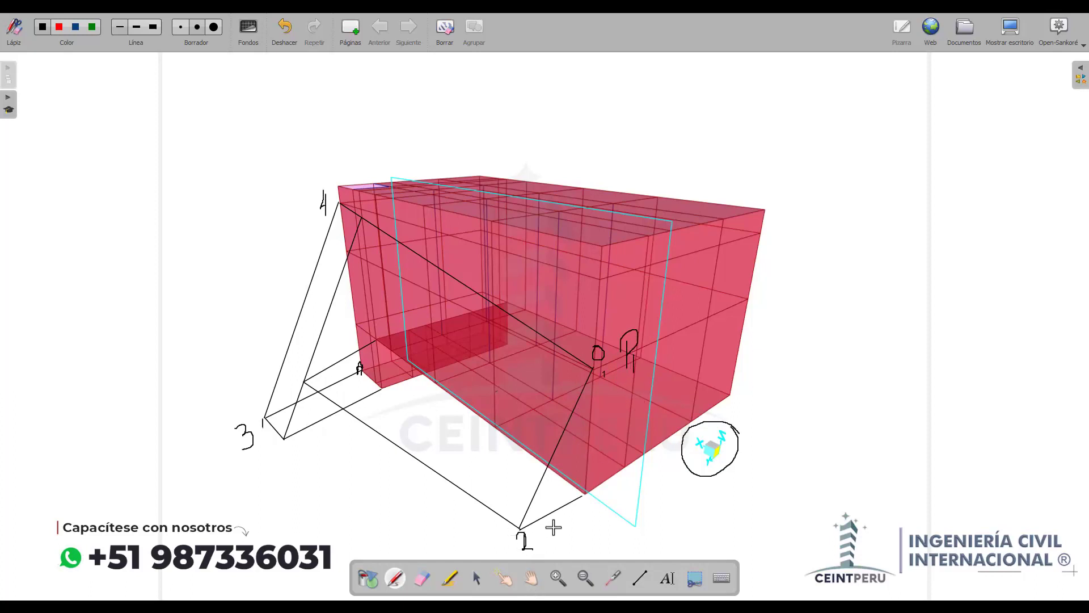
Step: Write the pressure labels P2, P3 and P4 beside points 2, 3 and 4 of the tank sketch with the pen
mouse_move(554, 522)
mouse_down()
mouse_move(554, 553)
mouse_move(563, 533)
mouse_move(559, 552)
mouse_move(574, 551)
mouse_up()
key(ctrl+z)
mouse_move(230, 391)
mouse_down()
mouse_move(231, 417)
mouse_move(239, 406)
mouse_move(241, 416)
mouse_up()
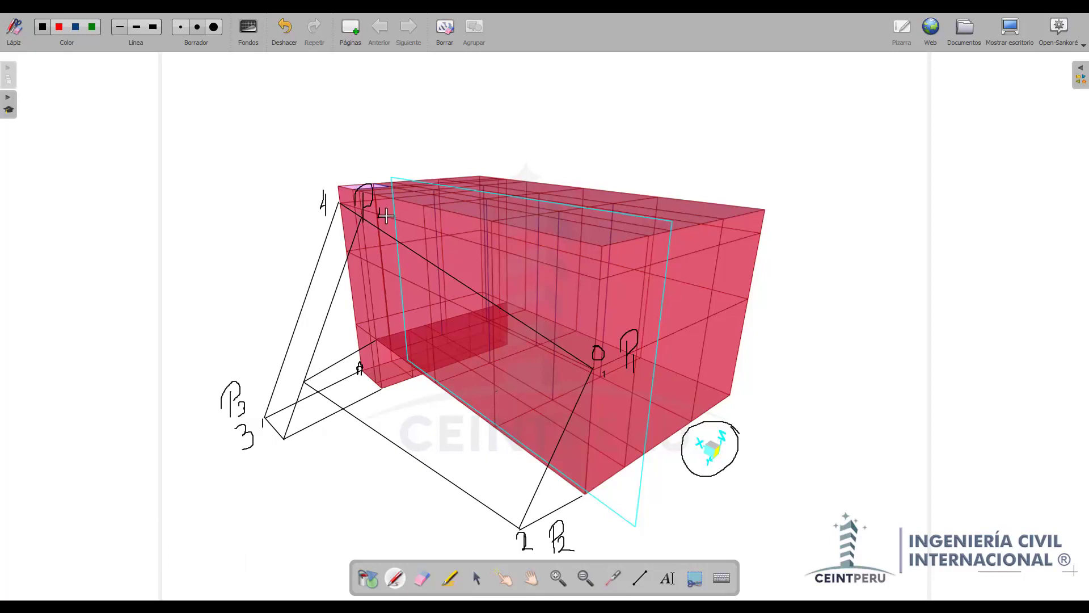
drag(382, 210, 388, 220)
click(476, 577)
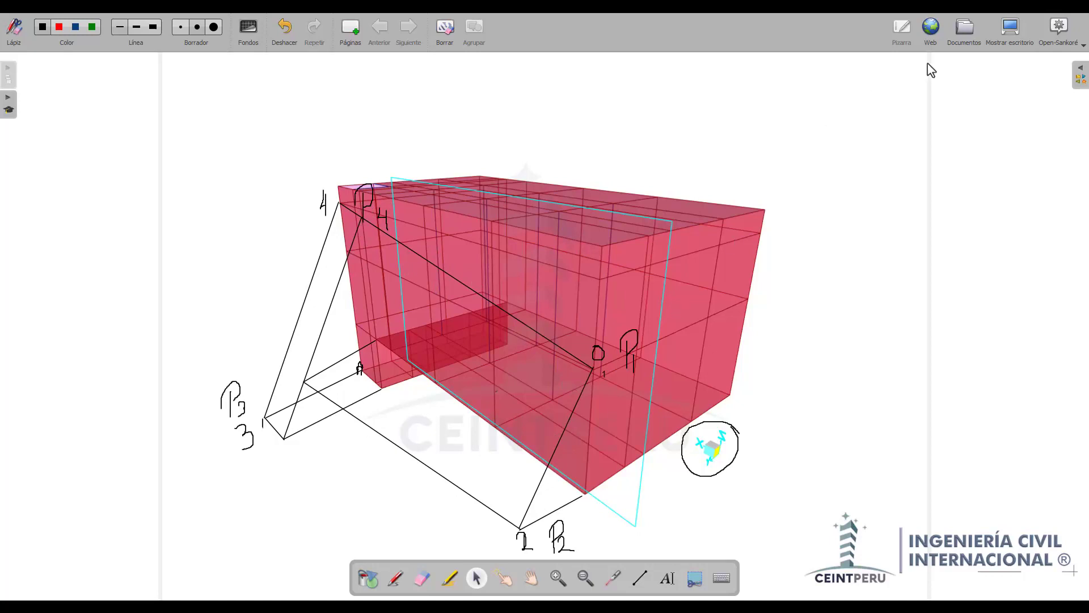
Step: Switch to SAP2000 and open the Joint Patterns assignment for the tank model
click(1010, 31)
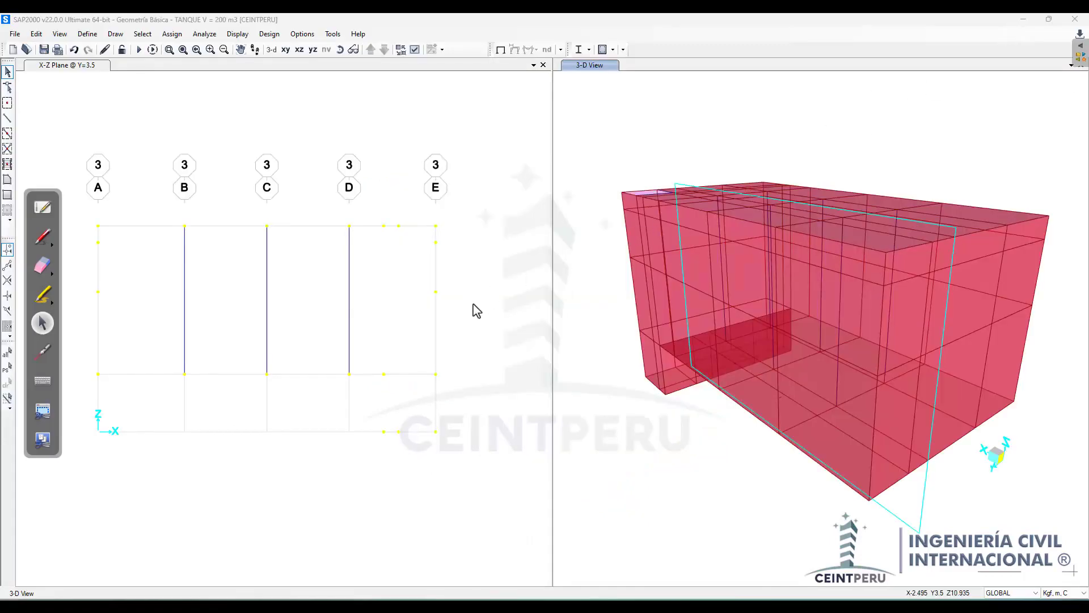
drag(600, 161, 586, 391)
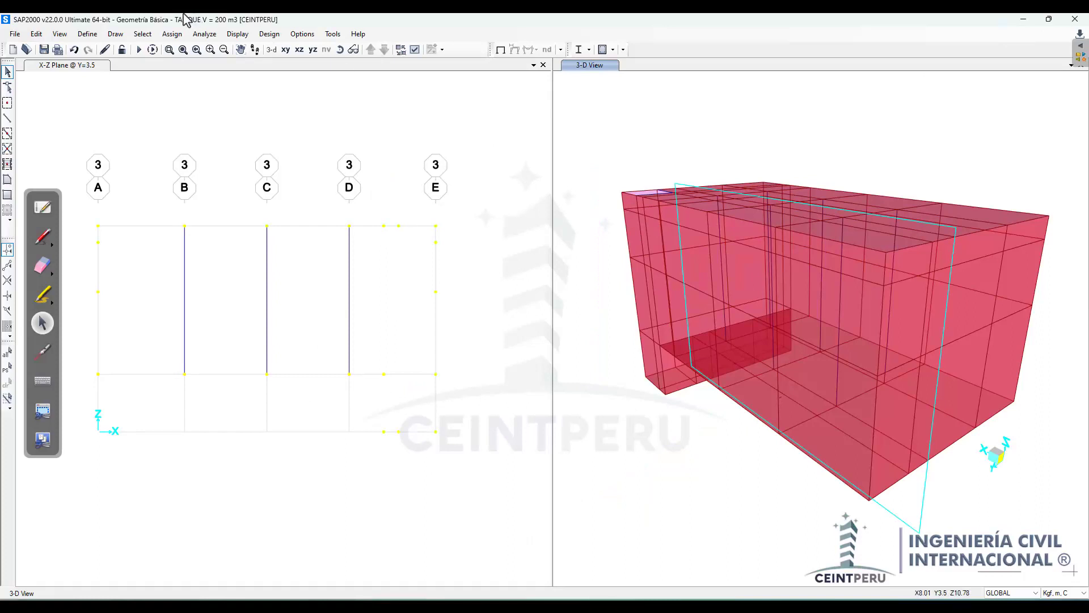
click(172, 34)
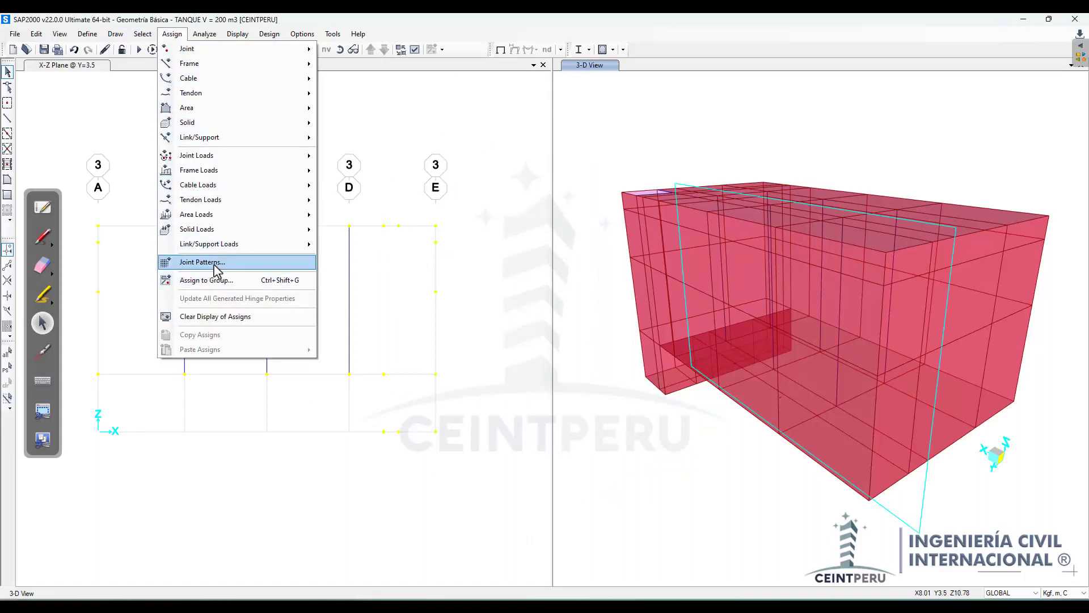
click(202, 262)
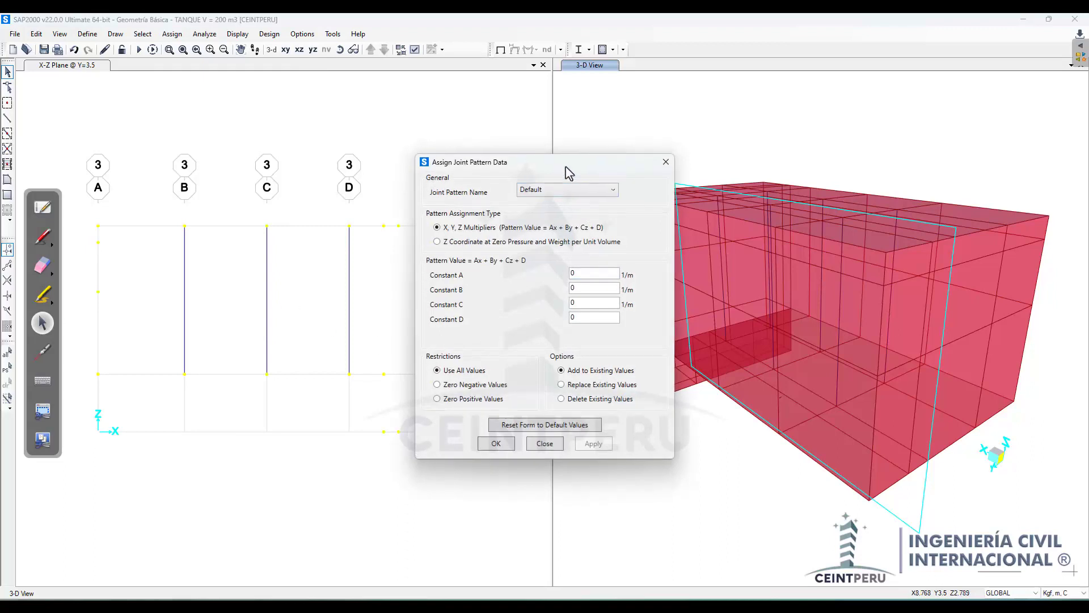
drag(567, 170, 533, 230)
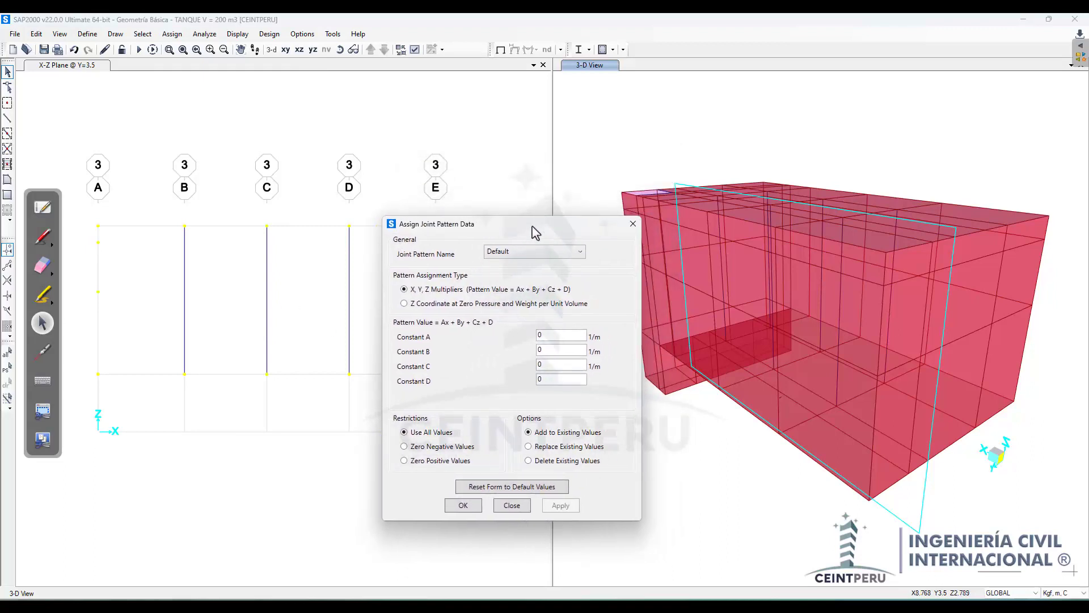
Step: Mark the X, Y, Z Multipliers option and its pattern-value equation with the pen, and erase those marks
click(42, 236)
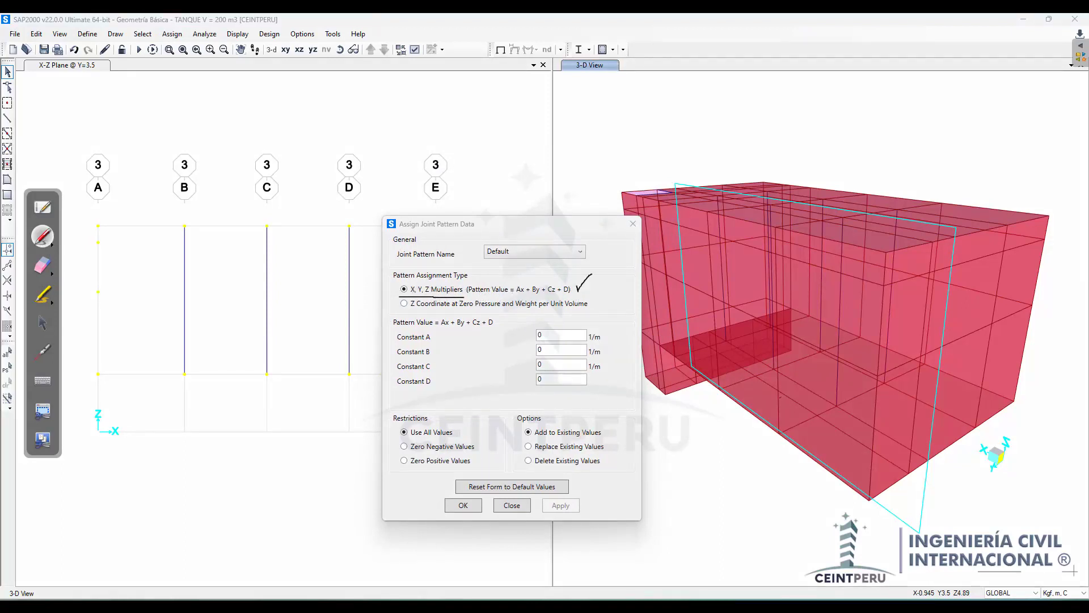
drag(592, 274, 594, 272)
drag(517, 295, 540, 295)
click(43, 265)
mouse_move(408, 312)
mouse_down()
mouse_move(440, 397)
mouse_move(436, 290)
mouse_move(443, 340)
mouse_move(404, 365)
mouse_move(416, 355)
mouse_up()
click(42, 323)
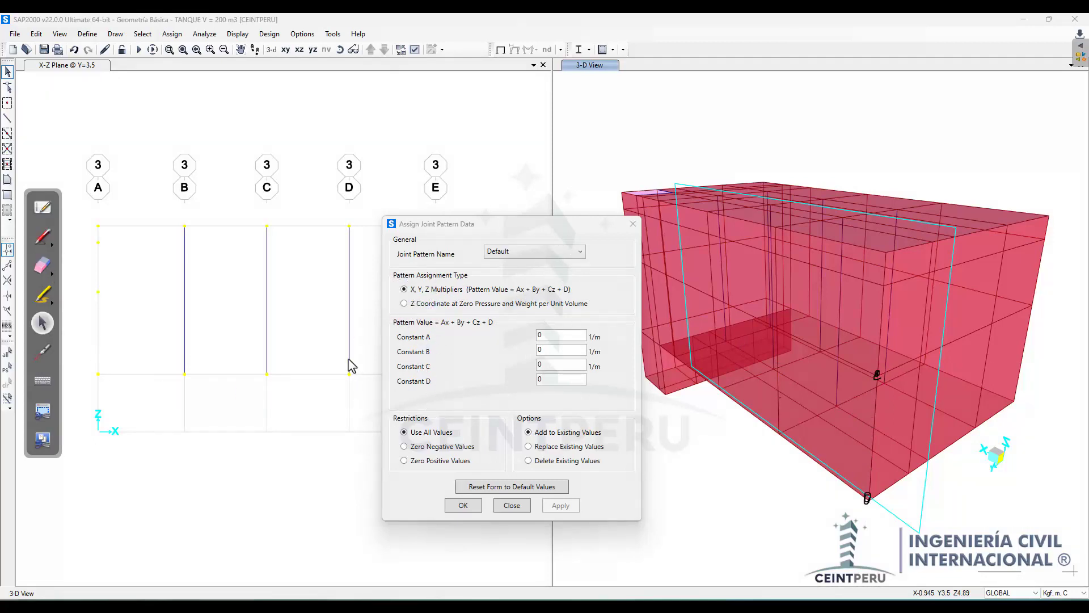
Step: Erase the remaining pen marks at the tank's near lower corner and close the joint pattern assignment without applying it
drag(481, 231, 380, 216)
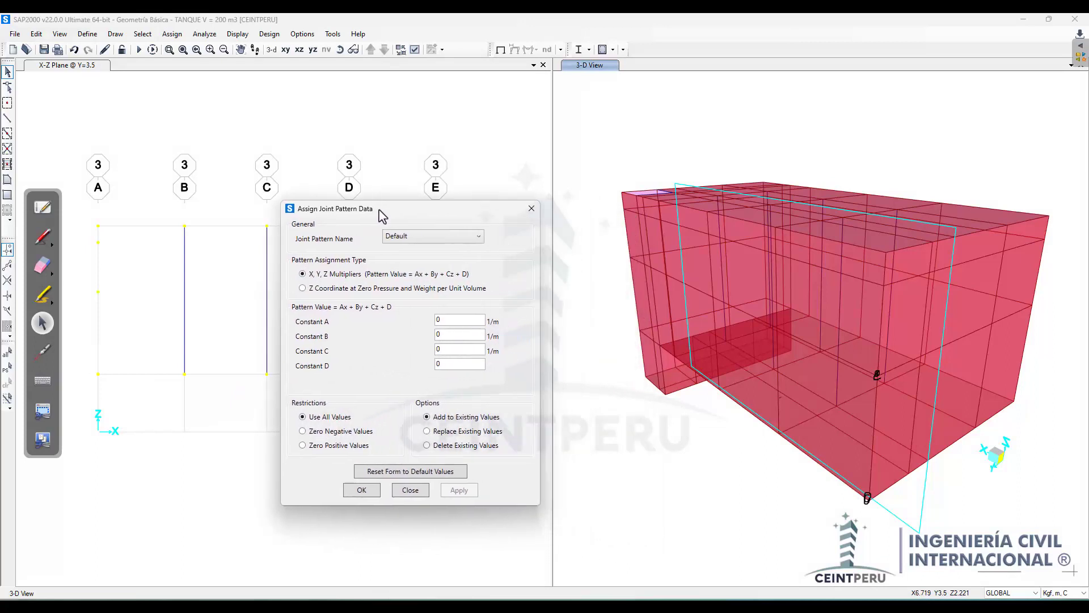
click(567, 300)
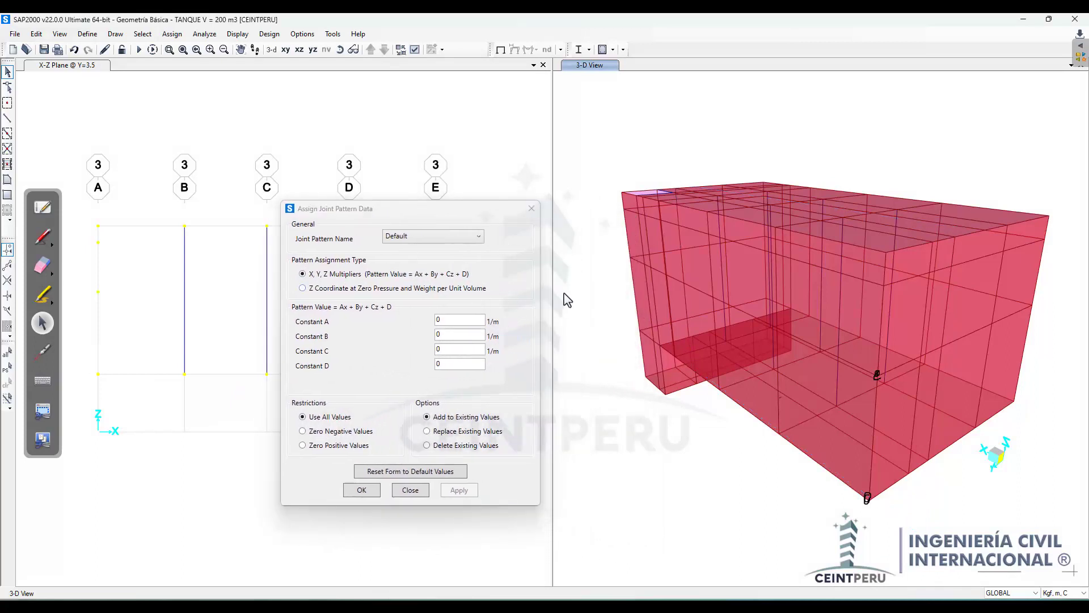
click(42, 265)
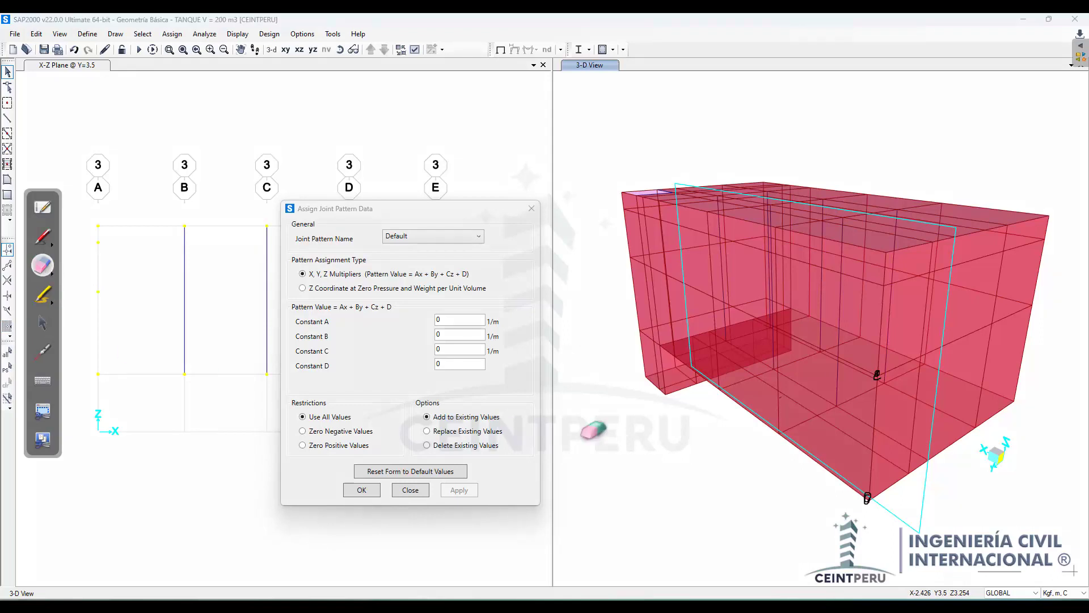
drag(861, 352, 867, 502)
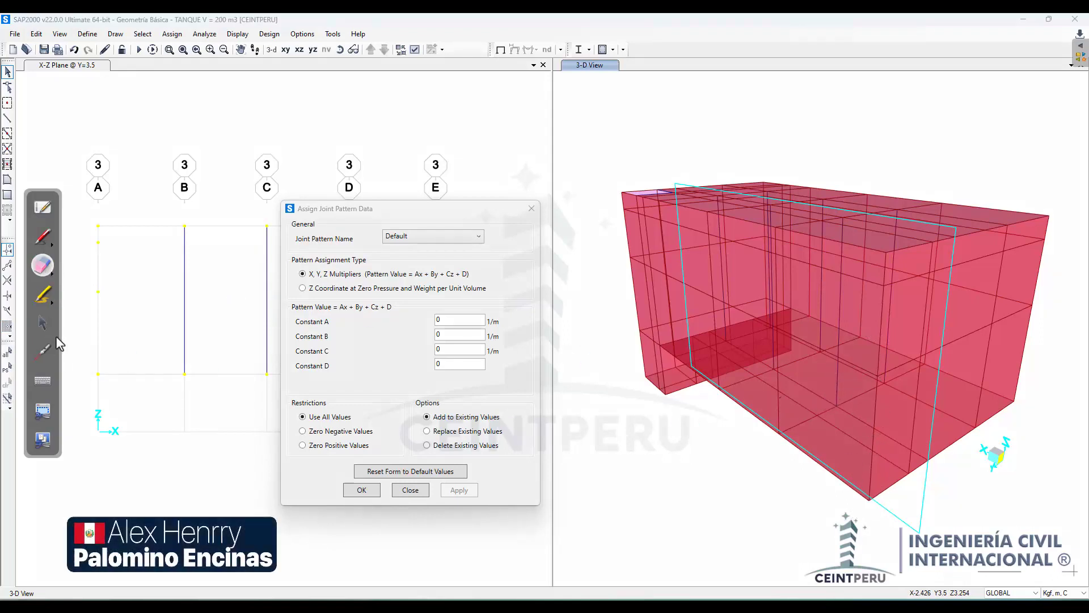
click(42, 323)
drag(412, 219, 520, 219)
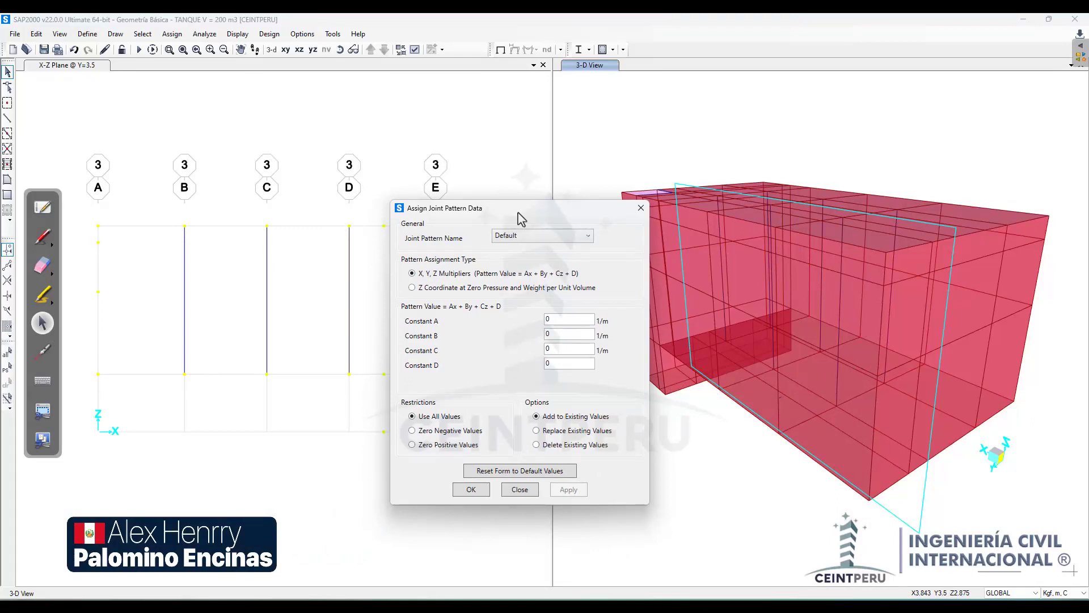
click(640, 209)
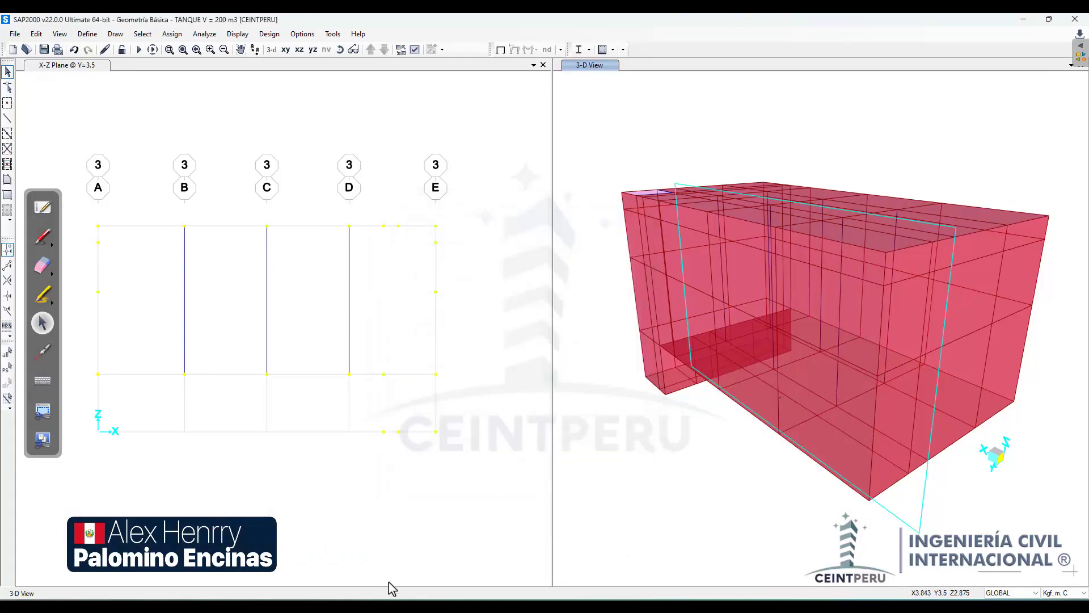
Step: Switch to the Excel workbook CARGAS VARIABLES EN ELEMENTOS AREA and mark Punto 1's X, Y, Z and P values with the pen
mouse_move(383, 594)
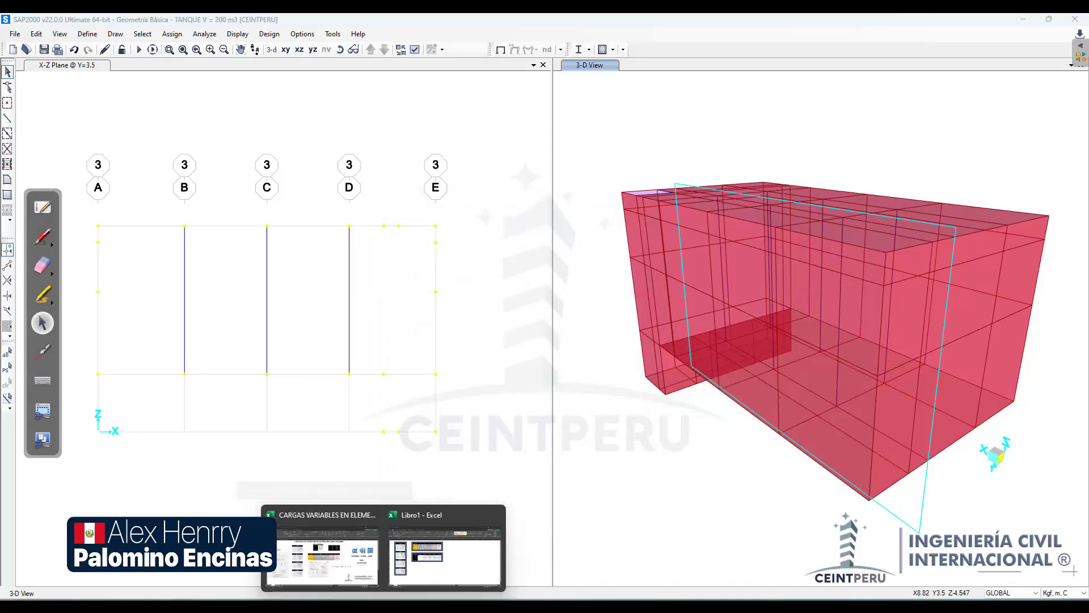
click(343, 559)
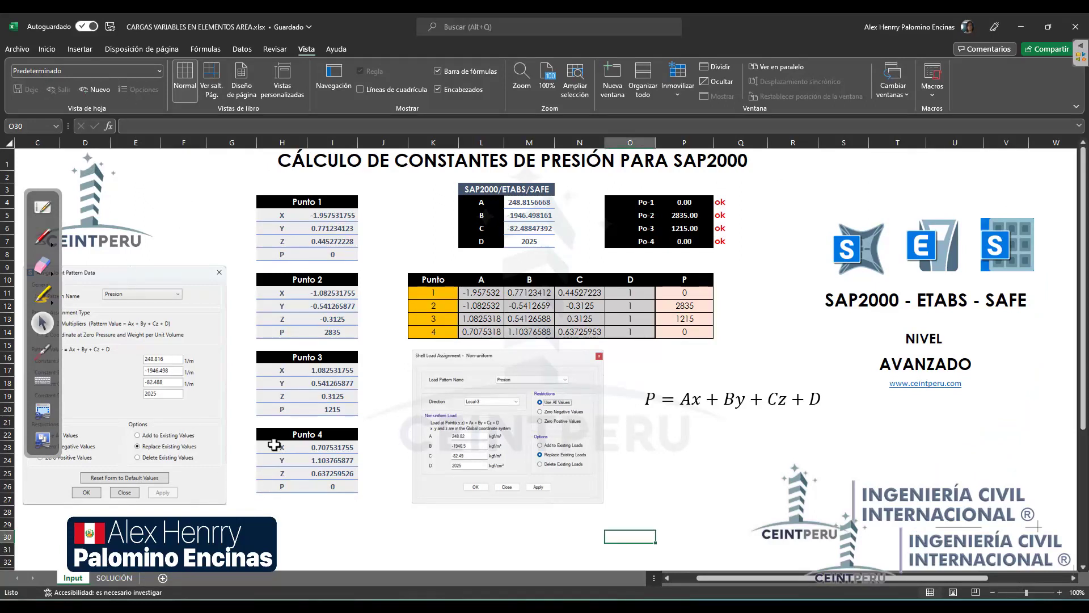
click(365, 345)
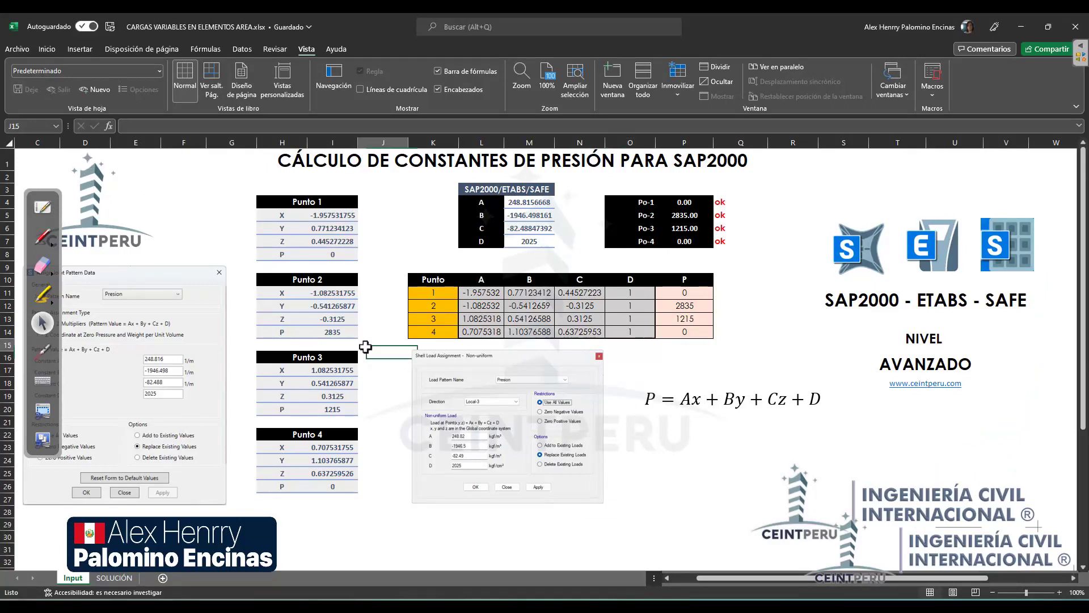
click(45, 242)
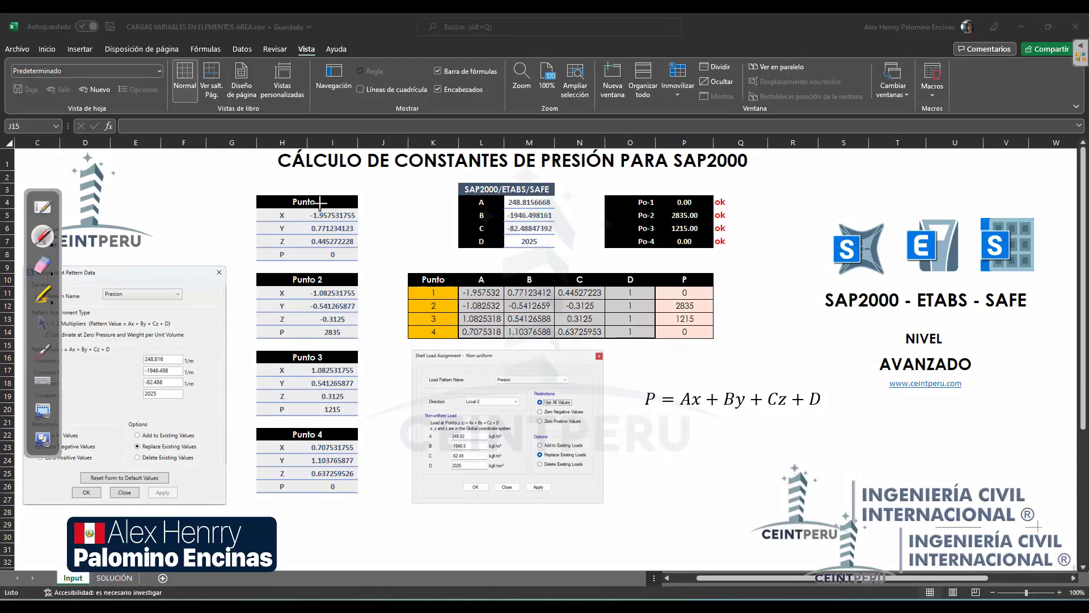
drag(369, 202, 364, 243)
Step: Review the numbered points and pressure labels on the whiteboard sketch and return to the workbook
click(44, 209)
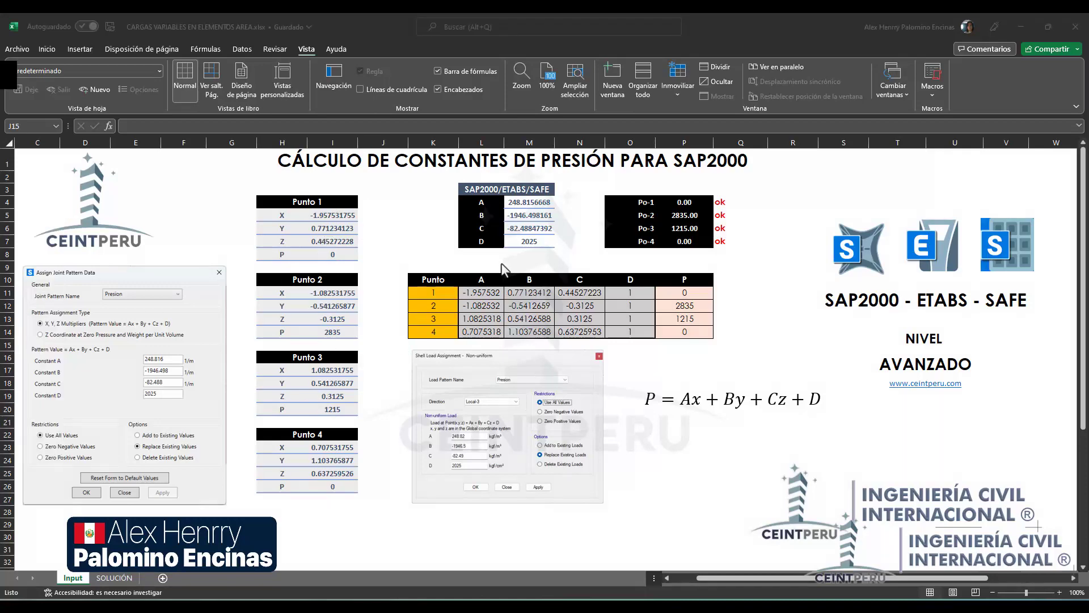
key(alt+Tab)
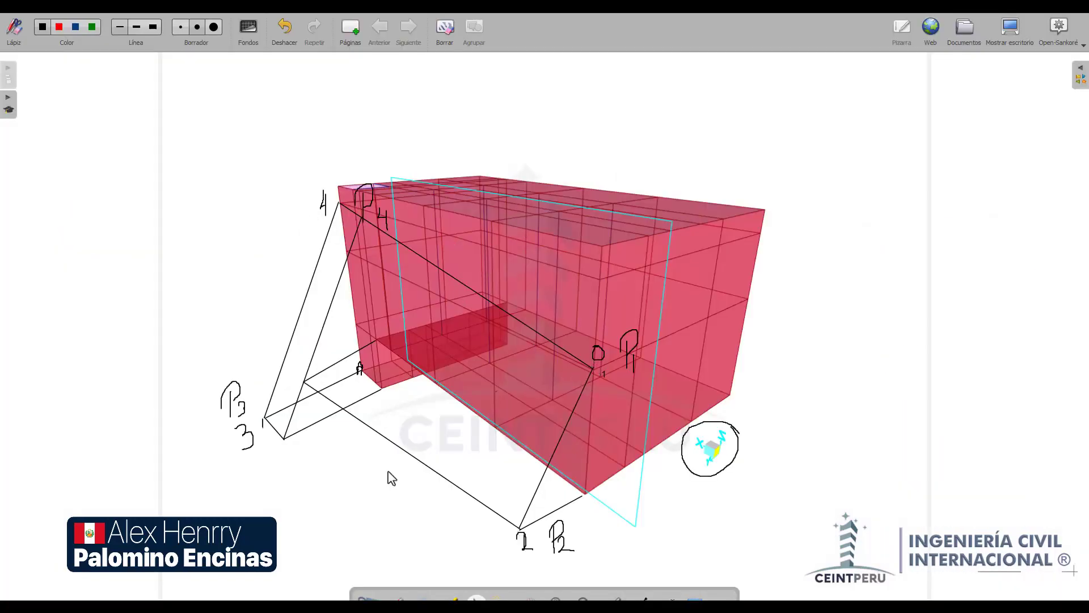
click(1010, 26)
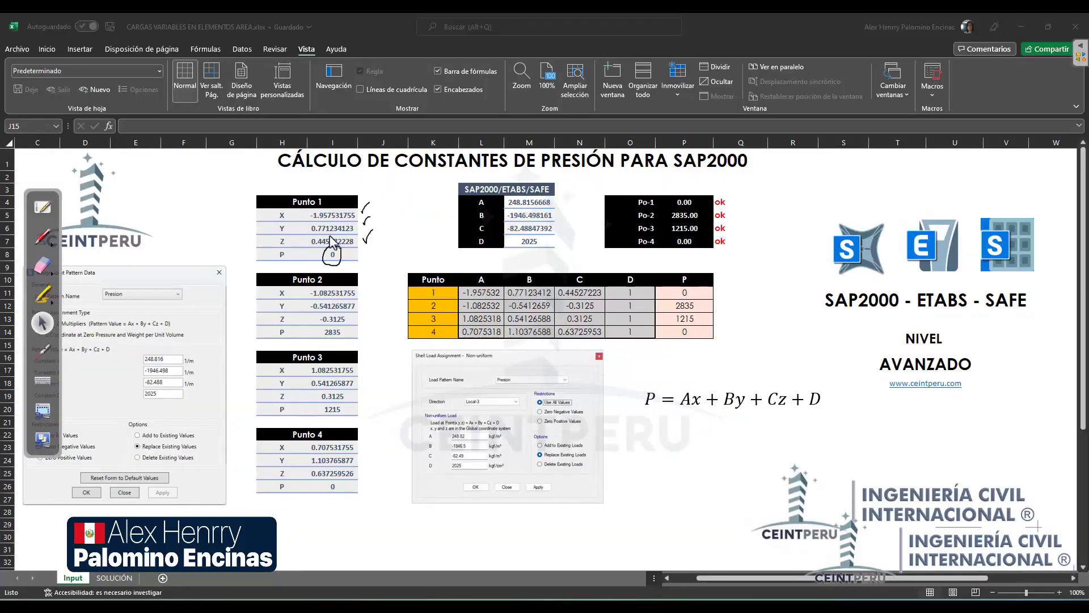
Step: Circle the P values of Punto 2, 3 and 4 and the pressure equation, and underline the ETABS and SAFE logos
click(42, 237)
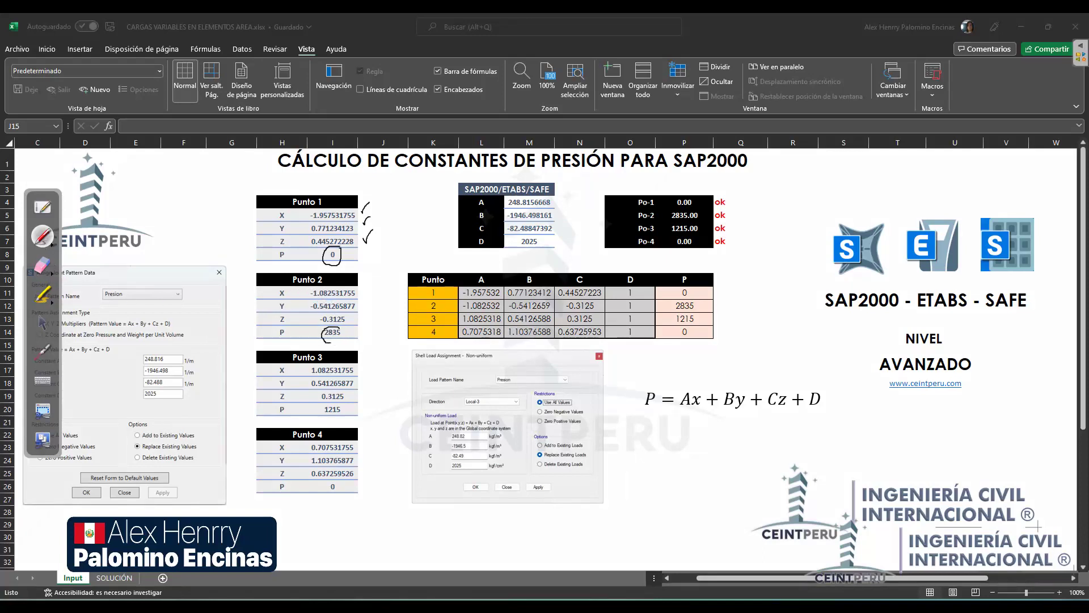
drag(319, 405, 334, 403)
mouse_move(816, 380)
mouse_down()
mouse_move(654, 376)
mouse_move(710, 436)
mouse_up()
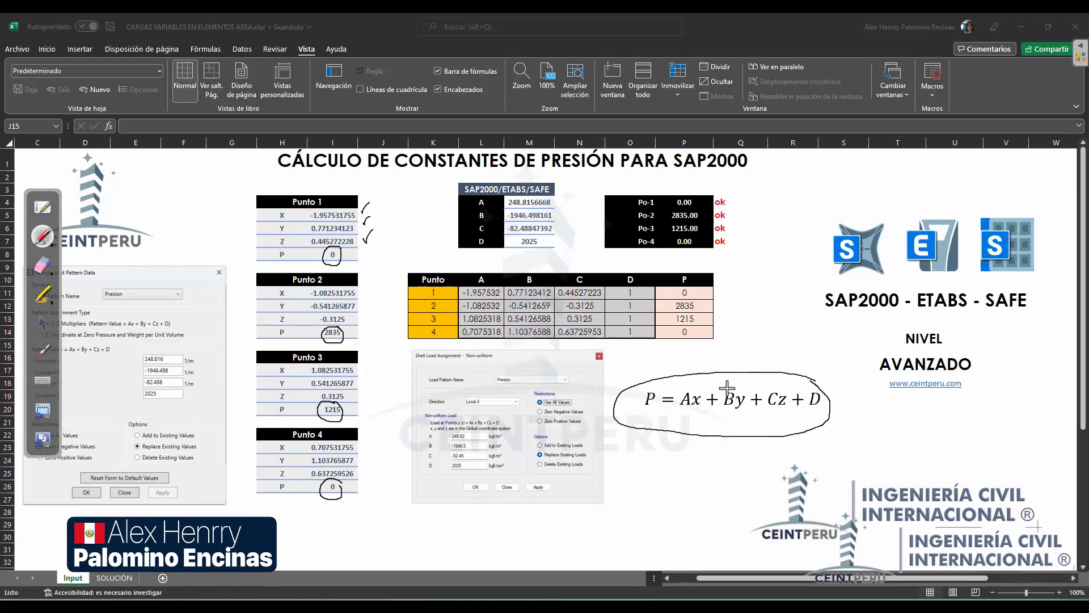
drag(108, 330, 159, 328)
drag(920, 280, 1012, 279)
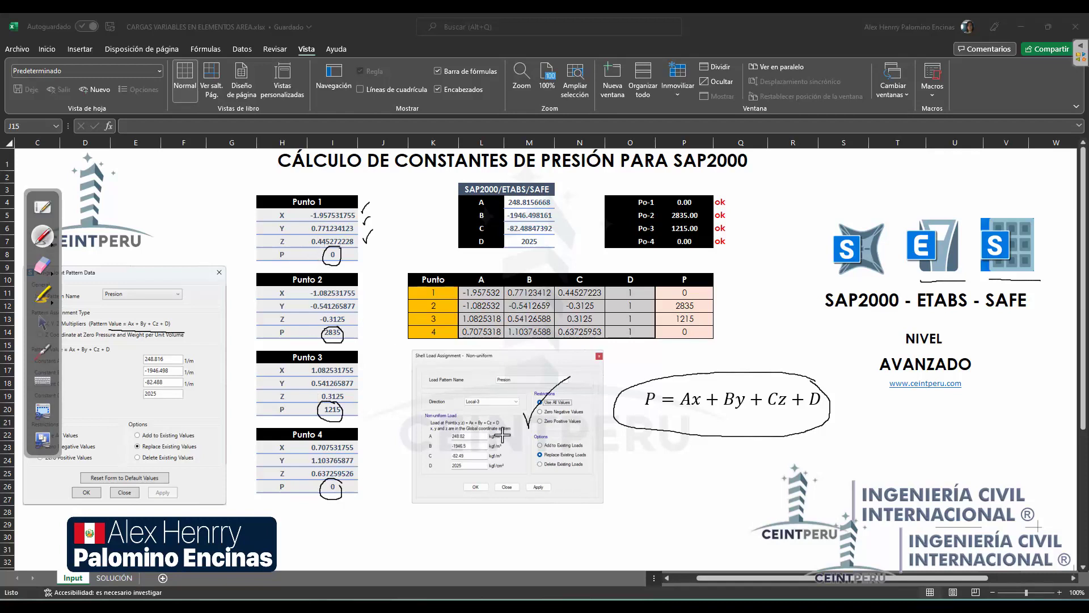
Step: Tick the pressure equation and the table's A, B, C, D and P columns with the pen, and clear all ink
drag(822, 390, 834, 399)
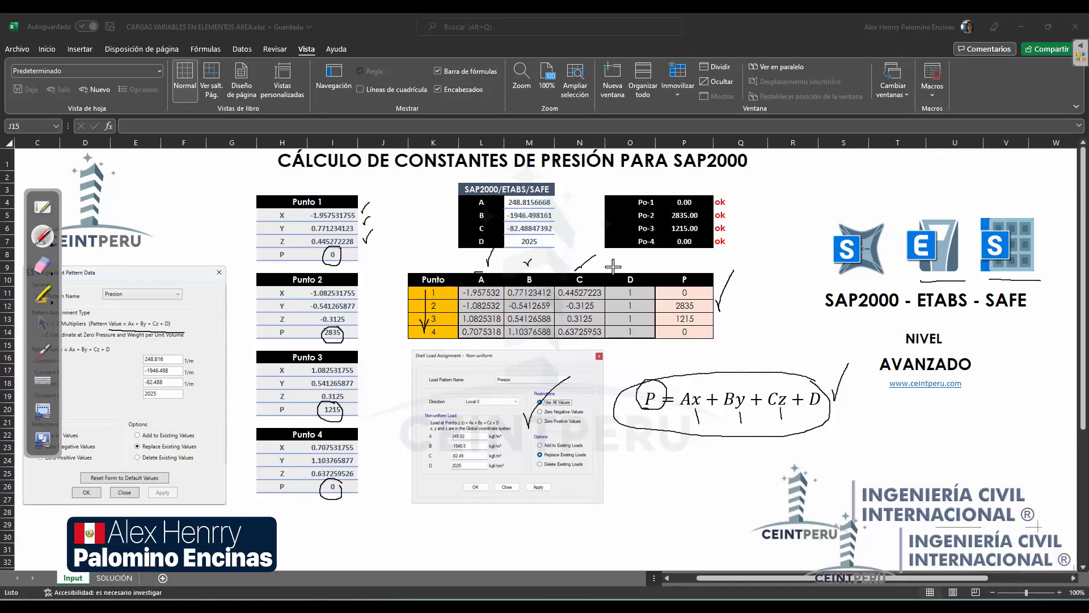
drag(672, 261, 681, 272)
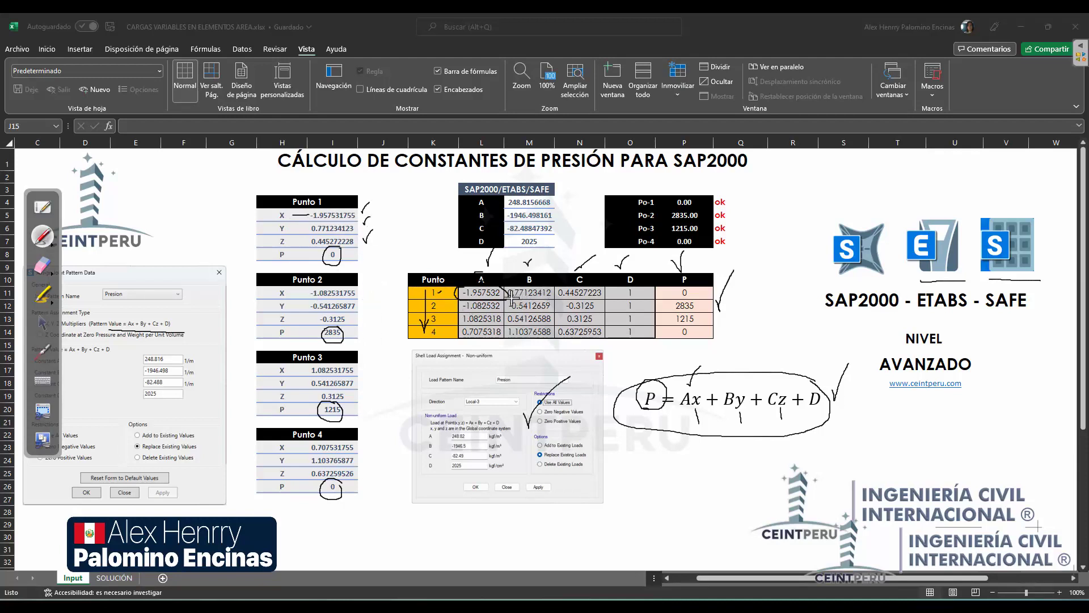
click(52, 273)
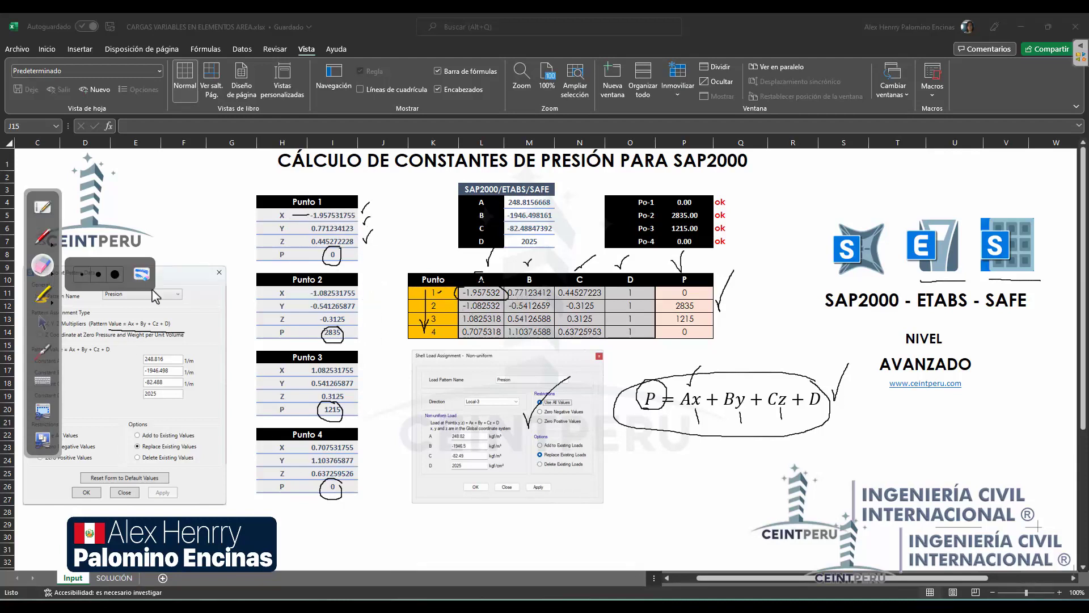
click(149, 278)
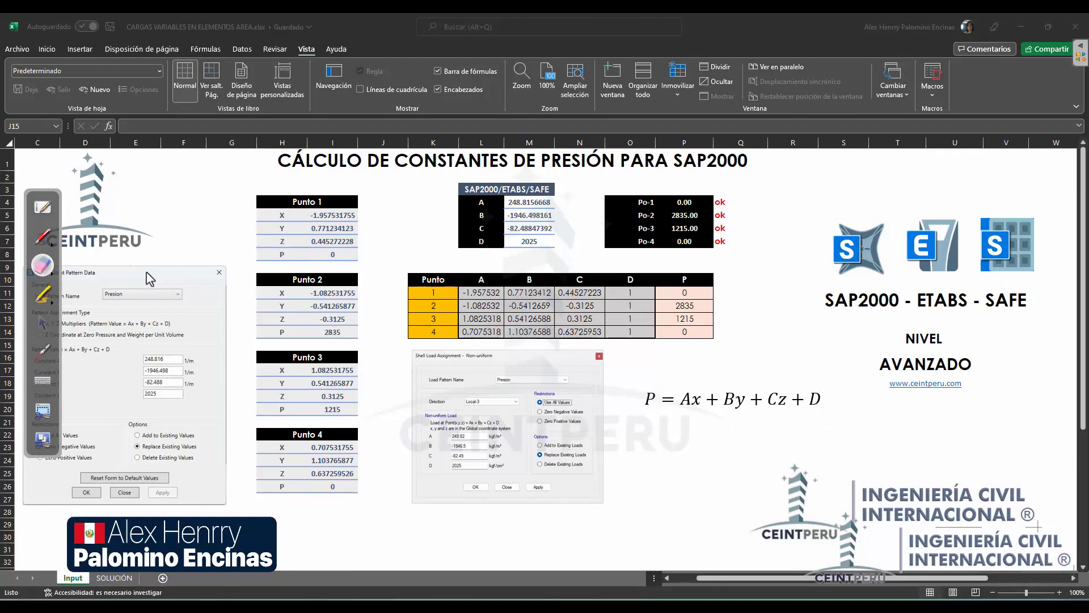
Step: Mark the coordinates and pressures of Punto 1, 2 and 3 and their matching table rows with the pen, and erase the marks
click(43, 235)
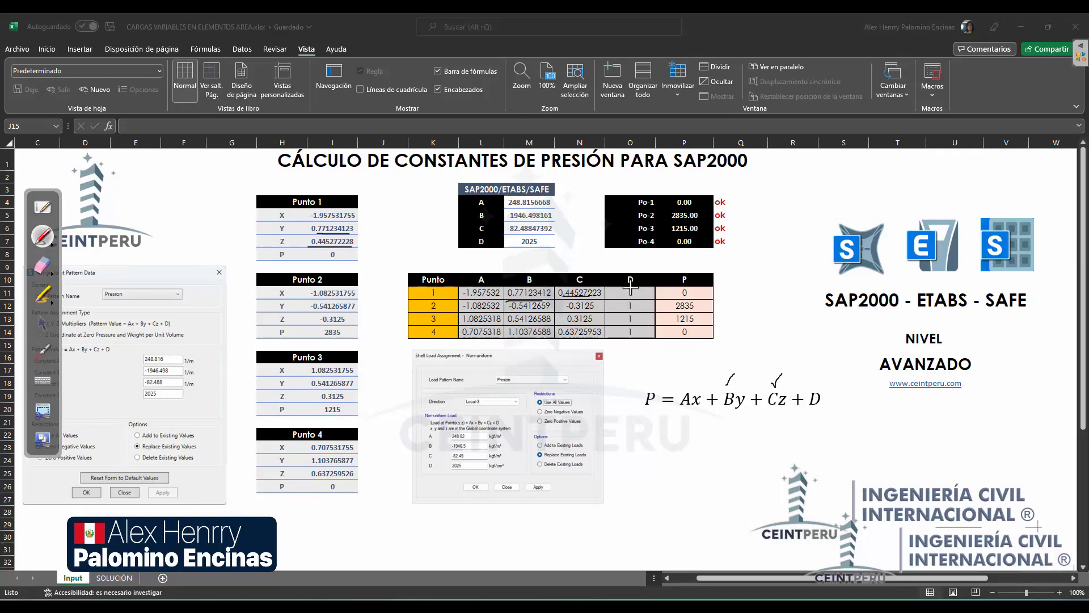
drag(826, 395, 828, 399)
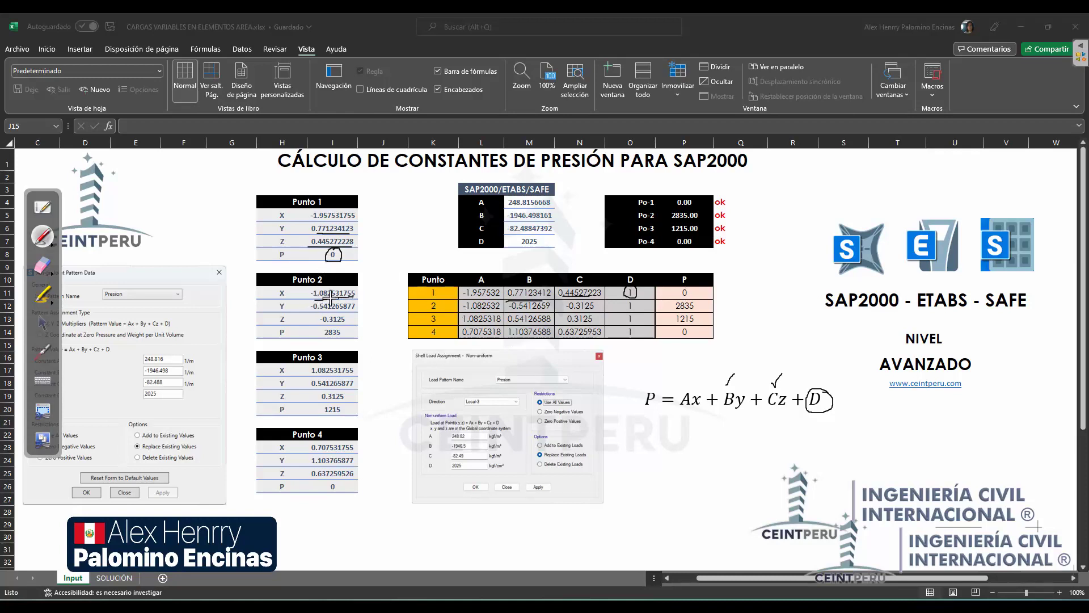
drag(308, 309, 362, 311)
drag(566, 312, 585, 311)
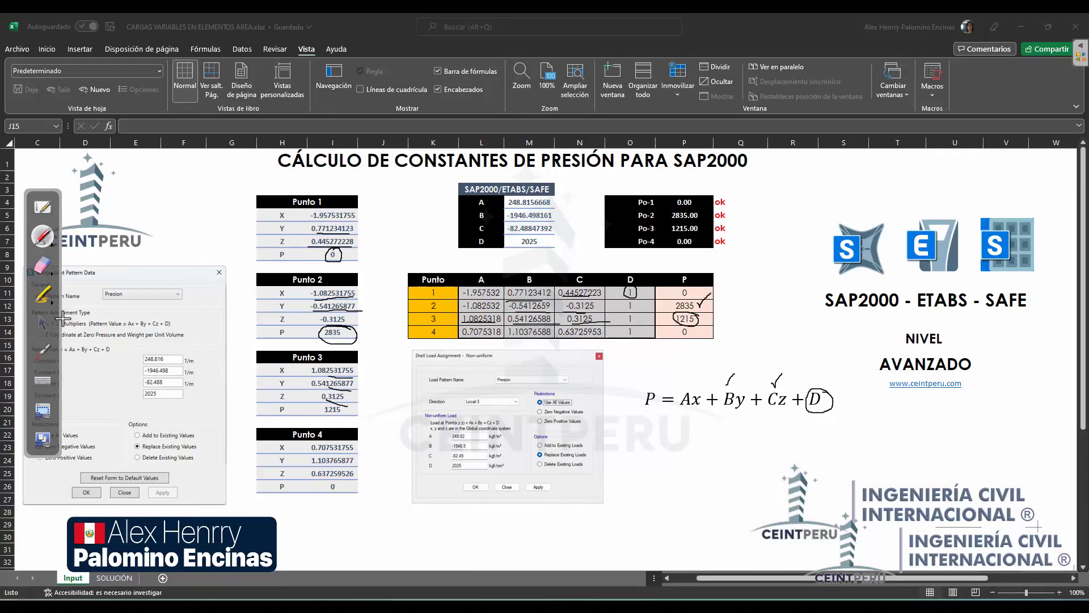
click(43, 265)
mouse_move(349, 266)
mouse_down()
mouse_move(332, 317)
mouse_move(340, 400)
mouse_move(488, 315)
mouse_move(710, 301)
mouse_move(820, 409)
mouse_move(758, 413)
mouse_up()
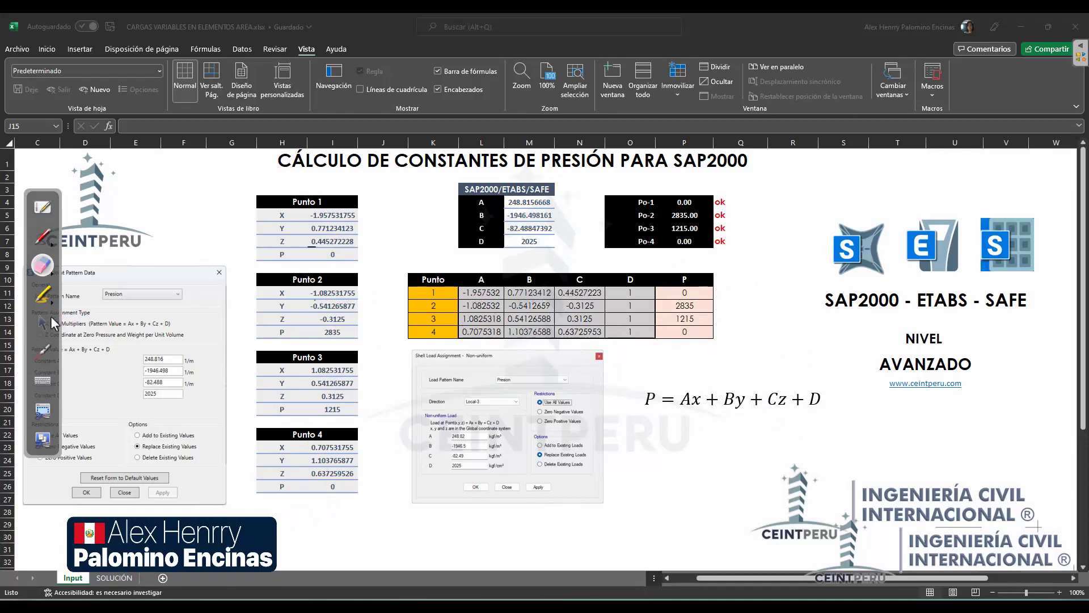
Step: Draw an arrow down table points 1 to 4 and circle the equation P = Ax + By + Cz + D, ticking its terms
click(43, 235)
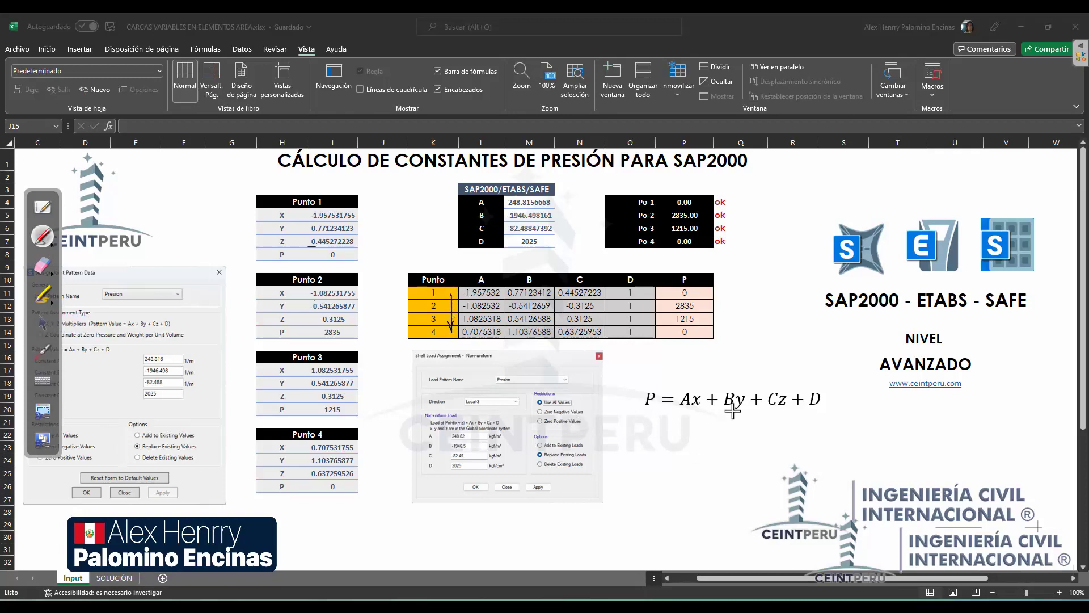
mouse_move(835, 383)
mouse_down()
mouse_move(605, 398)
mouse_move(810, 430)
mouse_up()
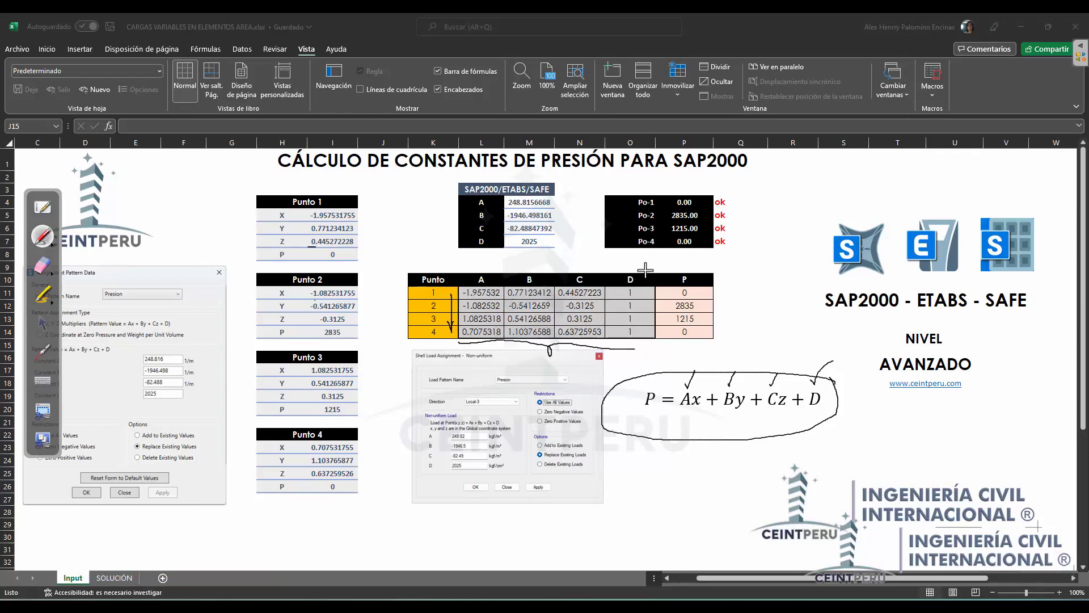
Step: Circle the table's A to D headers and its P column with the pen, and erase all the ink
drag(646, 268, 505, 250)
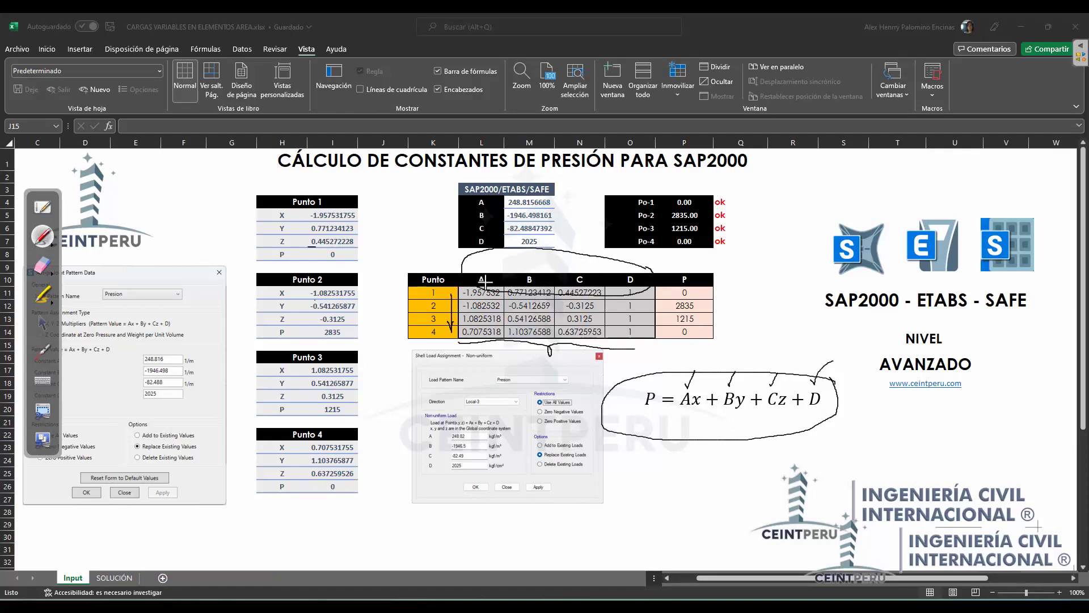
drag(717, 275, 721, 281)
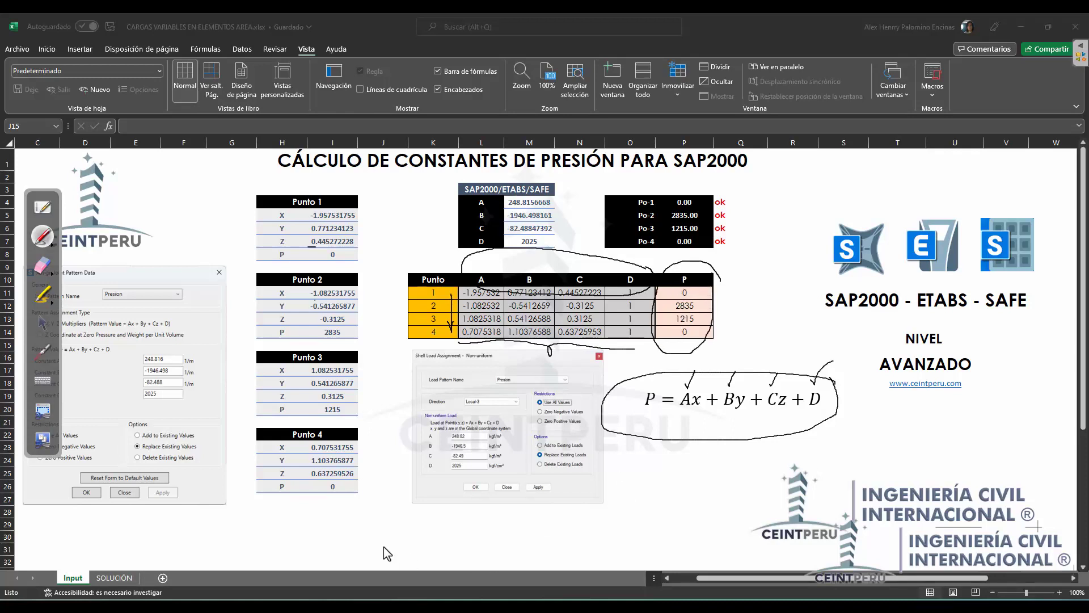
click(42, 265)
mouse_move(463, 269)
mouse_down()
mouse_move(556, 250)
mouse_move(537, 324)
mouse_move(881, 415)
mouse_move(727, 416)
mouse_move(856, 373)
mouse_move(700, 248)
mouse_move(468, 318)
mouse_up()
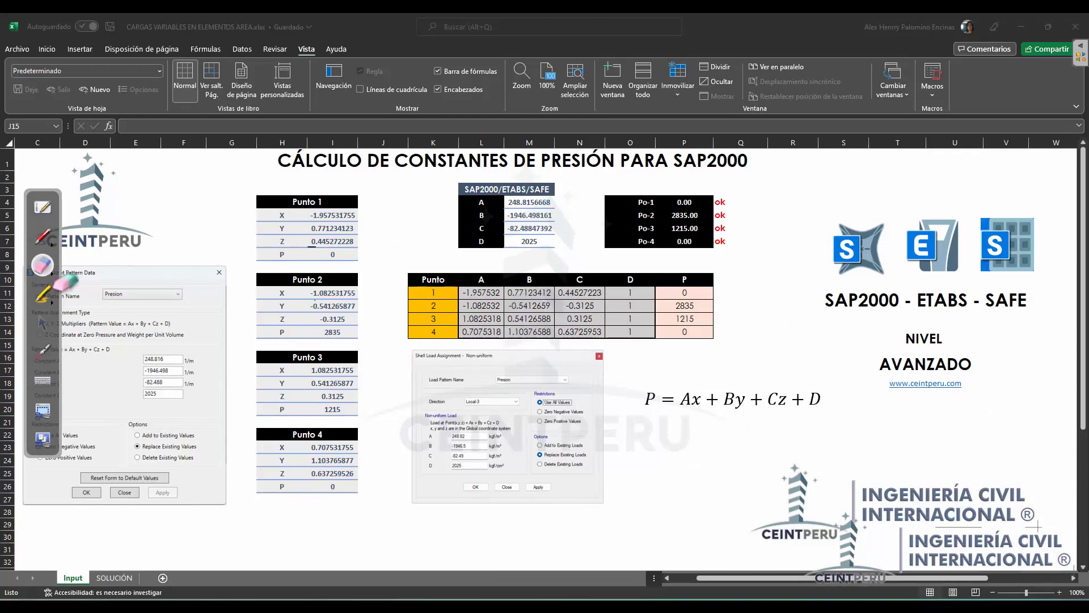
Step: Handwrite the matrix equation [C]·{A, B, C, D} = {P1, P2, P3, P4} below the pressure equation, and mark the coefficient and P columns
click(43, 236)
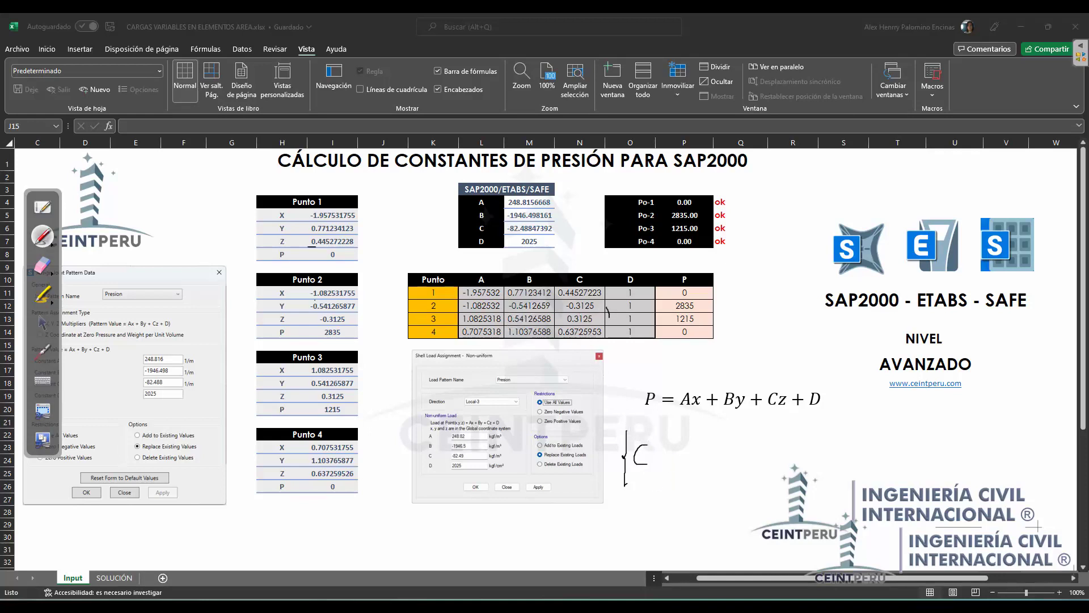
drag(607, 323, 607, 304)
drag(689, 427, 698, 442)
drag(680, 436, 691, 469)
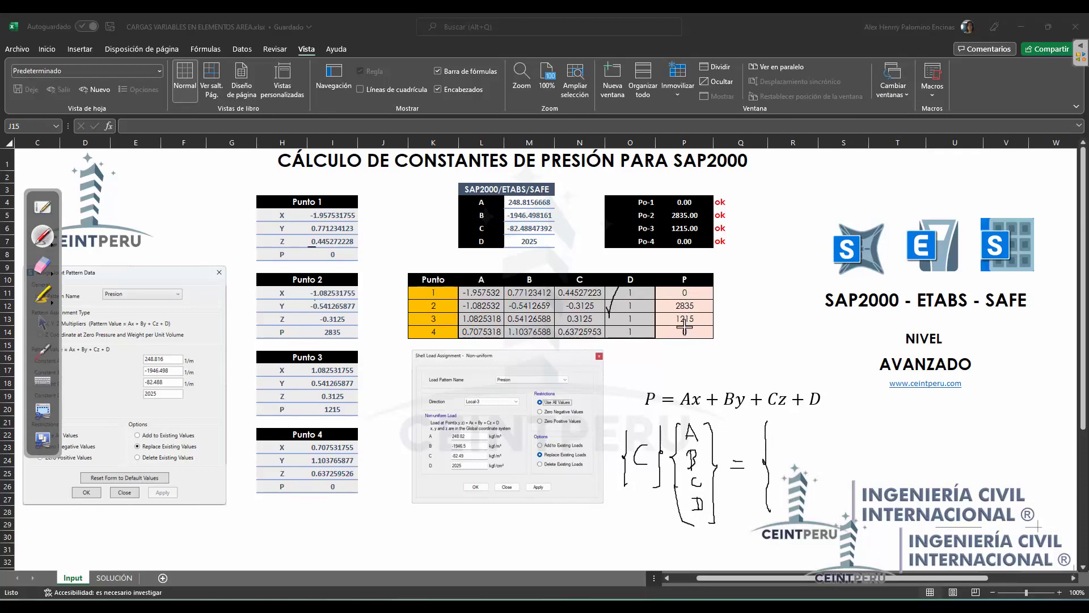
drag(773, 433, 787, 433)
drag(780, 425, 780, 446)
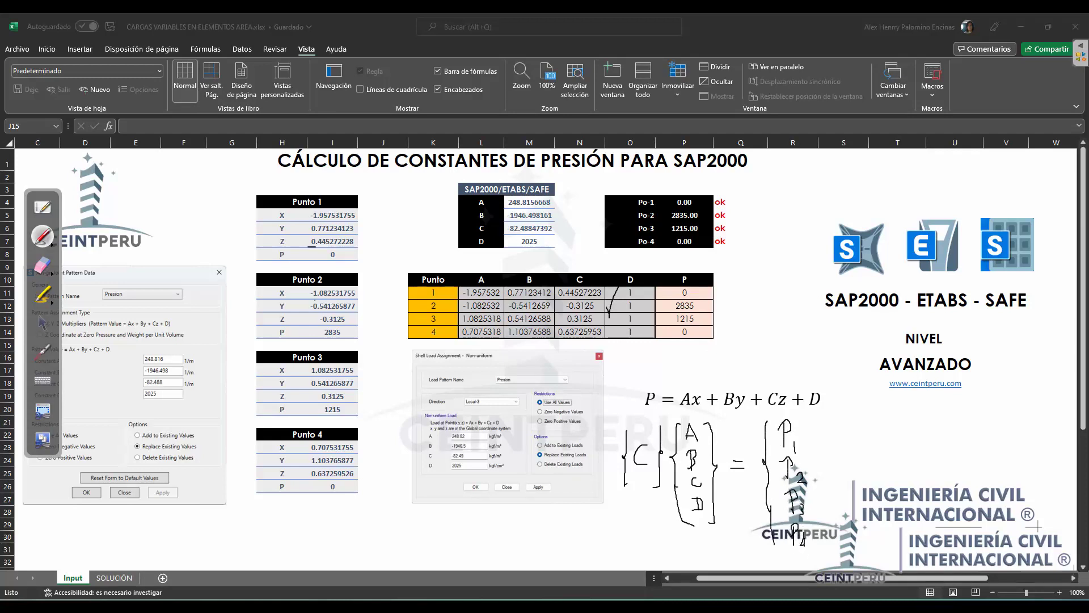
drag(810, 421, 811, 471)
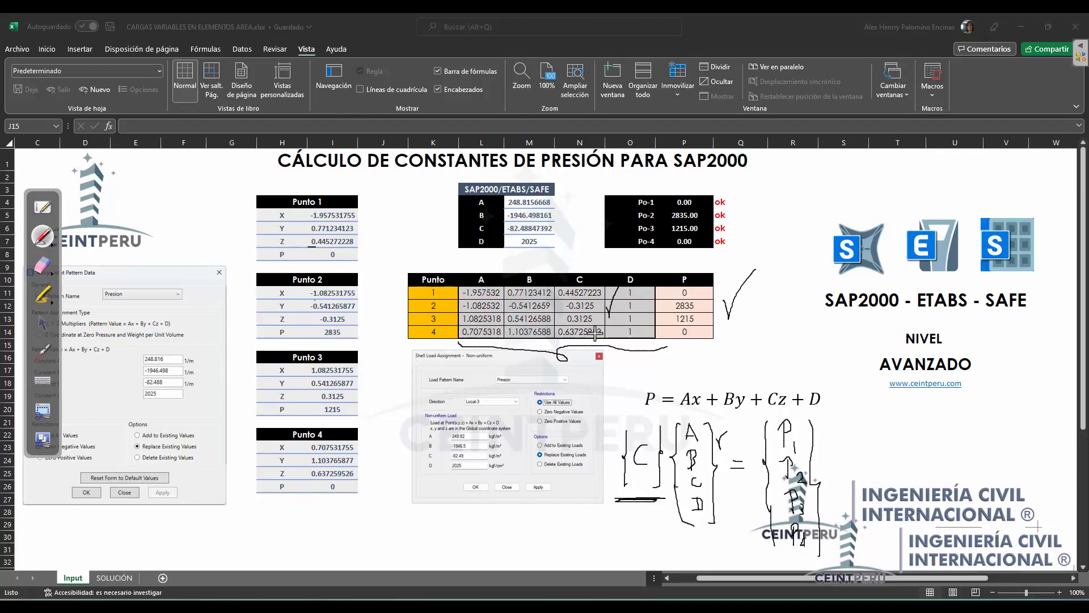
Step: Clear all pen marks from the sheet and return to the normal pointer
click(44, 267)
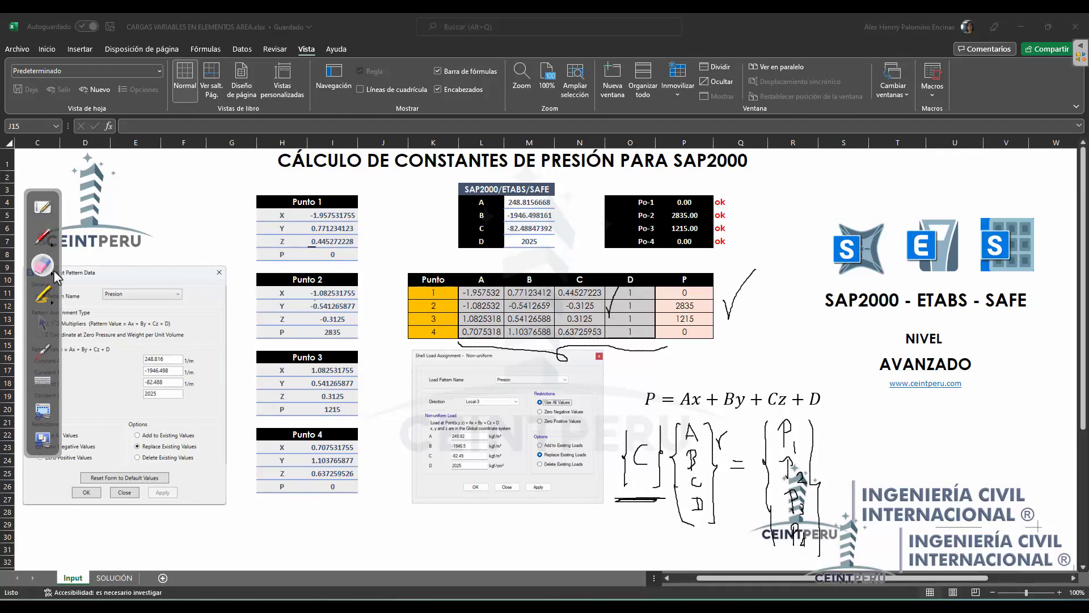
click(54, 277)
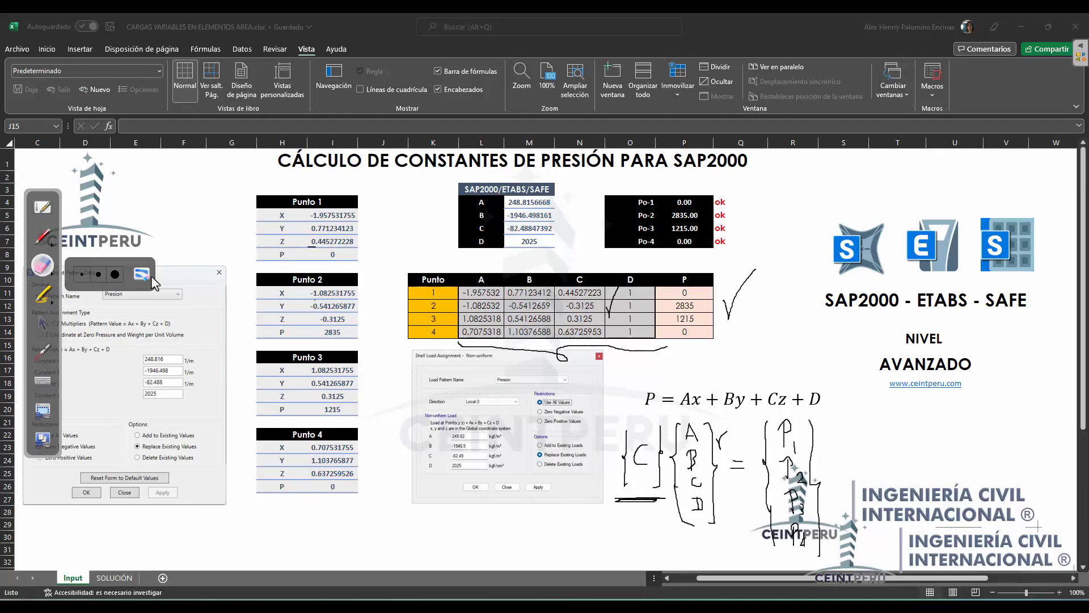
click(151, 281)
click(50, 237)
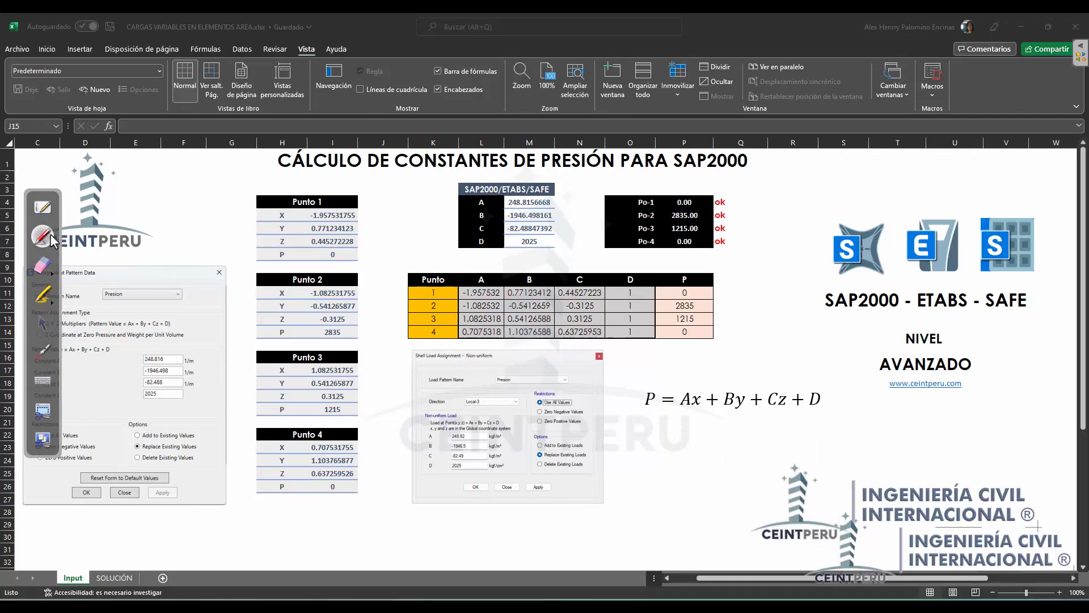
click(43, 321)
Step: Open the SOLUCIÓN sheet and highlight the starting coefficient matrix in B4:E7
click(105, 574)
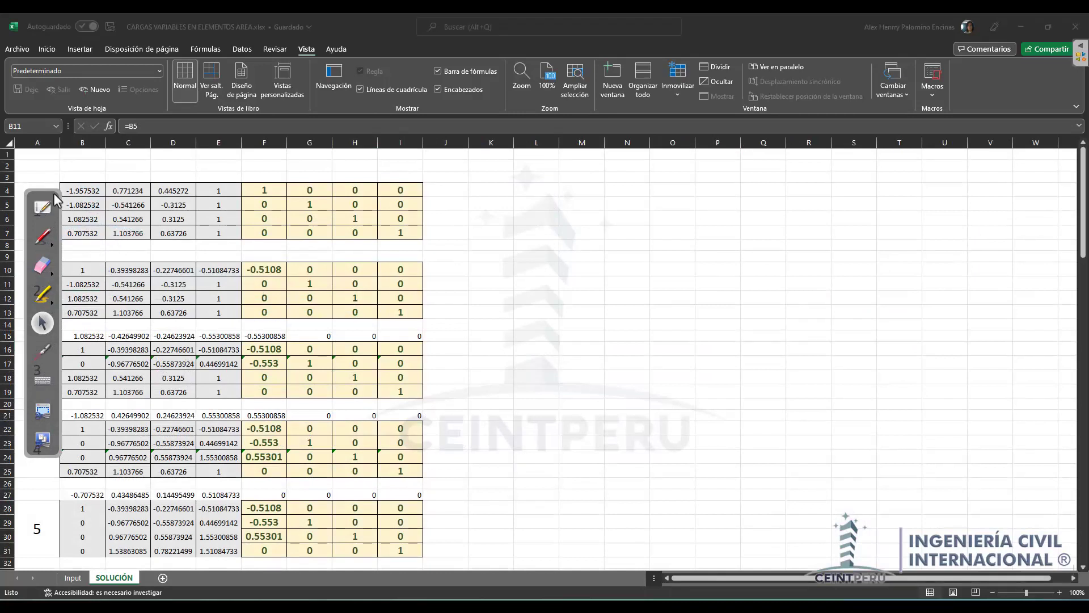
drag(53, 193, 46, 187)
click(122, 220)
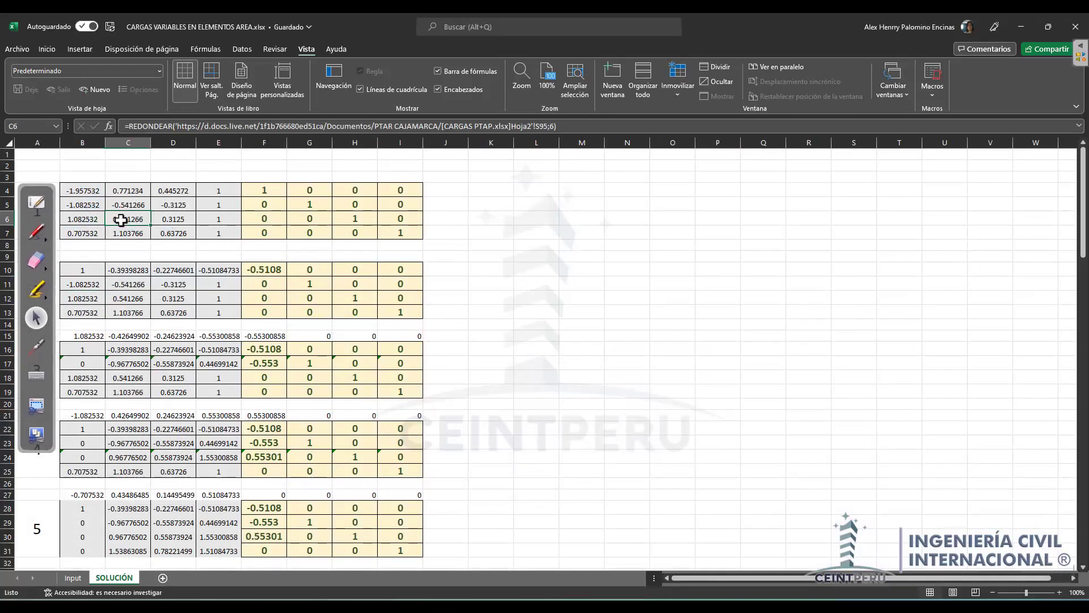
click(183, 206)
click(97, 234)
click(78, 193)
drag(78, 193, 213, 230)
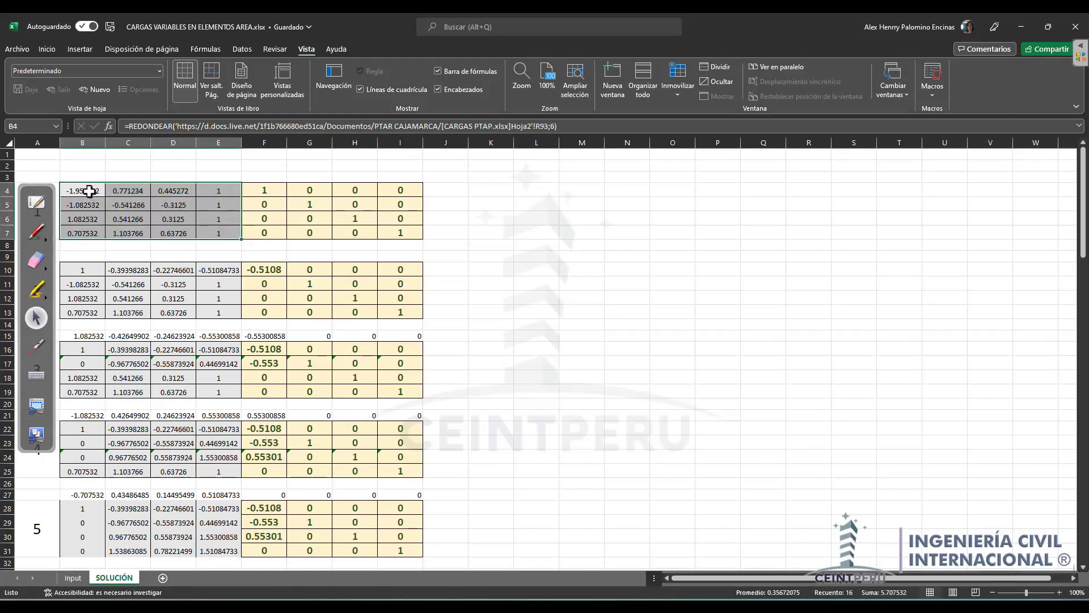
drag(89, 191, 212, 231)
Step: Highlight the coefficient table L11:O14 on the Input sheet and the identity matrix F4:I7 on the SOLUCIÓN sheet
click(73, 578)
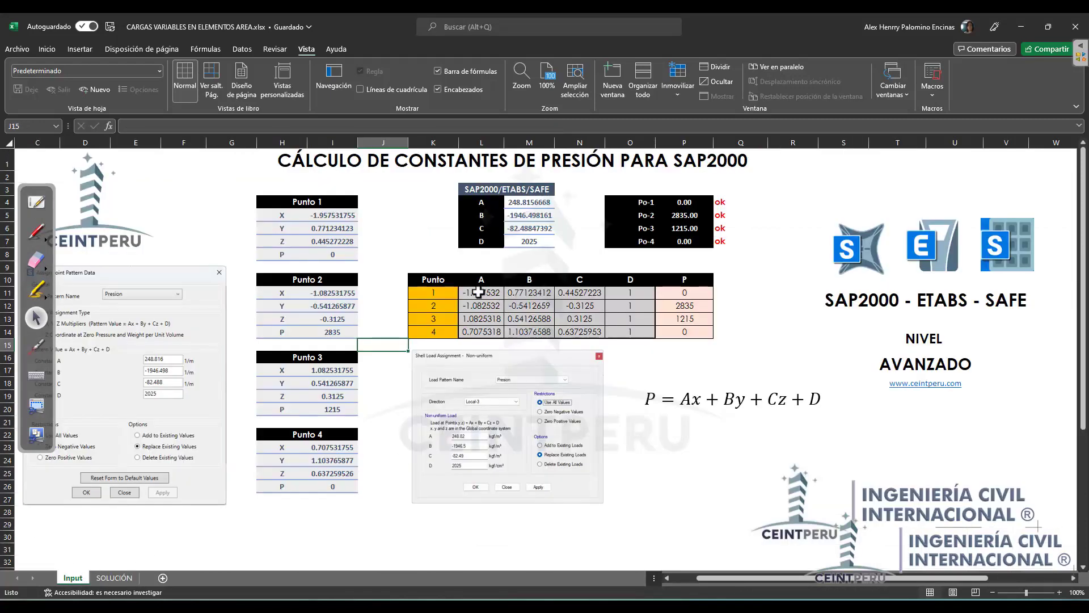
drag(479, 292, 615, 328)
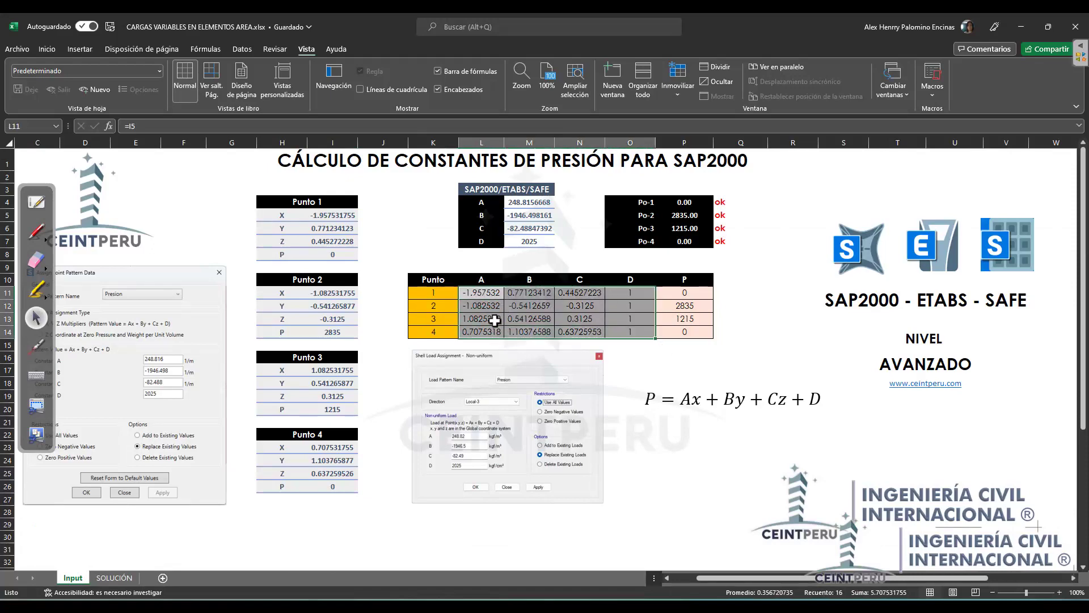
click(114, 577)
drag(255, 190, 383, 232)
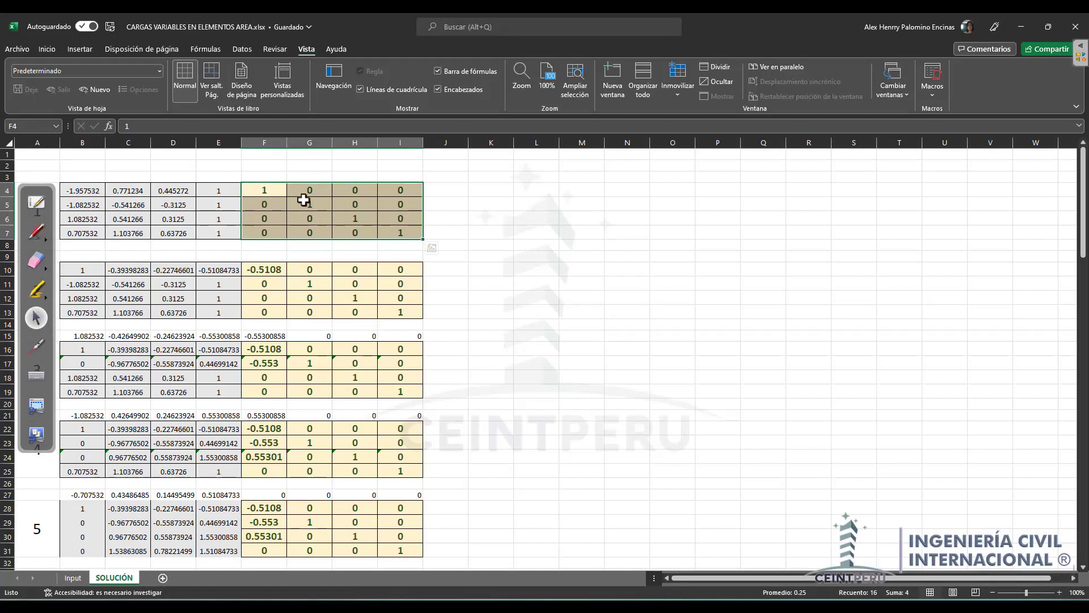
Step: Draw ticks and swap arrows between the coefficient and identity matrices in rows 4 to 7, and clear the ink
click(37, 231)
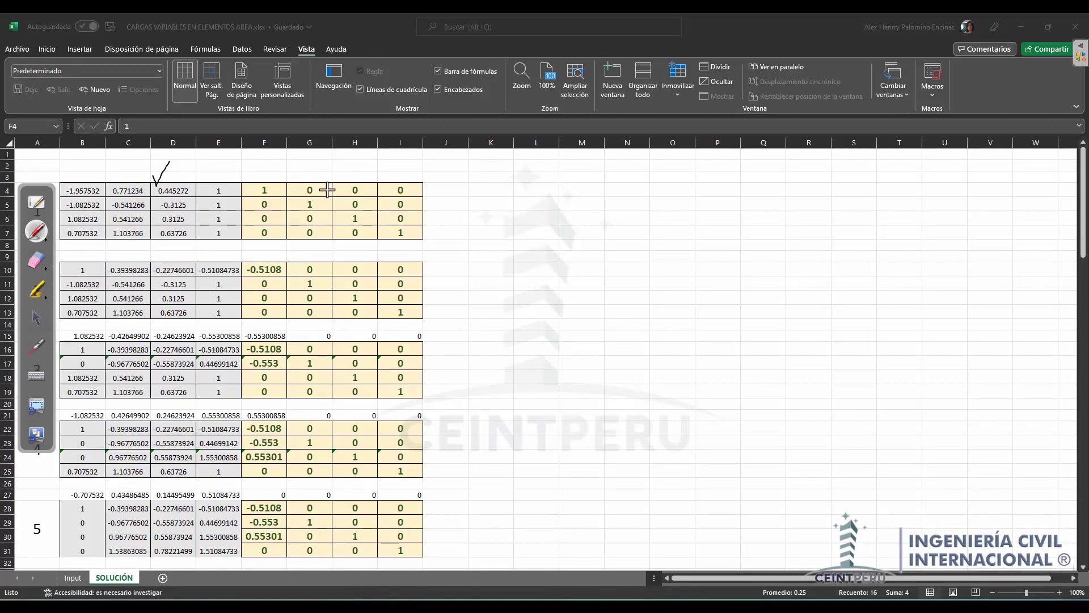
drag(340, 182, 345, 176)
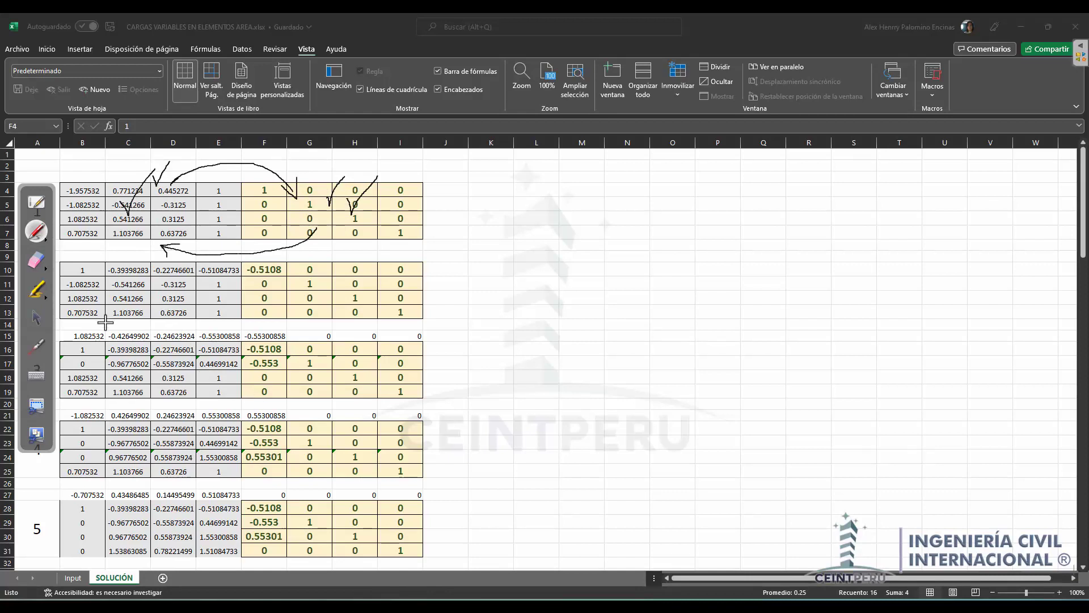
click(46, 269)
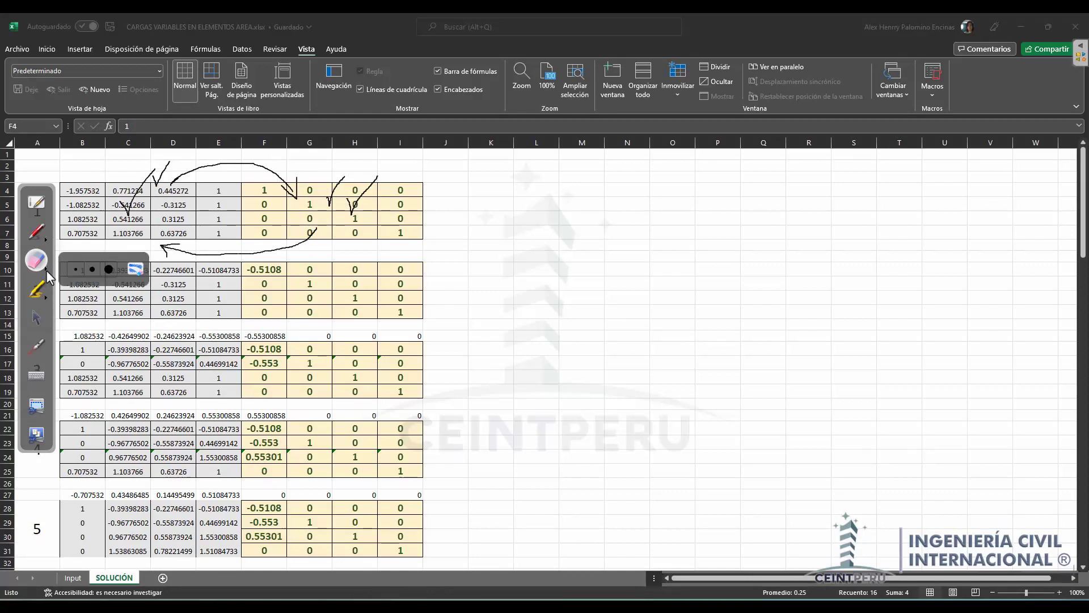
click(128, 267)
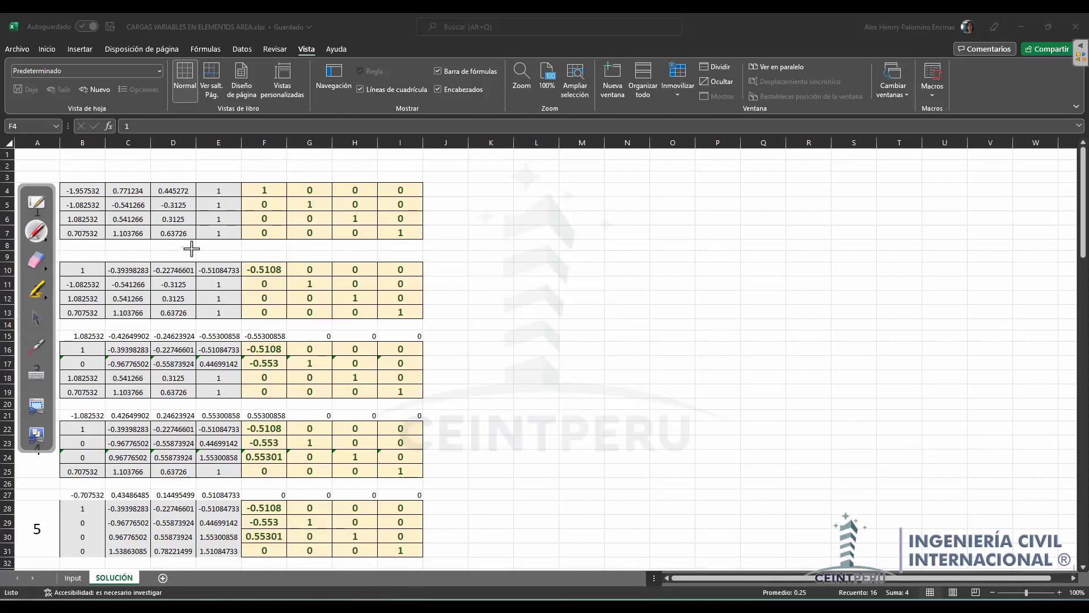
click(37, 316)
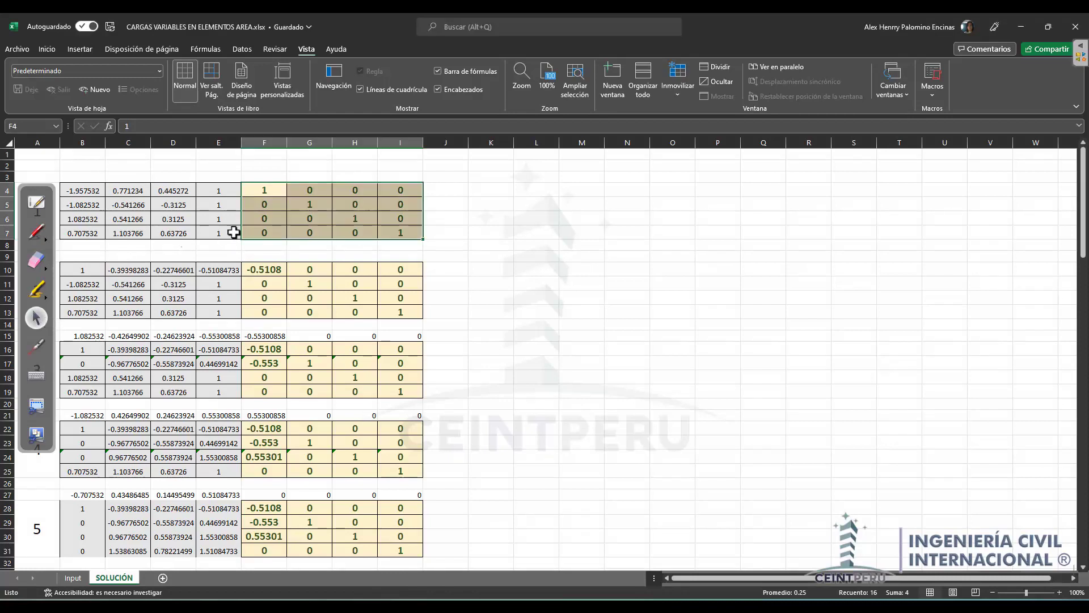
Step: Highlight the coefficient matrix B4:E7 and identity matrix F4:I7, and inspect the row-division formula in B10
click(218, 245)
drag(89, 195, 212, 233)
click(93, 273)
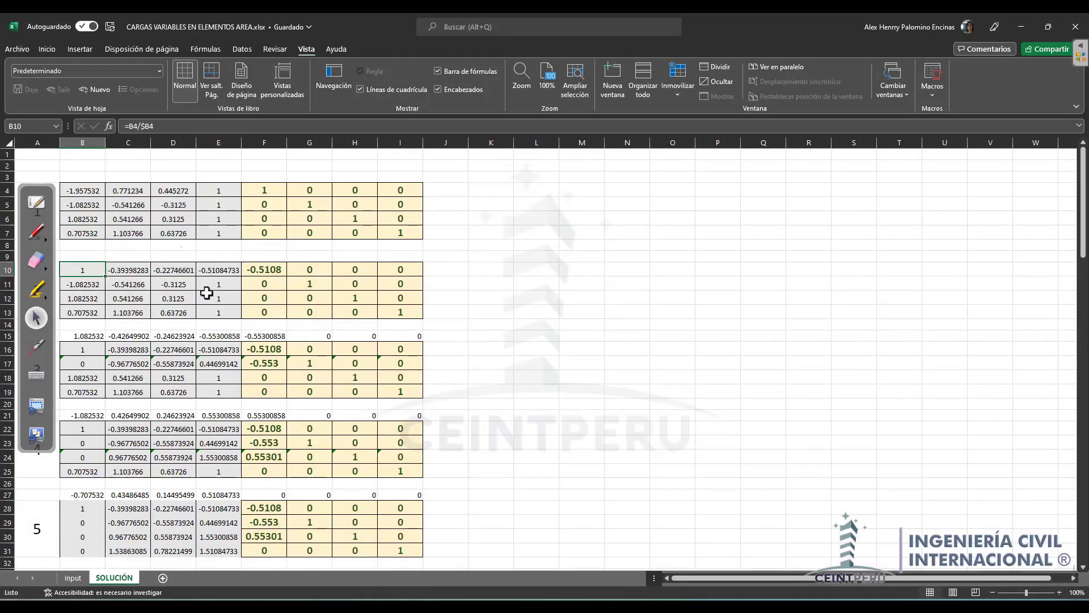
drag(264, 193, 394, 233)
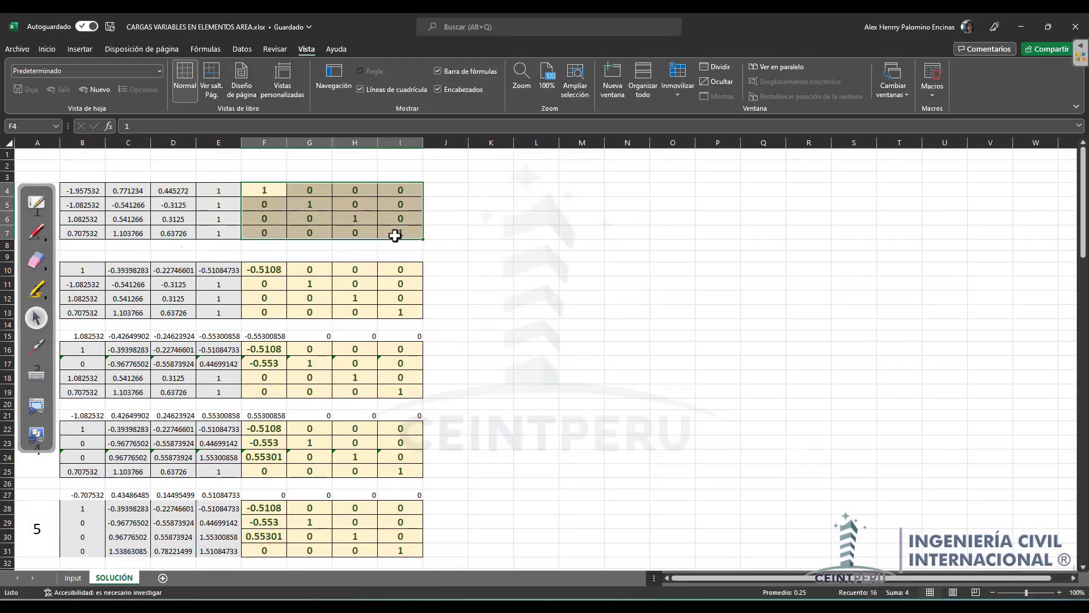
click(100, 278)
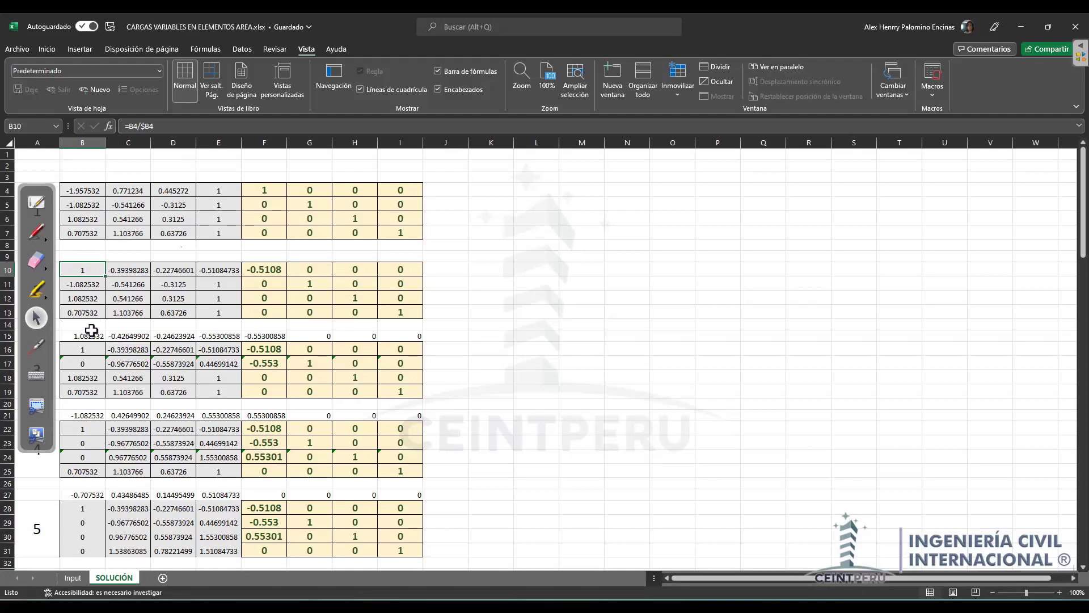
Step: Review the elimination blocks down to the last one and highlight its left-hand matrix B112:E115
scroll(92, 282, down, 8)
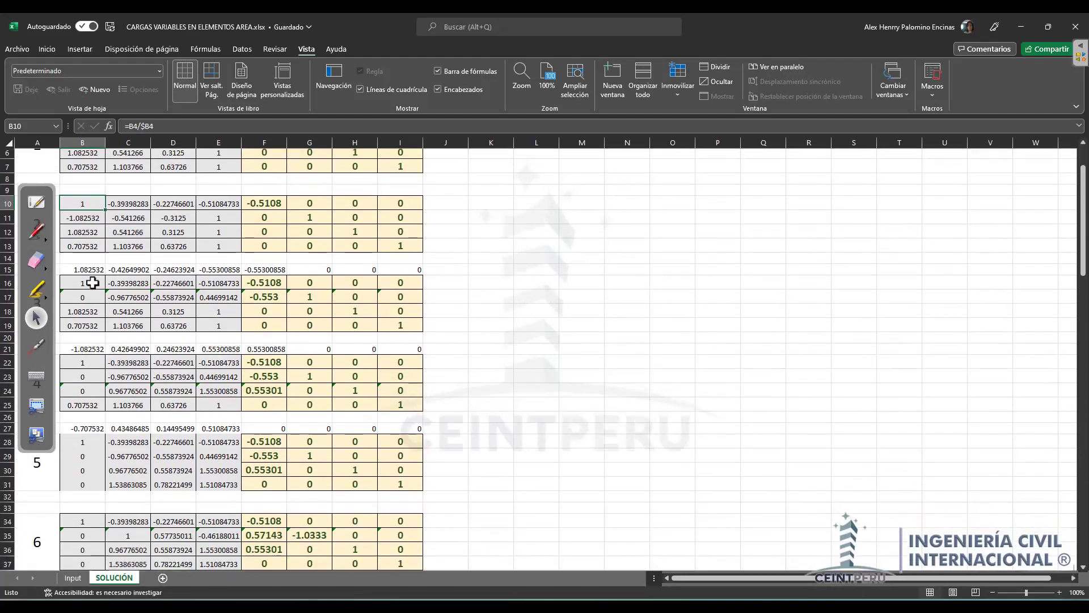
scroll(93, 283, down, 10)
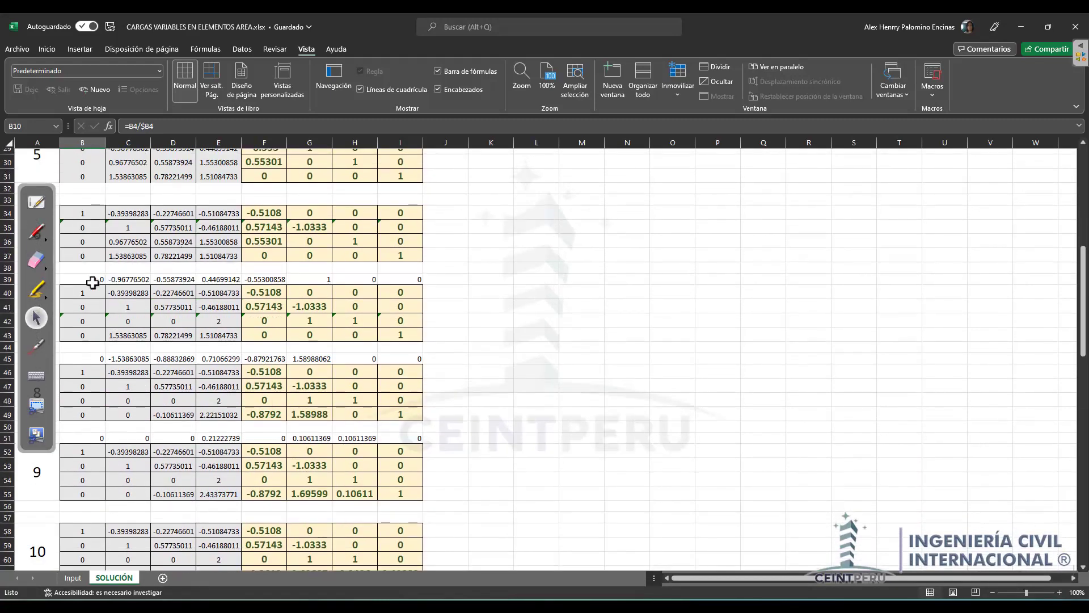
scroll(93, 283, down, 10)
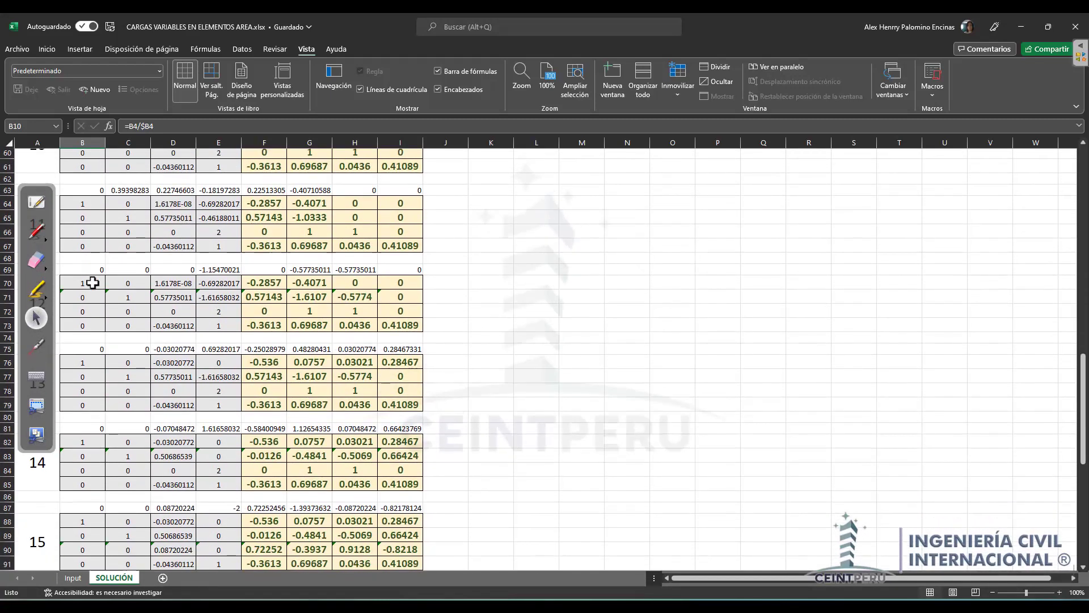
scroll(92, 283, down, 5)
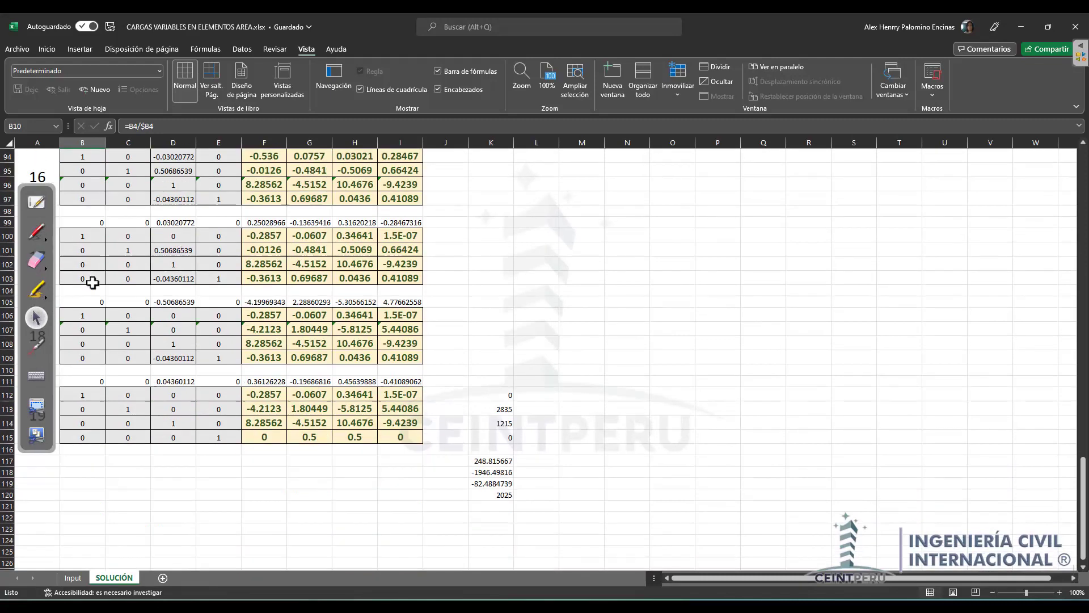
drag(95, 328, 215, 369)
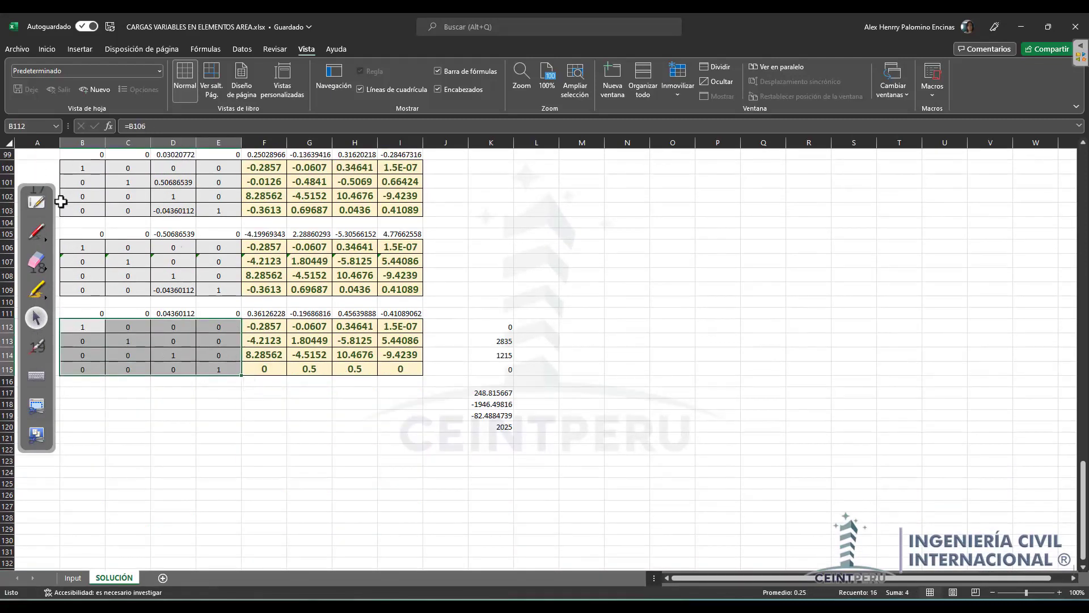
Step: Move the pen toolbar off the step numbers, highlight block 19's matrix B112:E115 again, and put the toolbar back over column A
drag(55, 195, 341, 217)
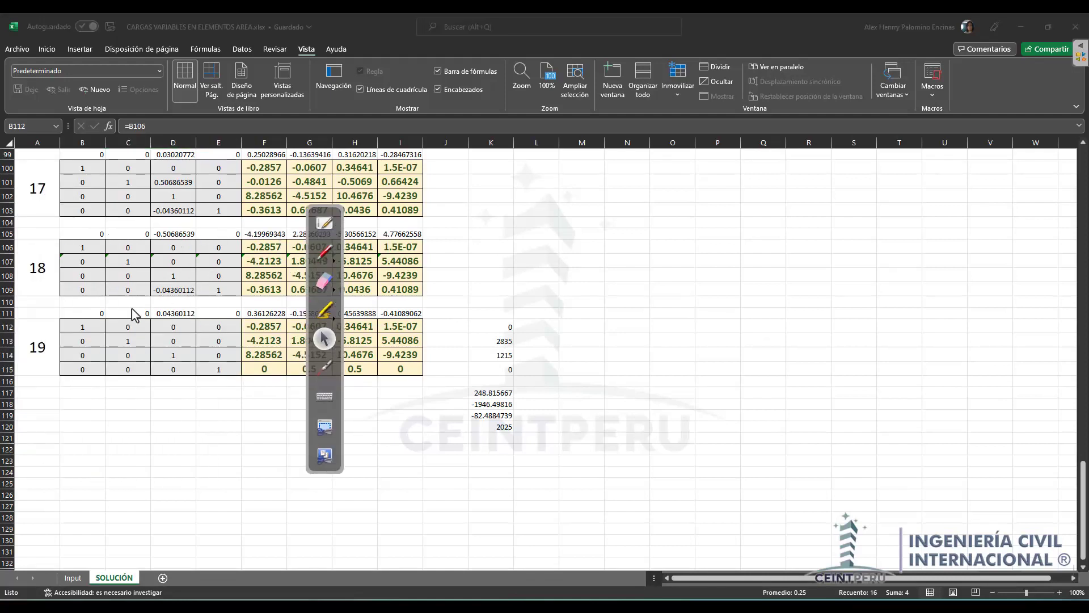
click(35, 342)
drag(77, 332, 203, 358)
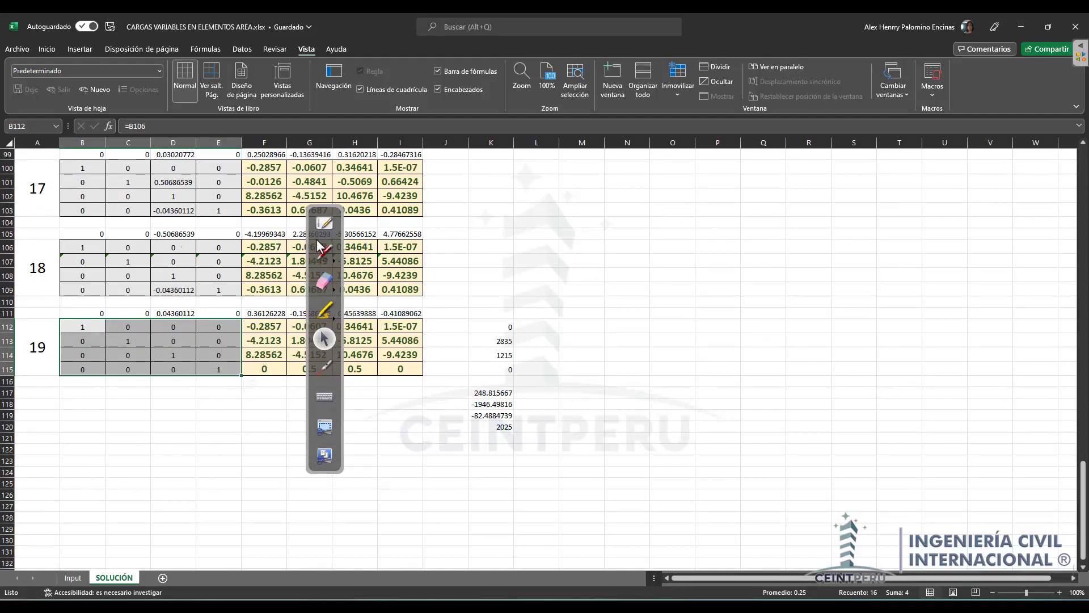
mouse_move(342, 217)
mouse_down()
mouse_move(219, 241)
mouse_move(75, 233)
mouse_move(54, 216)
mouse_up()
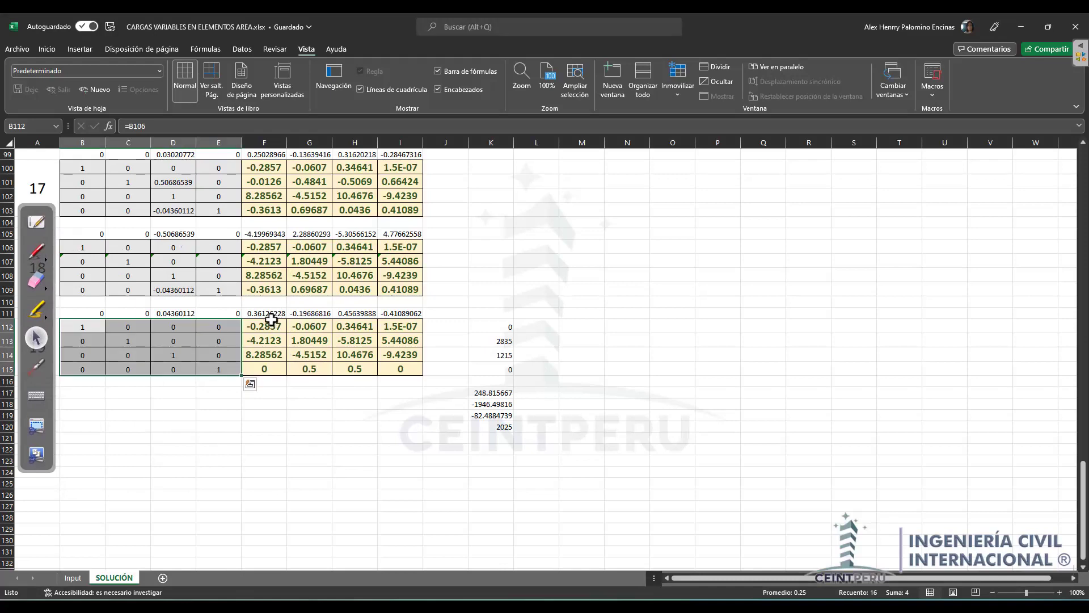
Step: Highlight the inverse matrix F112:I115 and compare it with the coefficient table L11:O14 on the Input sheet
drag(265, 327, 406, 370)
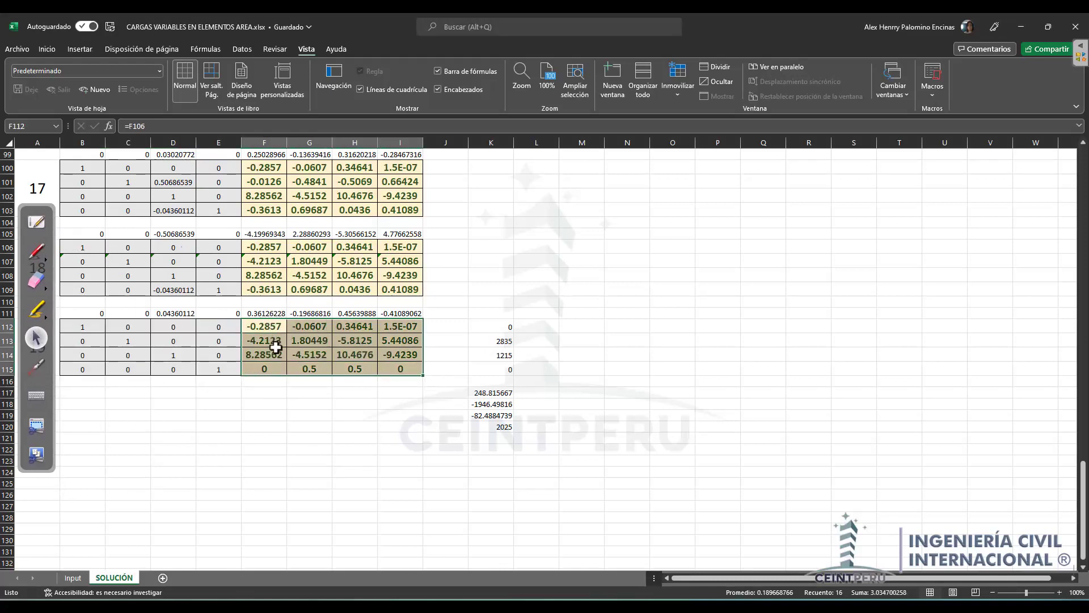
click(73, 578)
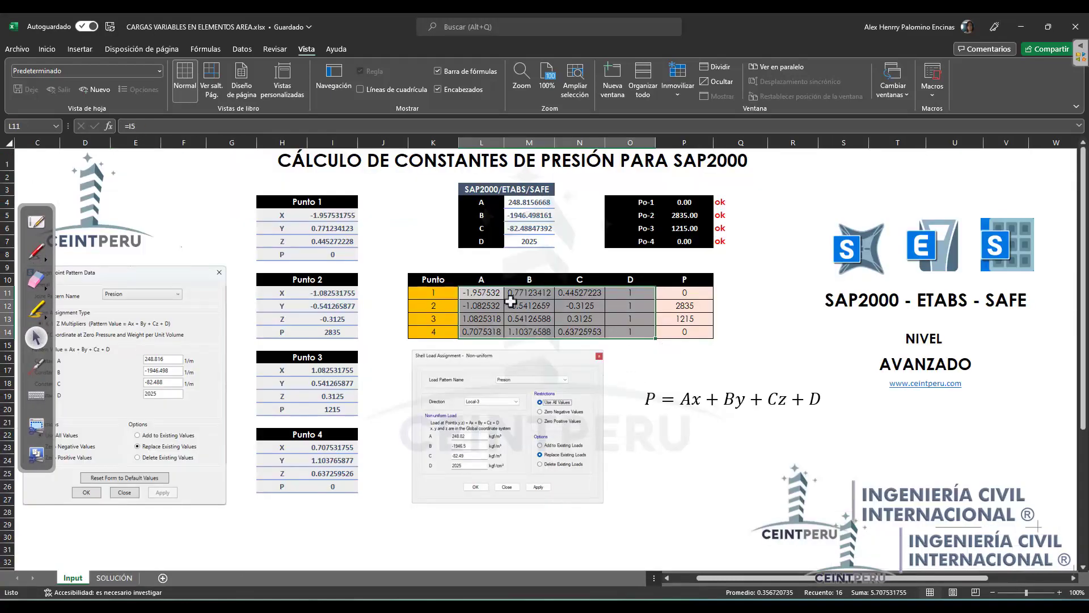
drag(494, 295, 629, 335)
click(105, 578)
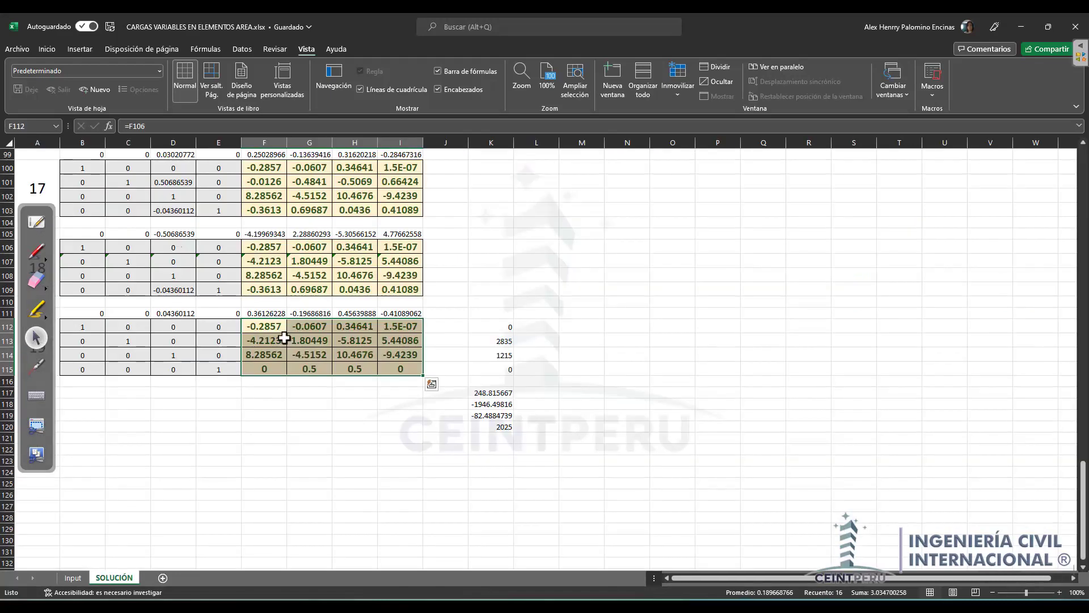
Step: Highlight the inverse matrix F112:I115 and pressure vector K112:K115, and inspect the MMULT formula in the result cells K117:K120
drag(265, 326, 385, 367)
drag(498, 329, 498, 369)
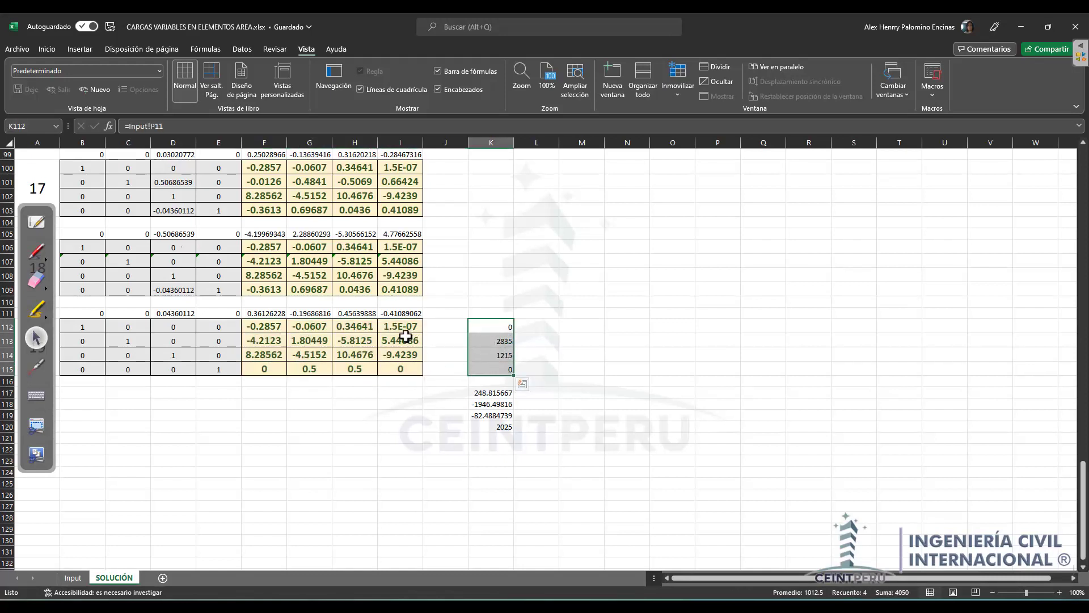
double_click(481, 392)
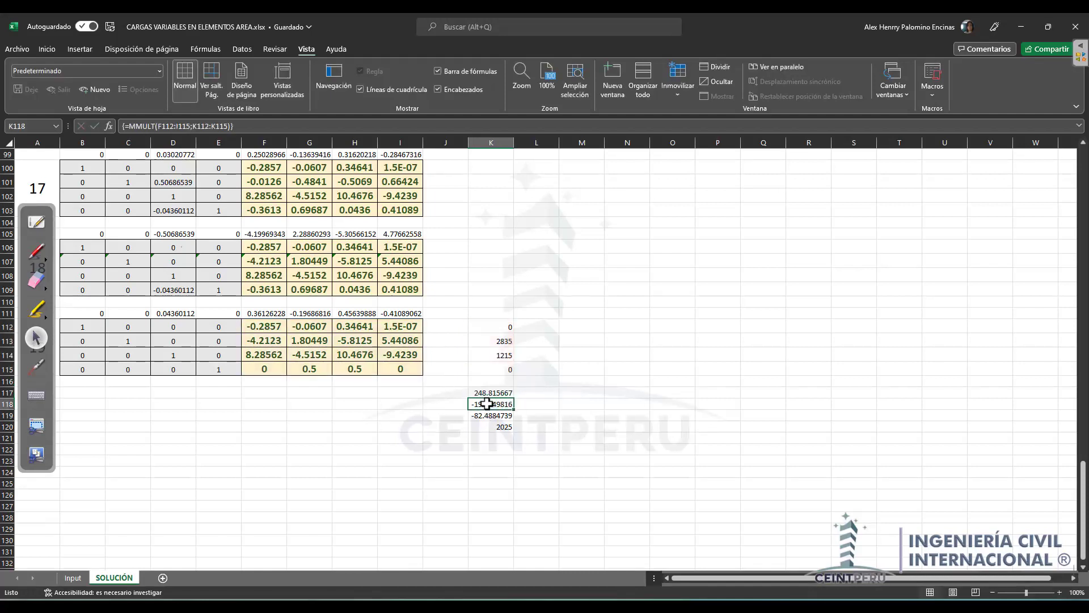
double_click(487, 404)
key(Escape)
double_click(487, 415)
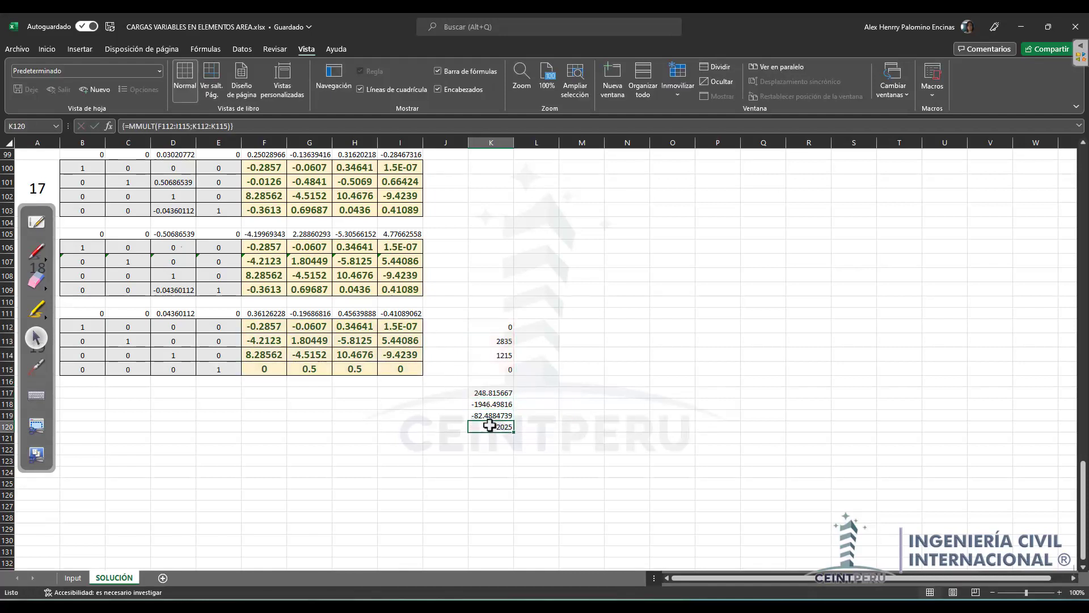
key(Escape)
drag(489, 393, 493, 425)
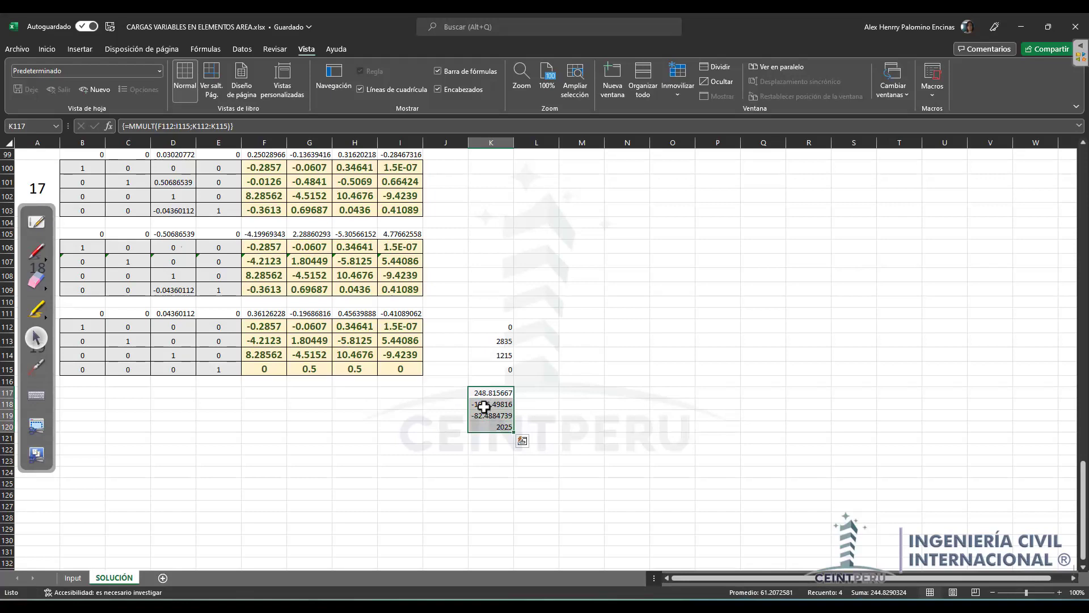
Step: On the Input sheet, highlight constants A to D in L4:M7 and inspect how M4:M7 reference the SOLUCIÓN sheet
click(84, 577)
drag(488, 204, 492, 240)
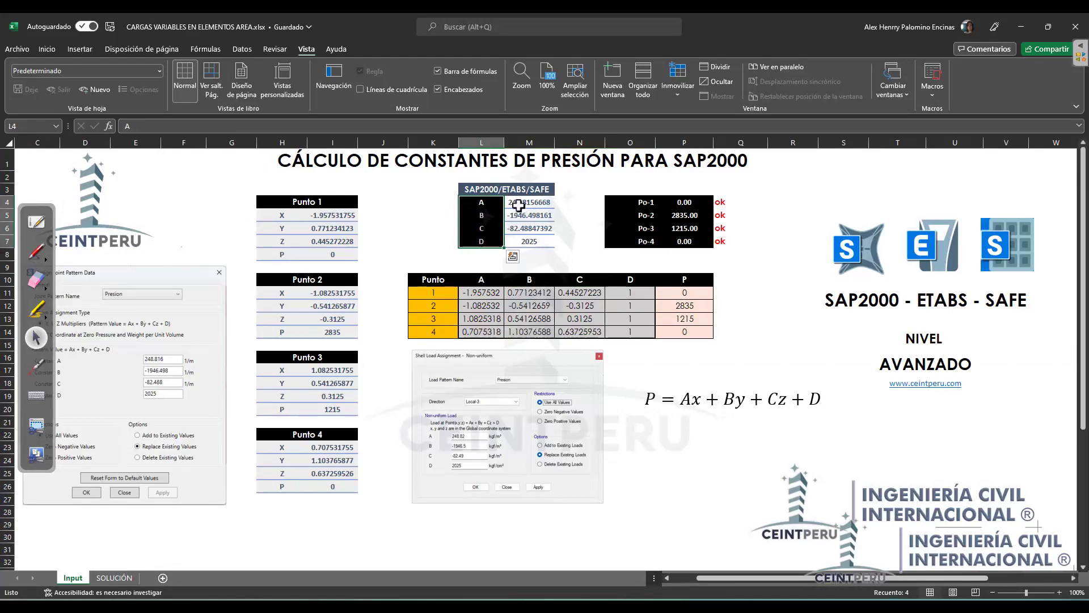
drag(519, 203, 519, 243)
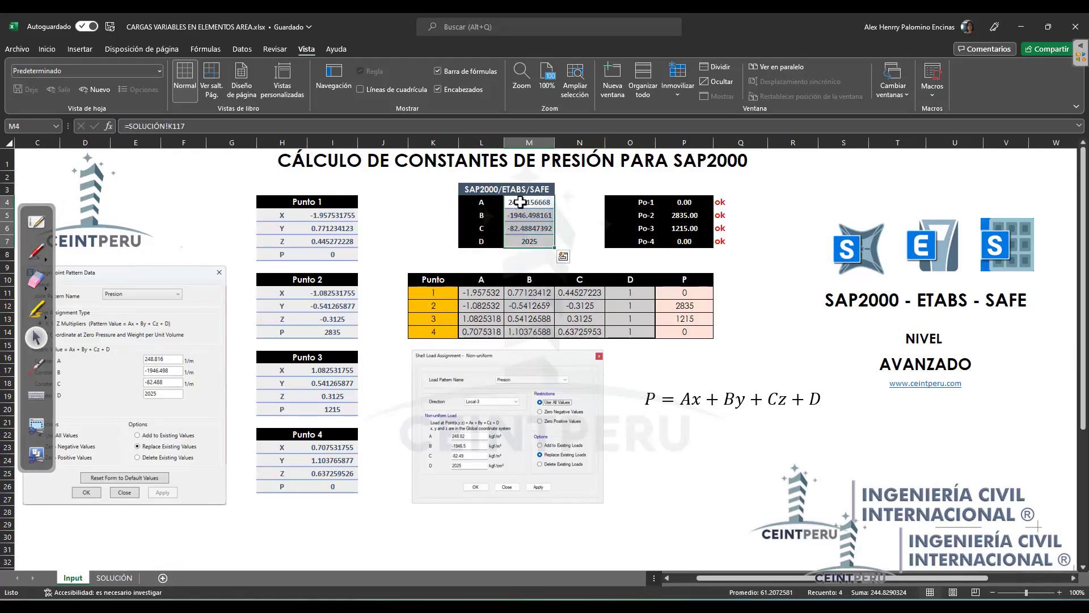
double_click(521, 203)
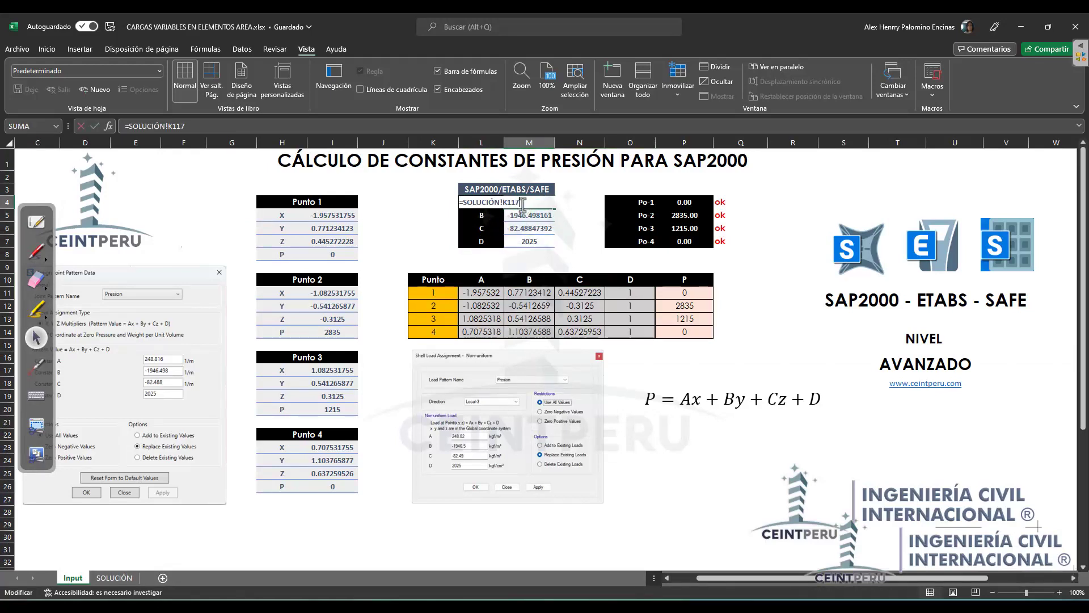
click(527, 216)
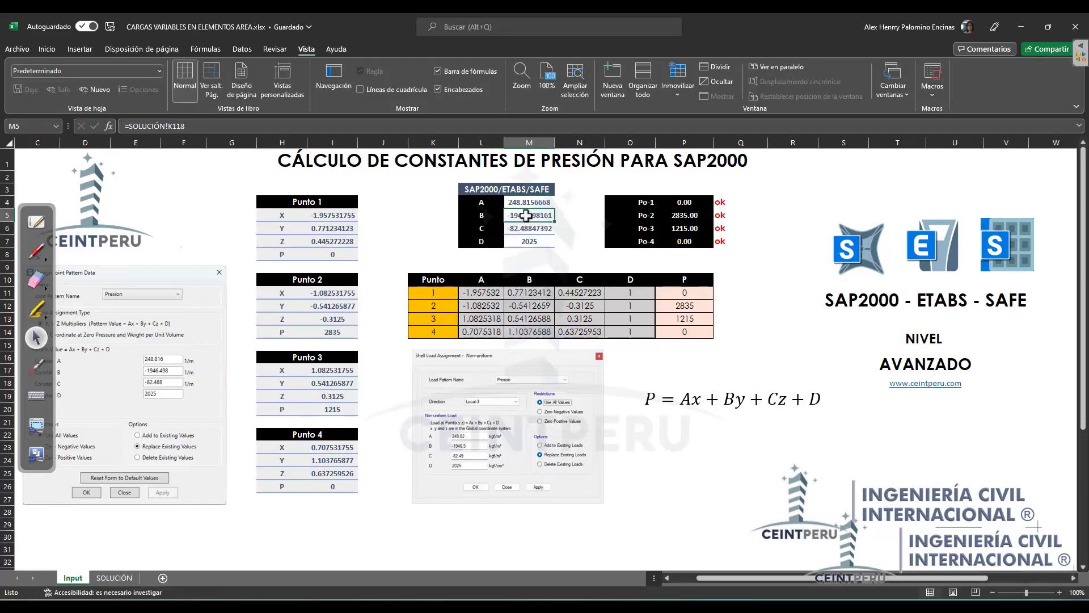
click(528, 228)
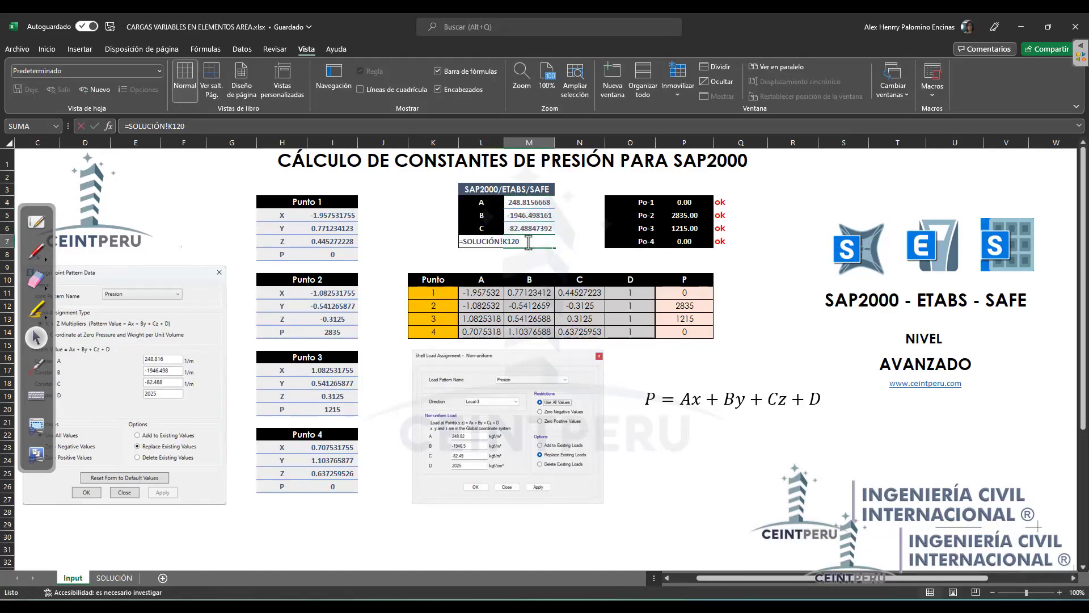
click(530, 216)
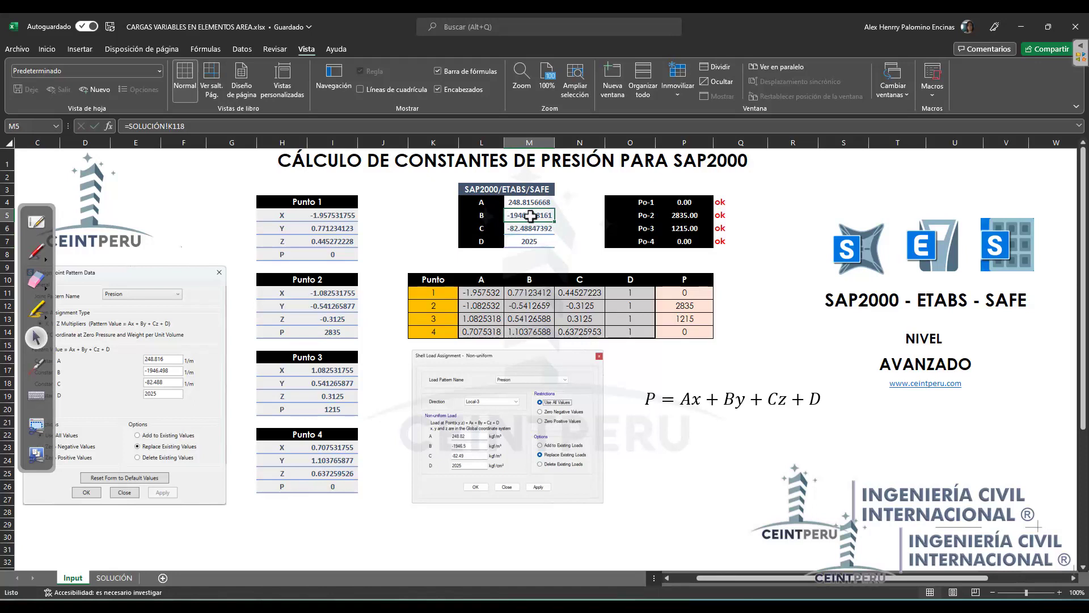
click(526, 198)
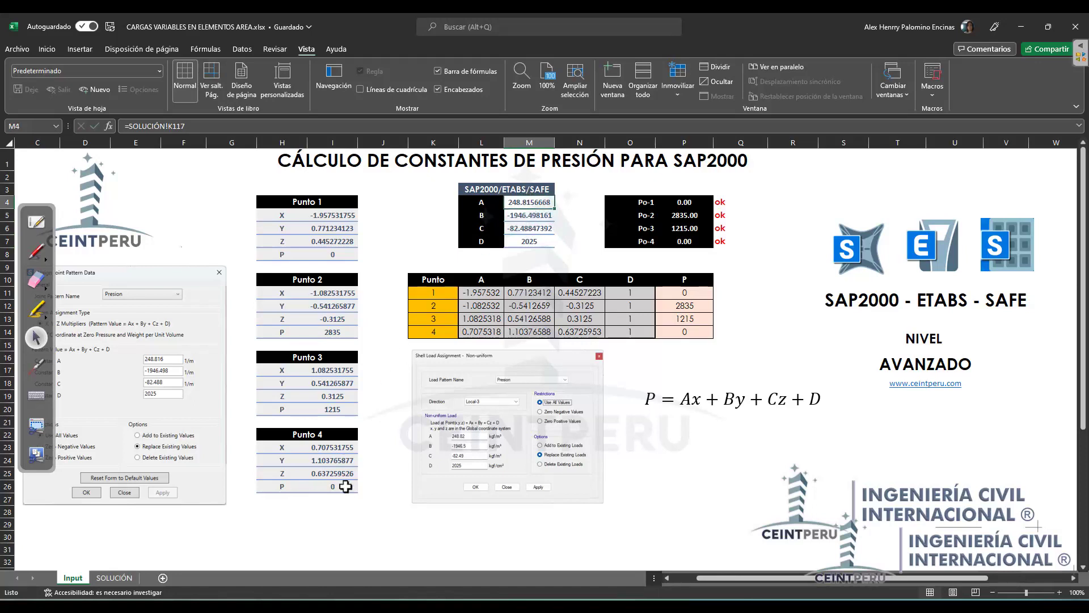
Step: Mark Punto 1's coordinates and pressure and the constants in black ink, and circle the terms Ax, By, Cz and D in the equation
click(44, 256)
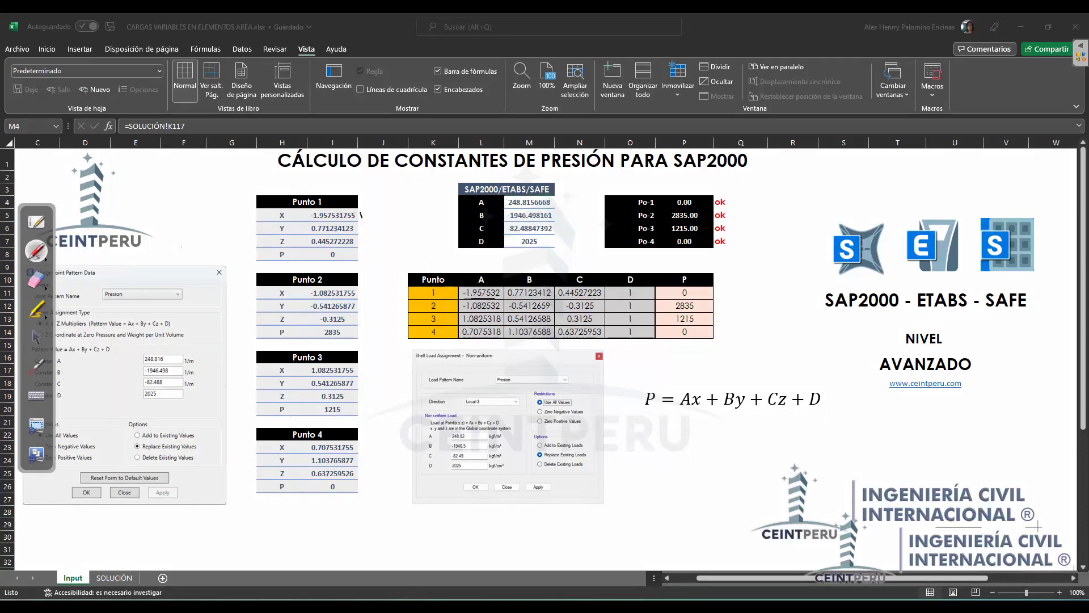
drag(555, 199, 556, 206)
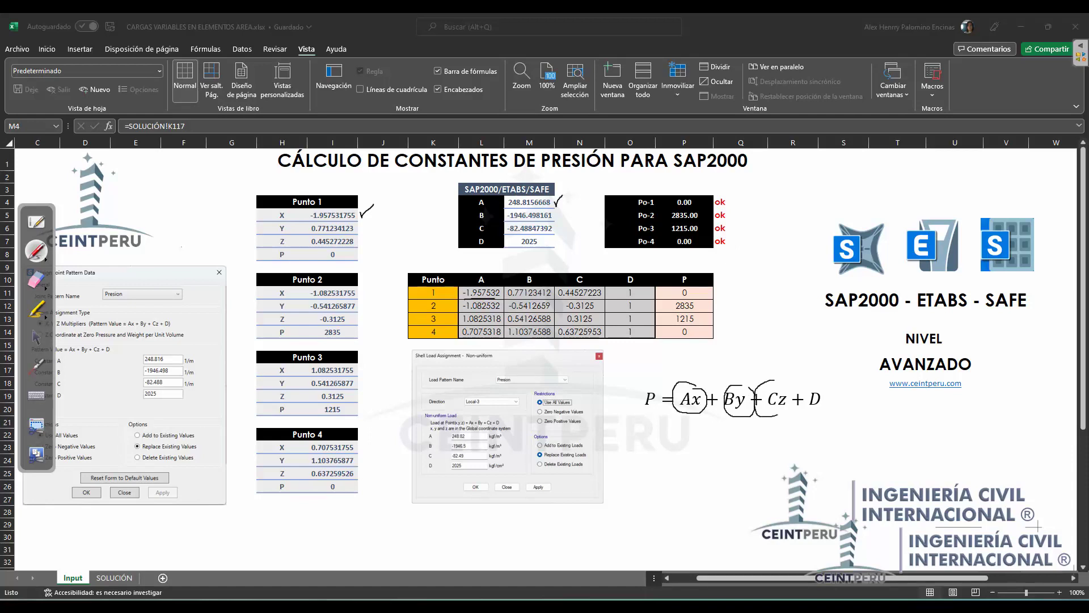
drag(812, 383, 807, 387)
drag(557, 200, 572, 205)
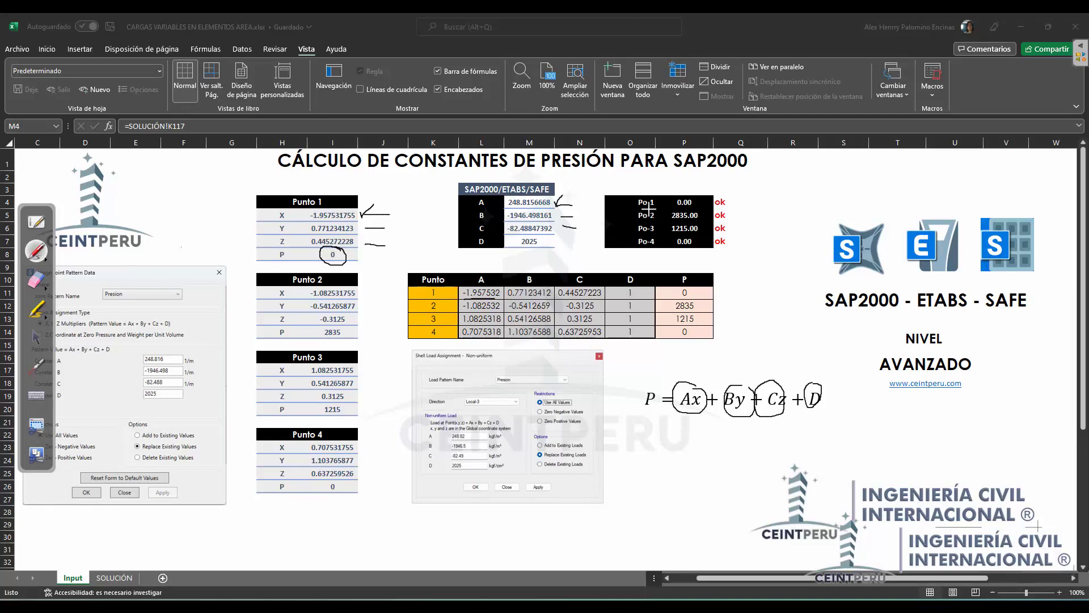
Step: Tick the Po-1 check value in red ink and underline Punto 1's P row
click(44, 290)
click(44, 259)
drag(686, 192, 710, 168)
drag(290, 261, 351, 264)
Step: Erase all the ink annotations from the Input sheet and return to the normal pointer
click(39, 285)
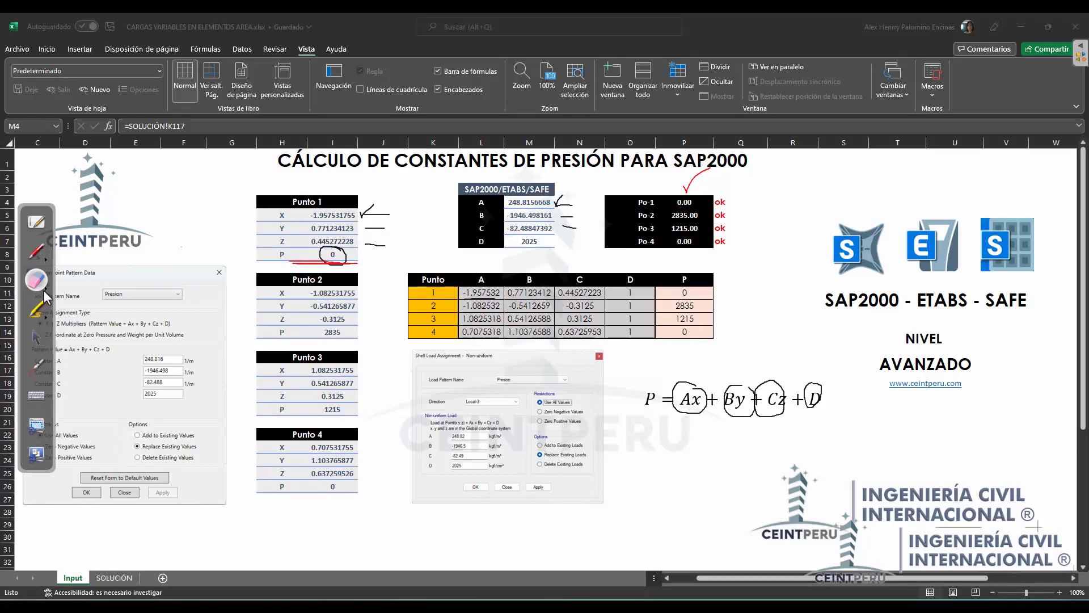
click(47, 295)
click(131, 301)
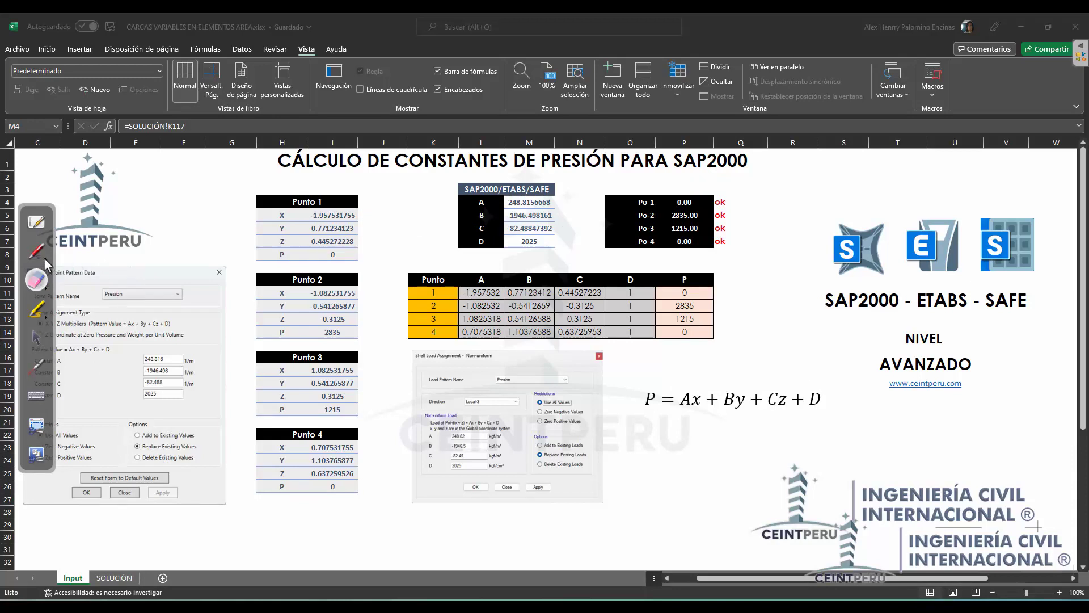
click(43, 258)
click(42, 343)
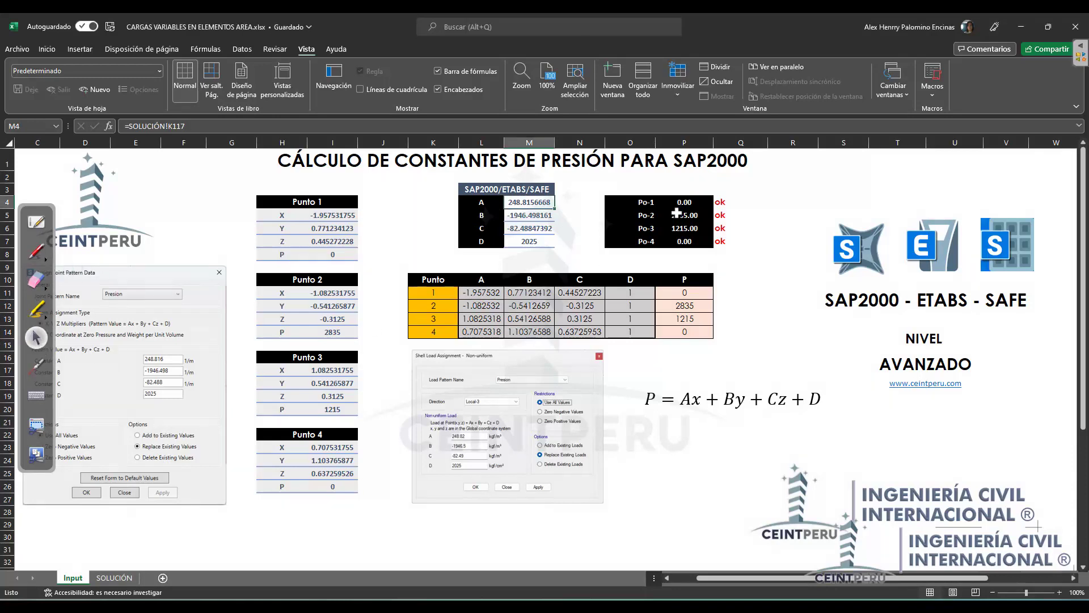
Step: Inspect the Po-1 and Po-2 check formulas in P4 and P5 and compare them with the point pressures in I8 and I14
click(682, 203)
double_click(683, 203)
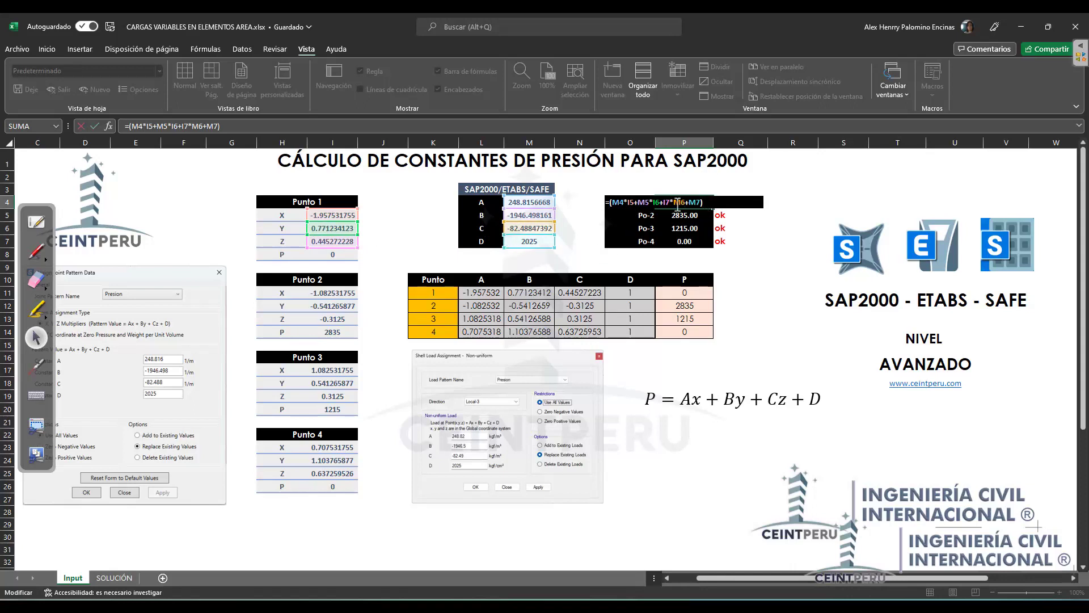
drag(703, 202, 612, 238)
key(Escape)
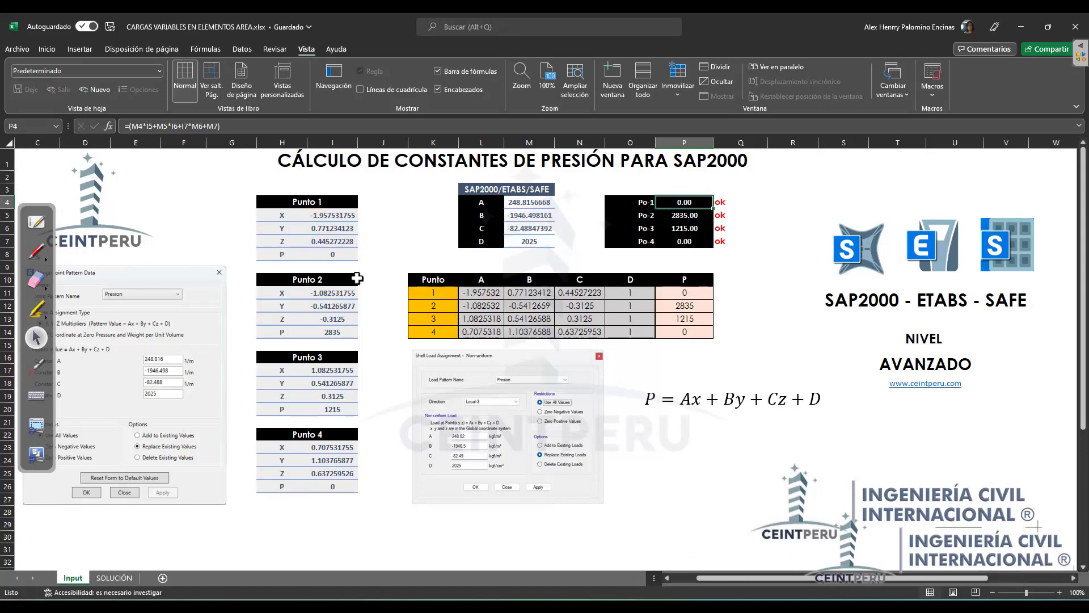
click(343, 254)
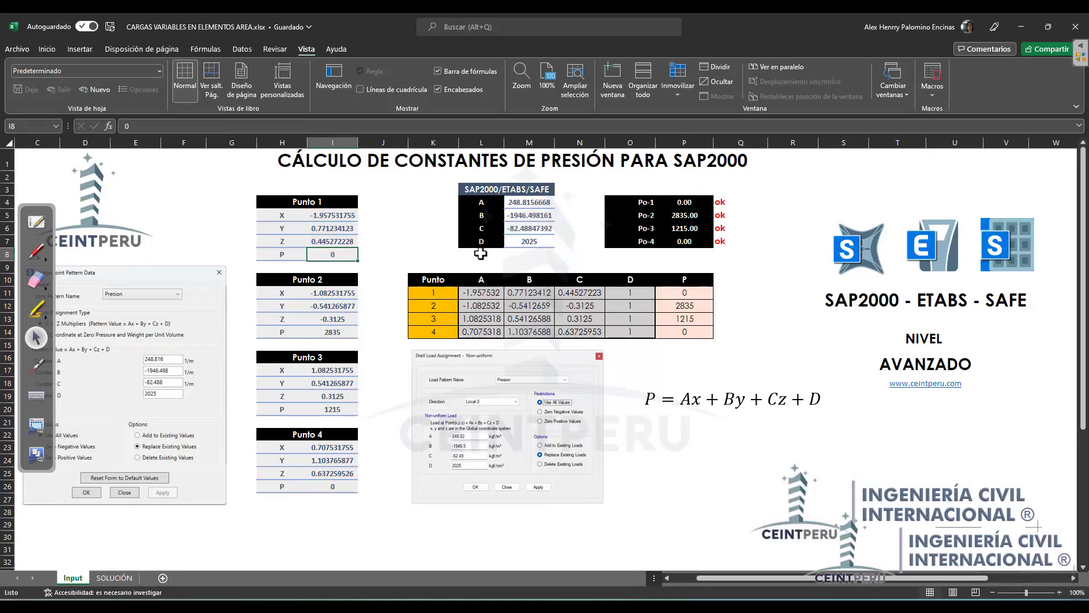
double_click(690, 216)
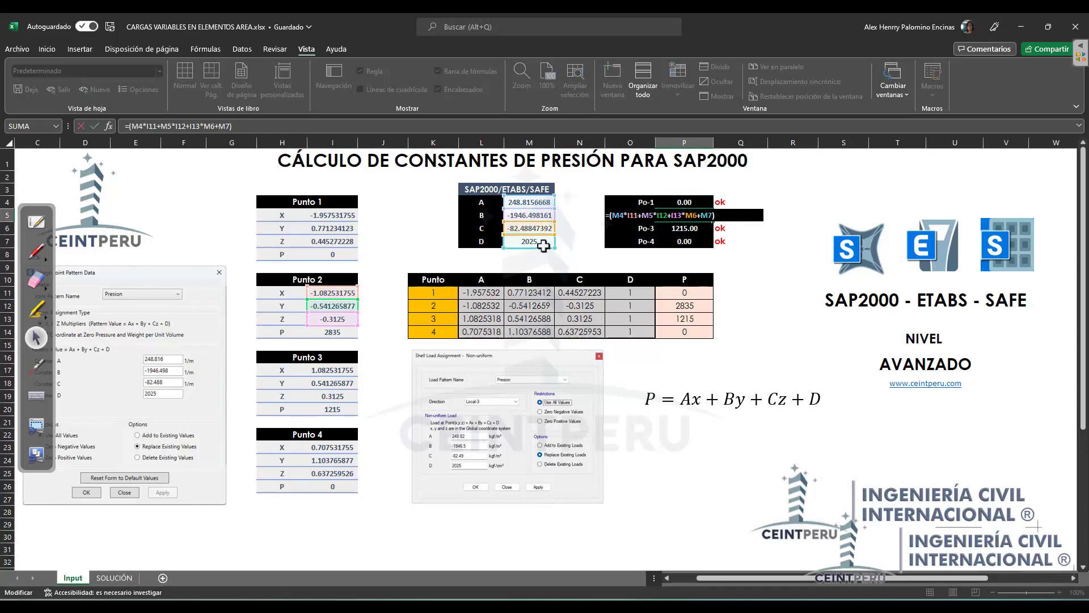
key(Escape)
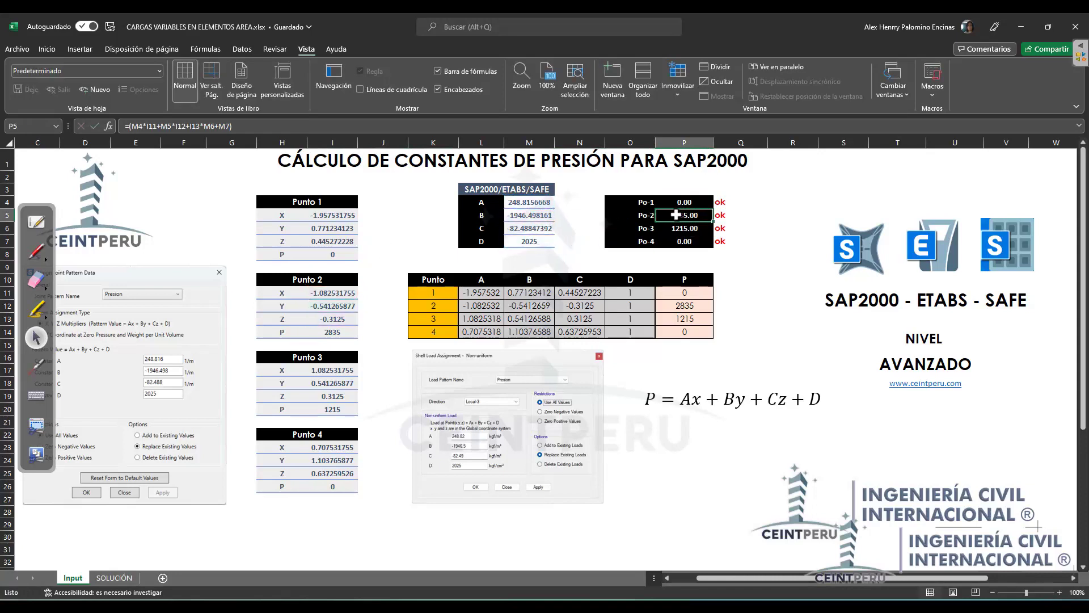
click(333, 331)
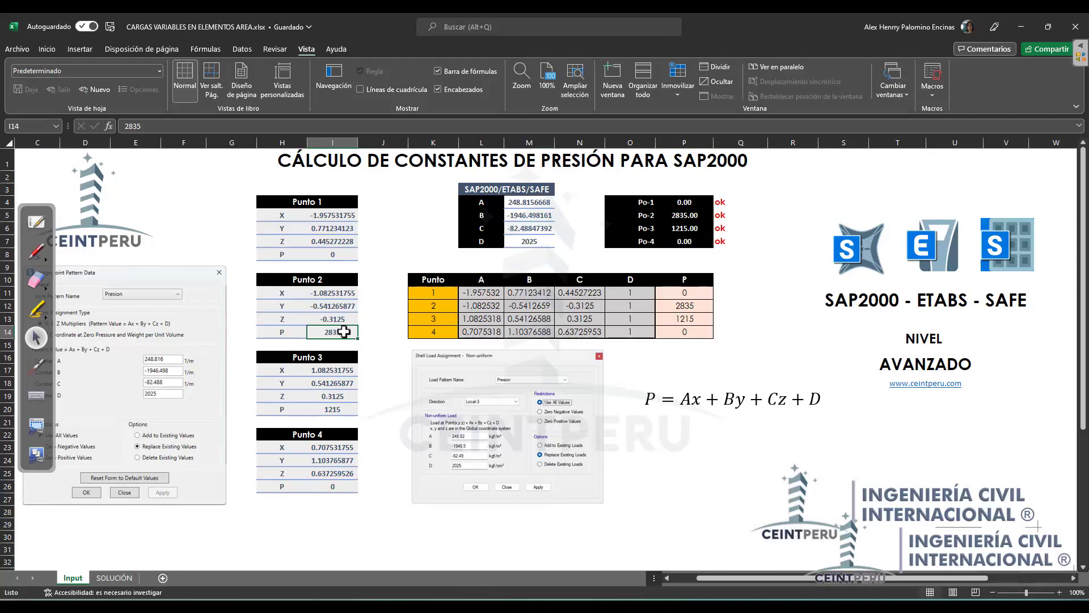
Step: Inspect the Po-3 and Po-4 formulas in P6 and P7, highlight P4:P7, and glance back at the SOLUCIÓN sheet results
double_click(685, 228)
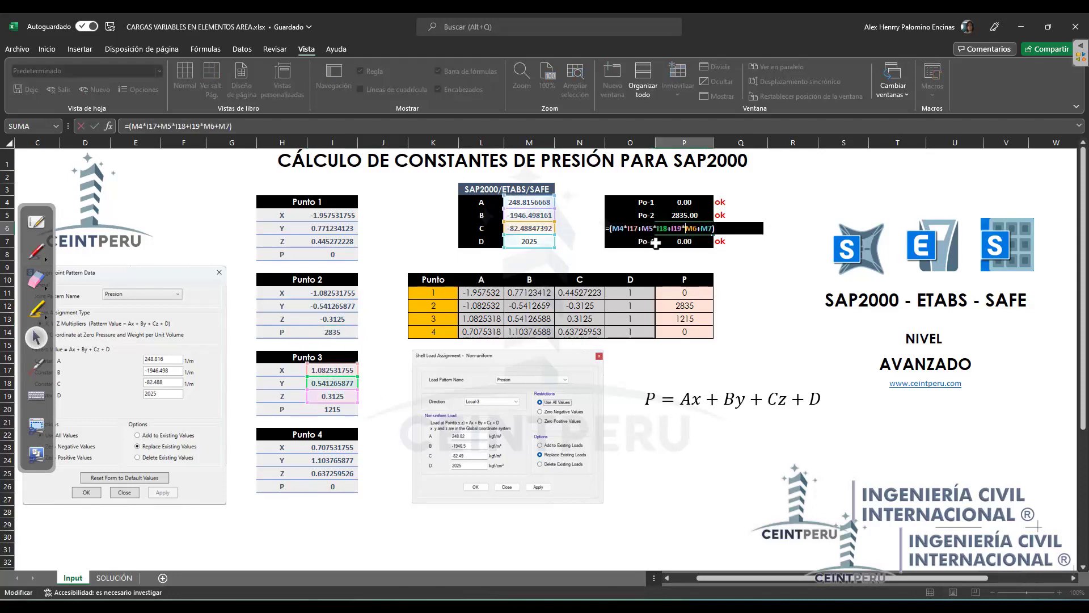
key(Return)
double_click(680, 244)
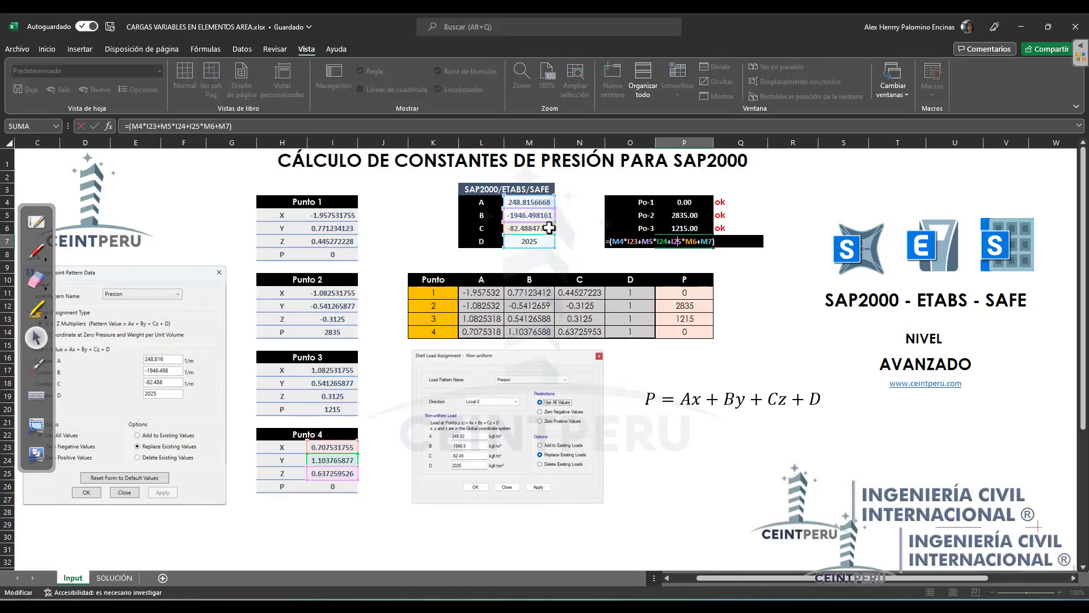
key(Return)
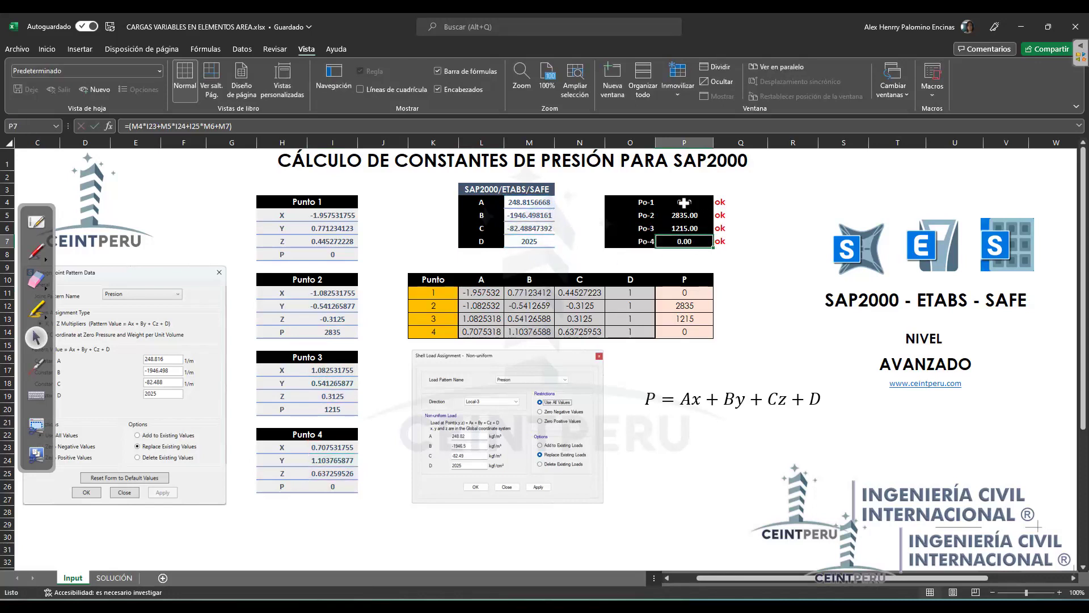
drag(685, 202, 683, 235)
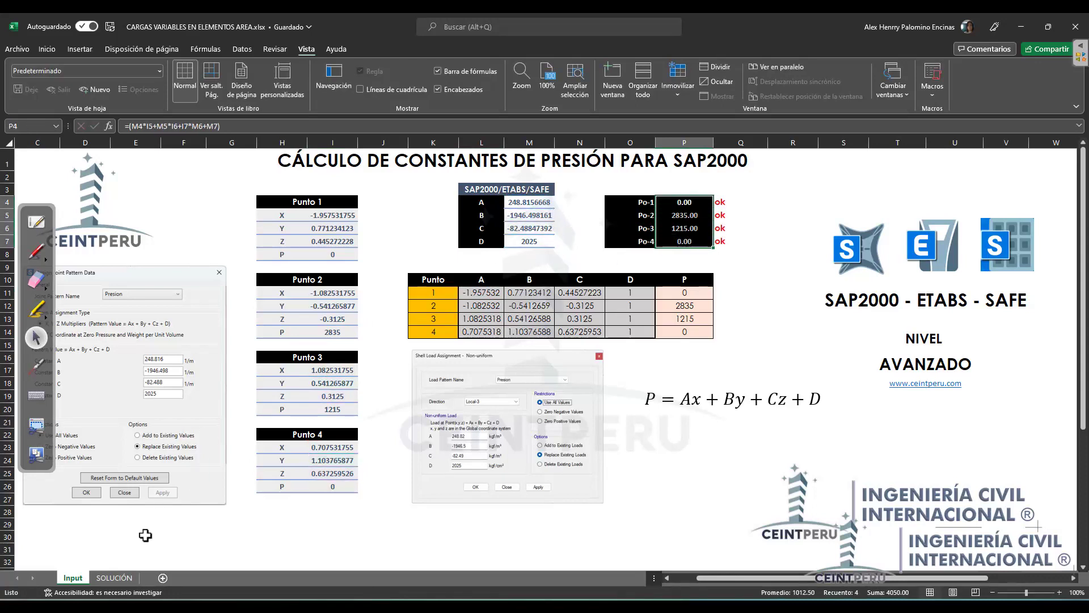
click(114, 577)
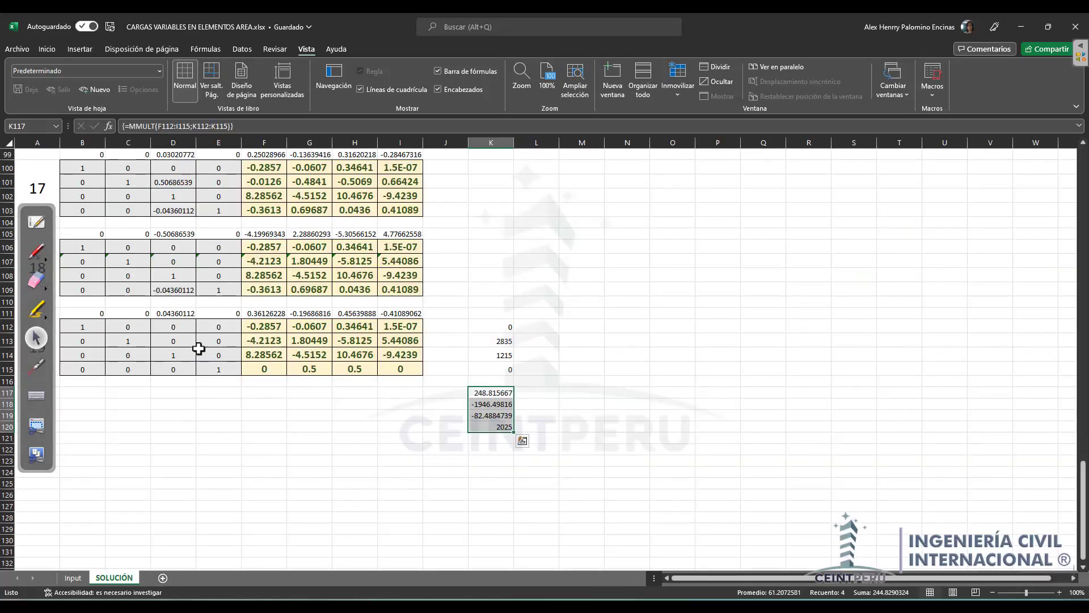
click(72, 577)
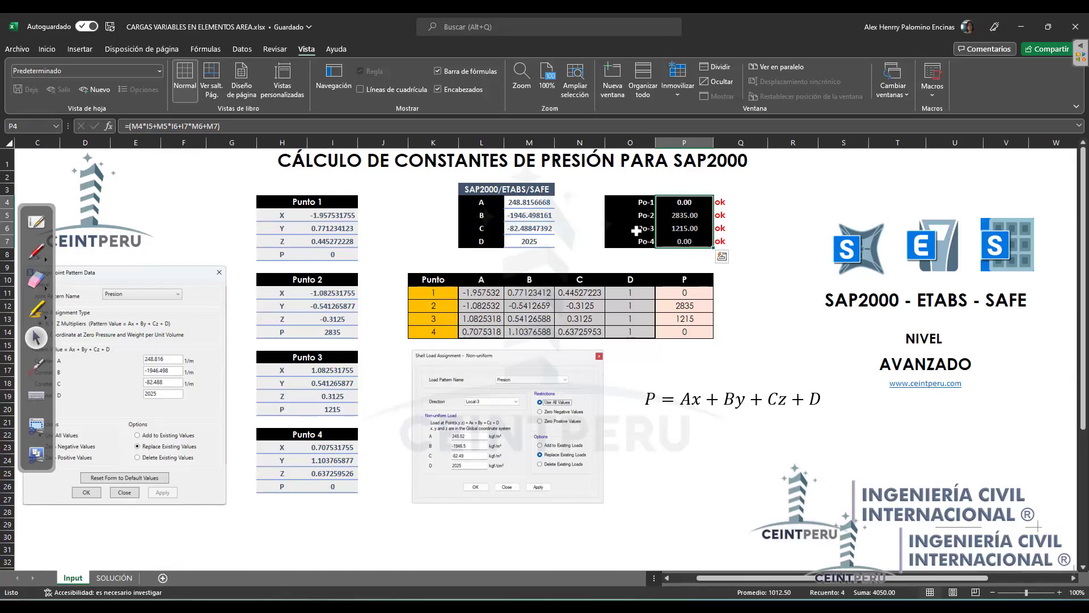
Step: Copy the pressure constants in M4:M7 of the Input sheet and switch to the SAP2000 tank model
drag(536, 206, 523, 245)
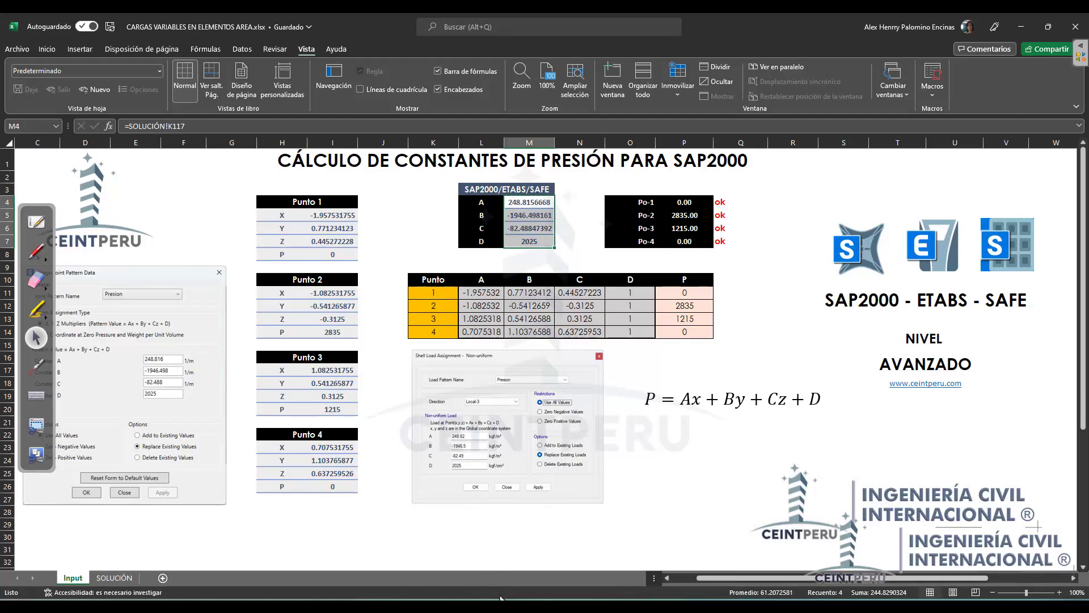
key(ctrl+c)
key(alt+Tab)
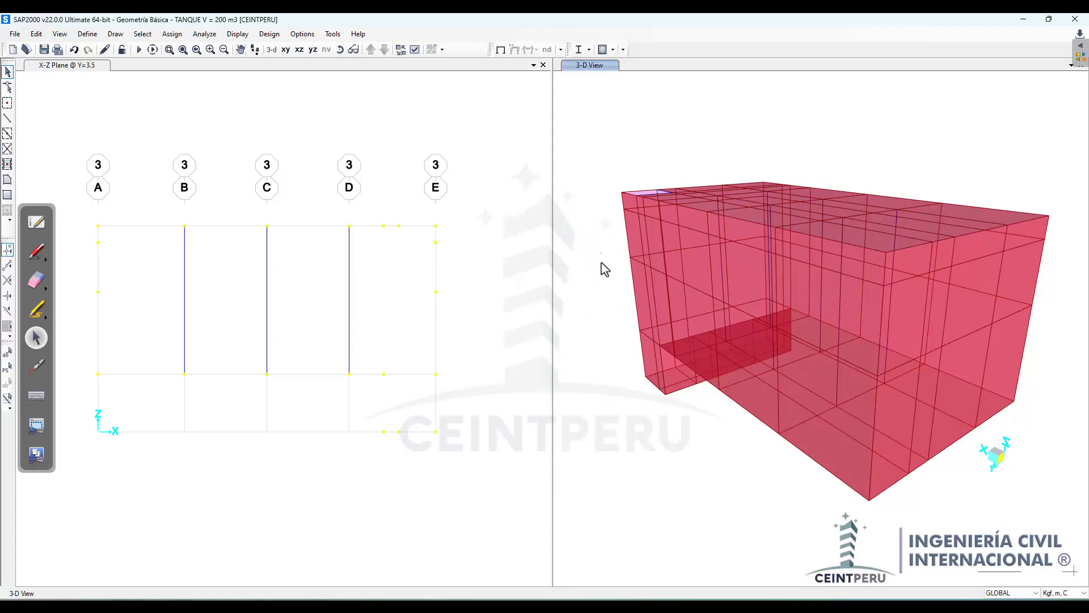
Step: View the point and constant tables in the Libro1 workbook, and return to the SAP2000 tank model
click(383, 606)
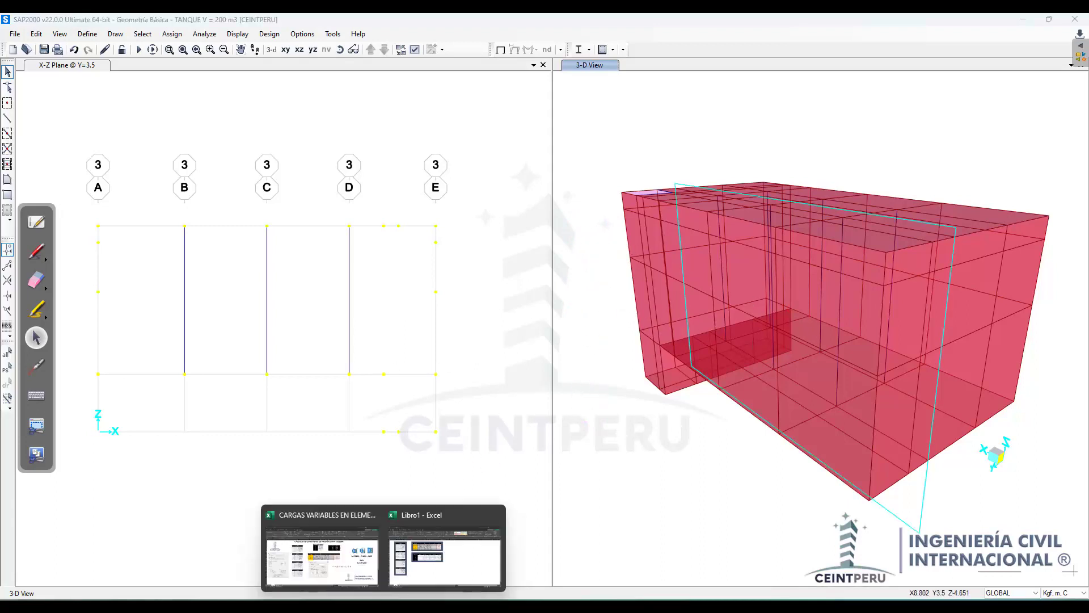
click(411, 576)
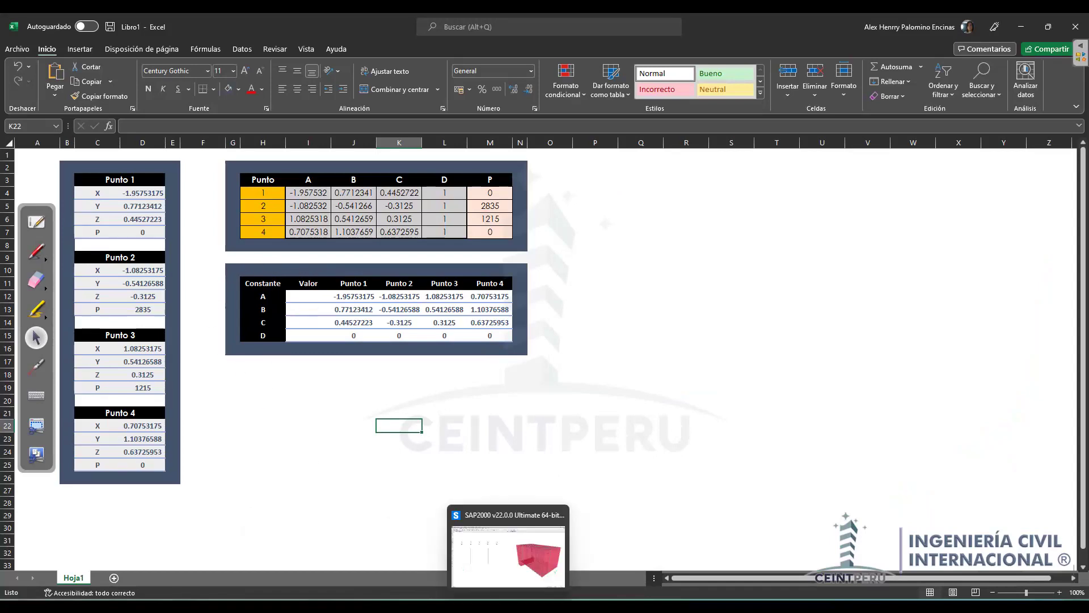
click(510, 539)
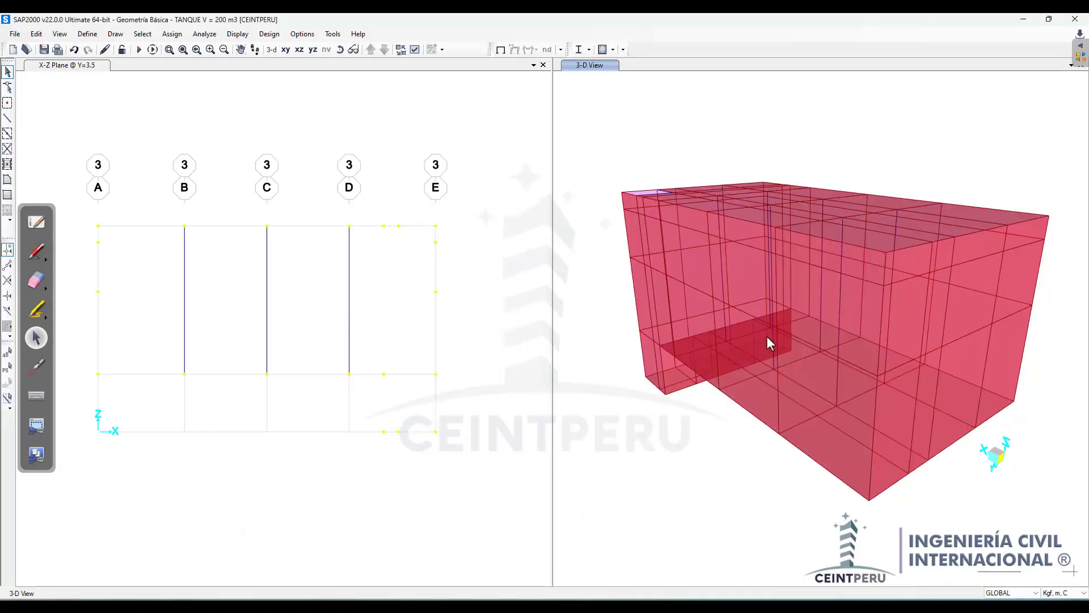
Step: Mark the four reference points on the tank's side wall with the pen
click(36, 250)
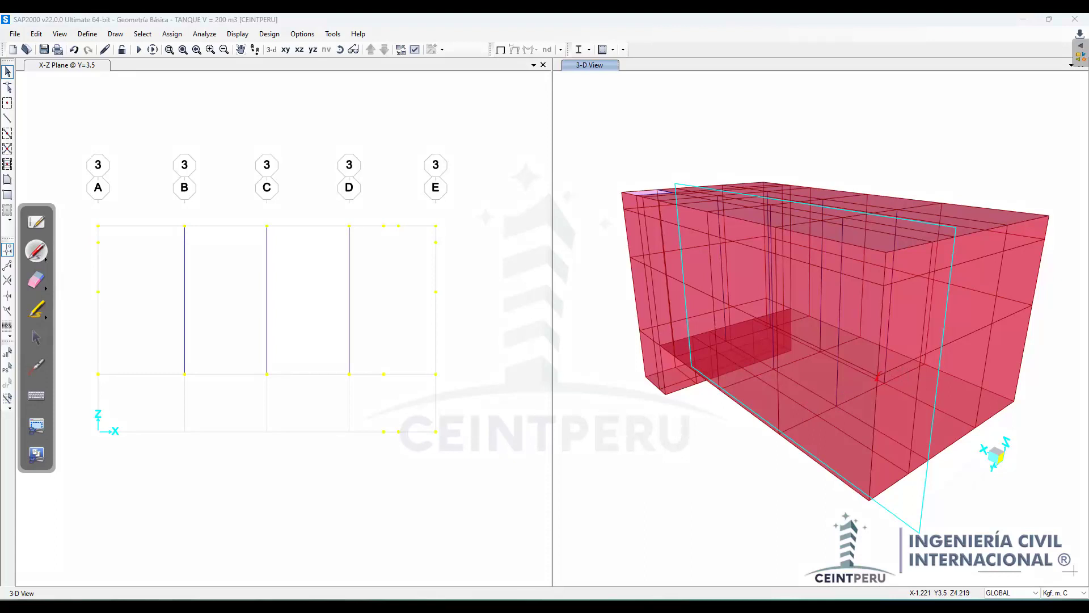
click(48, 289)
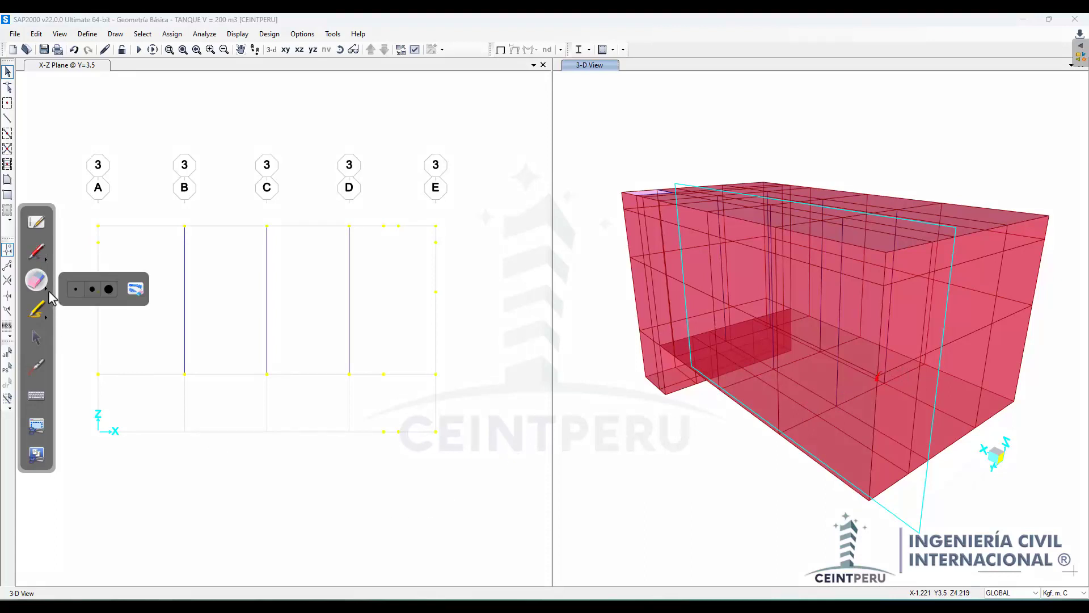
click(48, 256)
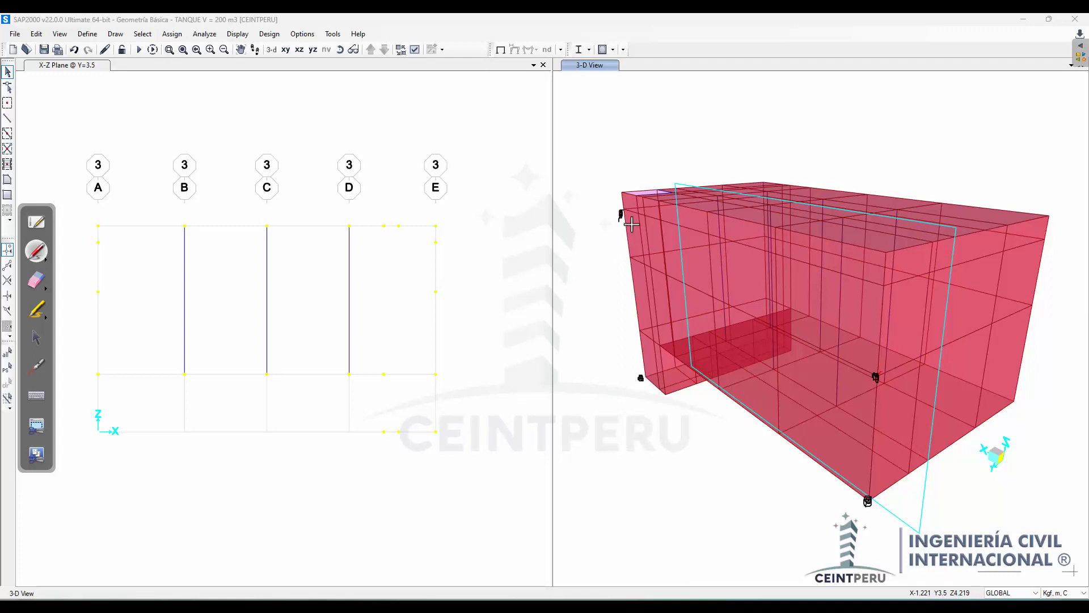
Step: Erase the four point marks from the tank wall and return to the selection pointer
click(47, 275)
click(621, 215)
click(641, 378)
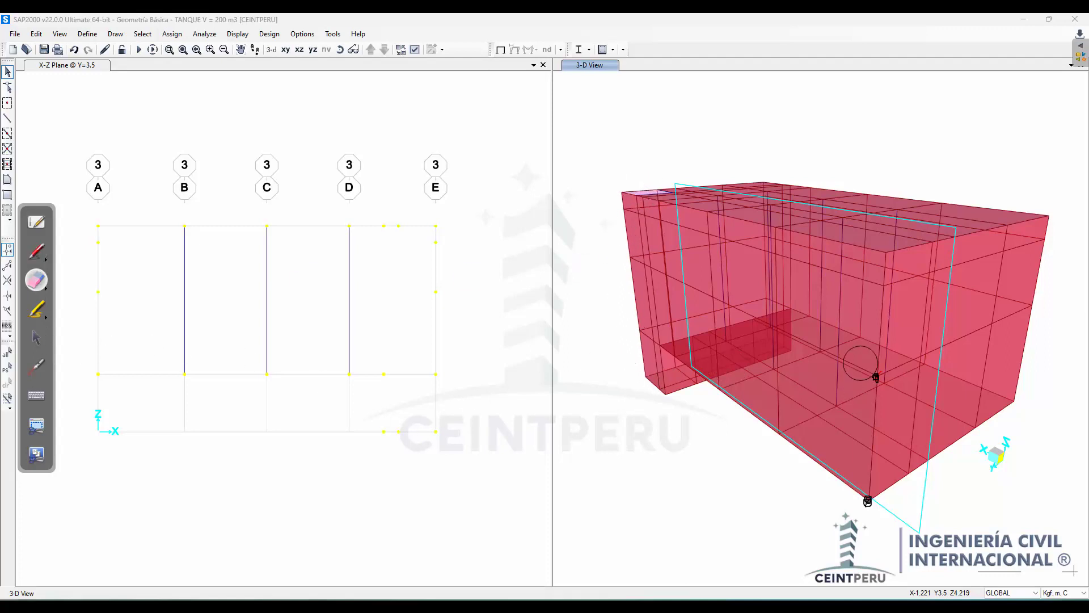
click(876, 377)
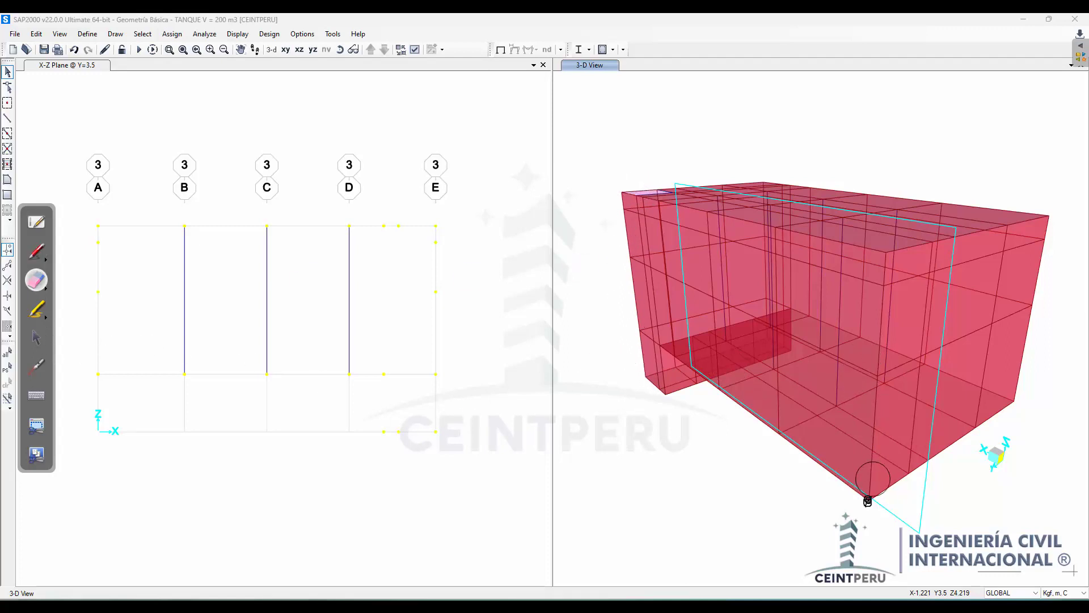
click(37, 338)
click(602, 250)
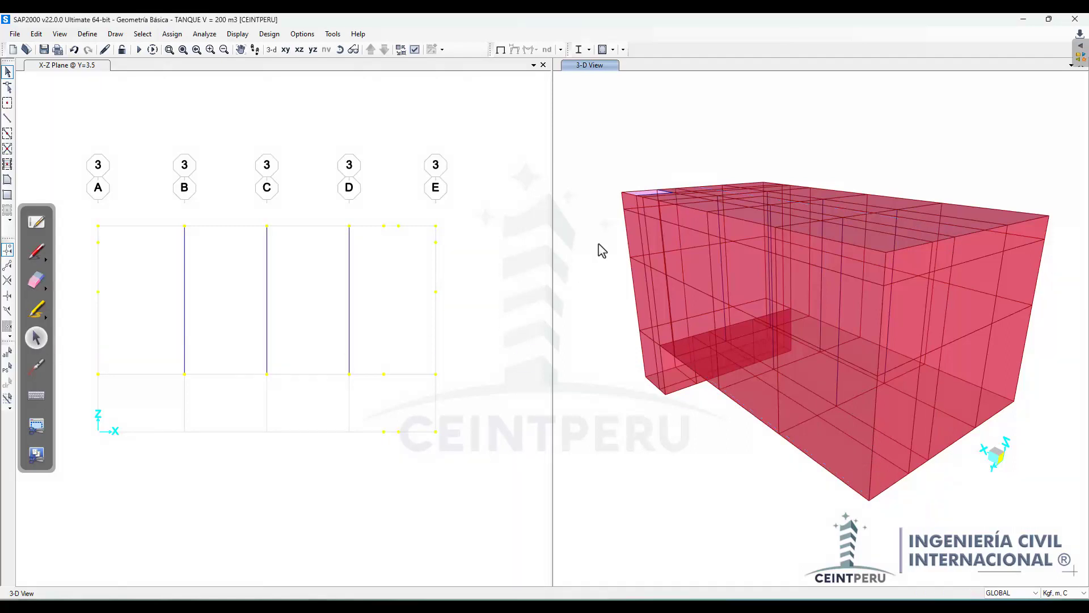
Step: Annotate point 1 of the tank wall with "P = 0" using the pen
click(37, 251)
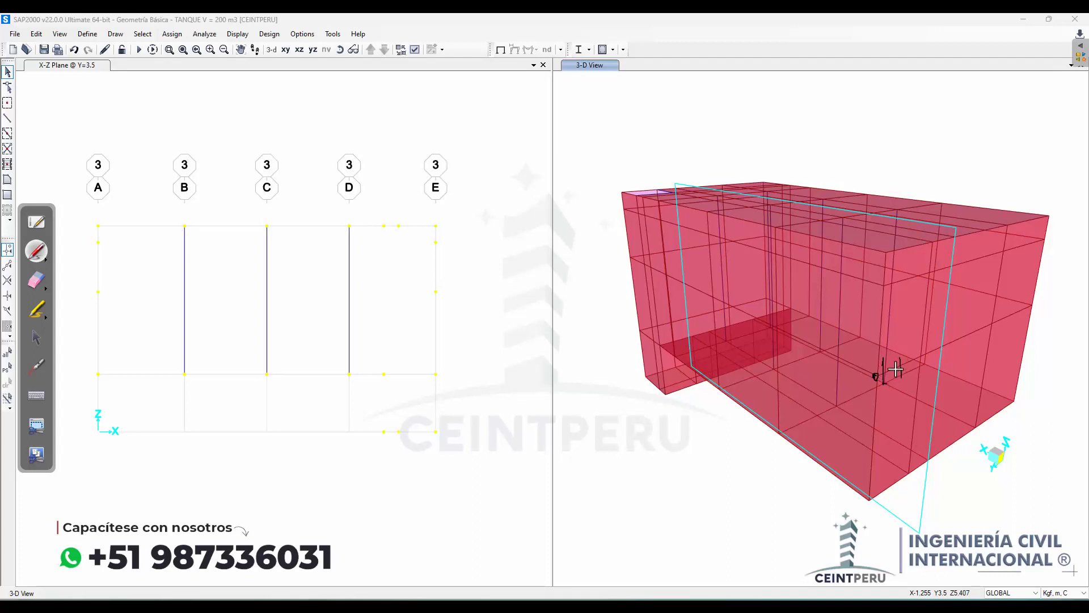
mouse_move(900, 360)
mouse_down()
mouse_move(902, 376)
mouse_move(923, 361)
mouse_up()
Step: On the whiteboard sketch of the tank, write P1 = 0 and P2 = 2314.4 beside points 1 and 2
click(35, 223)
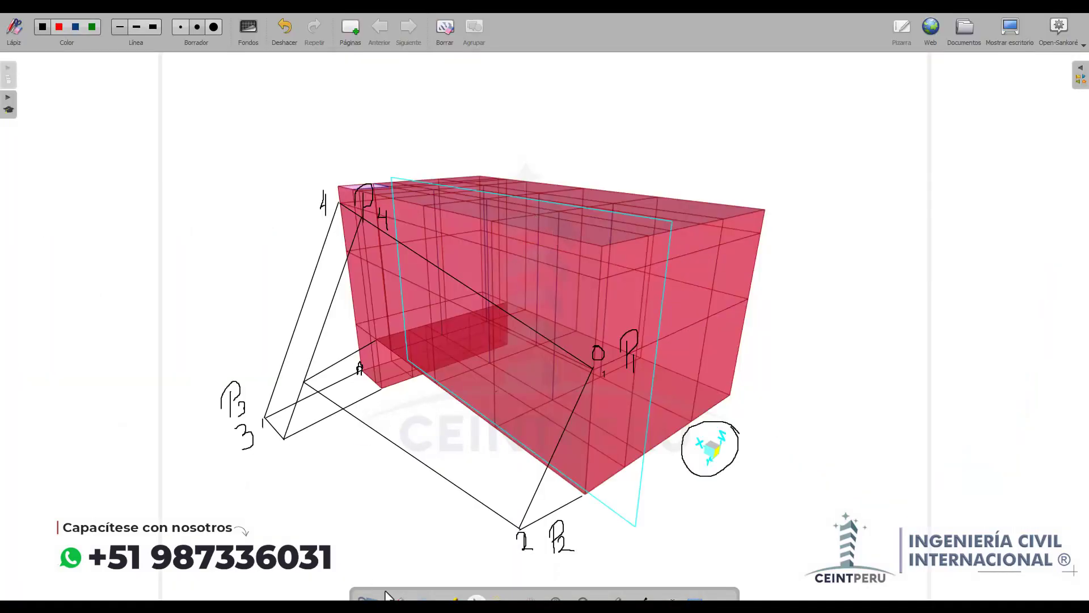
mouse_move(389, 580)
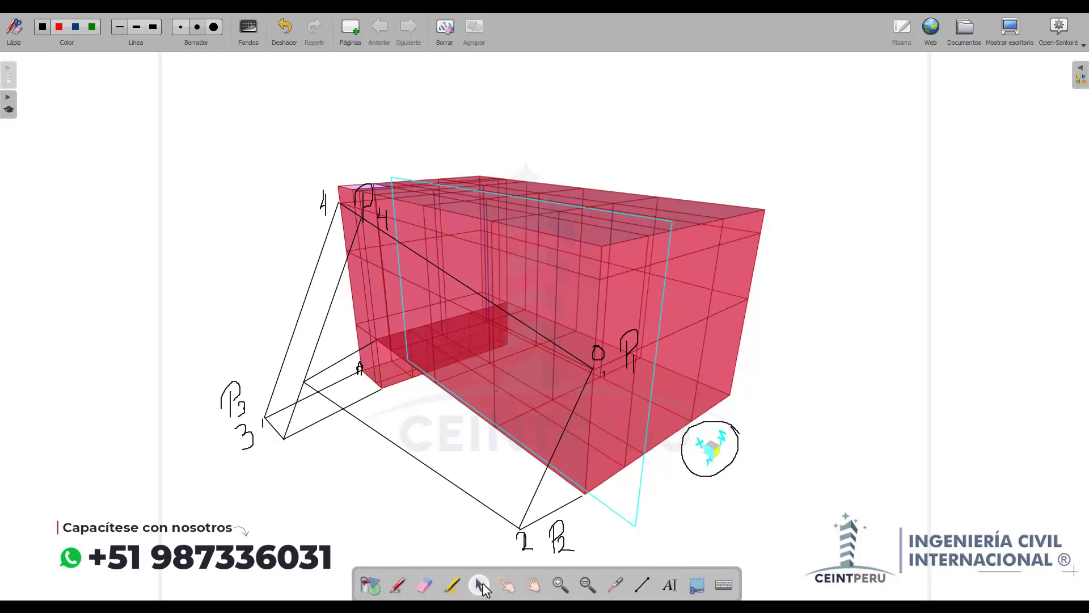
click(397, 583)
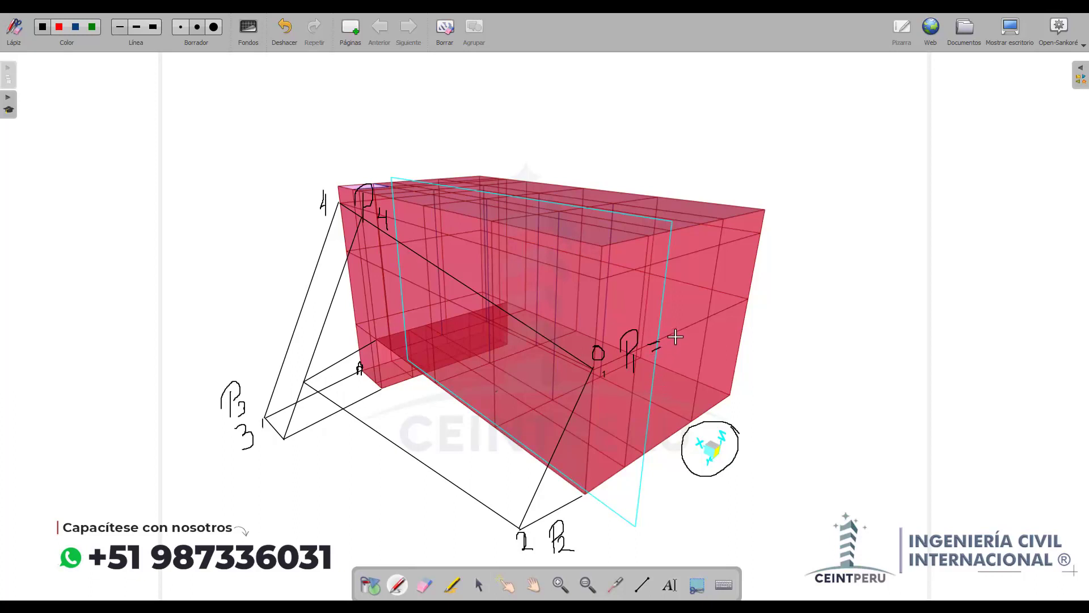
mouse_move(576, 542)
mouse_down()
mouse_move(594, 532)
mouse_move(585, 549)
mouse_move(597, 538)
mouse_up()
mouse_move(611, 526)
mouse_down()
mouse_move(610, 544)
mouse_move(625, 544)
mouse_up()
mouse_move(629, 525)
mouse_down()
mouse_move(641, 533)
mouse_move(629, 548)
mouse_move(676, 544)
mouse_up()
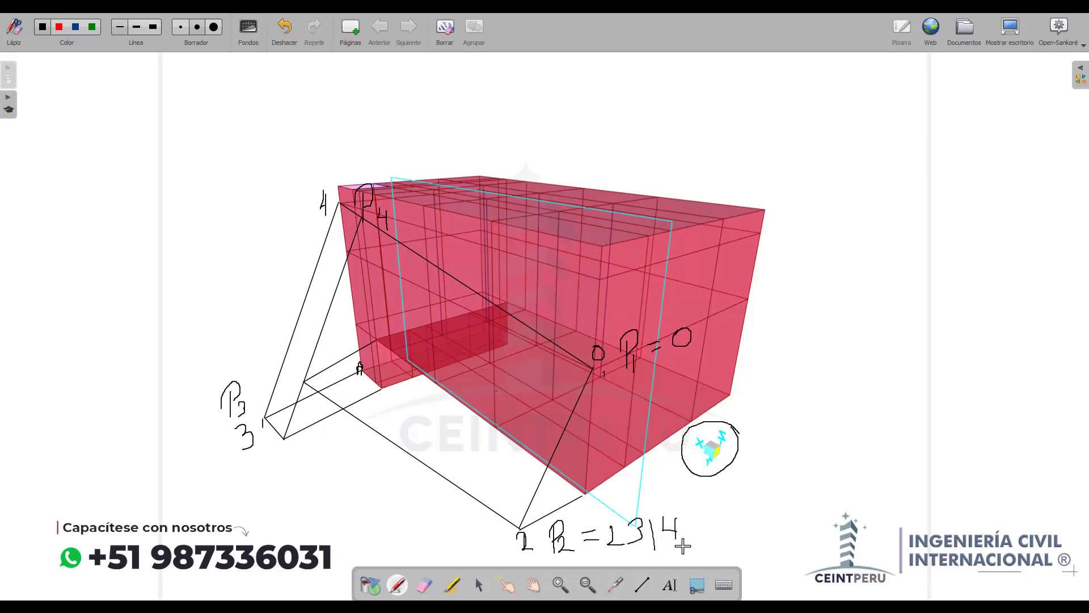
click(685, 533)
drag(606, 528, 619, 545)
Step: Write P3 = 5323.12 and P4 = 0 beside points 3 and 4, and tick the circled axes
drag(201, 414, 219, 417)
mouse_move(93, 453)
mouse_down()
mouse_move(89, 469)
mouse_move(116, 459)
mouse_move(130, 440)
mouse_up()
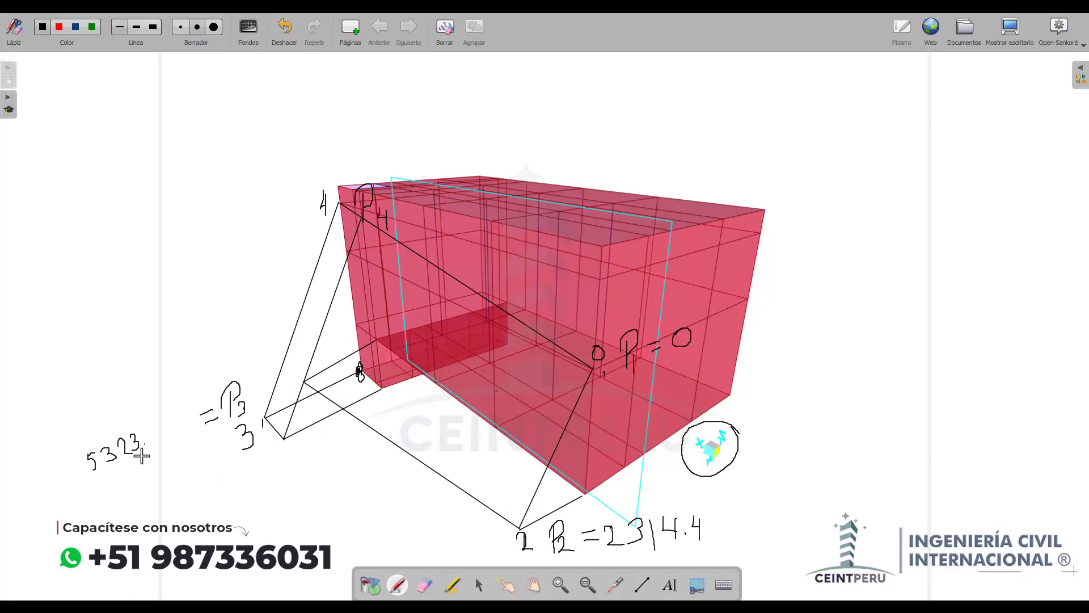
mouse_move(151, 422)
mouse_down()
mouse_move(150, 432)
mouse_move(159, 420)
mouse_up()
drag(415, 192, 407, 203)
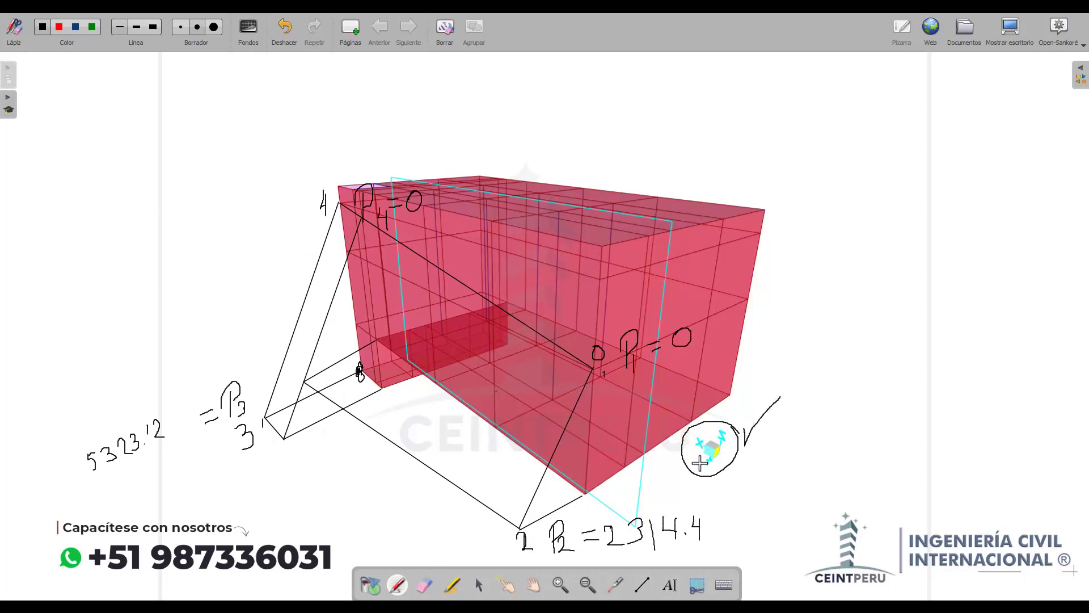
Step: Leave the whiteboard, glance at the pressure constants in the CARGAS VARIABLES workbook, and return to the Libro1 workbook
click(1011, 29)
key(ctrl+shift+1)
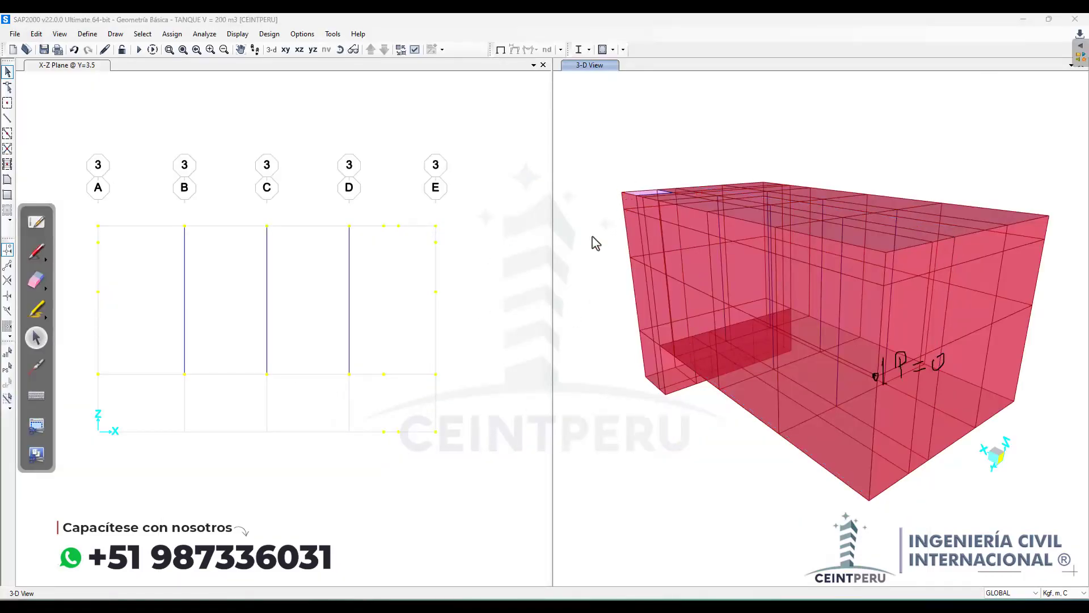
mouse_move(383, 599)
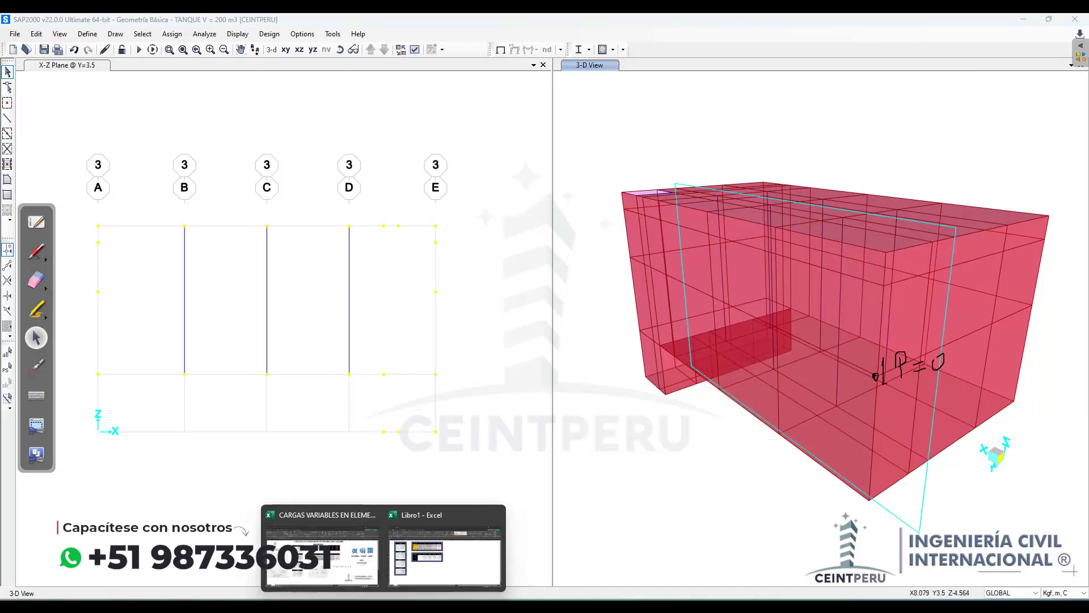
click(410, 572)
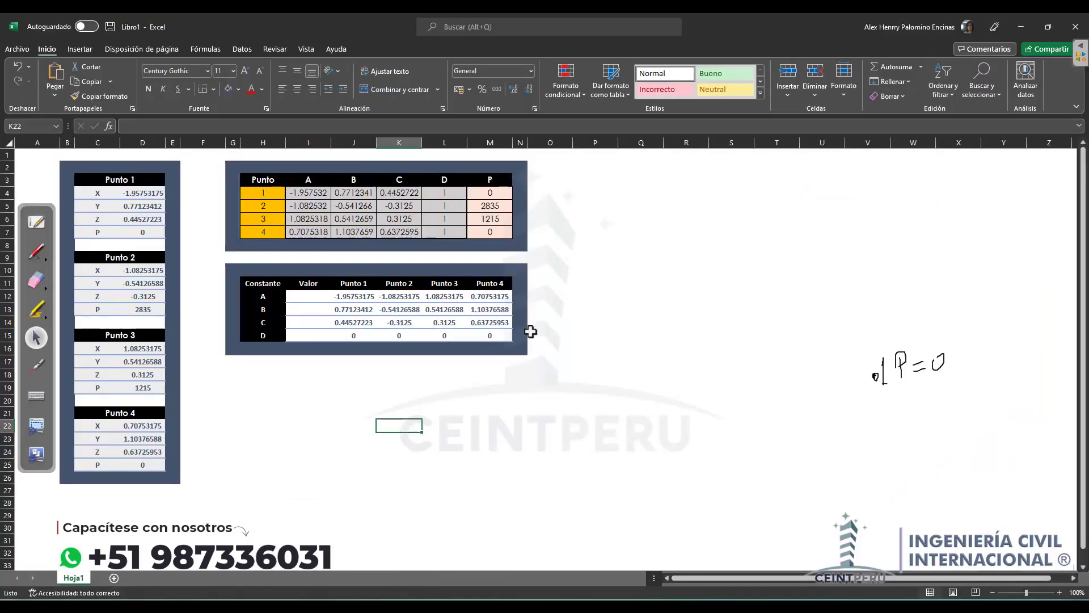
click(208, 216)
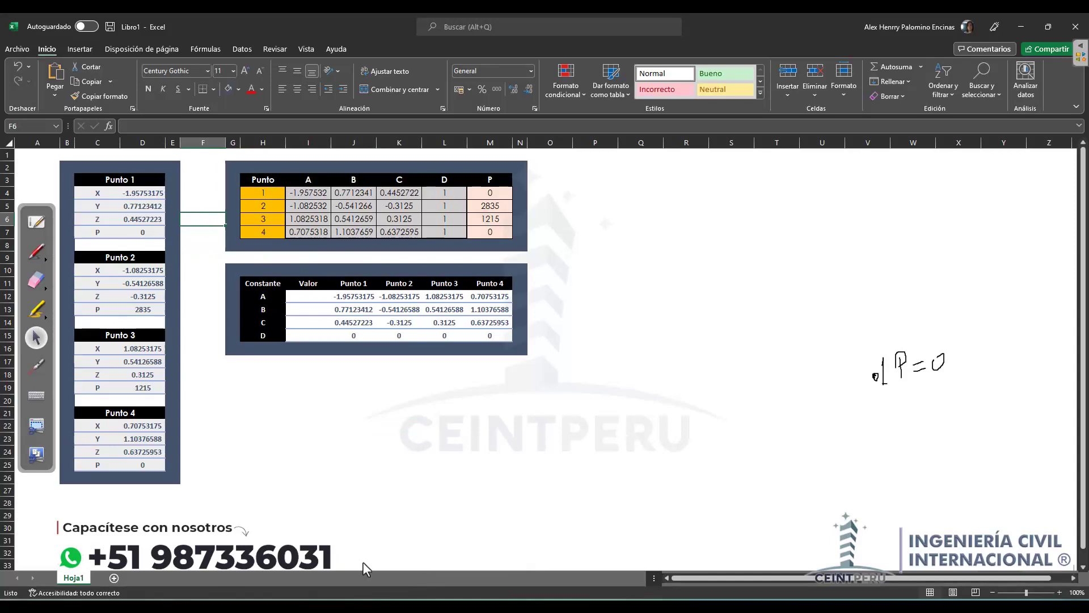
mouse_move(383, 600)
click(321, 542)
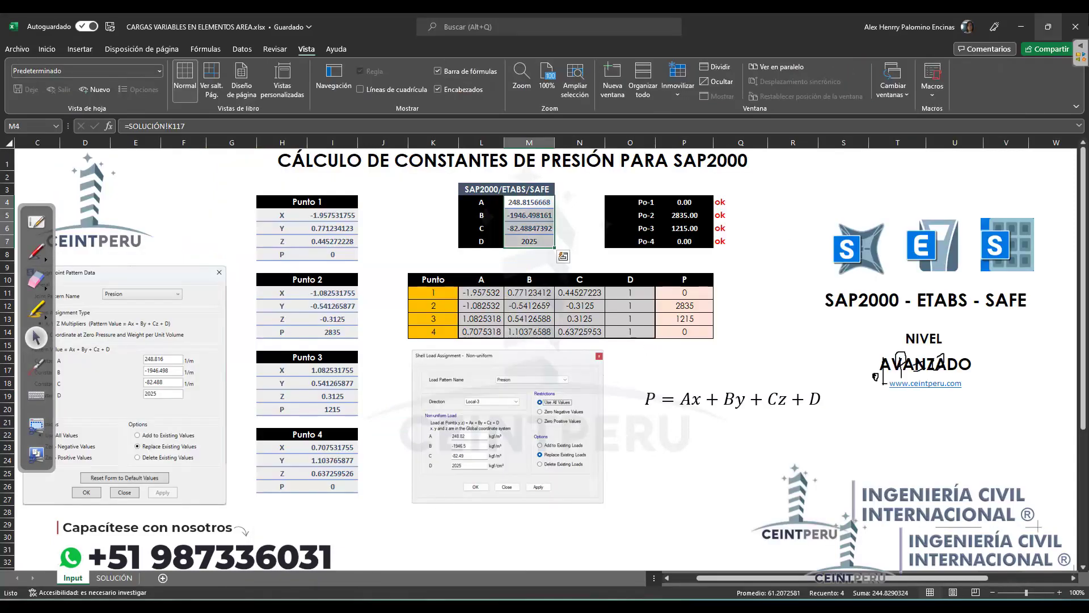
click(1084, 25)
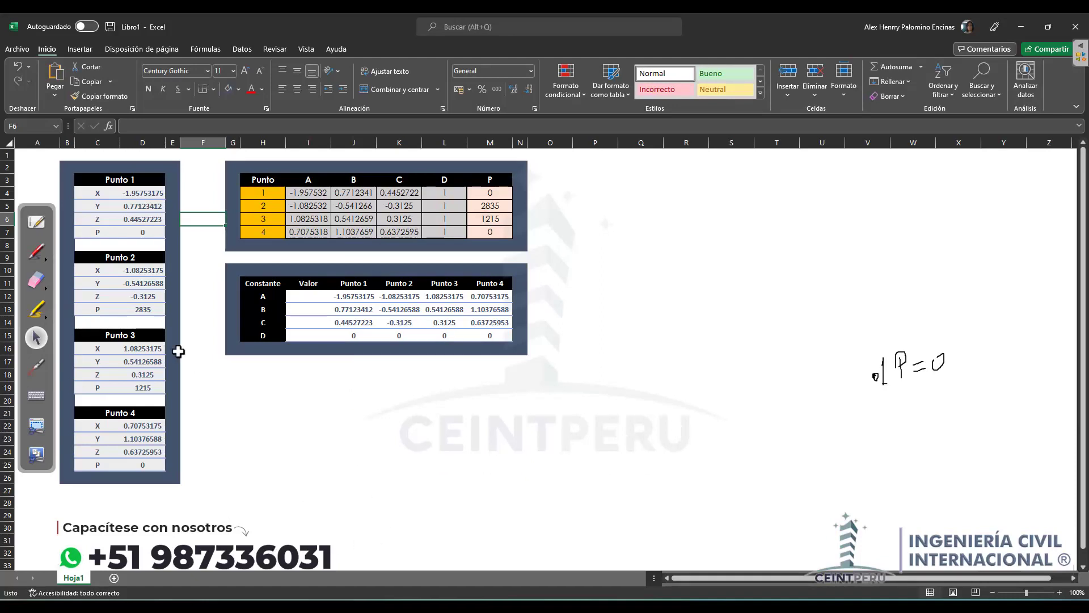
Step: Erase the "P = 0" pen annotation from the screen and return to the selection pointer
click(36, 279)
mouse_move(937, 376)
mouse_down()
mouse_move(927, 364)
mouse_move(851, 363)
mouse_up()
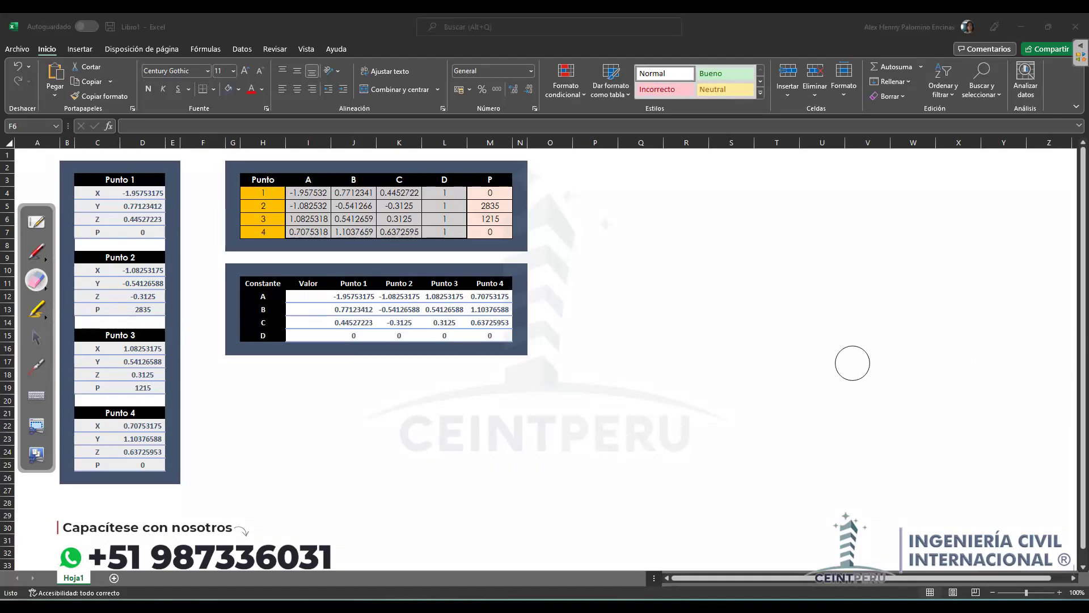
click(36, 337)
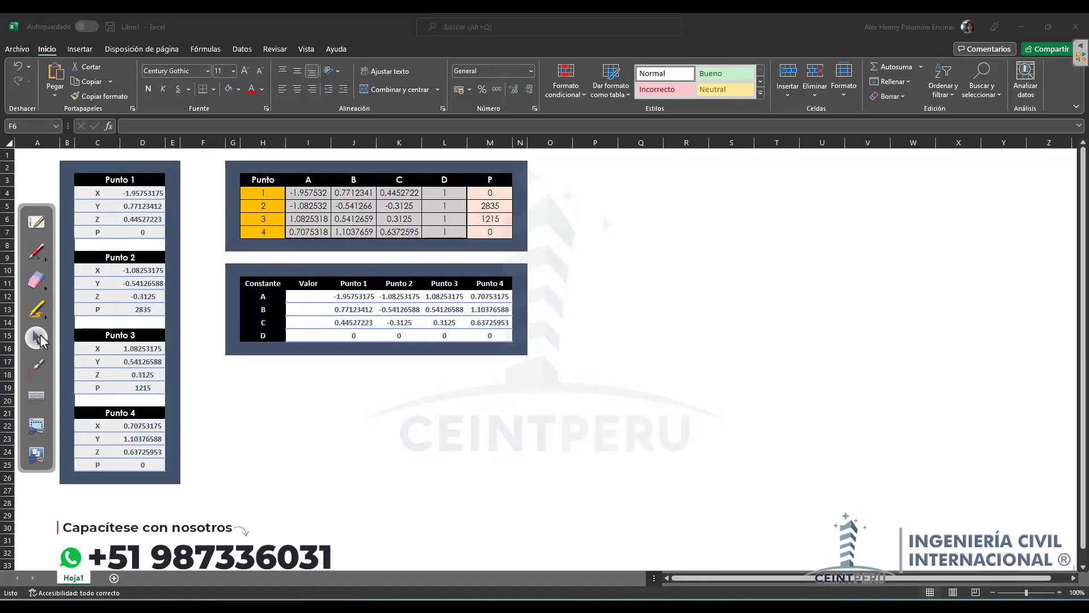
Step: Select Punto 1's X value in D4 and shrink the Libro1 window so the SAP2000 model shows beside it
click(155, 206)
click(150, 193)
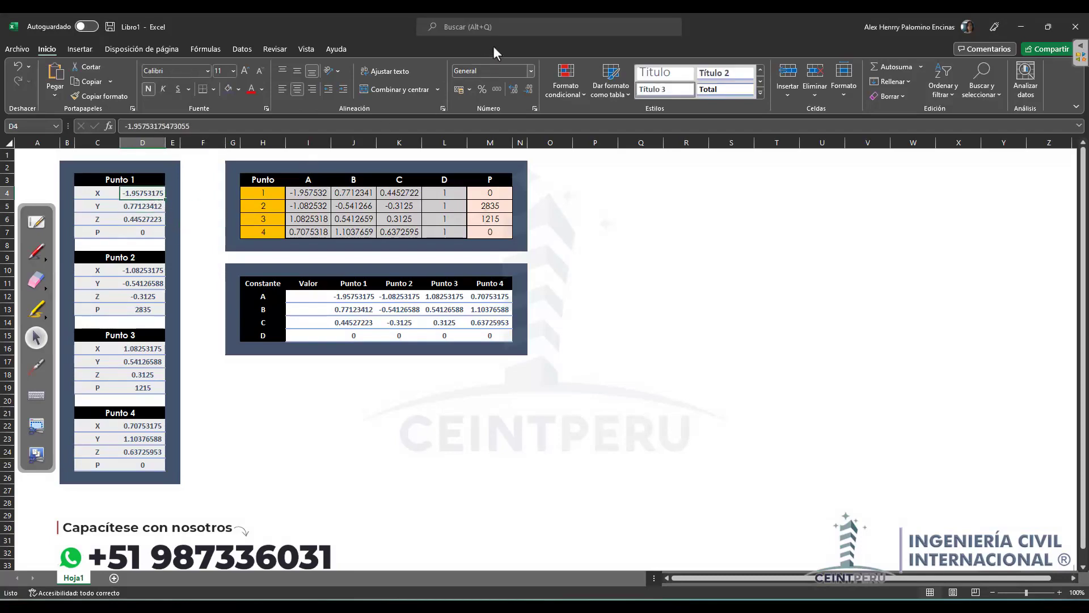
drag(603, 25, 366, 100)
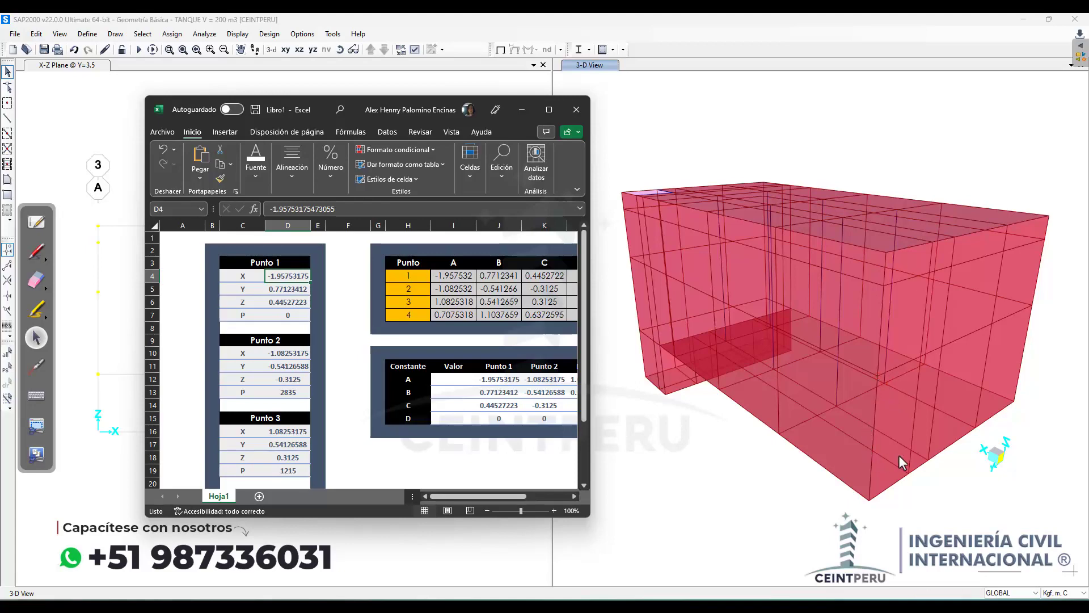
Step: Isolate the tank's long side wall in the 3-D view by selecting its areas and showing only that selection
drag(899, 455, 717, 427)
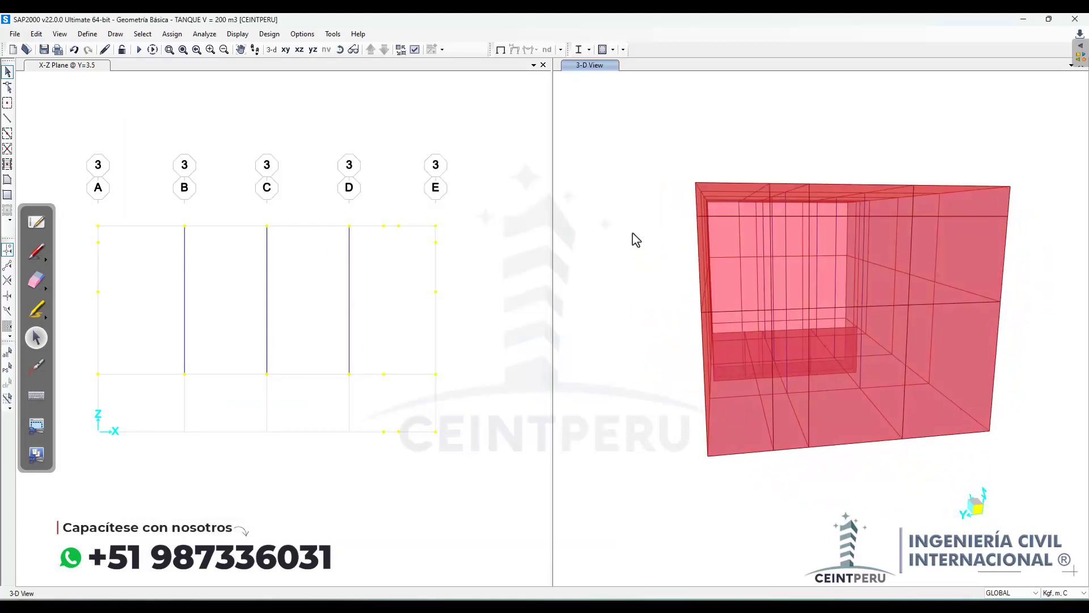
drag(620, 150, 716, 527)
right_click(611, 343)
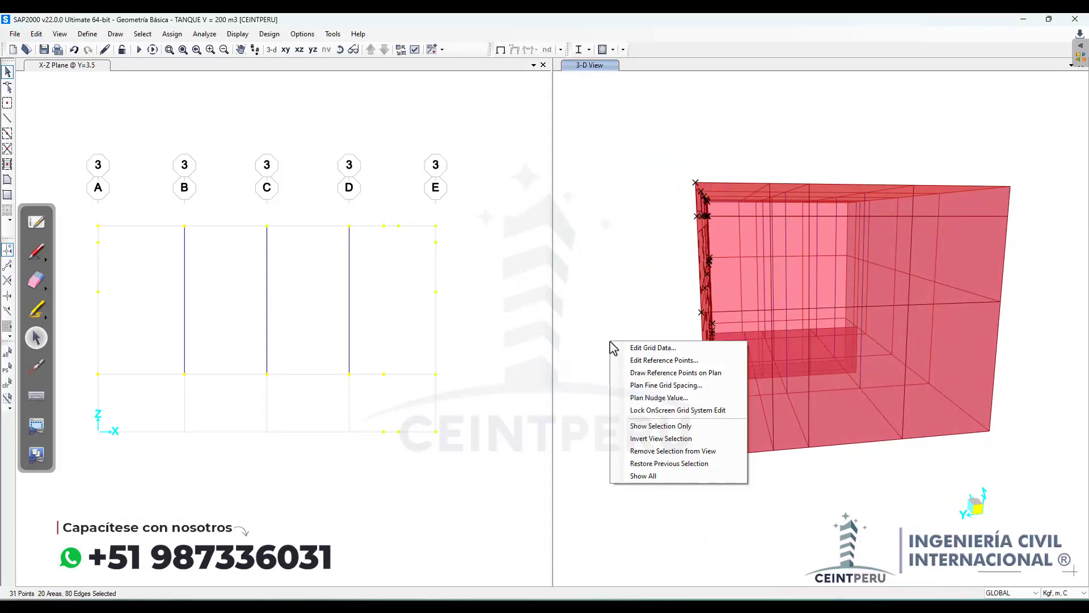
click(650, 427)
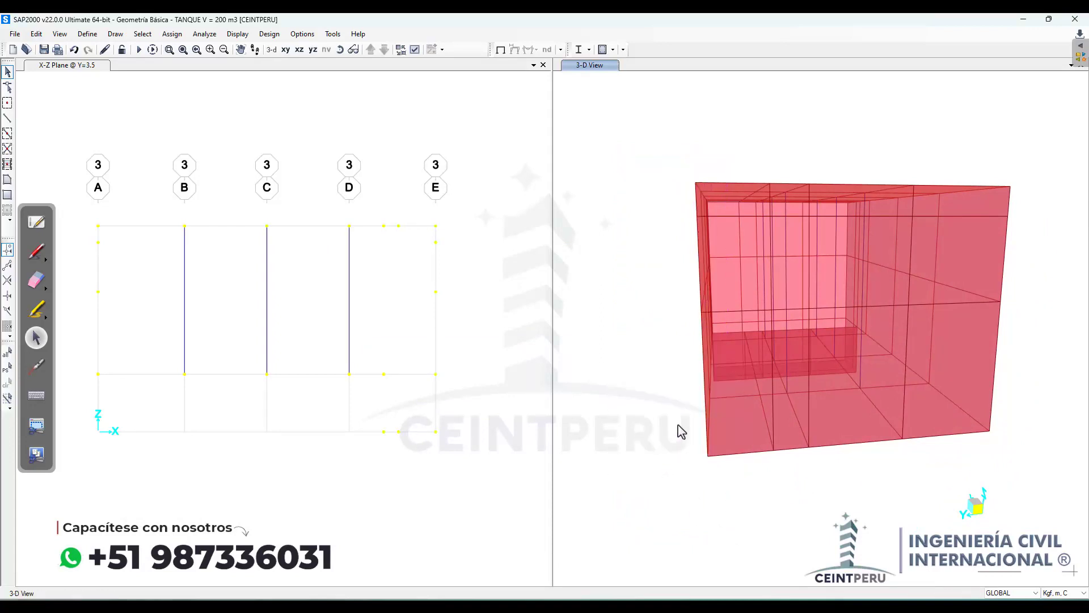
drag(676, 364, 822, 425)
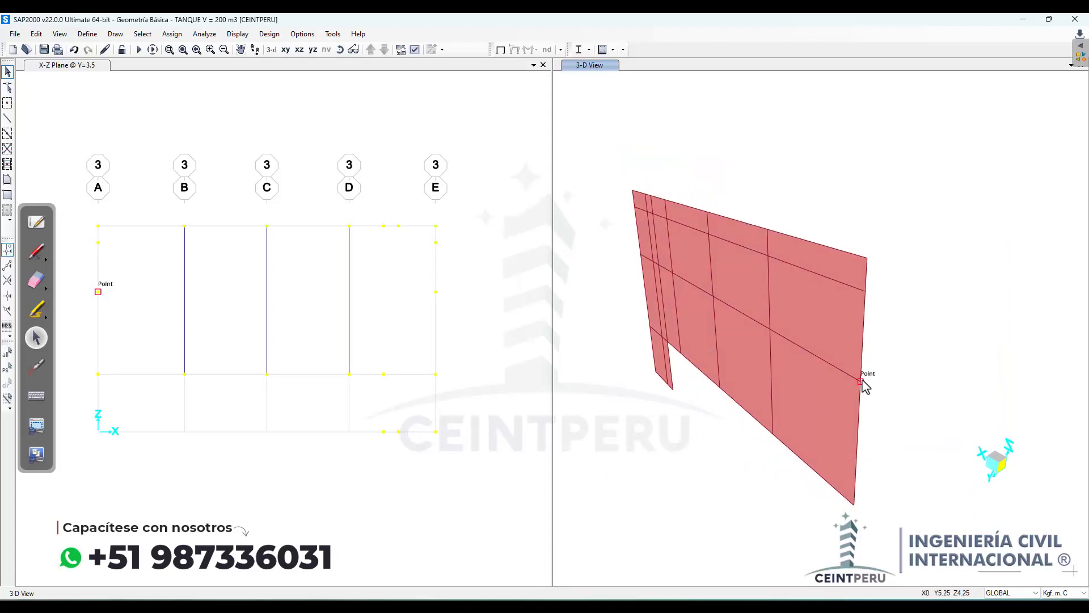
Step: In the Libro1 workbook, set Punto 1's coordinates to X = 0, Y = 5.25 and Z = 4.25
click(425, 605)
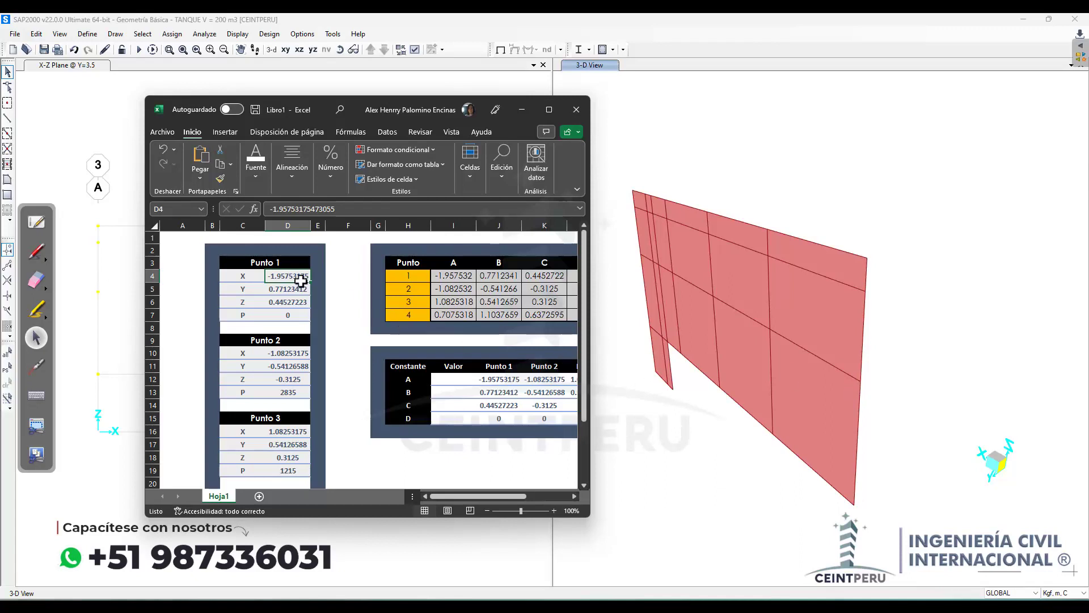
text(0)
key(Return)
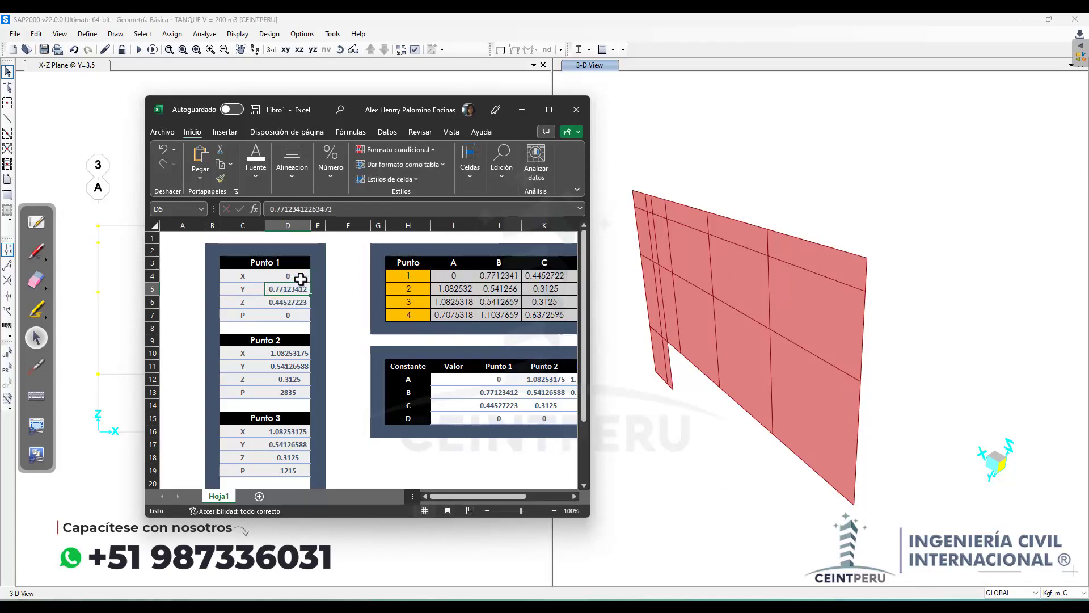
text(5.25)
key(Return)
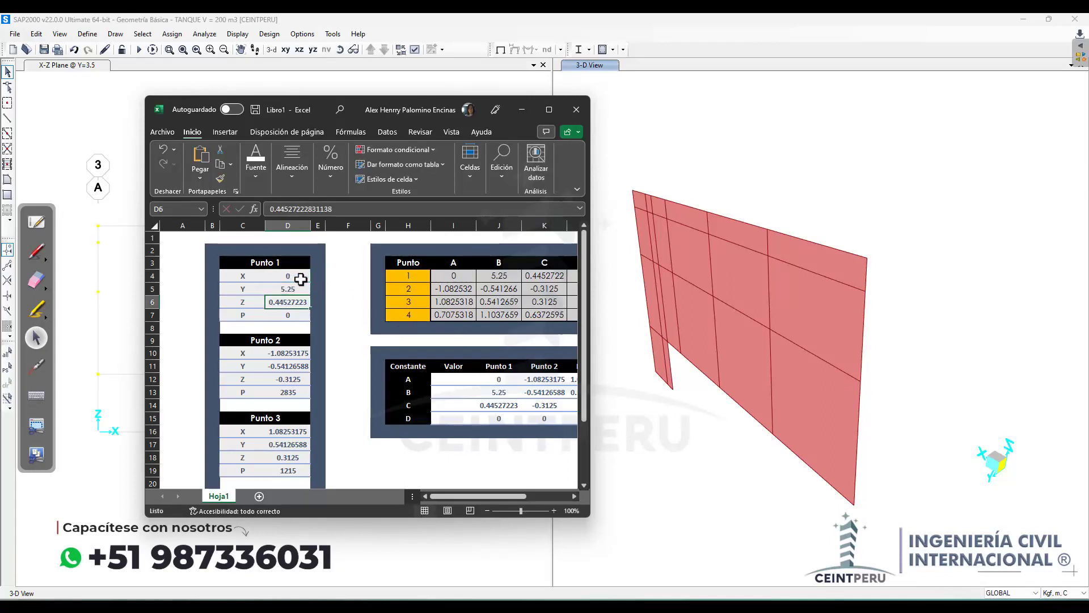
text(4.25)
key(Return)
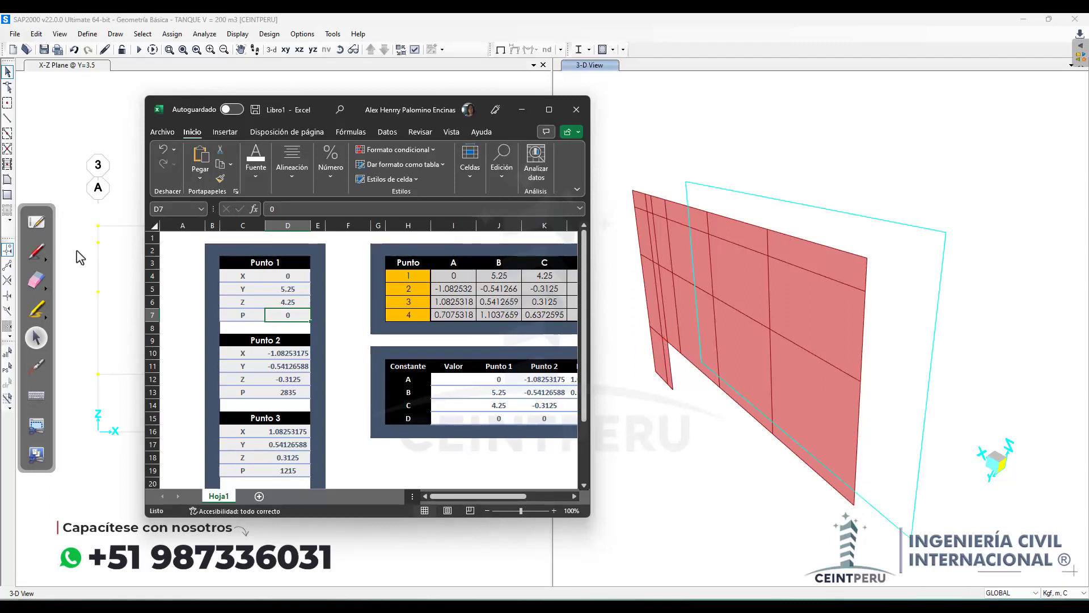
Step: Check P1 on the whiteboard sketch, keep Punto 1's P at 0 and select Punto 2's X value in D10
click(35, 225)
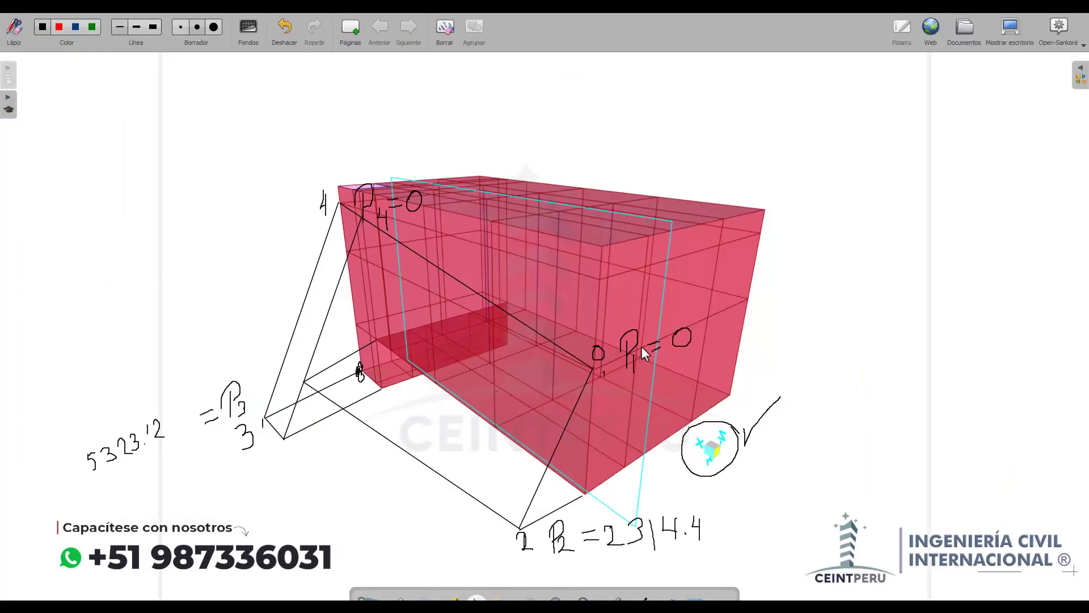
click(1009, 31)
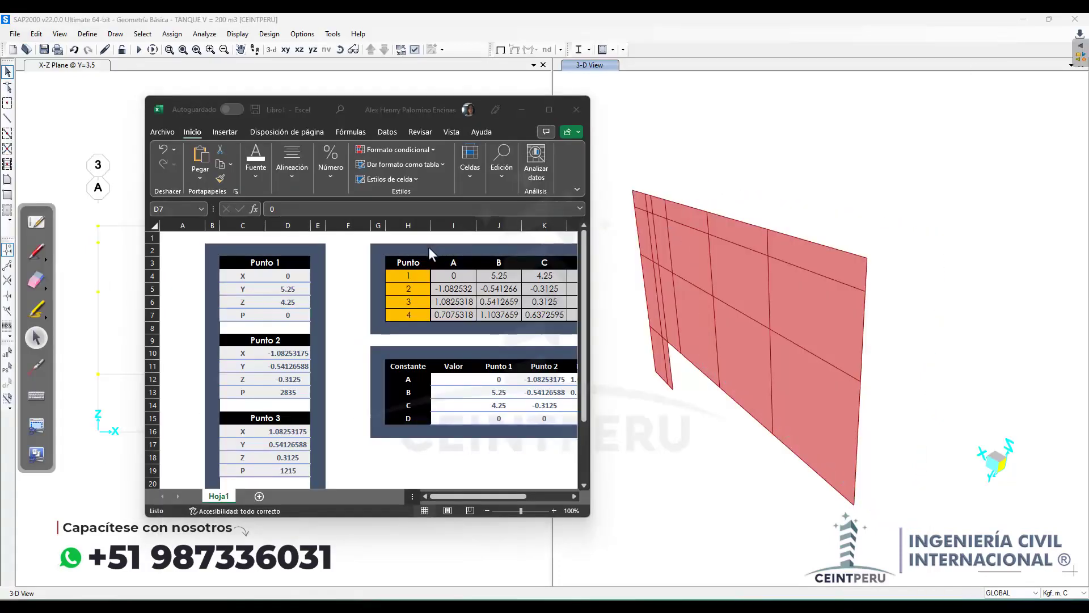
click(288, 313)
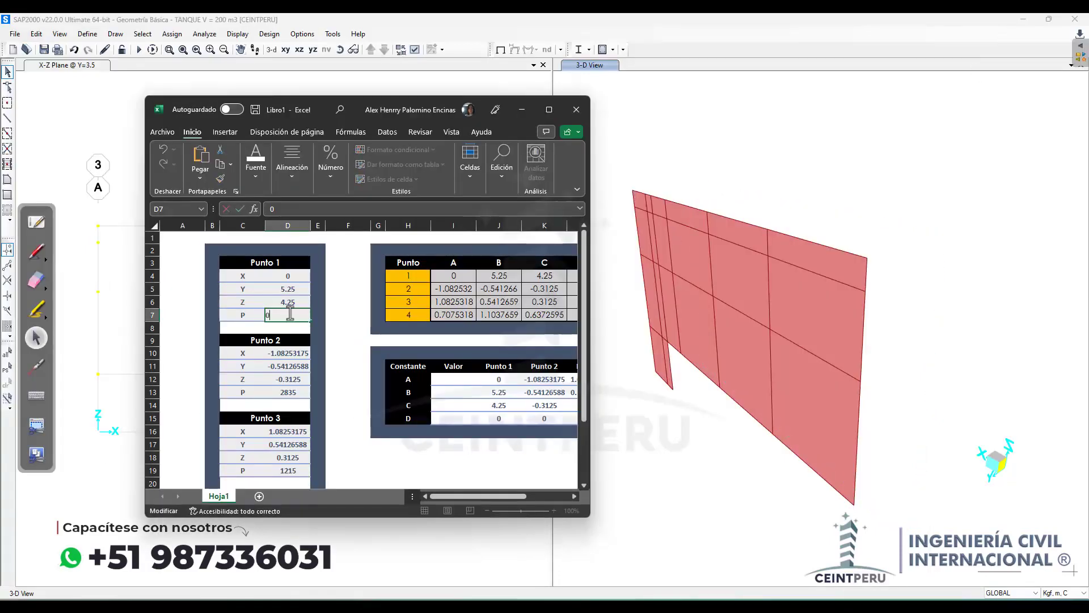
click(298, 353)
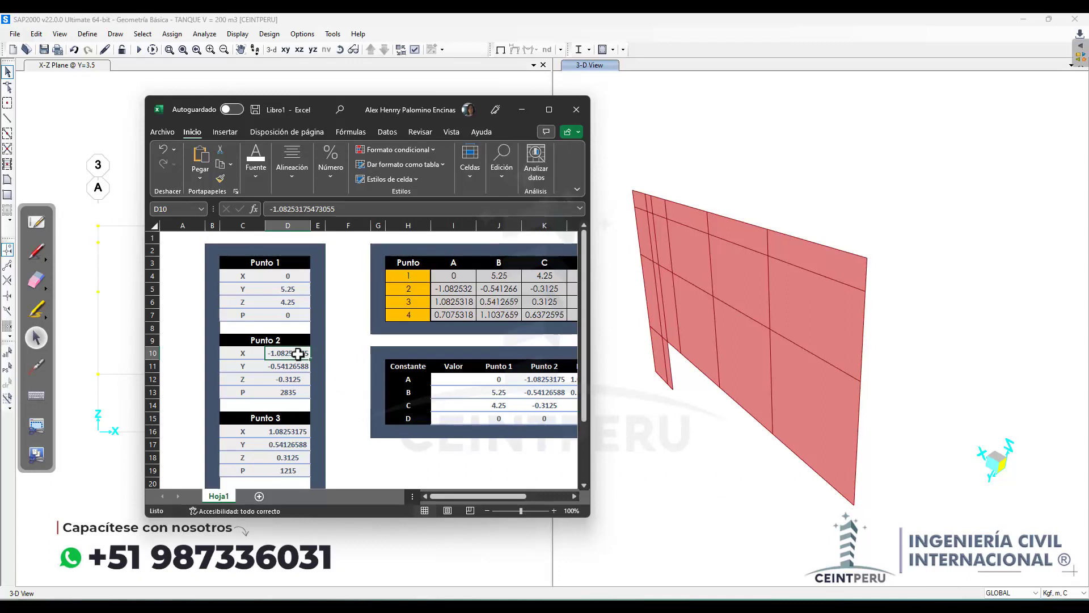
Step: Set Punto 2's coordinates to X = 0, Y = 5.25 and Z = 1.75
text(0)
key(Return)
text(5.)
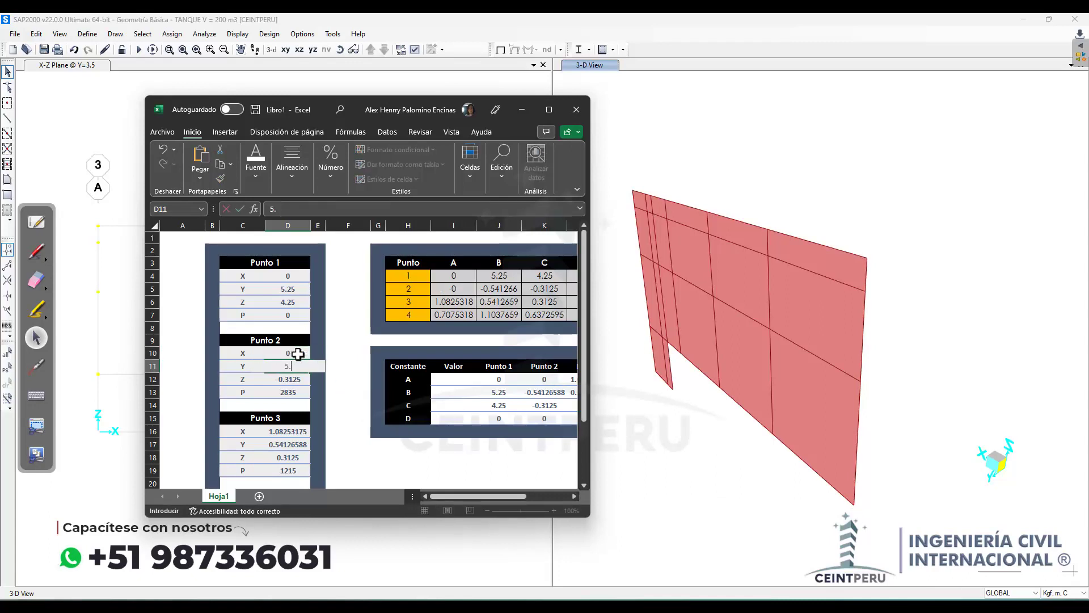
text(25)
key(Return)
text(1.75)
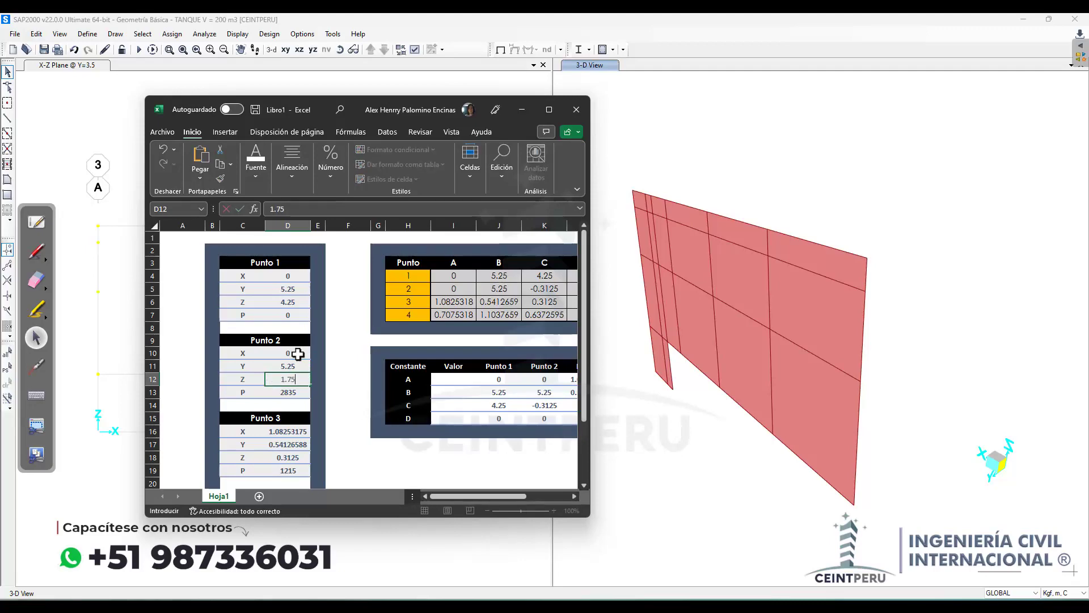
key(Return)
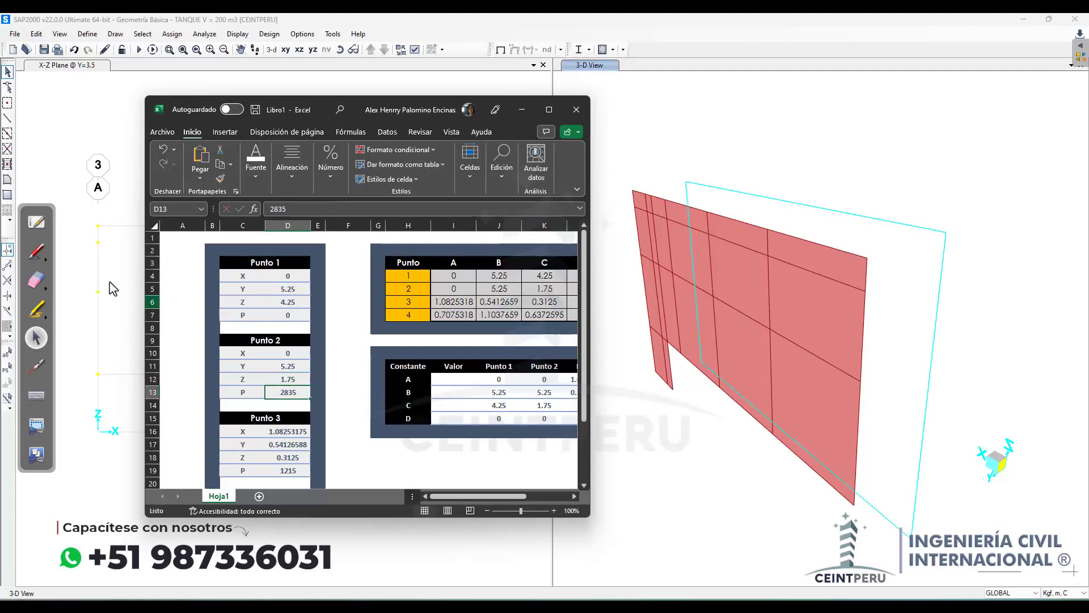
Step: Check P2 on the whiteboard sketch and set Punto 2's P to 2314.4 in the Libro1 workbook
click(36, 223)
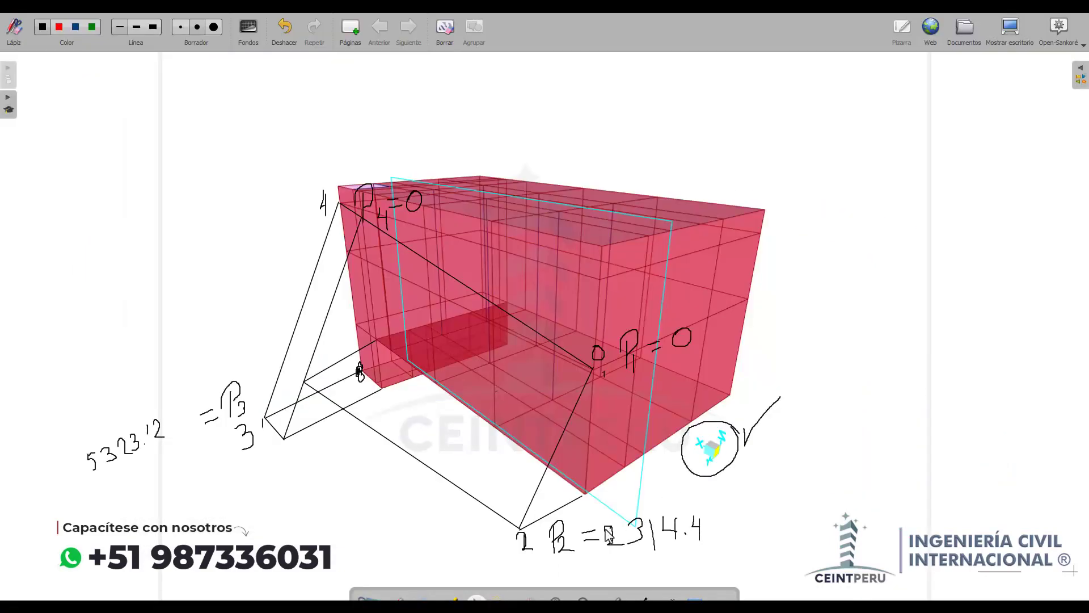
click(1007, 30)
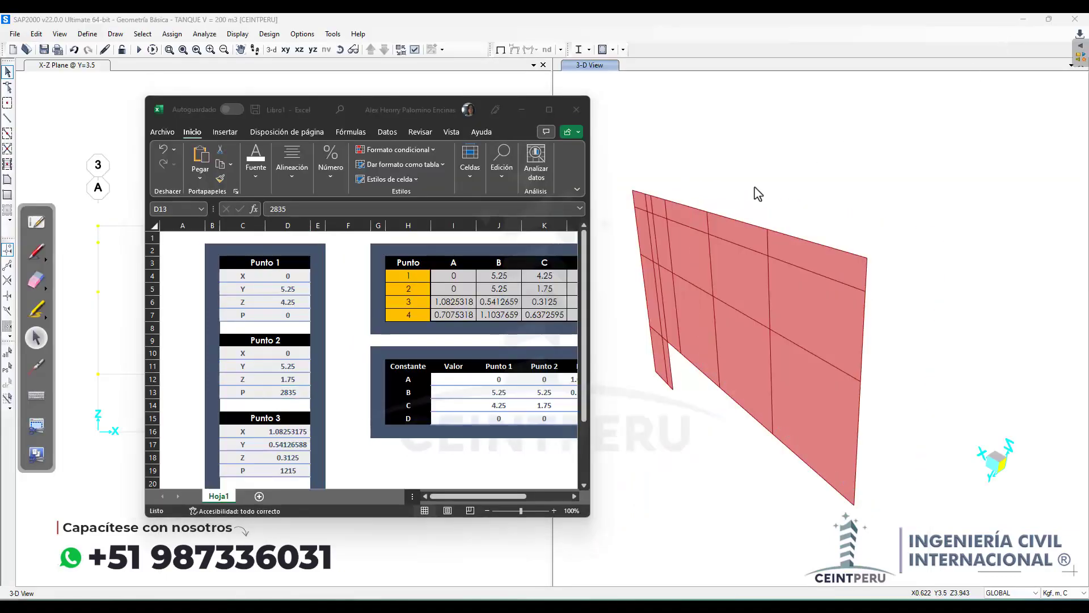
click(305, 392)
text(23)
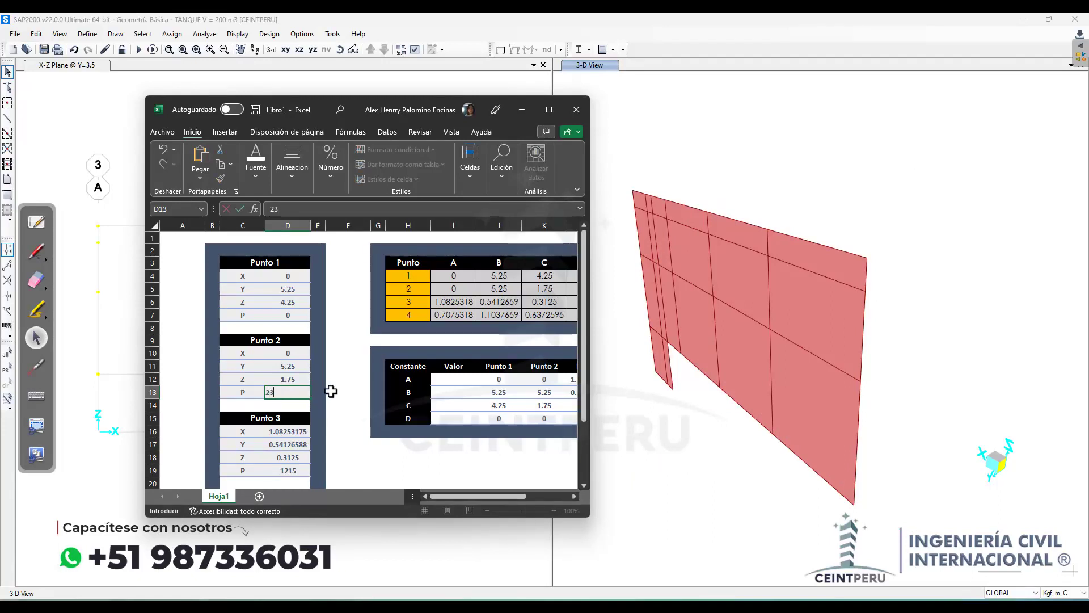
key(Return)
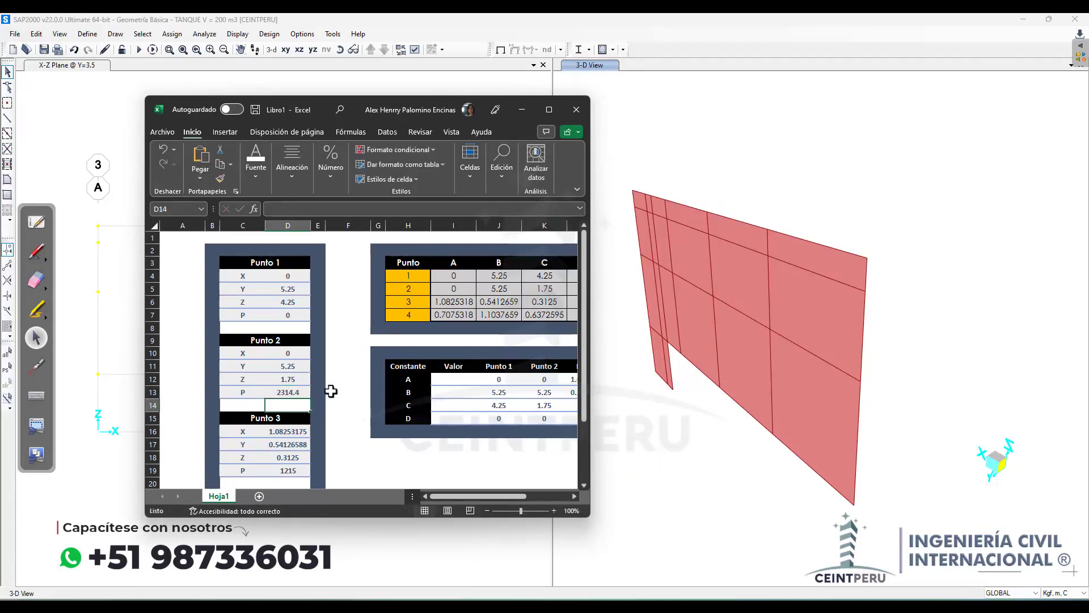
Step: Read the wall's lower far corner in the SAP2000 model and set Punto 3's coordinates to X = 10.25, Y = 5.25 and Z = 0
click(296, 431)
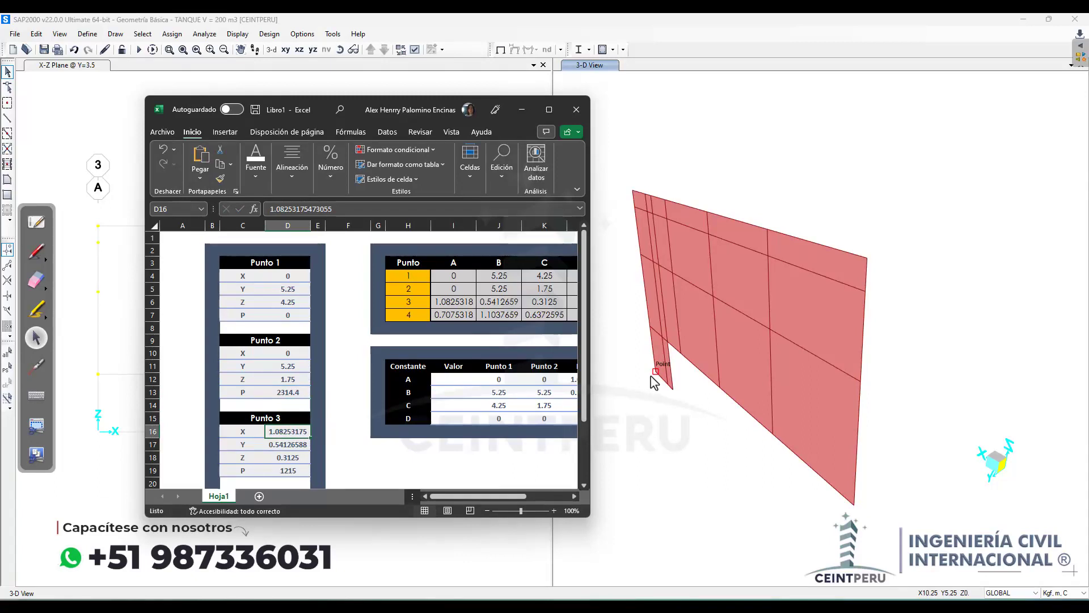
click(292, 431)
text(10.25)
key(Return)
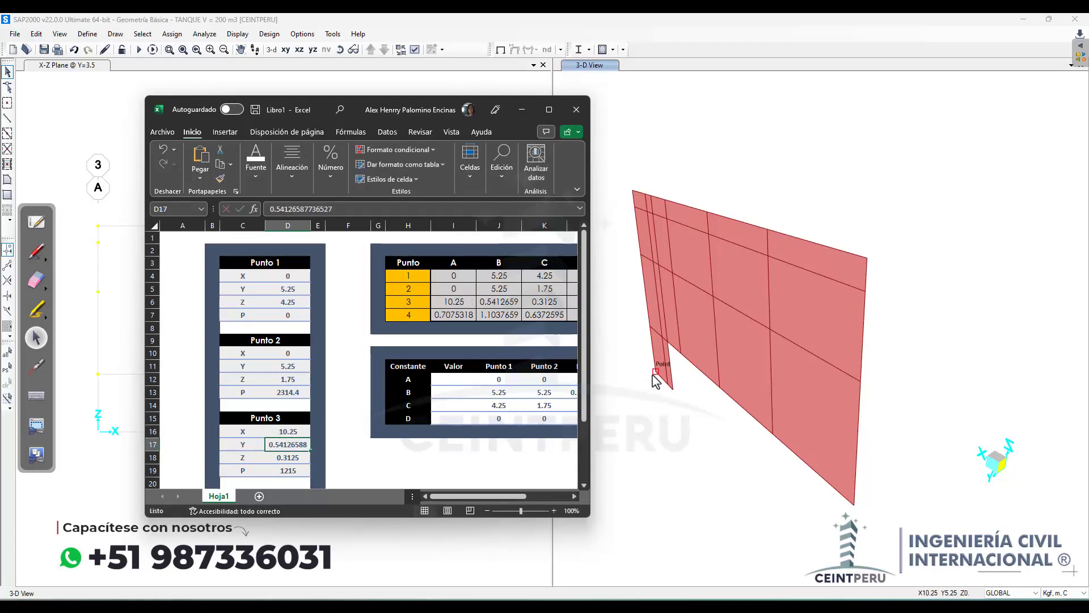
text(5.25)
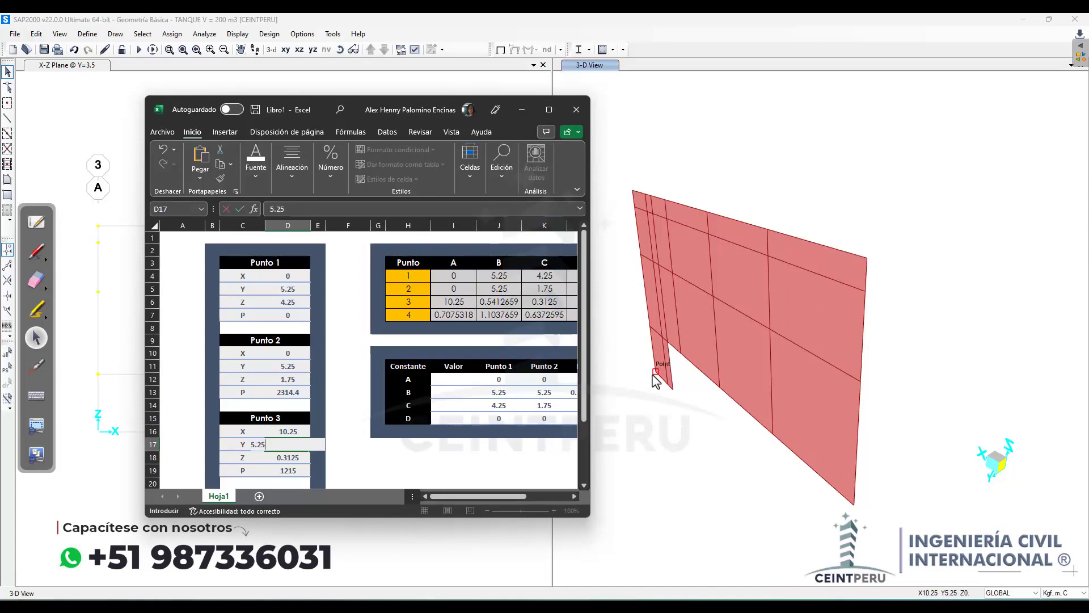
key(Return)
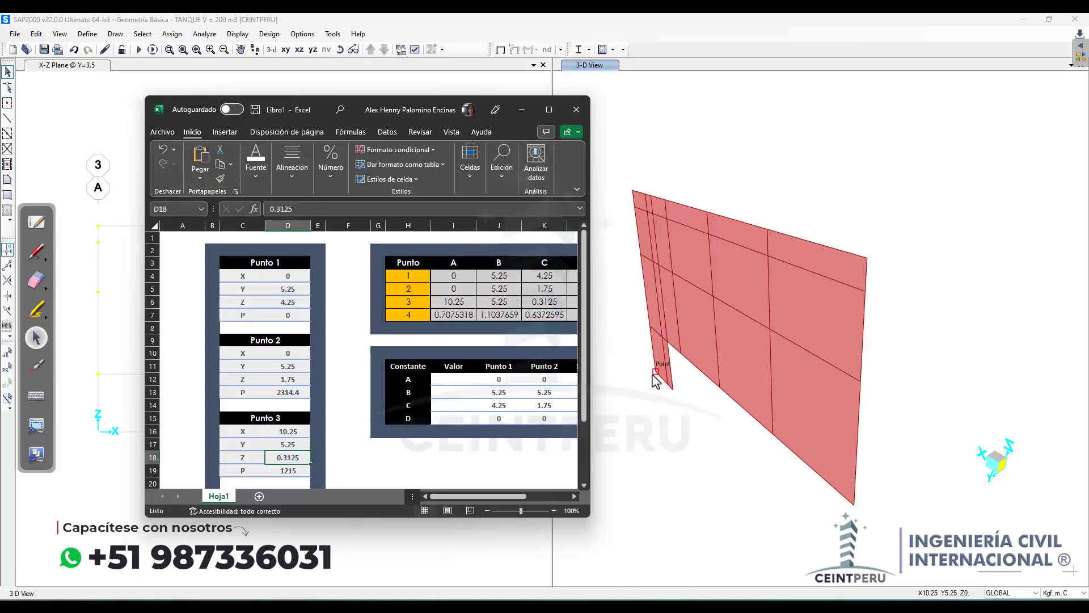
text(0)
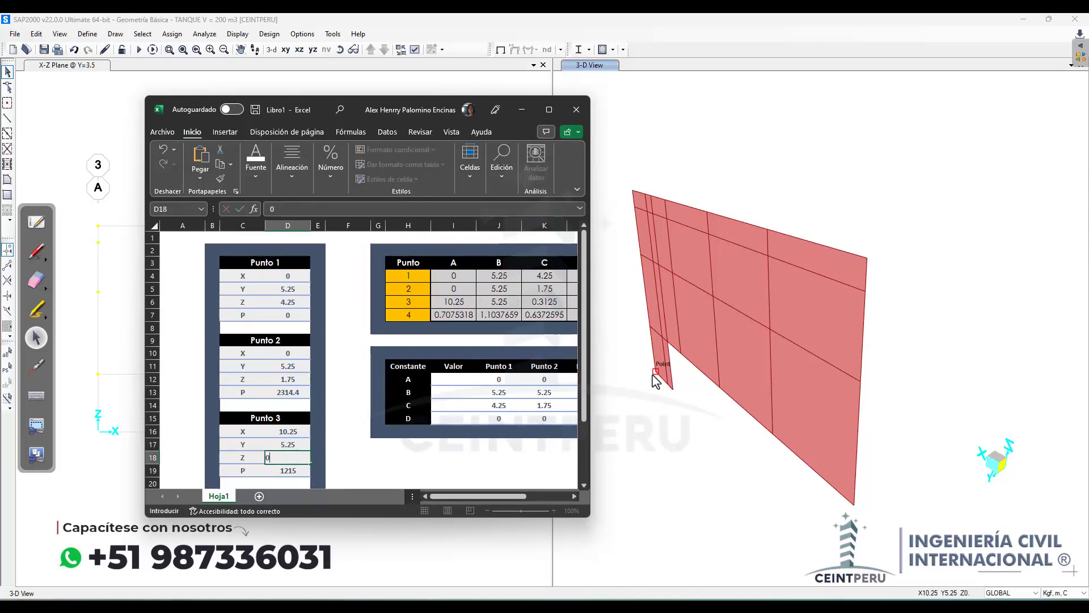
key(Return)
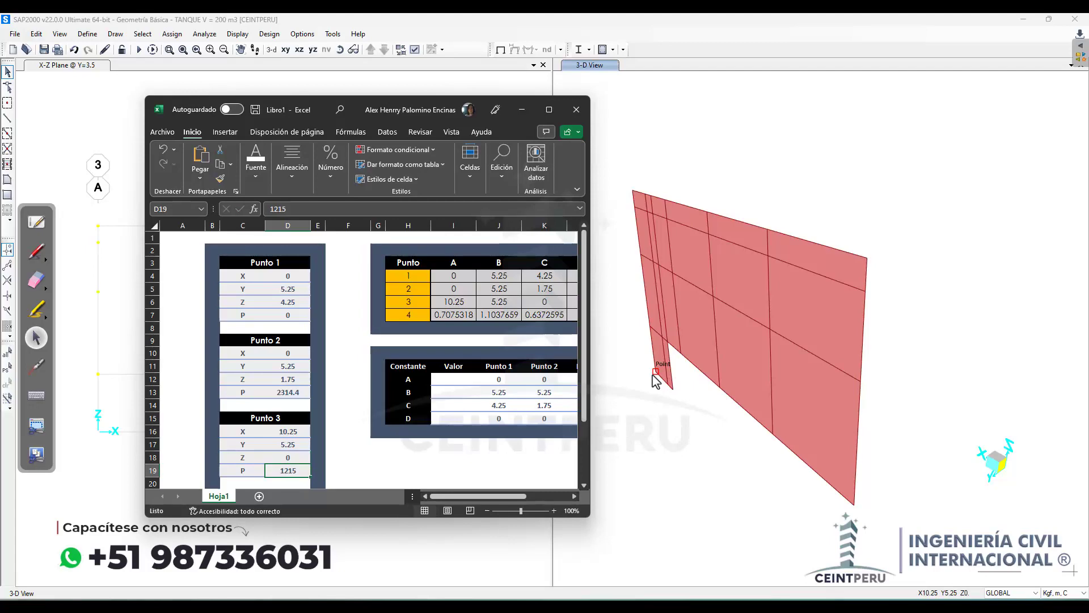
Step: Check P3 on the whiteboard sketch and set Punto 3's P to 5323.12 in the Libro1 workbook
click(100, 272)
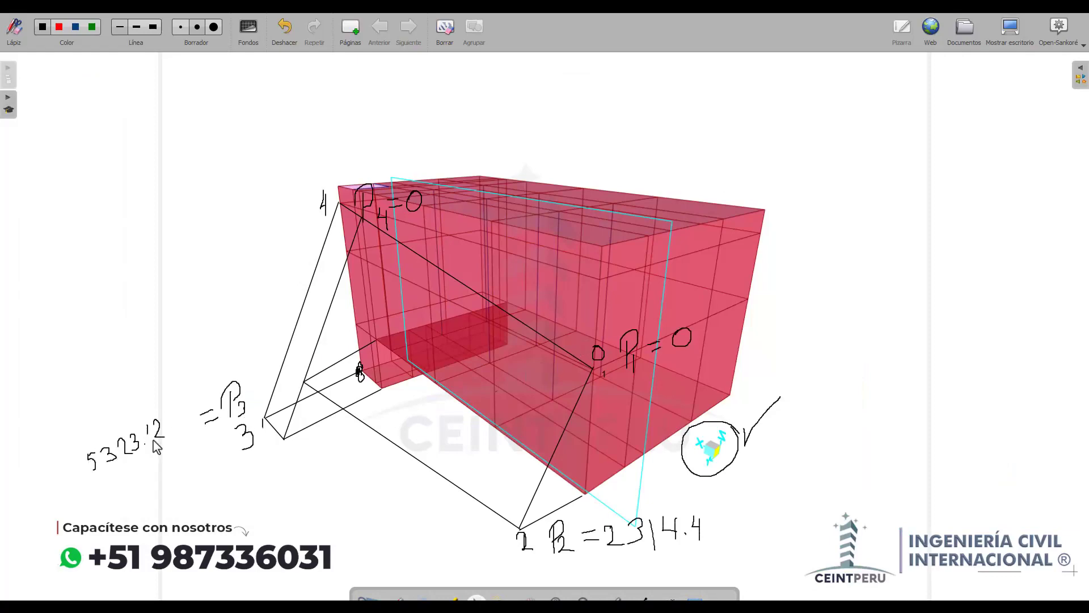
click(1001, 46)
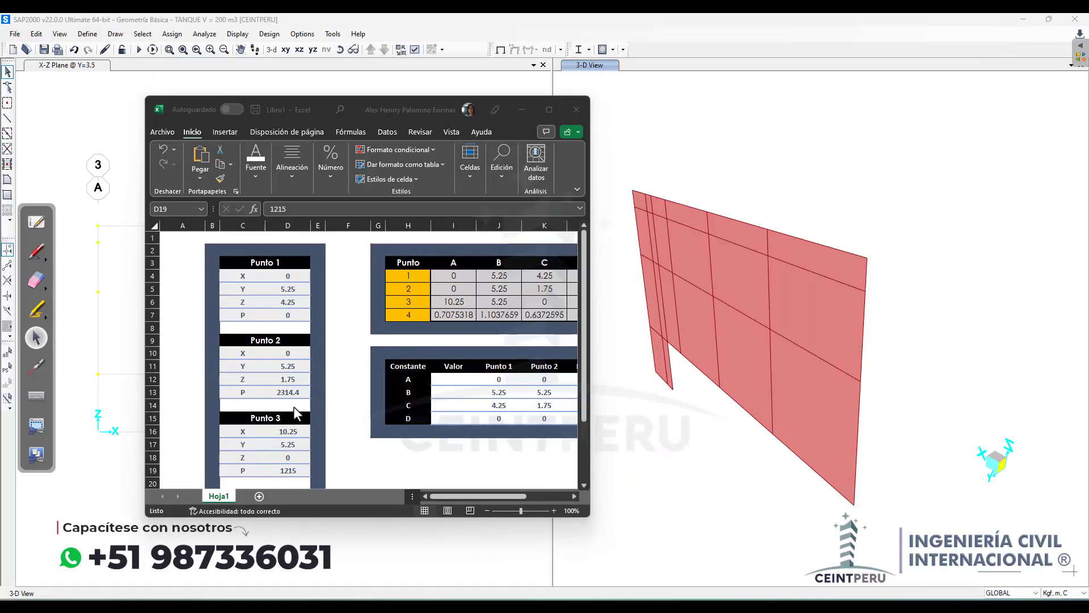
scroll(283, 421, down, 1)
click(287, 431)
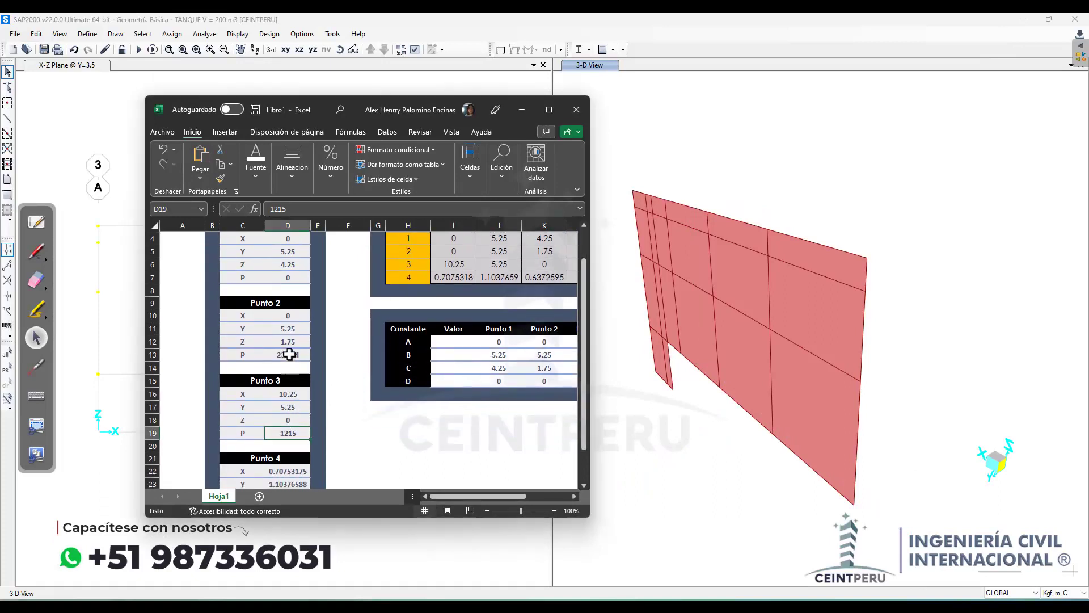
text(5)
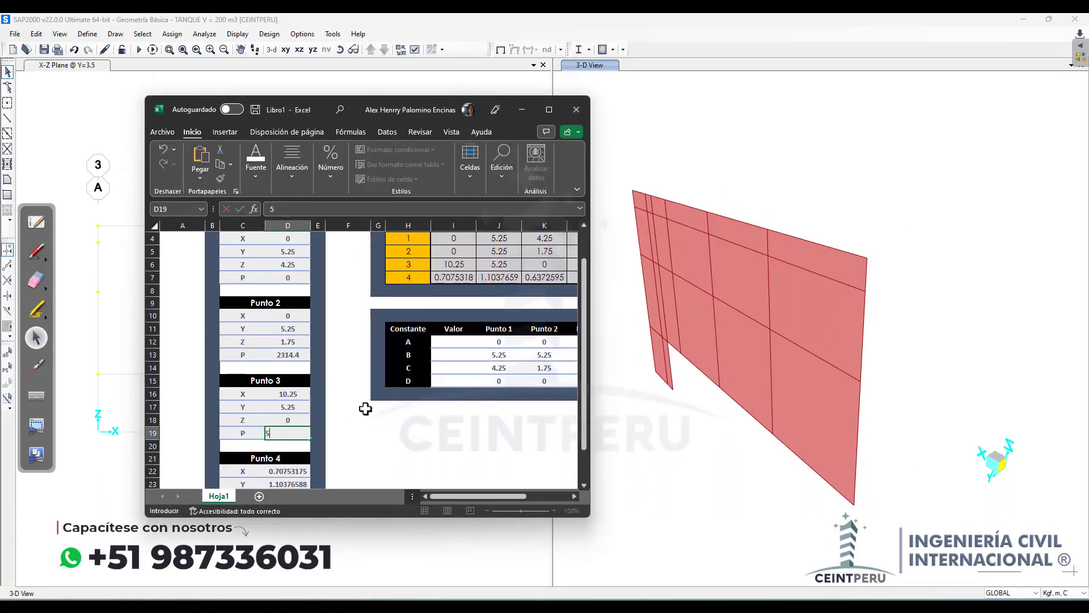
text(323.12)
key(Return)
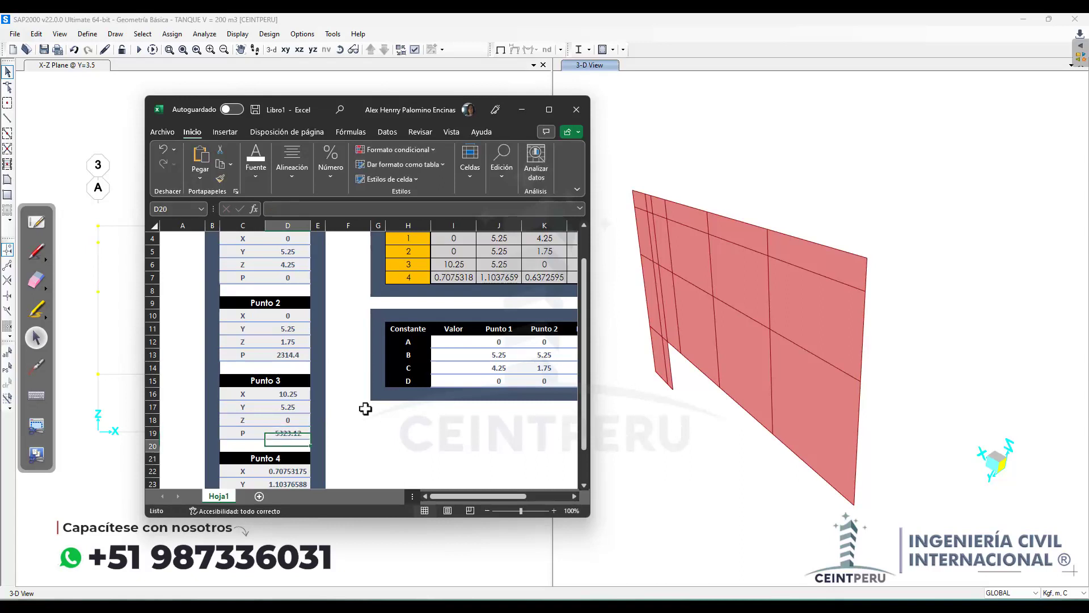
Step: Read the matching upper wall point in the SAP2000 model and set Punto 4's coordinates to X = 10.25, Y = 5.25 and Z = 5.75
click(298, 432)
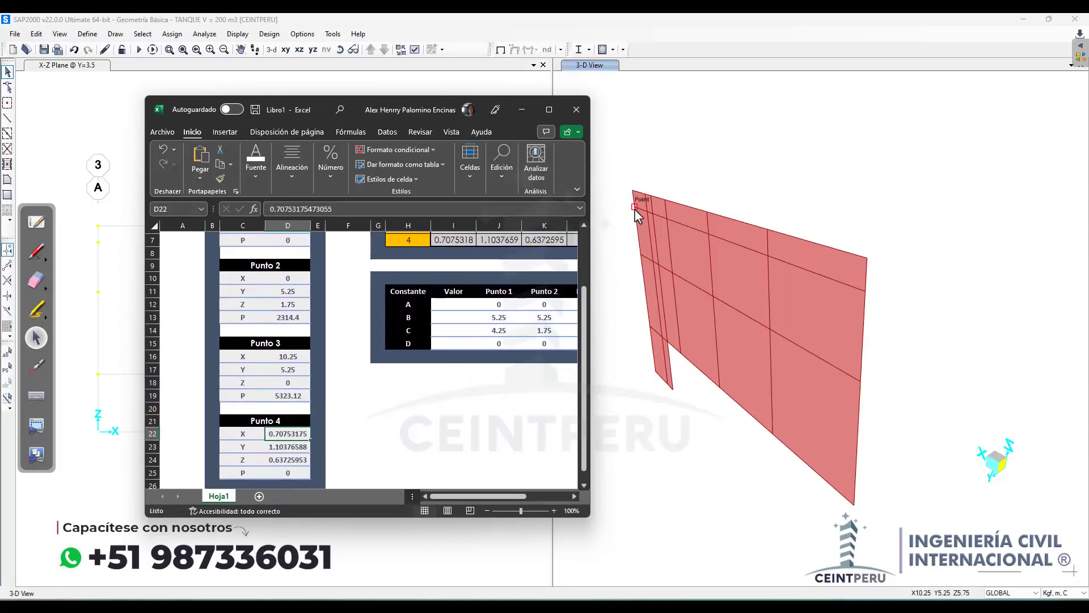
text(10)
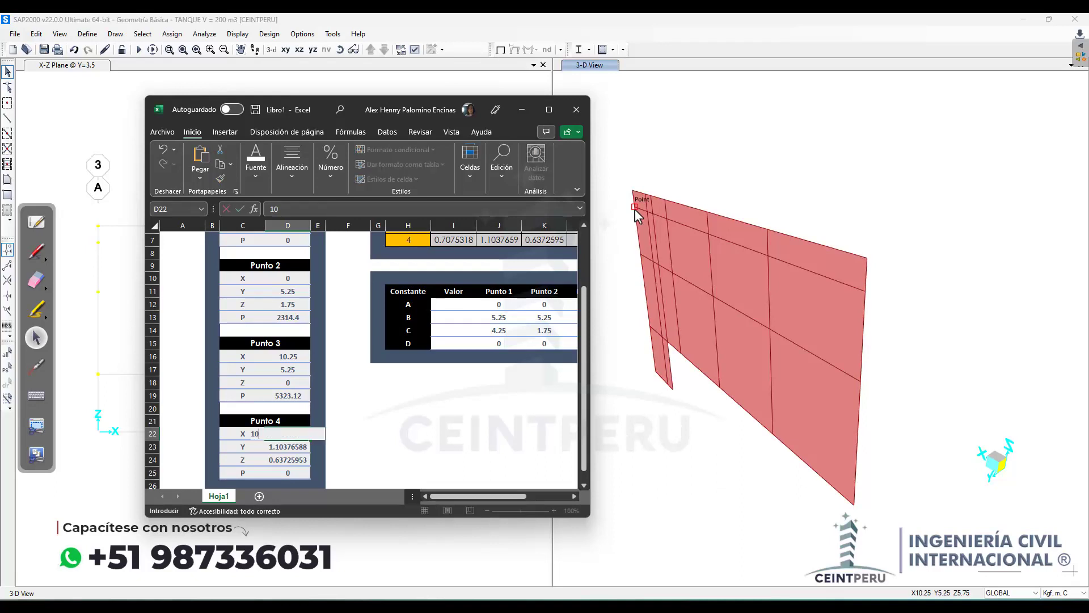
text(.25)
key(Return)
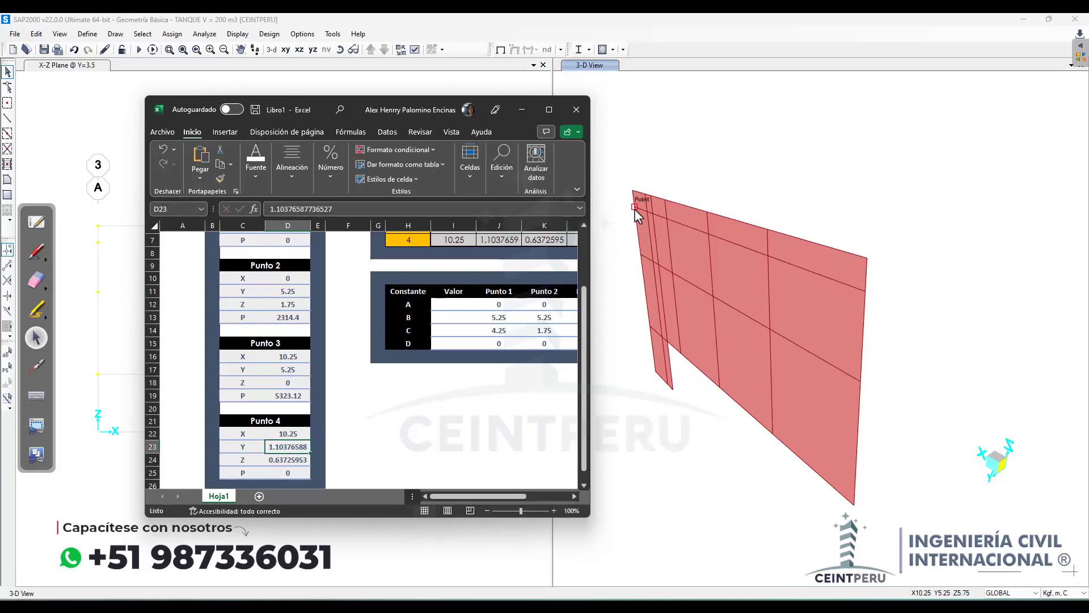
text(5.25)
key(Return)
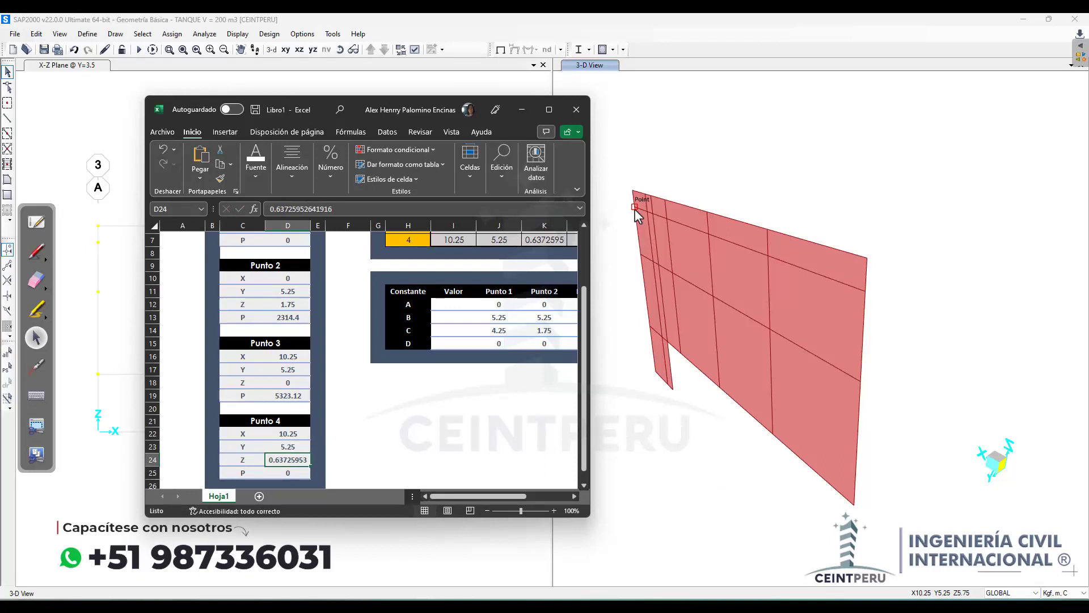
text(5.75)
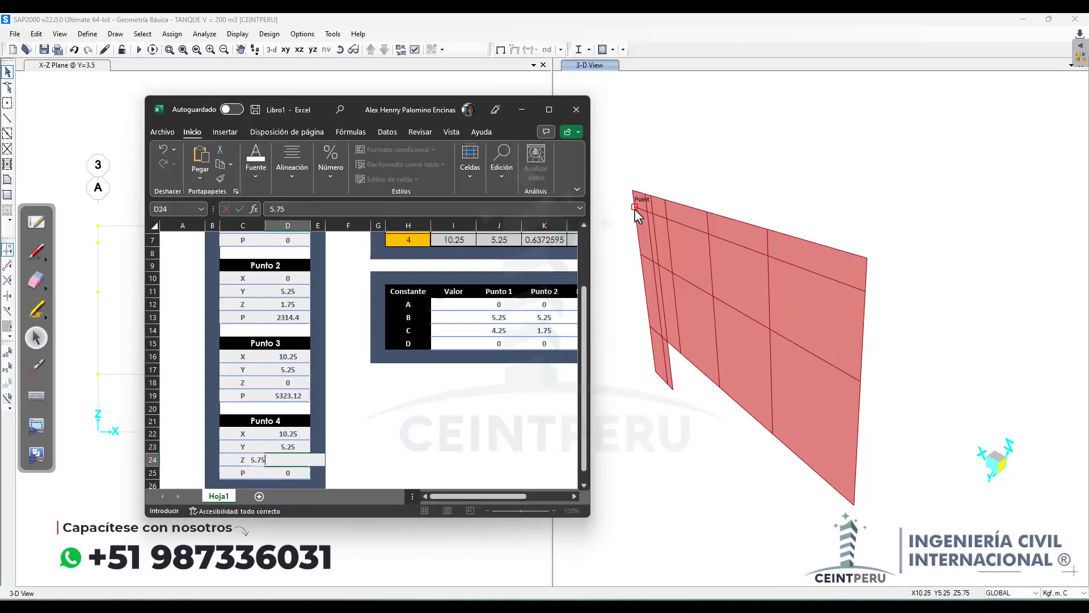
key(Return)
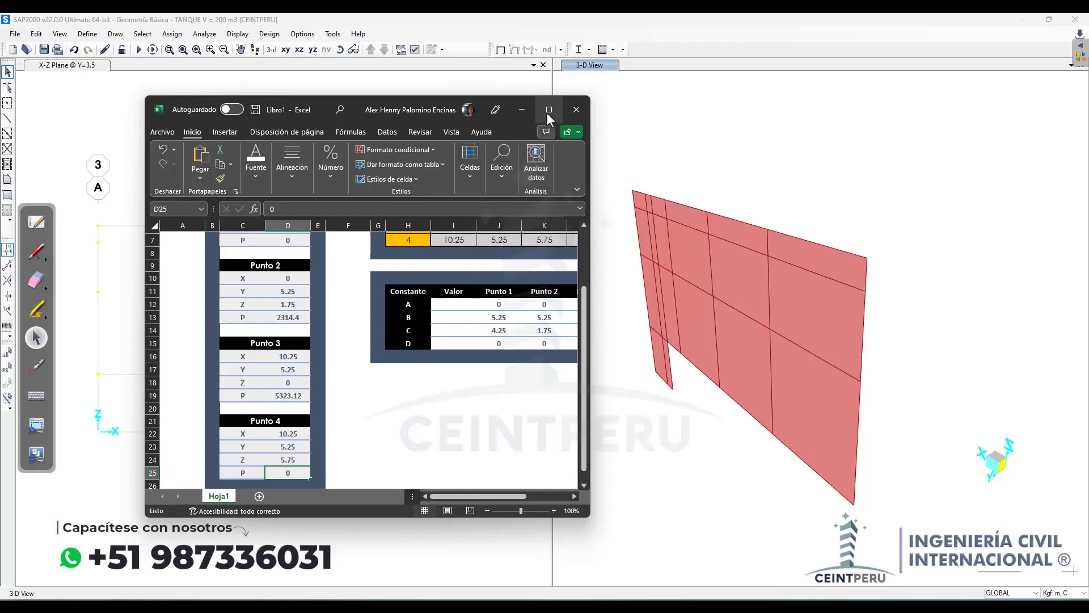
Step: Maximize the Libro1 workbook window so all point and constant tables show at once
mouse_move(547, 111)
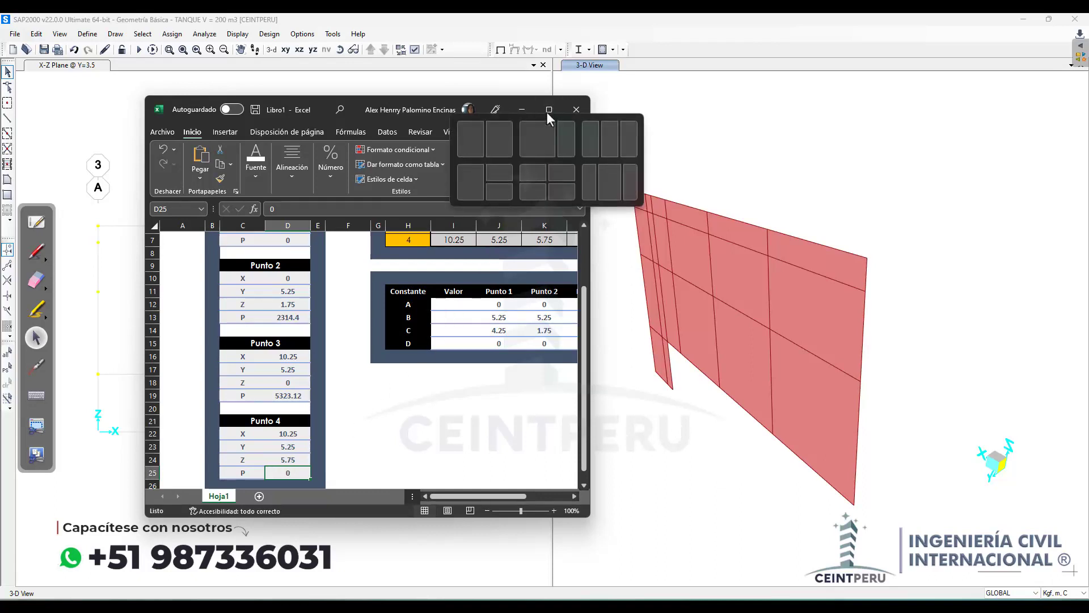
click(408, 370)
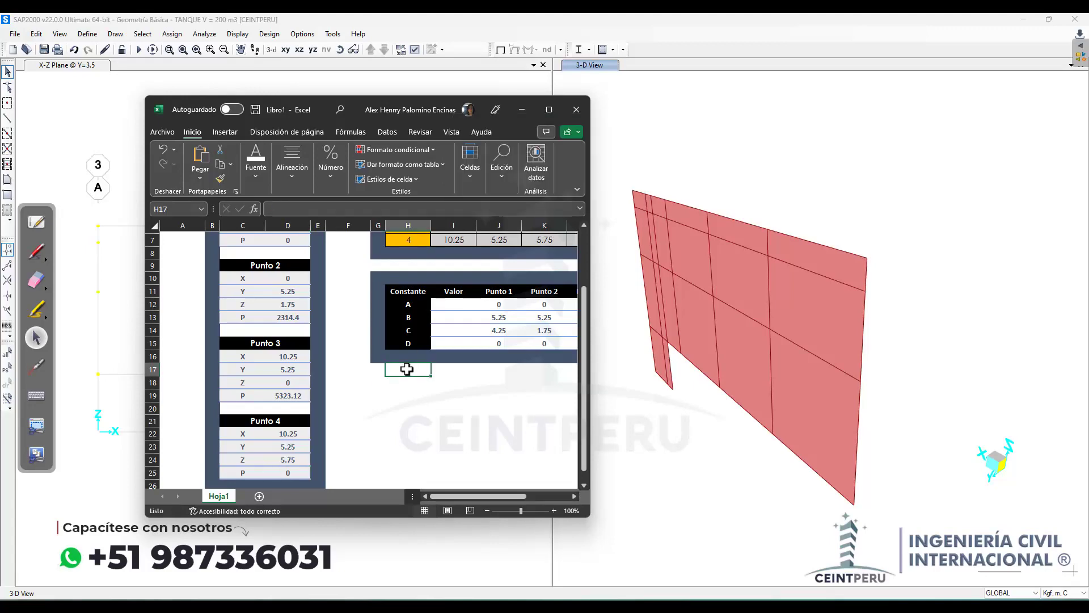
click(548, 111)
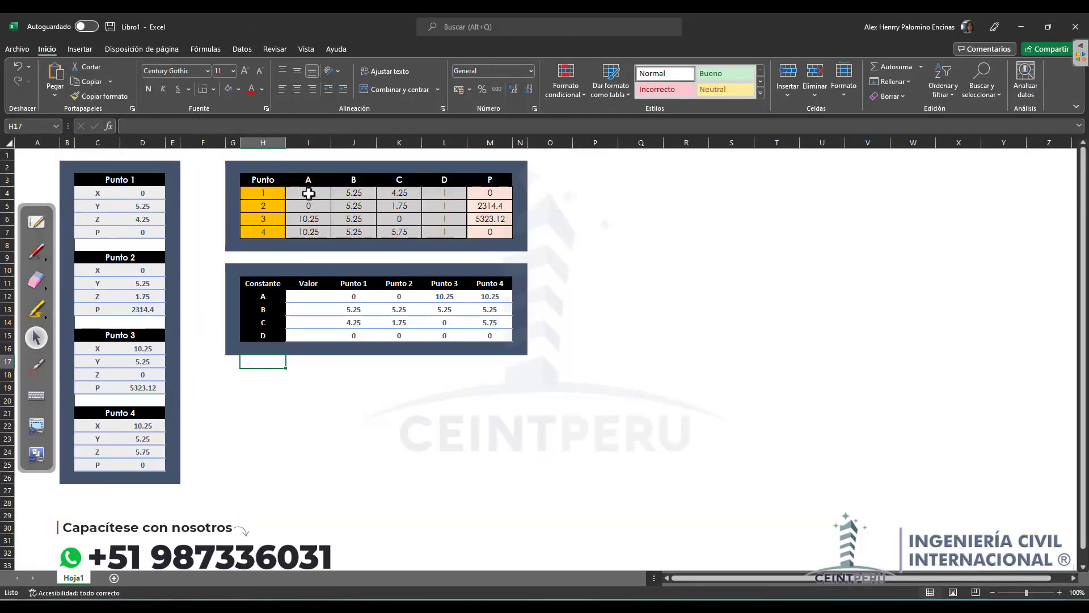
Step: Examine the A to D coefficient matrix, the P column and the Punto 1 formula in row D of the constants table
drag(309, 192, 436, 233)
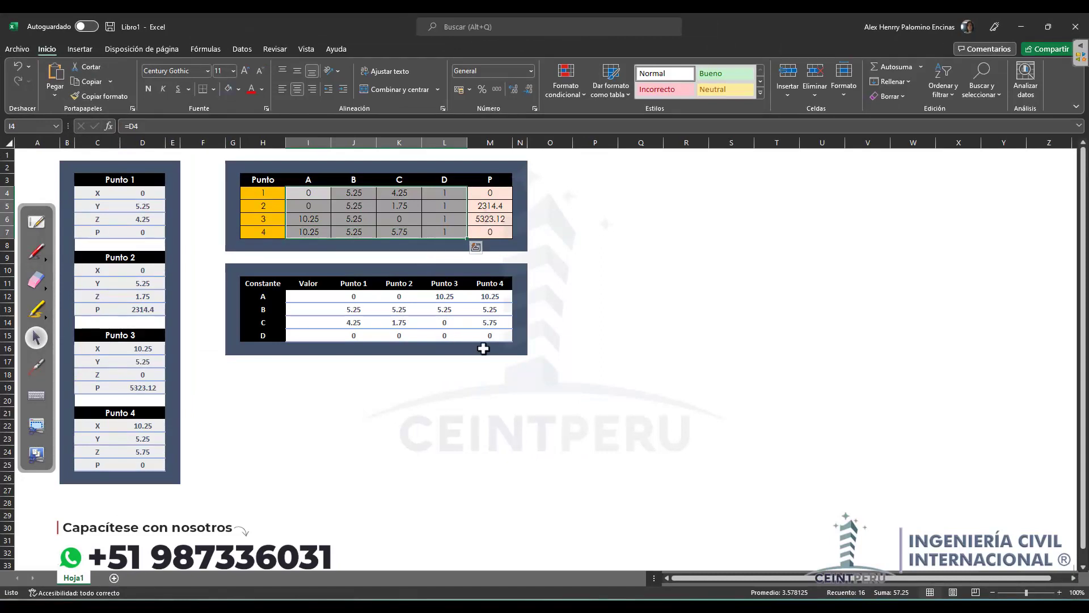
click(352, 230)
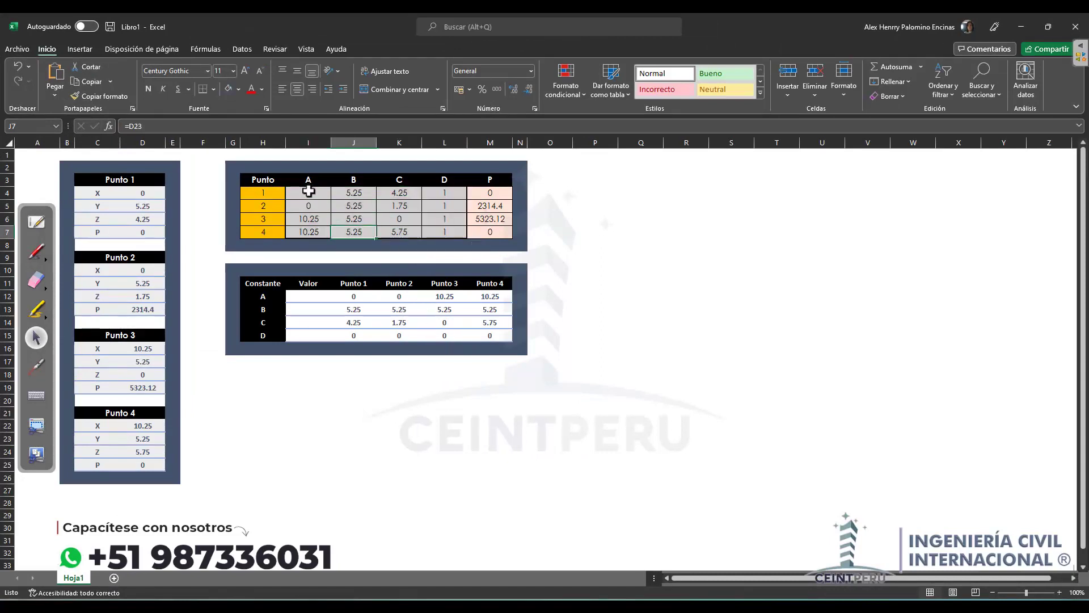
drag(308, 191, 436, 233)
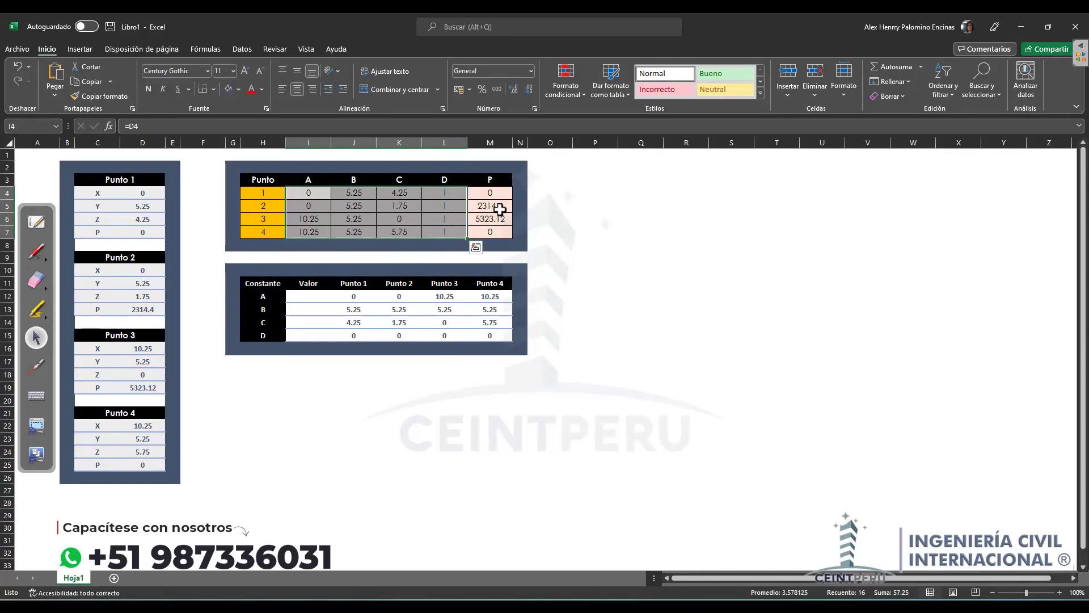
drag(491, 193, 492, 231)
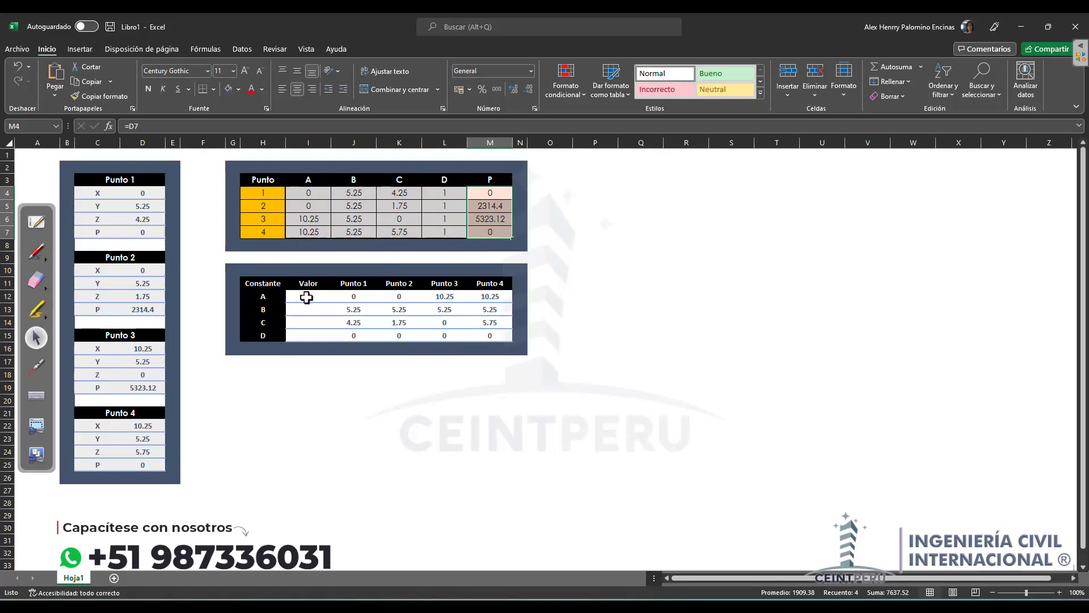
drag(307, 296, 303, 336)
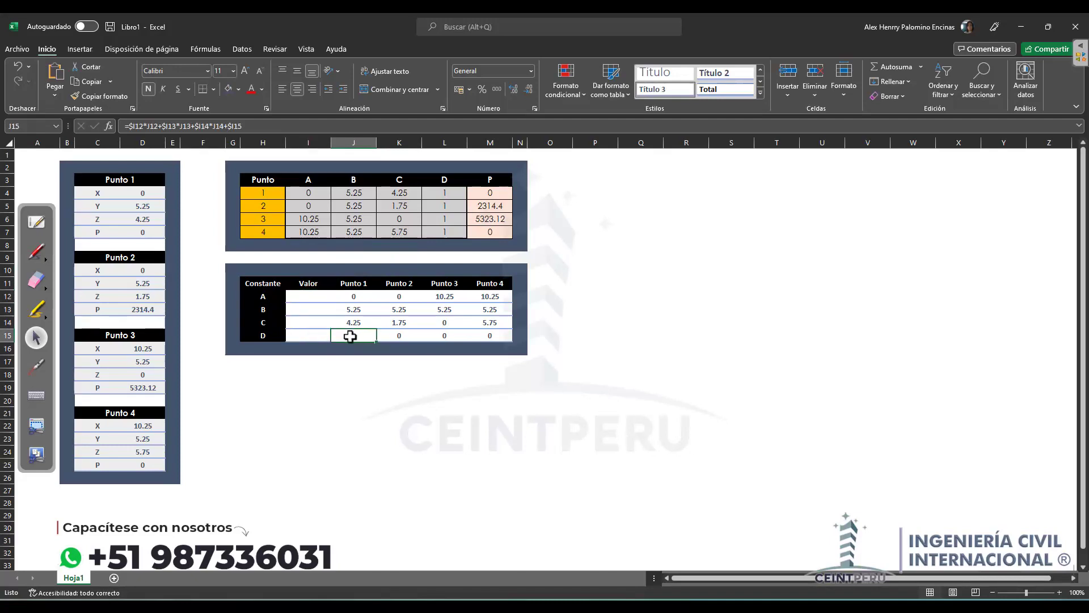
double_click(309, 336)
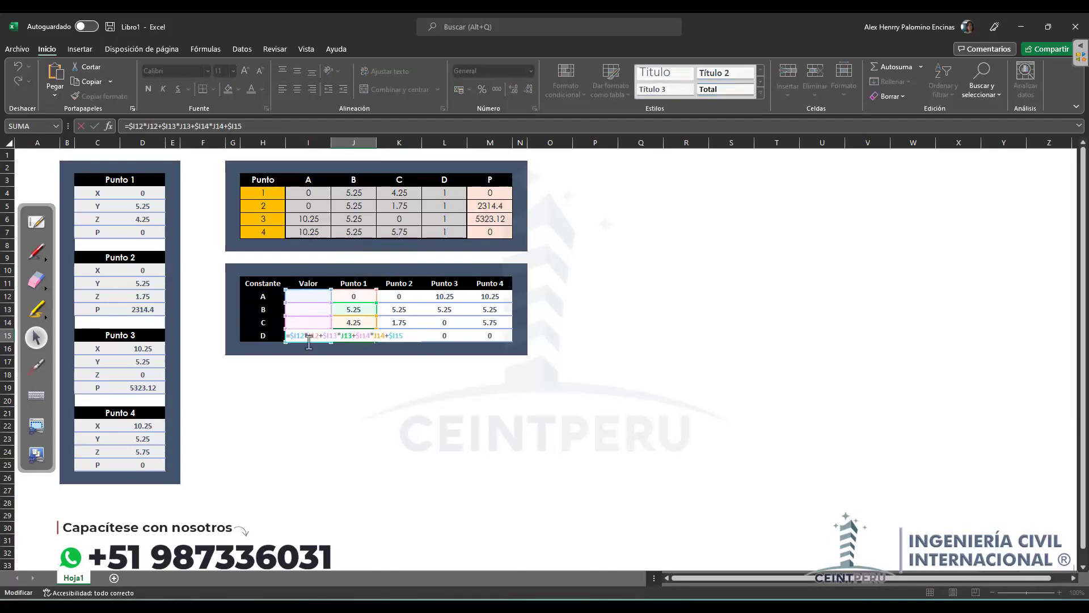
key(Escape)
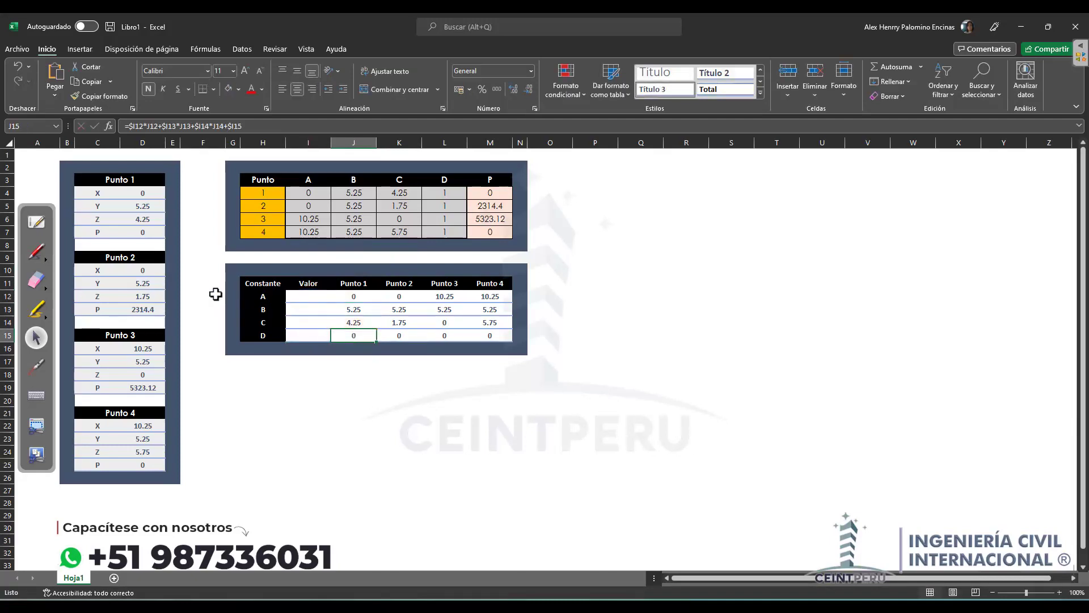
Step: Review the P values of all four points in the Punto 1 to Punto 4 input tables
click(157, 232)
ctrl+click(157, 308)
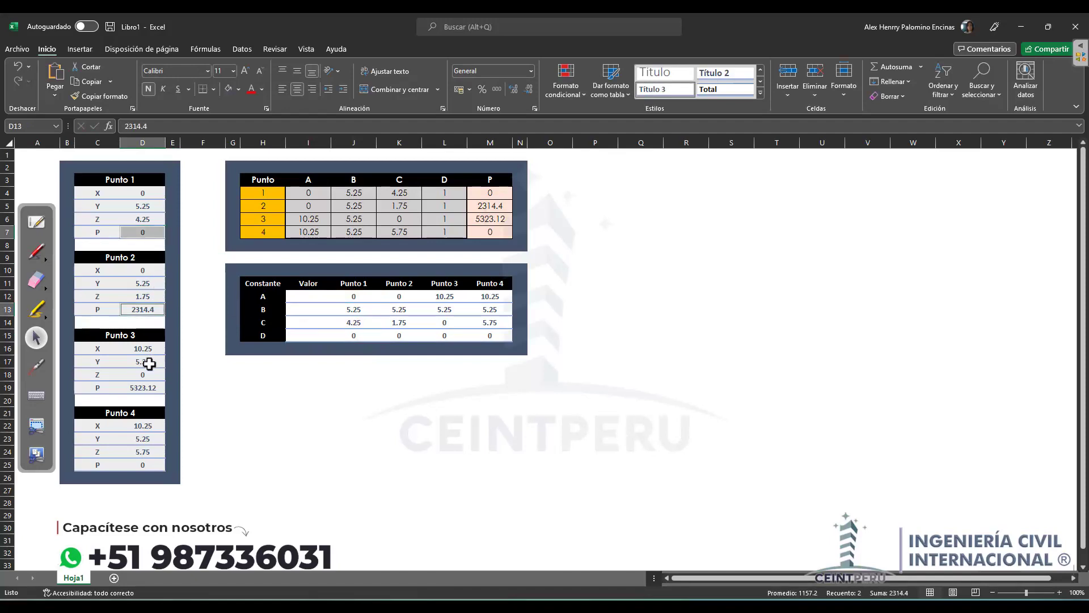
ctrl+click(153, 386)
ctrl+click(146, 466)
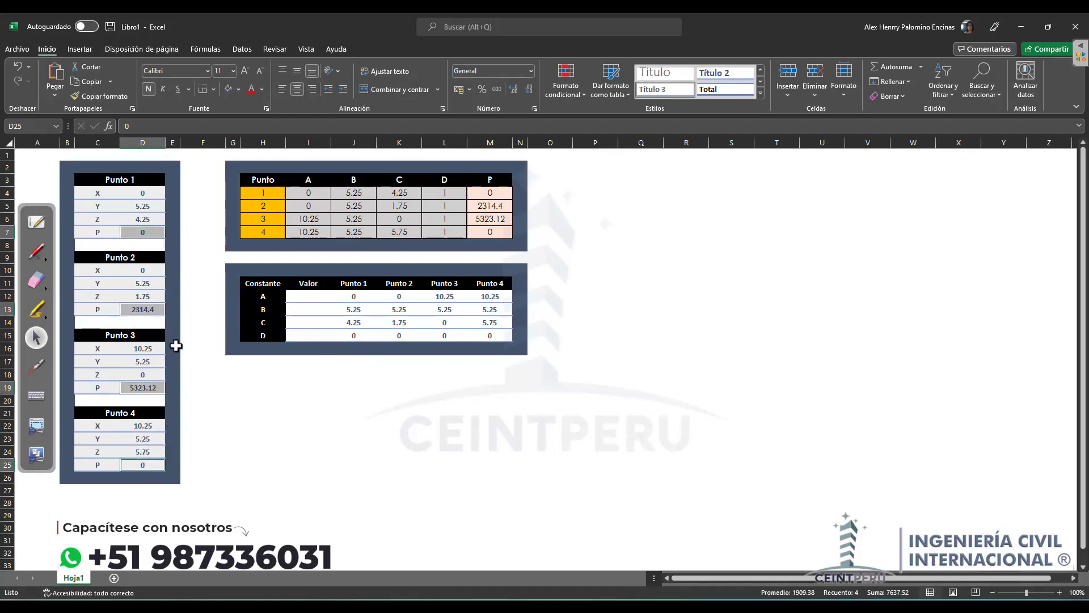
click(328, 411)
click(539, 375)
click(551, 310)
click(551, 226)
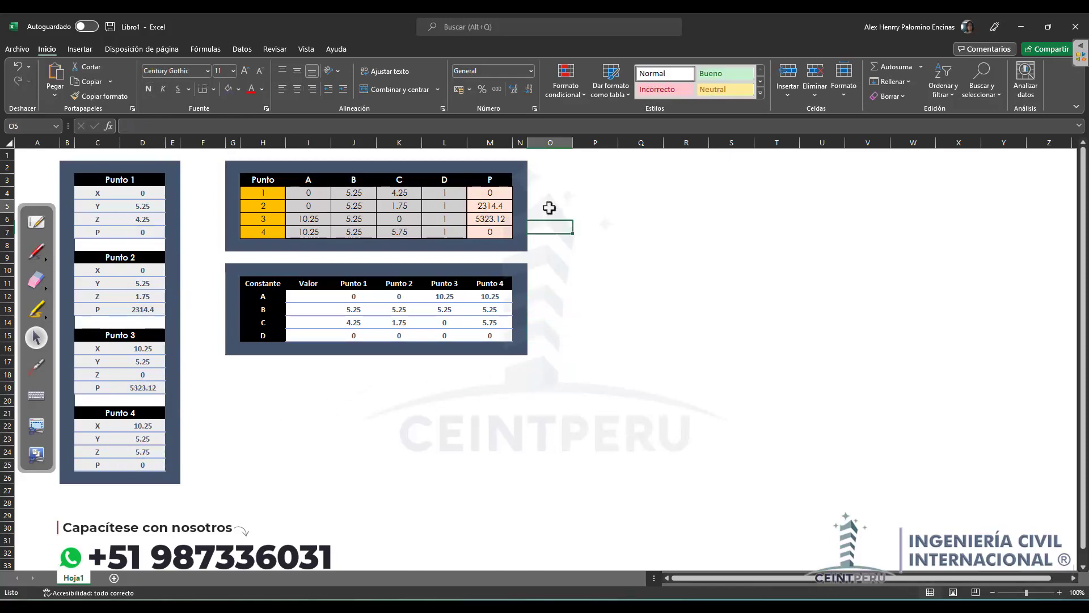
click(550, 206)
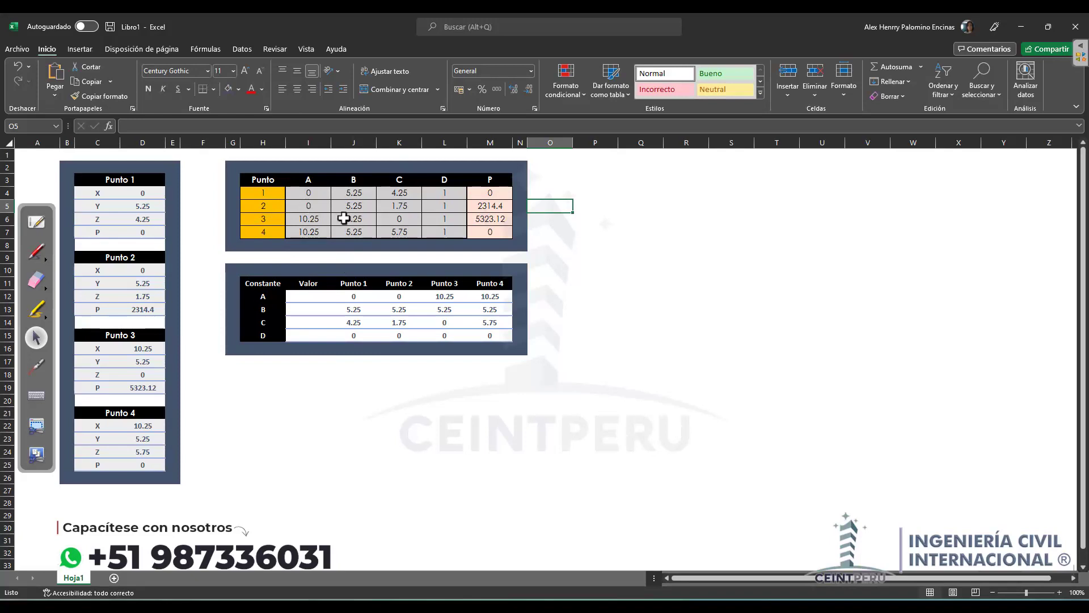
Step: Examine the 4 × 4 coefficient block I4:L7 in the point matrix, including its column A entries and Punto 4 row
click(316, 194)
click(316, 218)
click(327, 234)
click(396, 231)
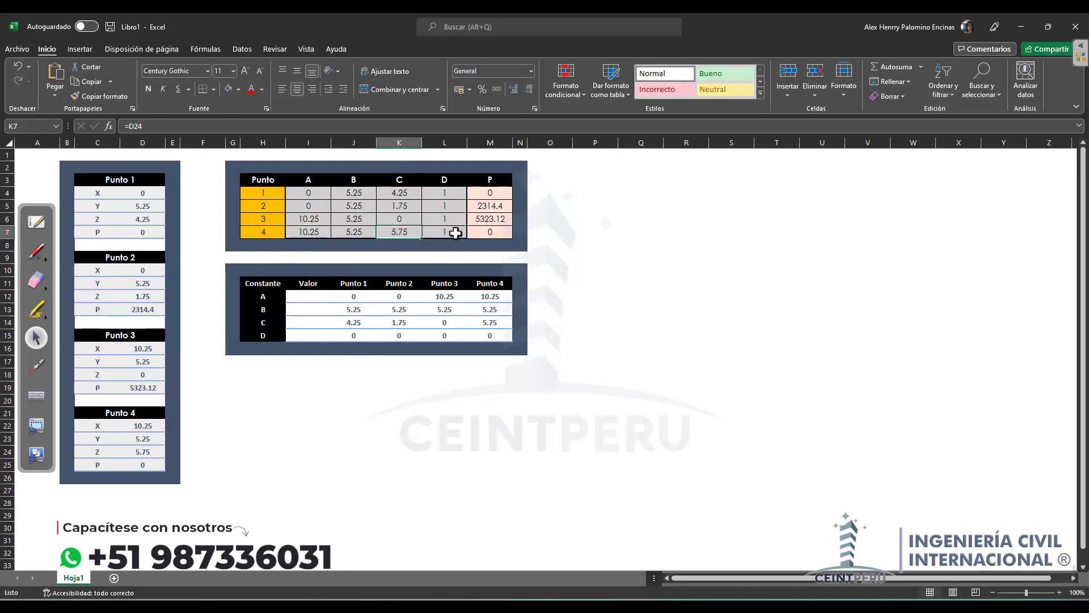
click(550, 219)
click(566, 233)
click(590, 230)
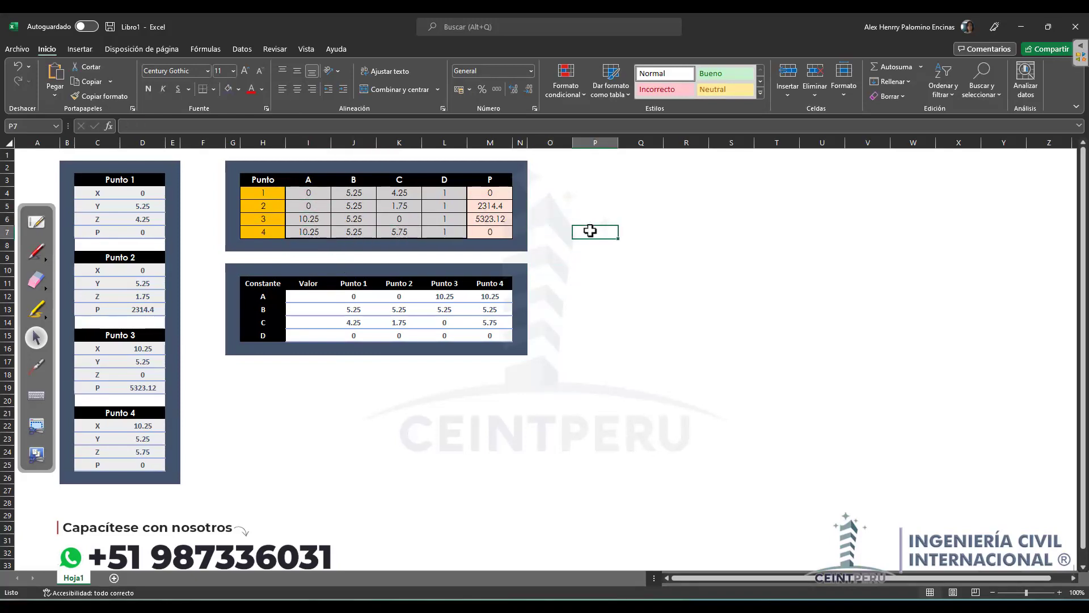
drag(312, 195, 428, 231)
click(595, 244)
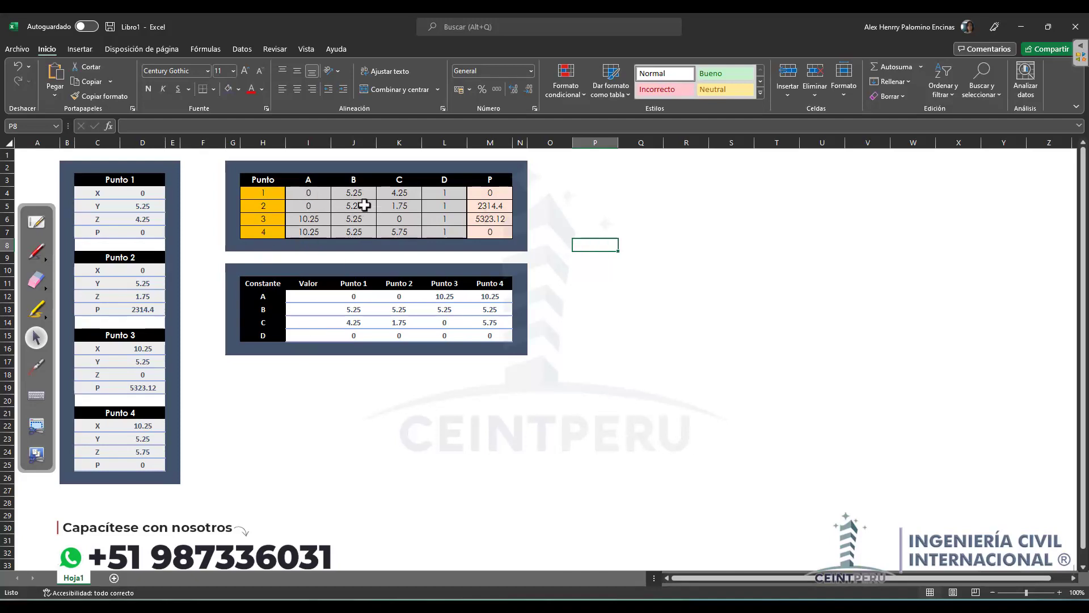
Step: Add a new blank sheet to the workbook and return to Hoja1
click(117, 579)
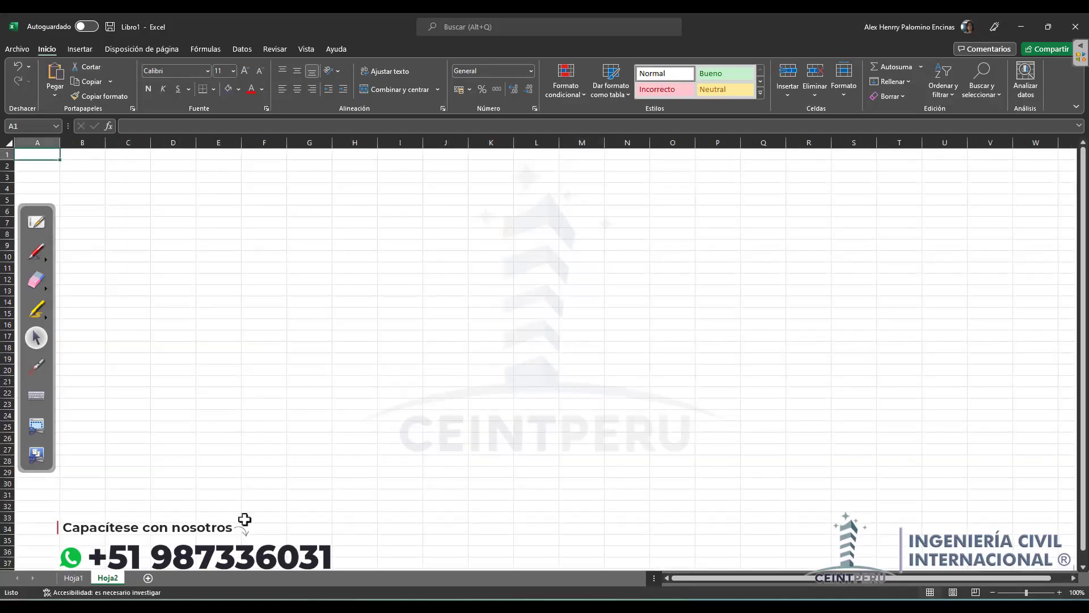
click(83, 578)
Step: Examine the matrix's Punto 1 row and compare the coefficients down column B for all four points
click(359, 233)
click(357, 206)
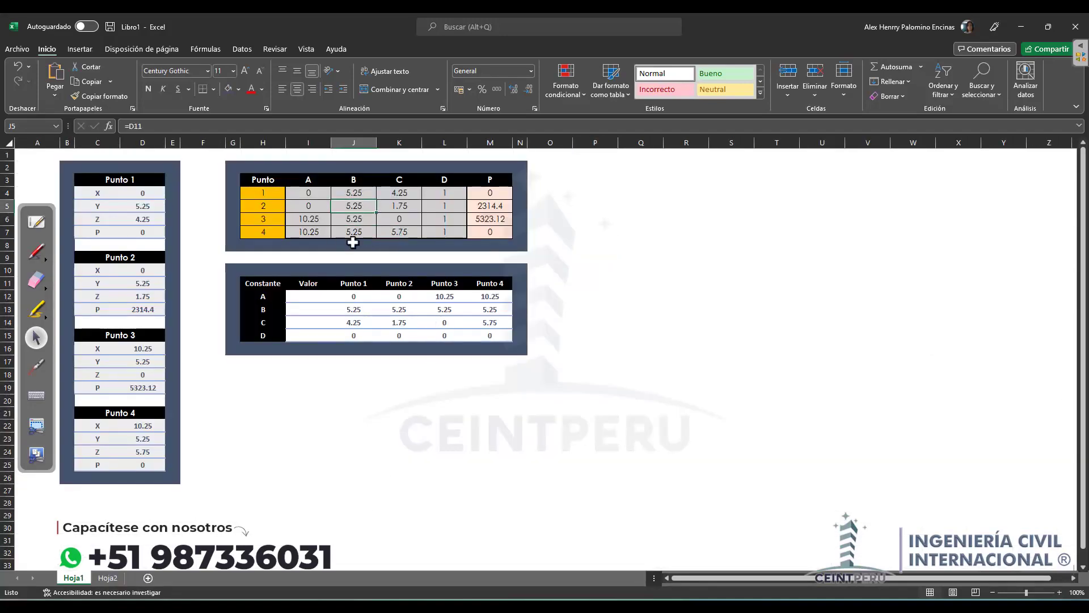
click(353, 229)
click(357, 205)
drag(308, 195, 445, 230)
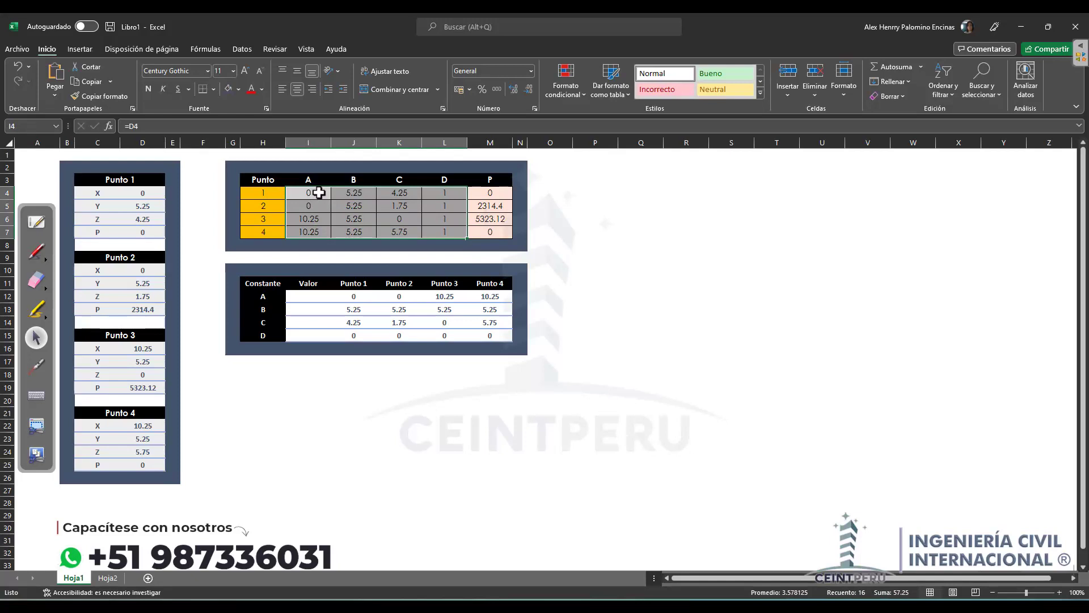
click(319, 193)
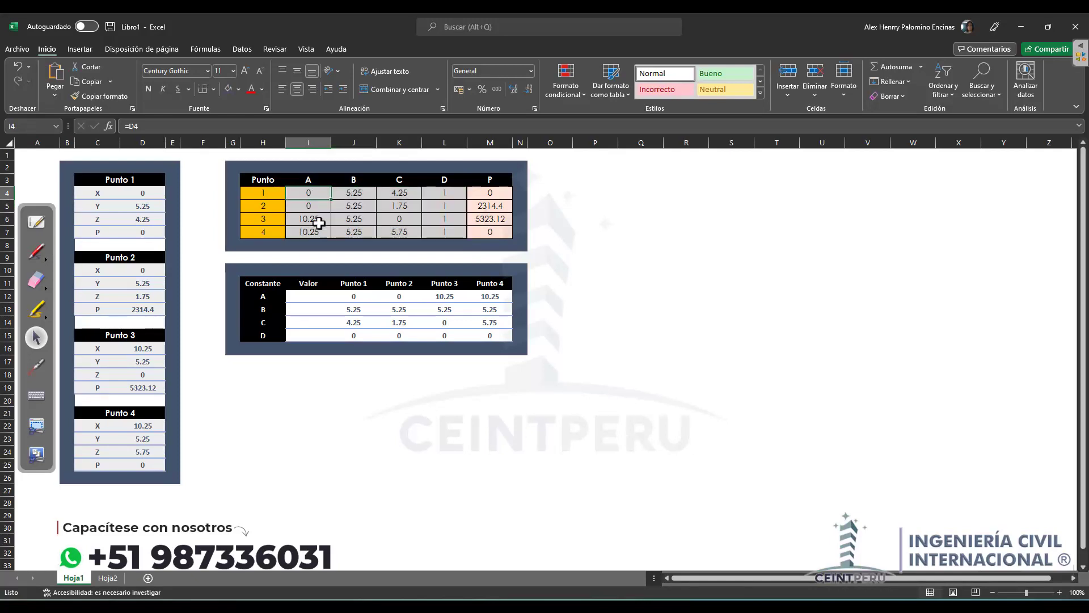
click(350, 194)
click(311, 204)
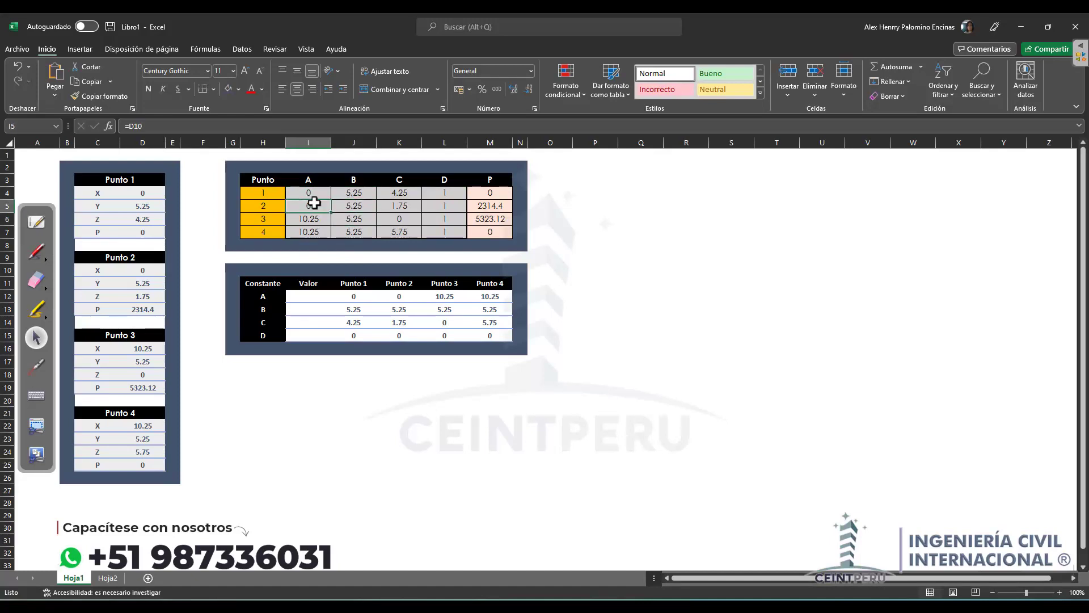
drag(322, 191, 429, 193)
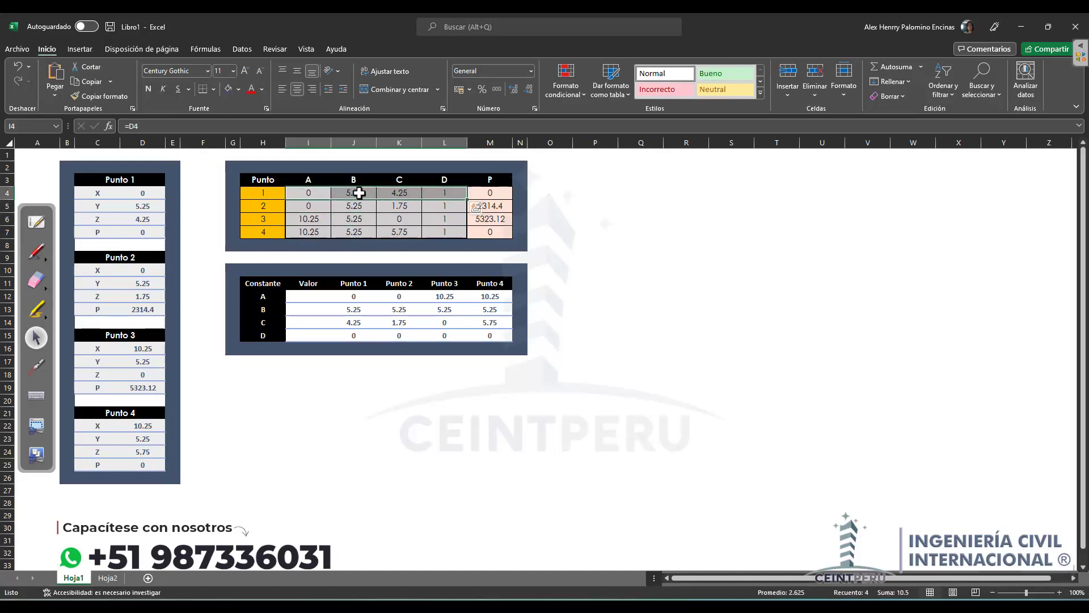
drag(362, 194, 355, 231)
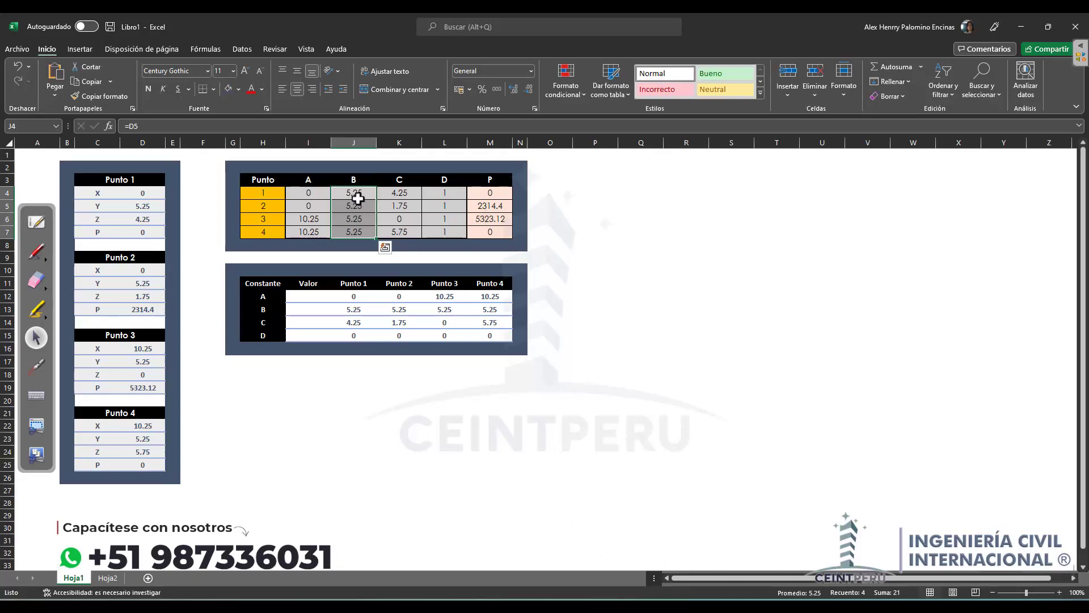
click(321, 208)
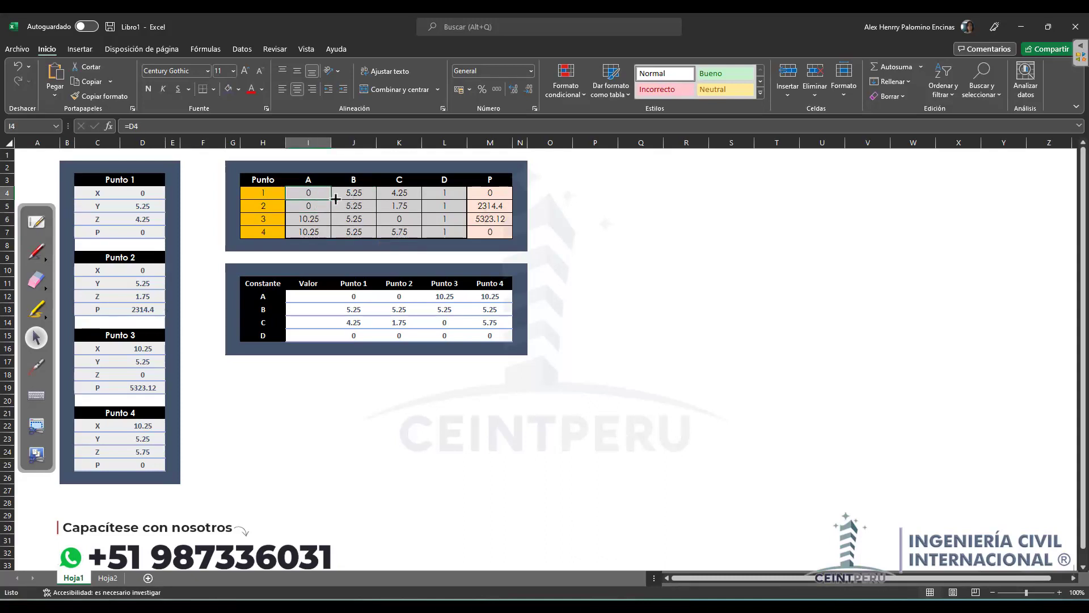
drag(344, 193, 352, 231)
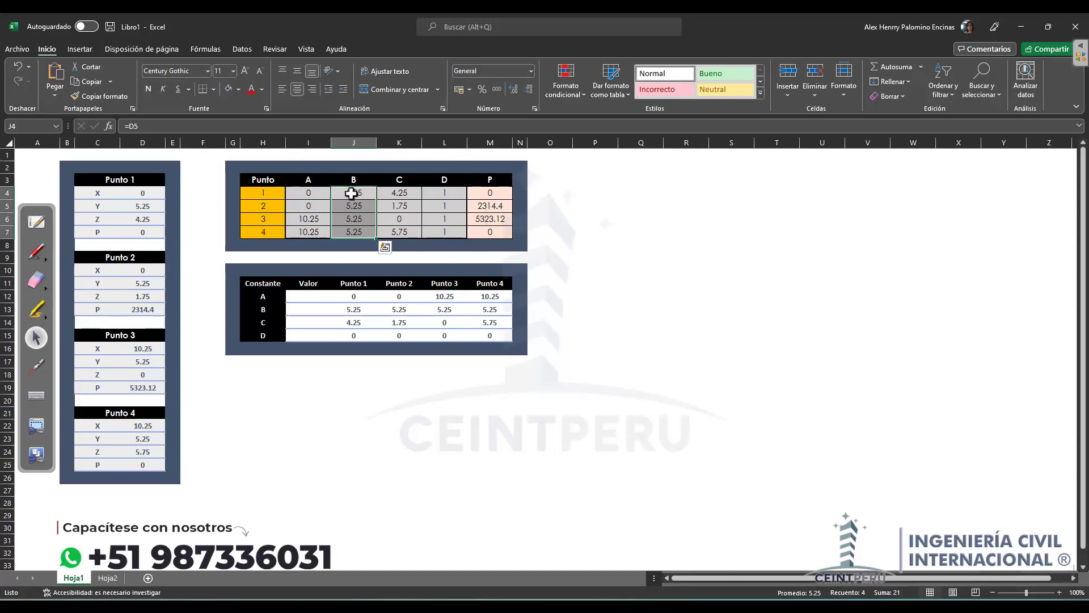
drag(352, 193, 350, 228)
Step: Check the Y coordinates of Punto 1 to Punto 4 in the input tables
click(135, 208)
click(141, 277)
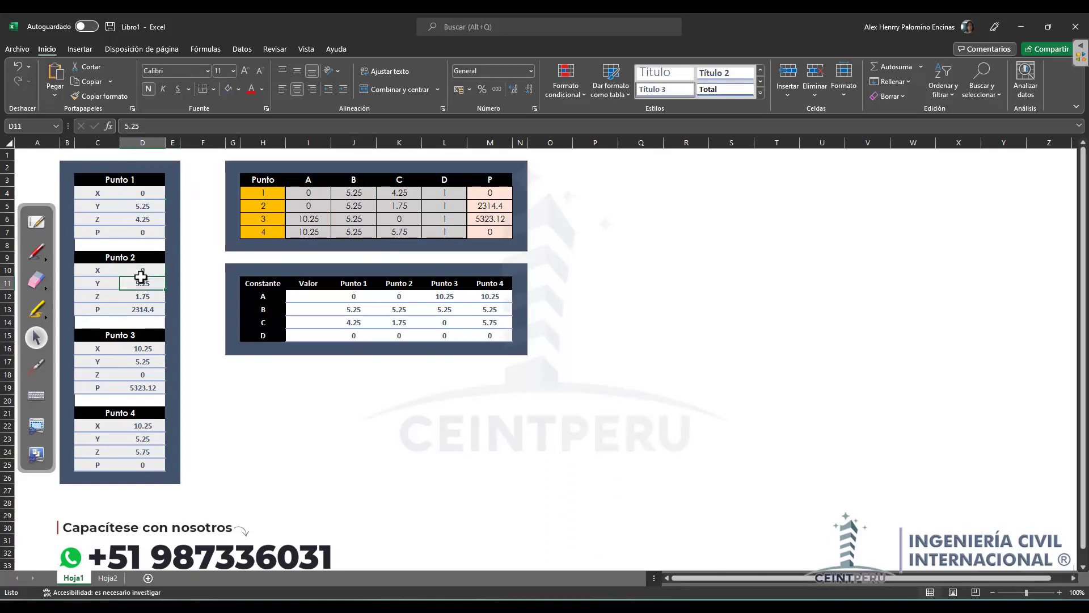
click(139, 348)
click(138, 362)
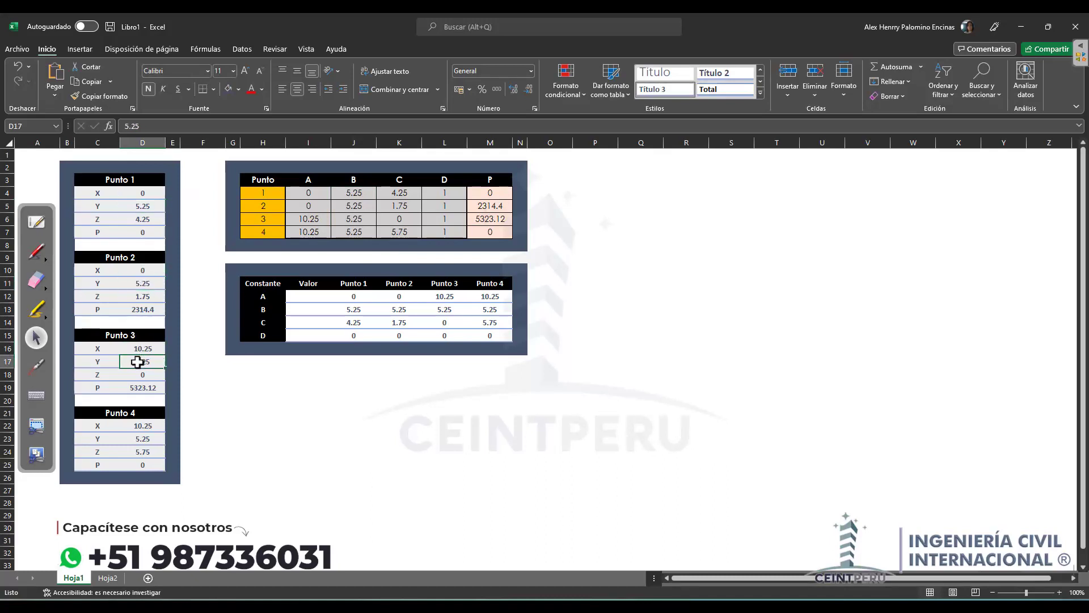
click(139, 438)
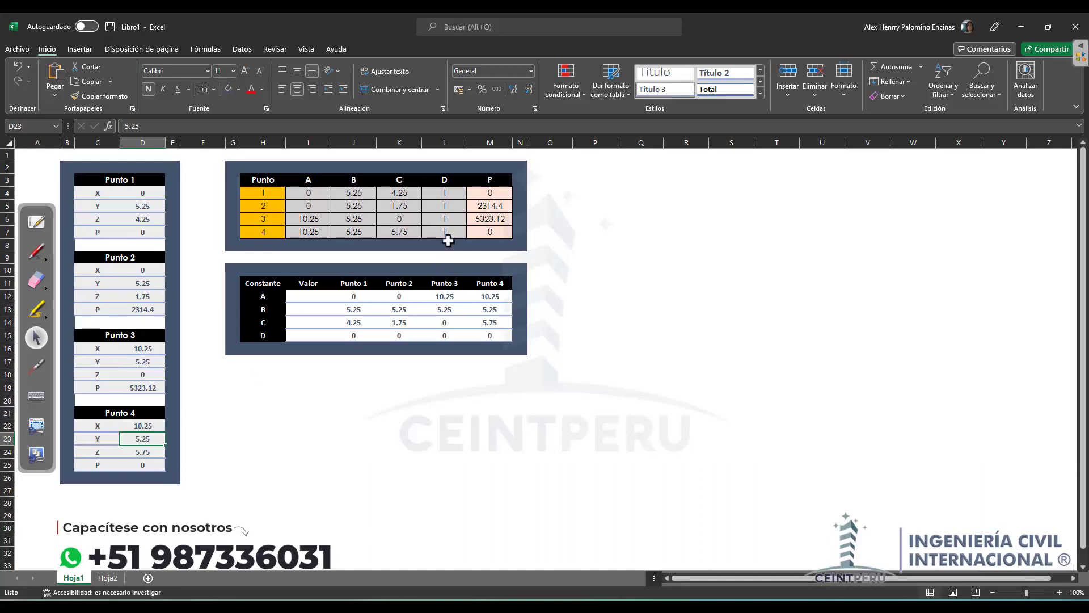
Step: Fill the matrix's column B cells J4:J7 and Punto 2 row I5:L5 with a lighter gray
click(351, 218)
drag(354, 192, 431, 208)
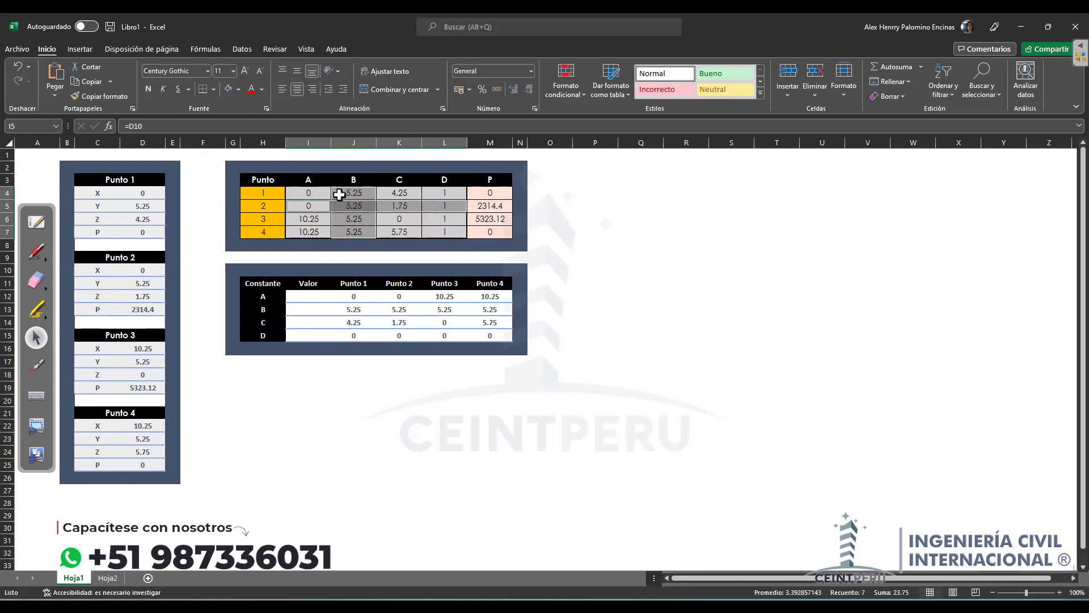
click(360, 216)
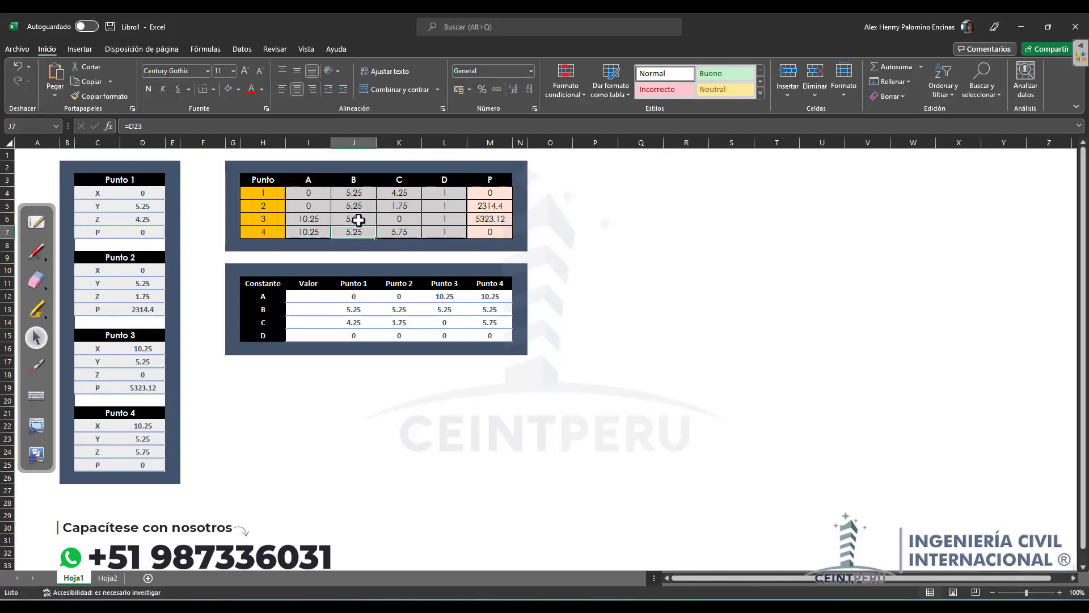
drag(357, 189, 358, 231)
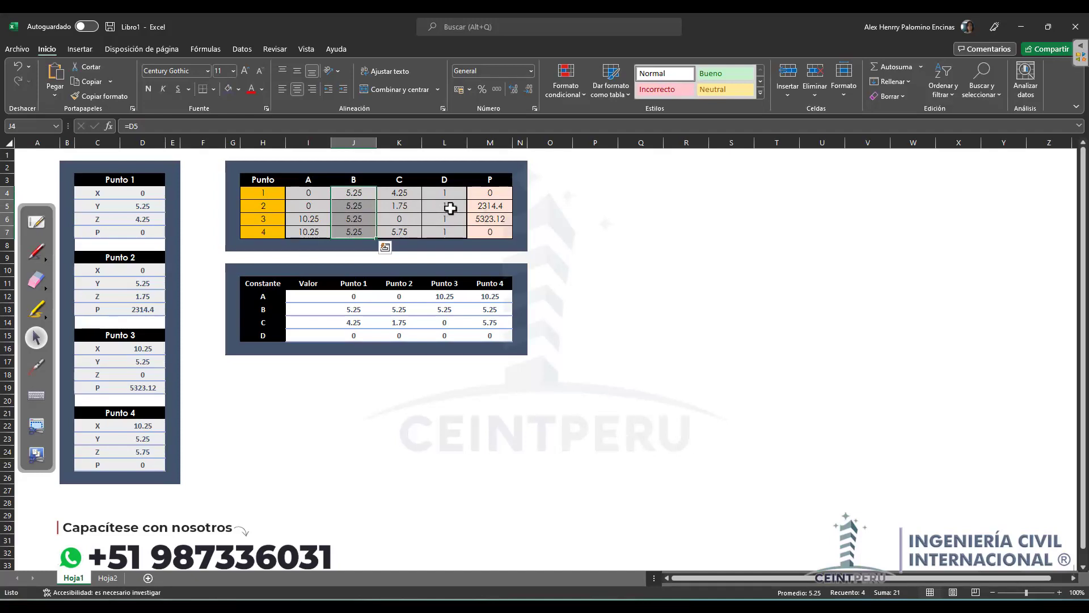
drag(311, 206, 427, 206)
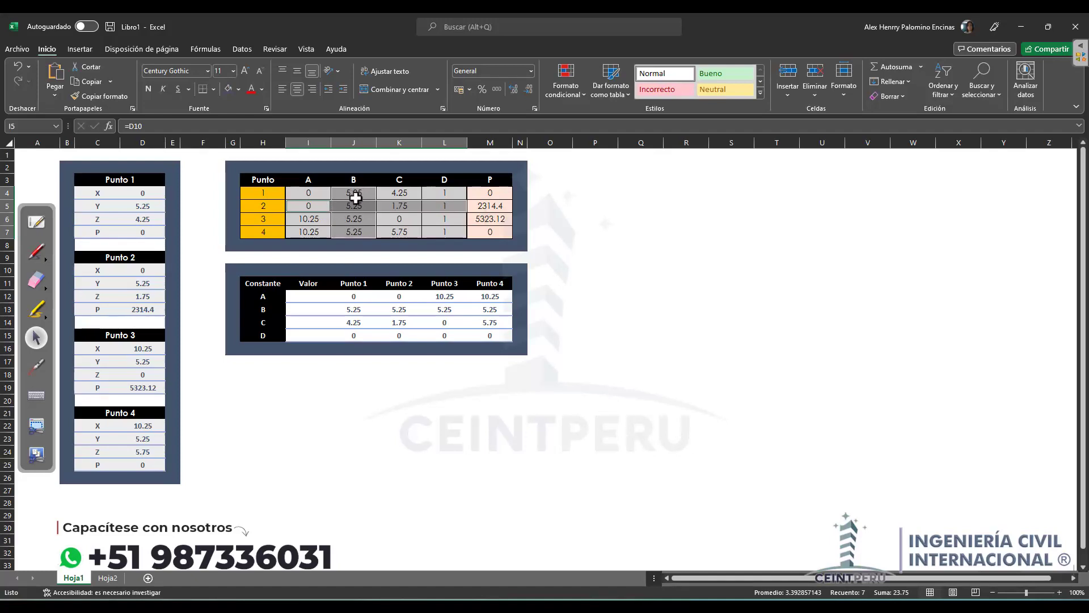
click(239, 89)
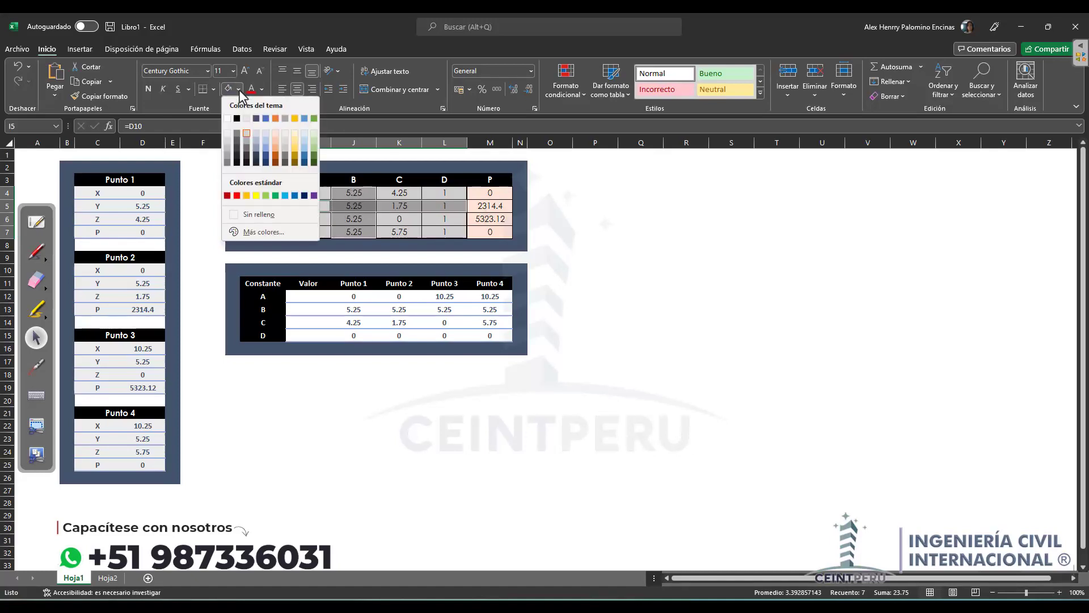
click(289, 137)
click(420, 228)
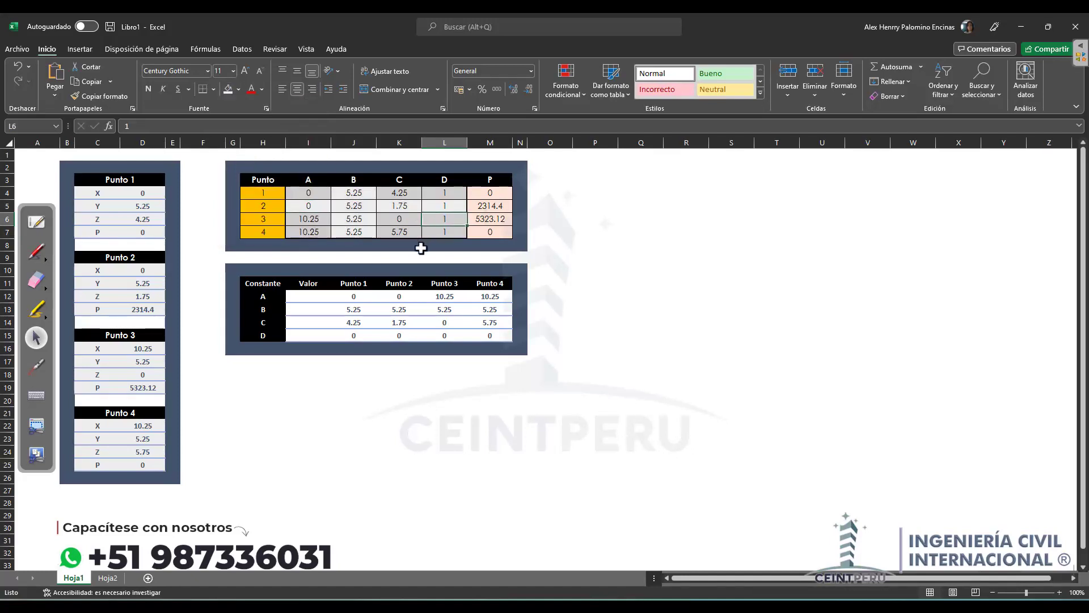
Step: Link cells I20:I22 to the A coefficients of points 1, 3 and 4 with =I4, =I6 and =I7
click(356, 206)
click(309, 193)
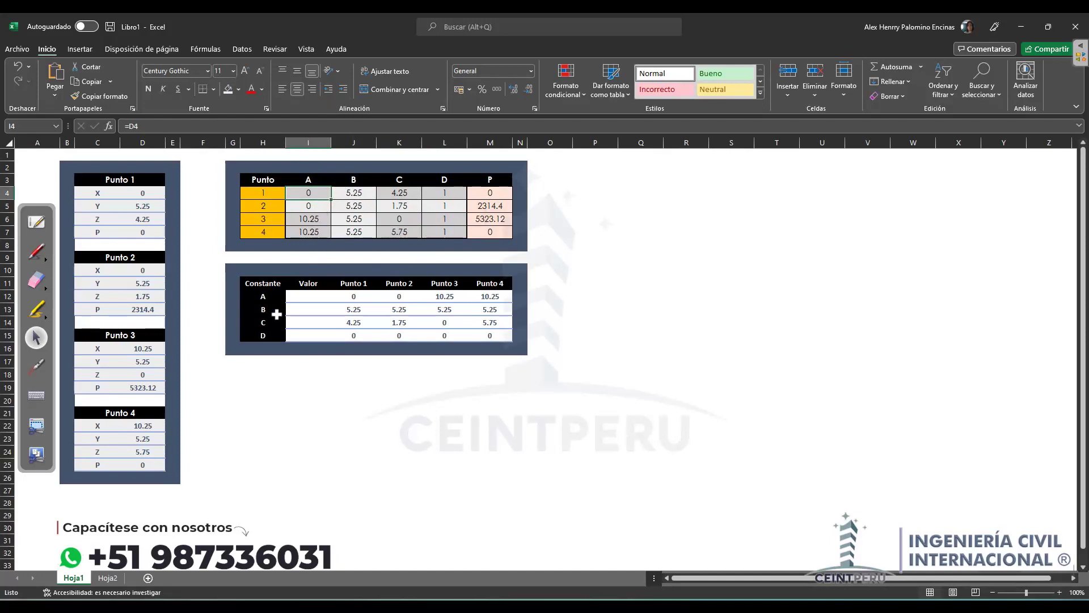
click(316, 375)
click(311, 400)
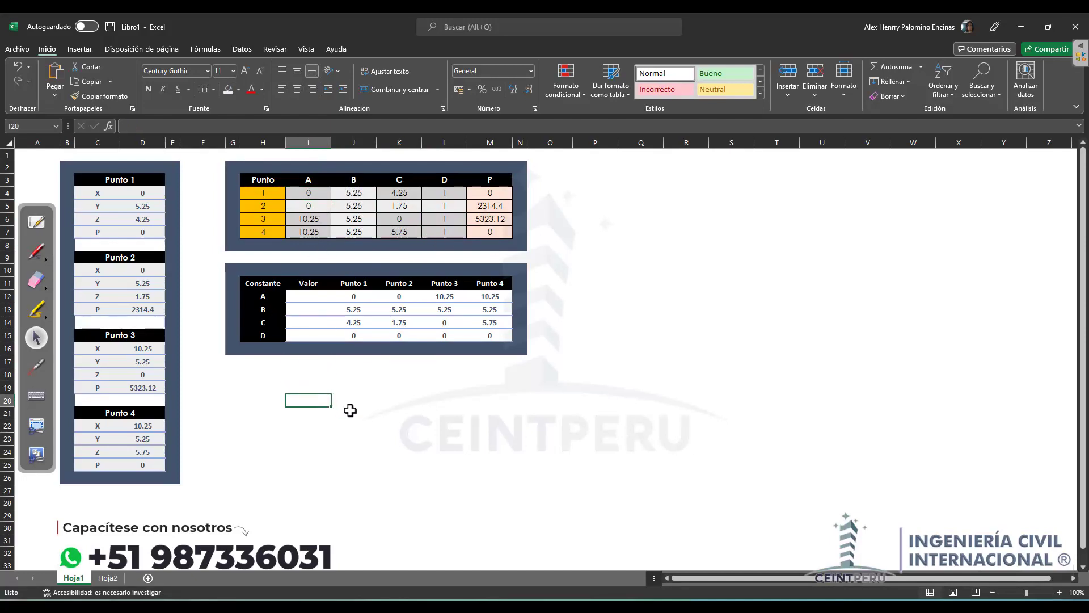
text(=)
click(322, 193)
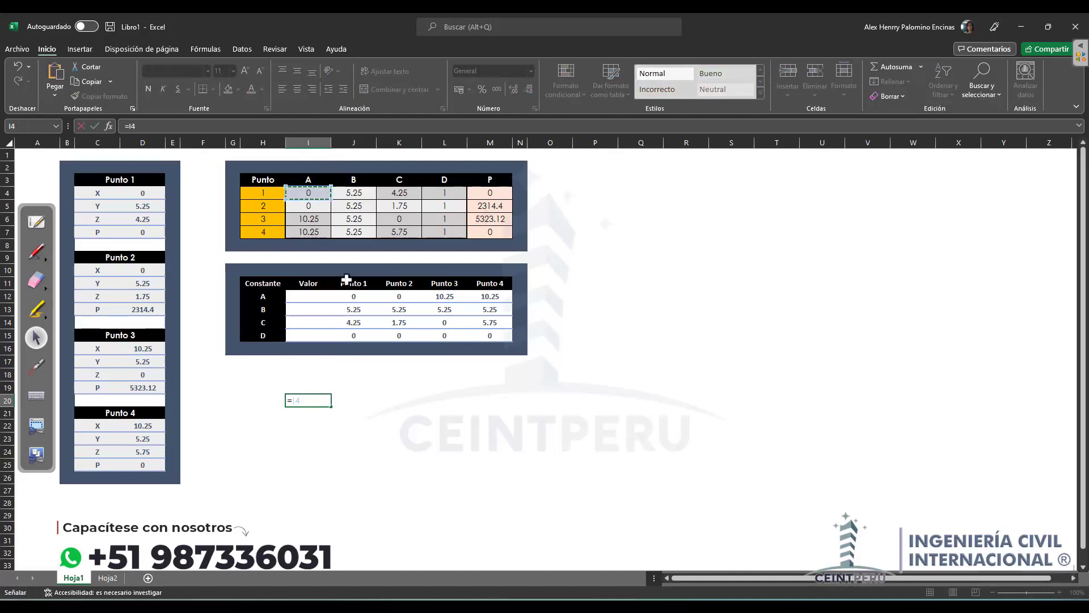
key(Return)
text(=)
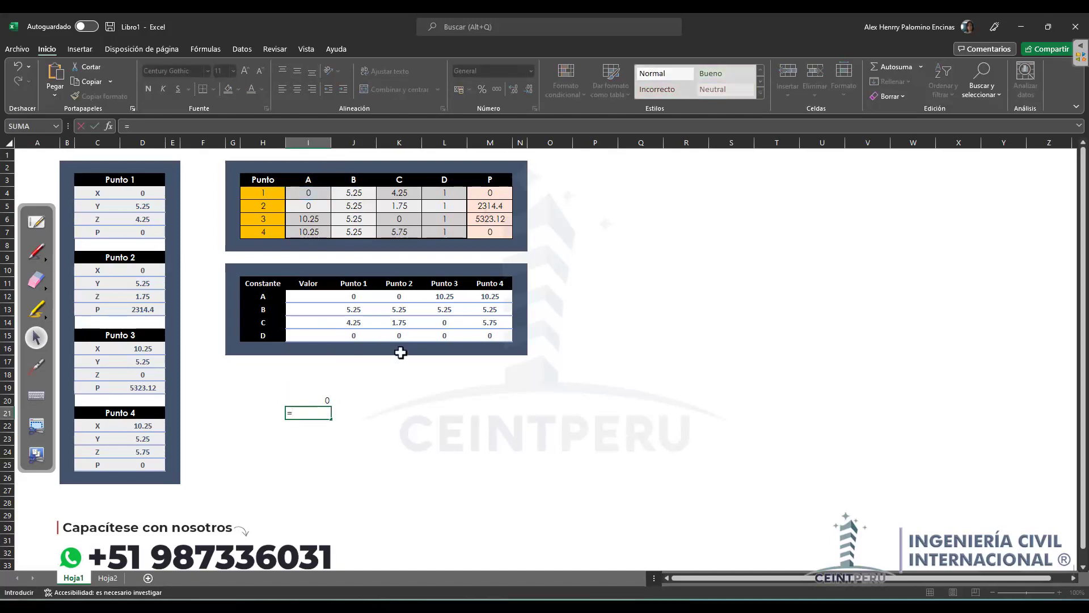
click(322, 221)
key(Return)
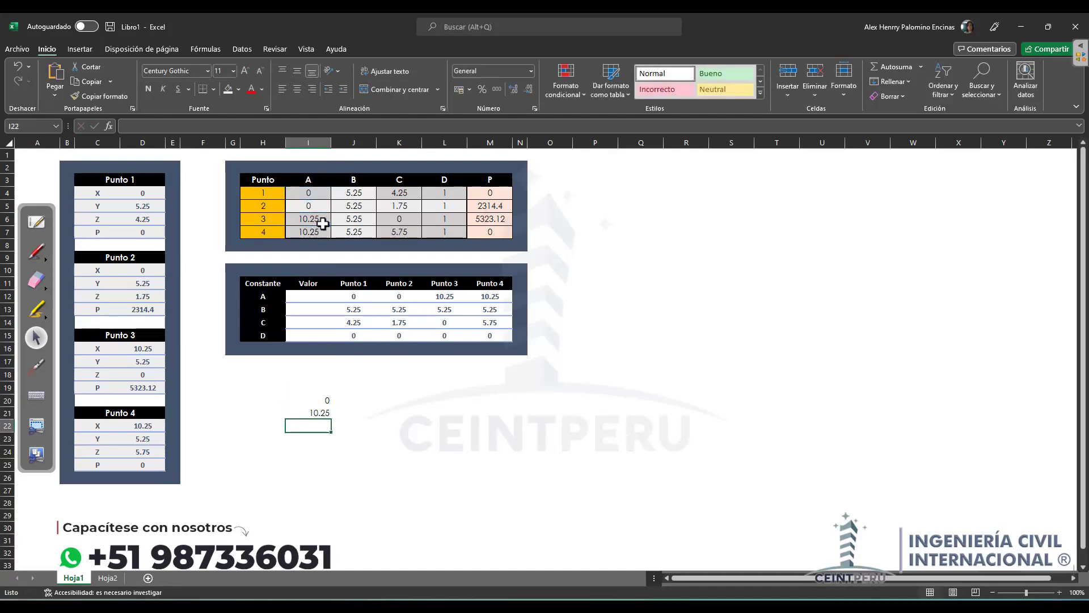
text(=)
click(315, 232)
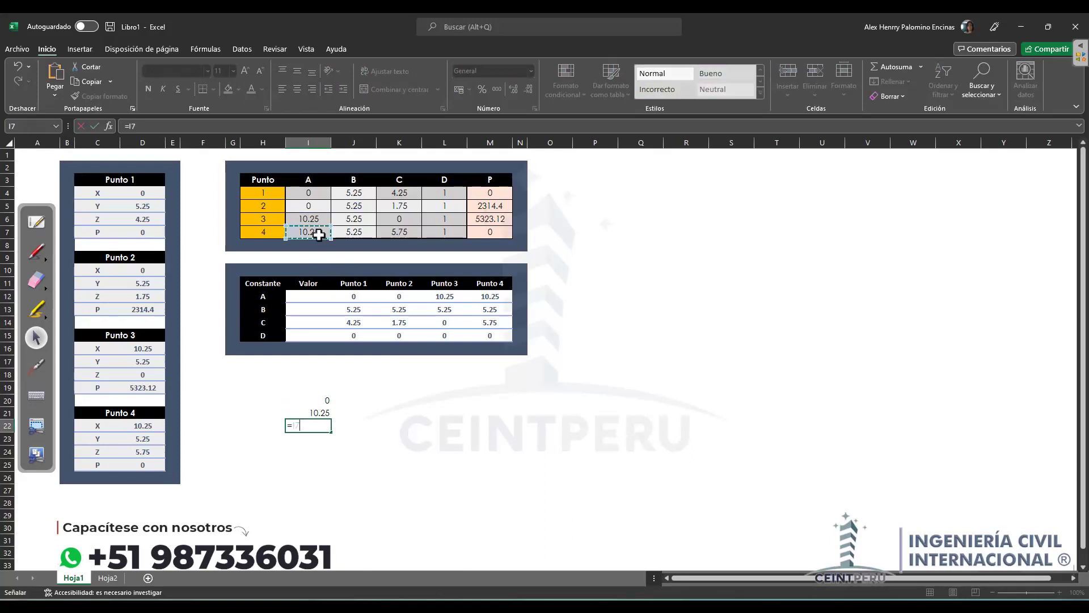
key(Tab)
Step: Link cells J20:J22 to the C coefficients of points 1, 3 and 4 with =K4, =K6 and =K7
click(311, 401)
click(342, 401)
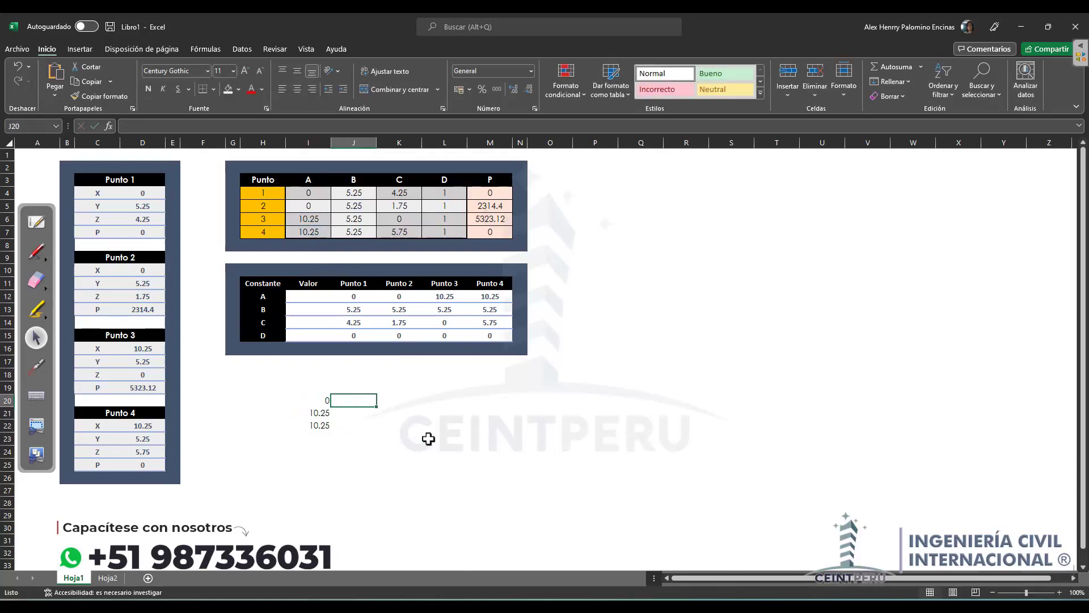
text(=)
click(410, 194)
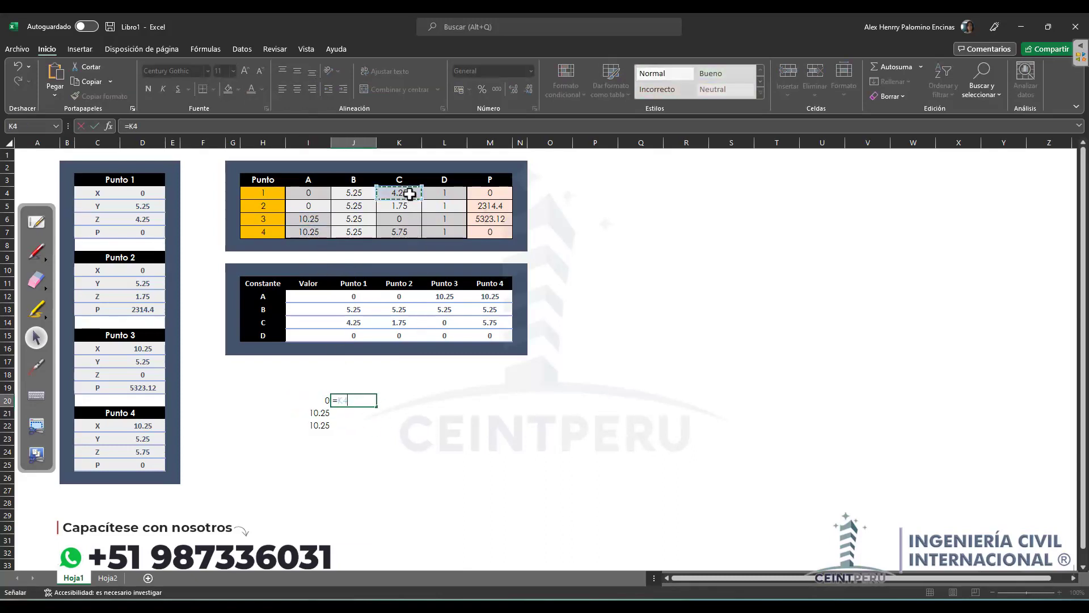
key(Return)
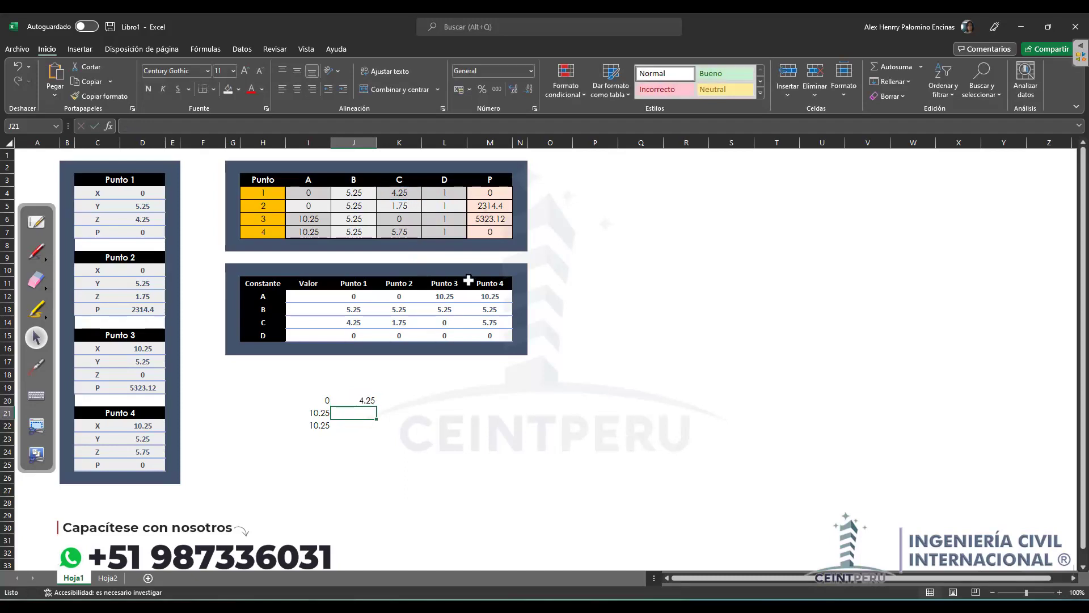
text(=)
click(403, 219)
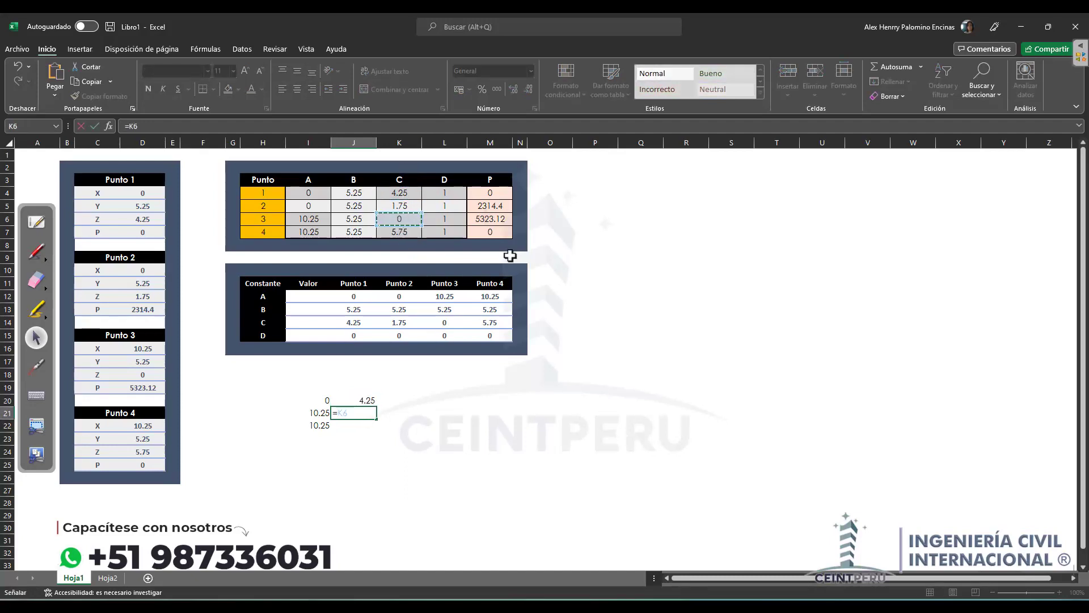
key(Return)
text(=)
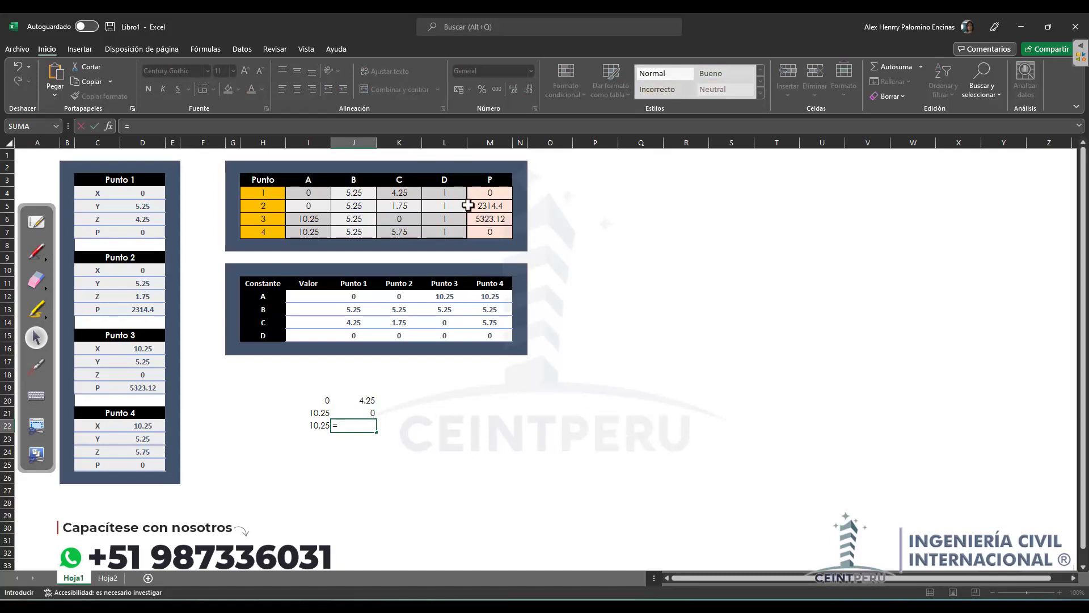
click(416, 230)
key(Return)
Step: Link cells K20:K22 to the D coefficients of points 1, 3 and 4 with =L4, =L6 and =L7
click(400, 404)
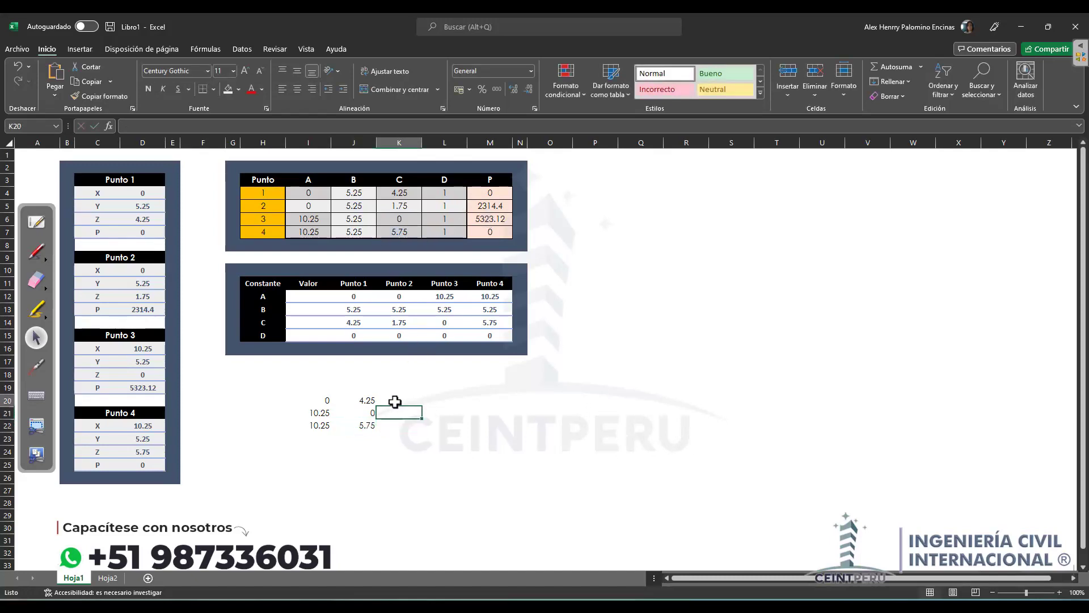
text(=)
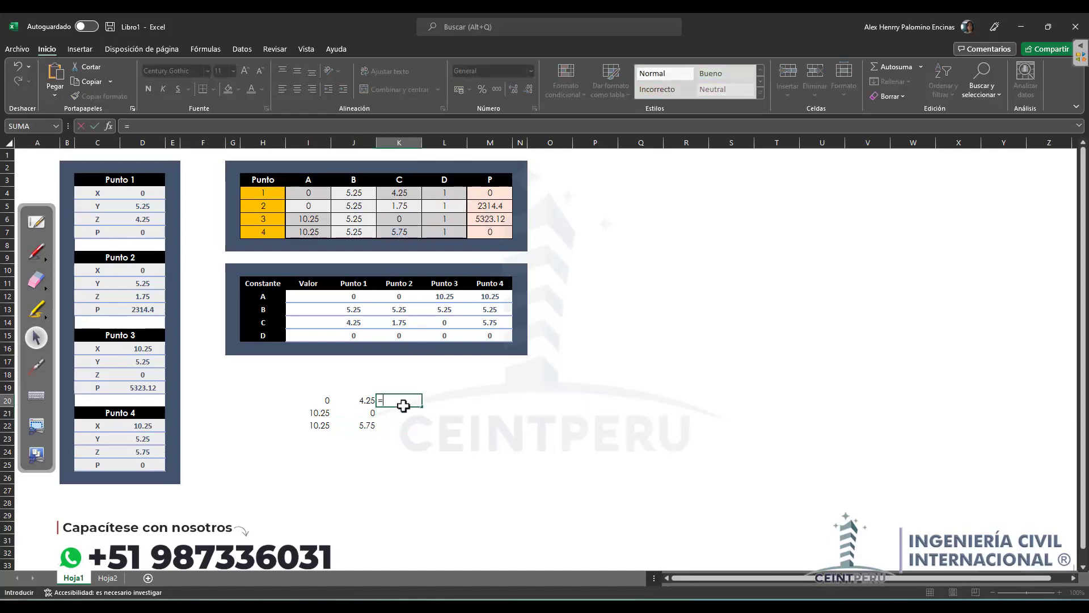
click(451, 196)
key(Return)
text(=)
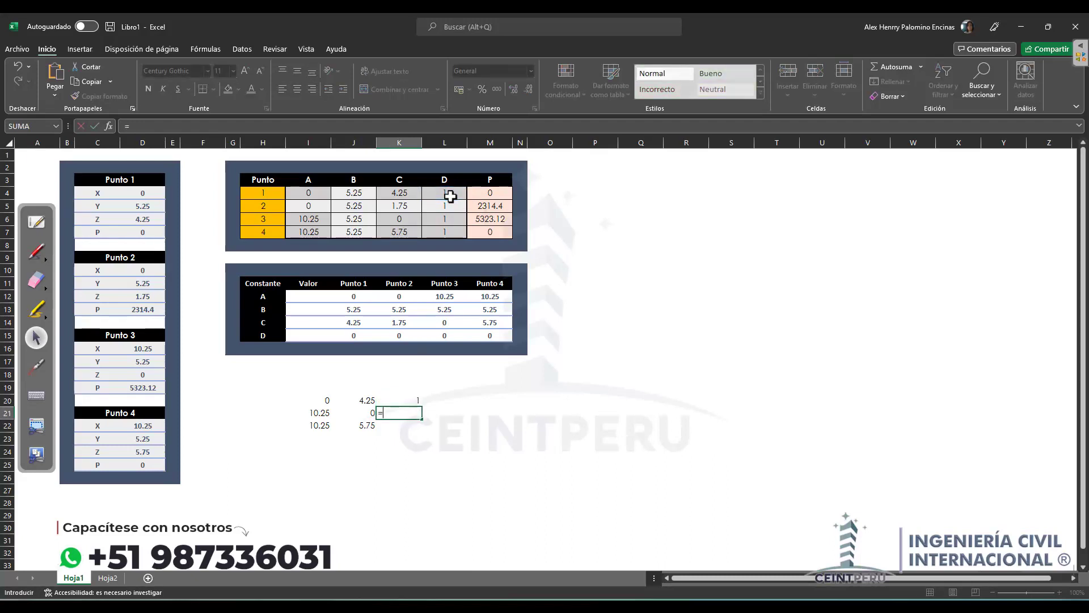
click(444, 219)
key(Return)
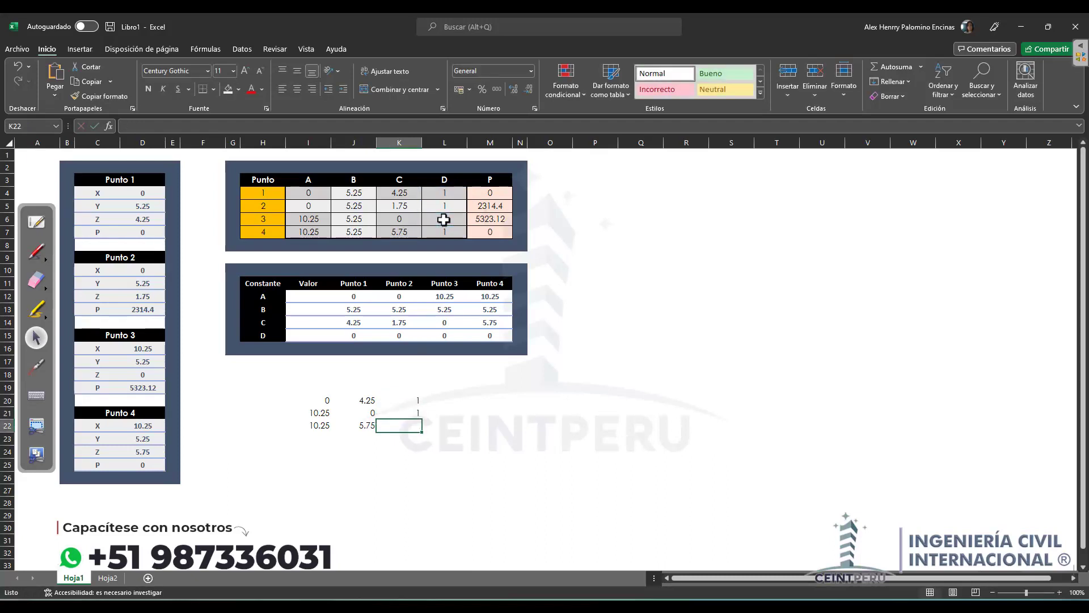
text(=)
click(439, 233)
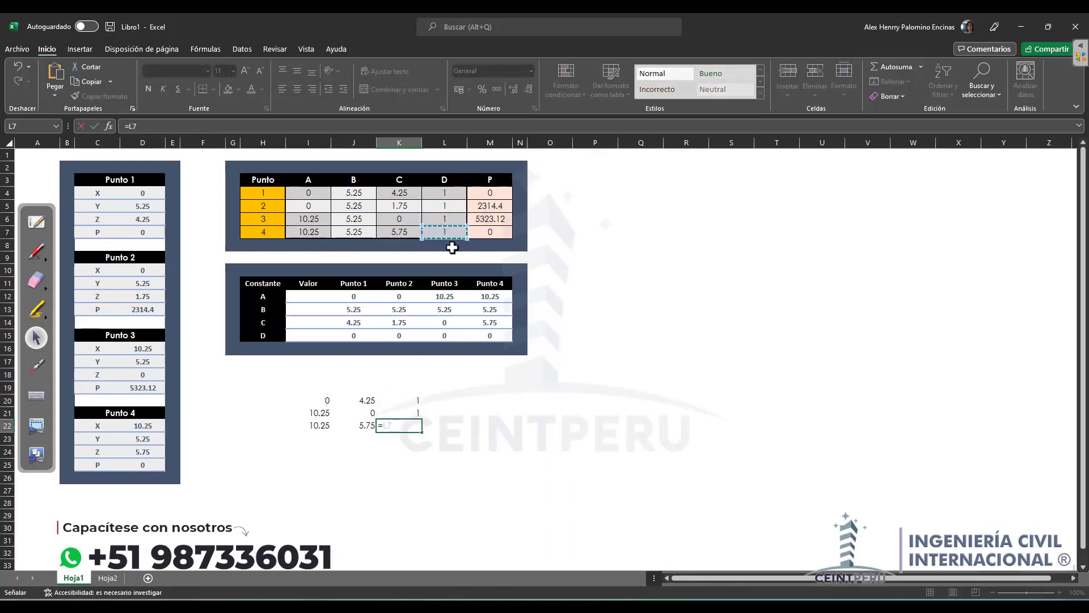
key(Return)
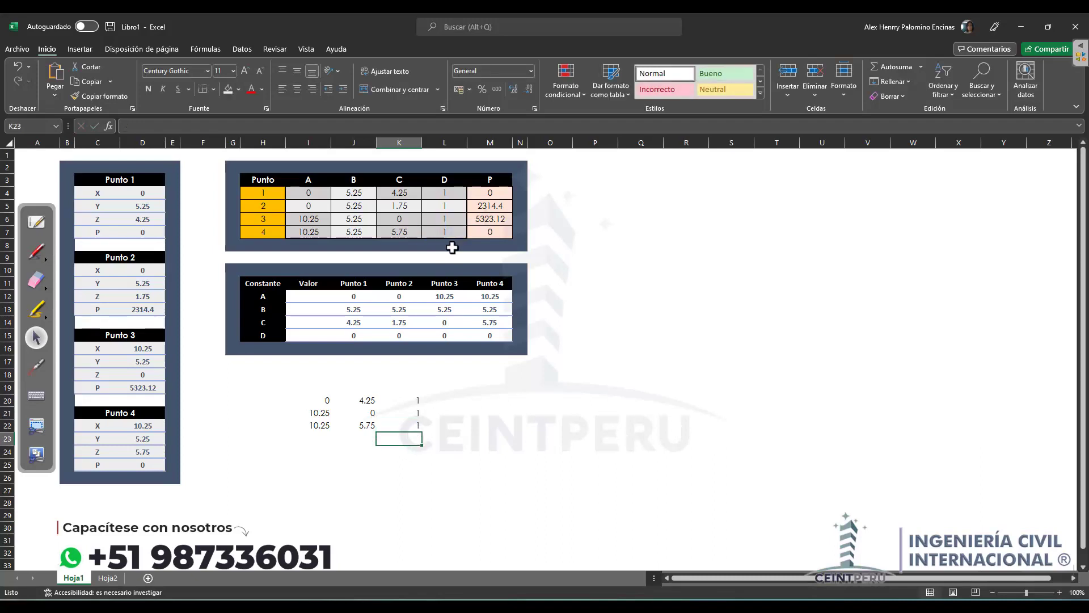
Step: Format the reduced matrix I20:K22 with all borders, a light gray fill and centered values
drag(324, 400, 391, 432)
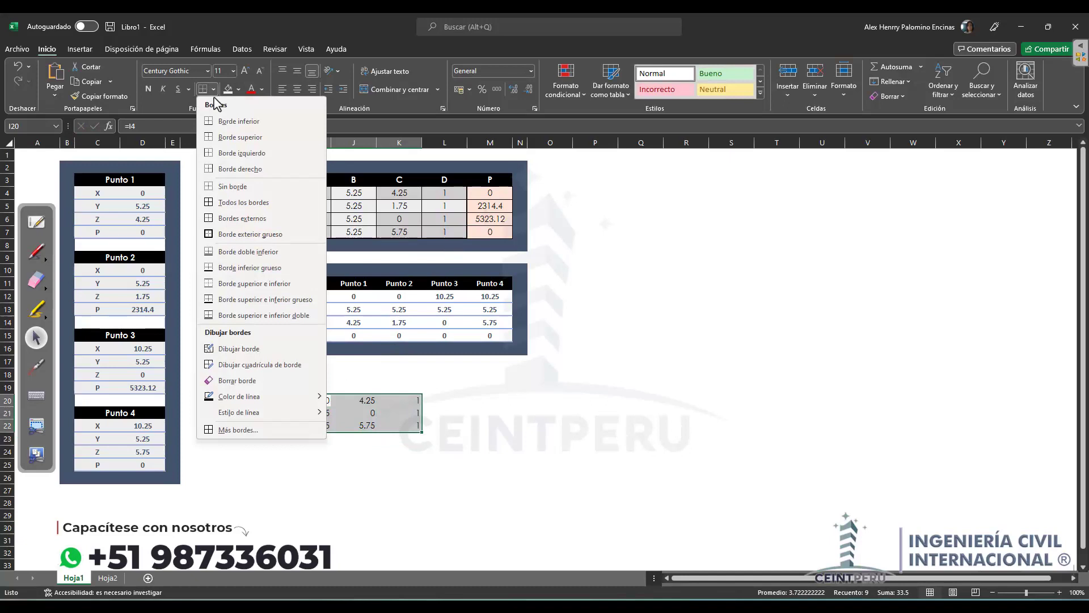
click(215, 202)
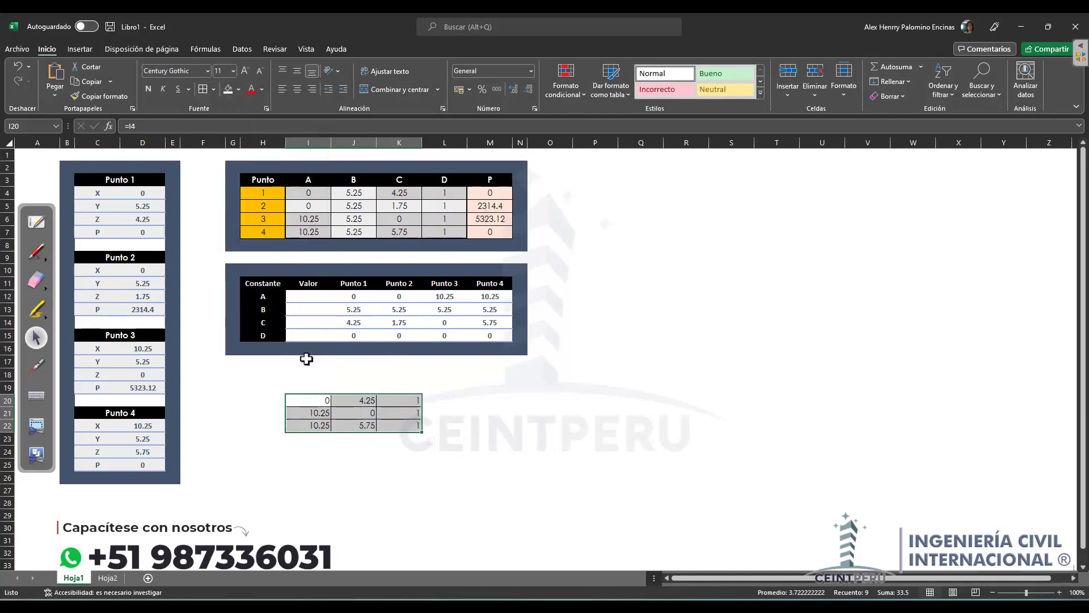
click(258, 90)
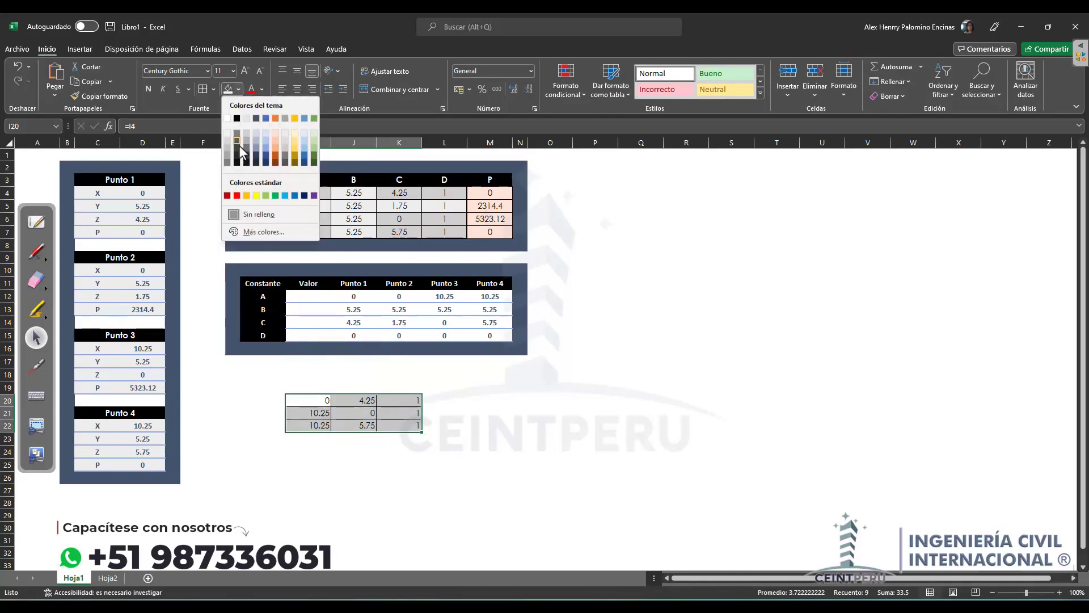
key(Escape)
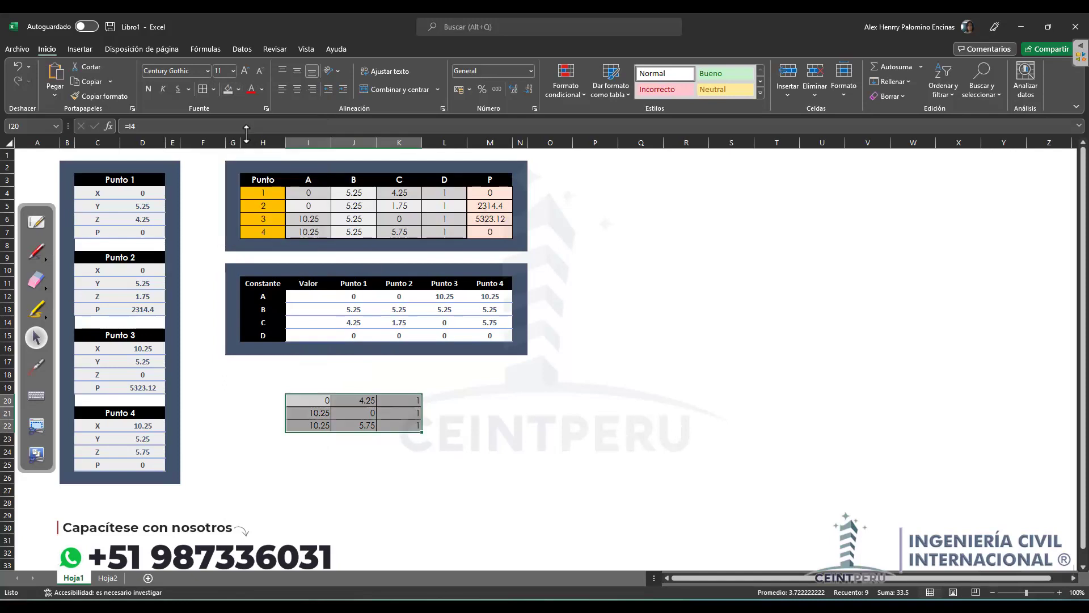
click(297, 90)
click(347, 400)
click(305, 406)
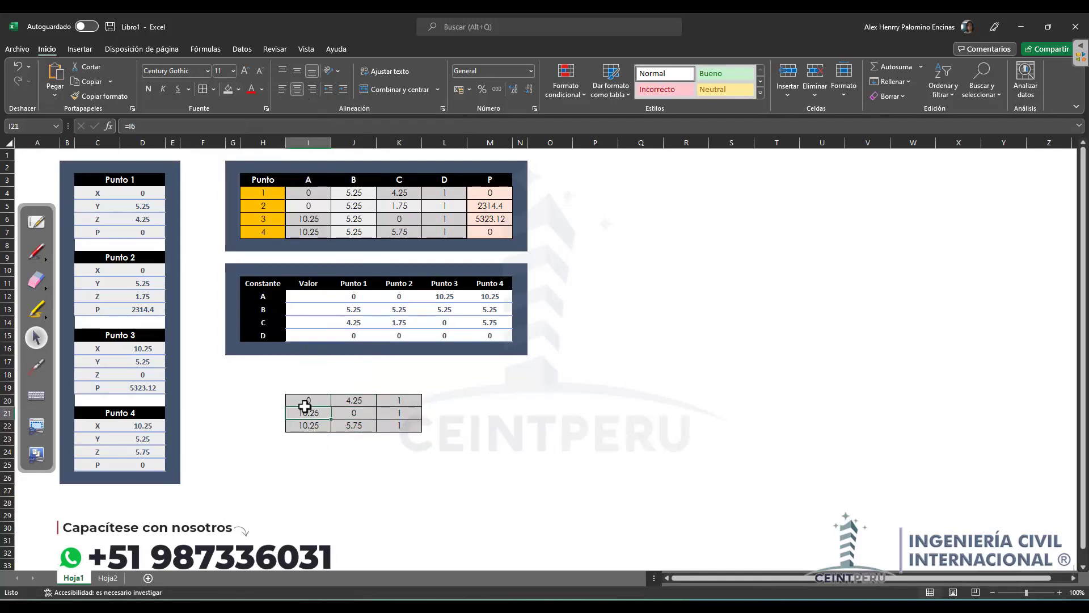
click(305, 403)
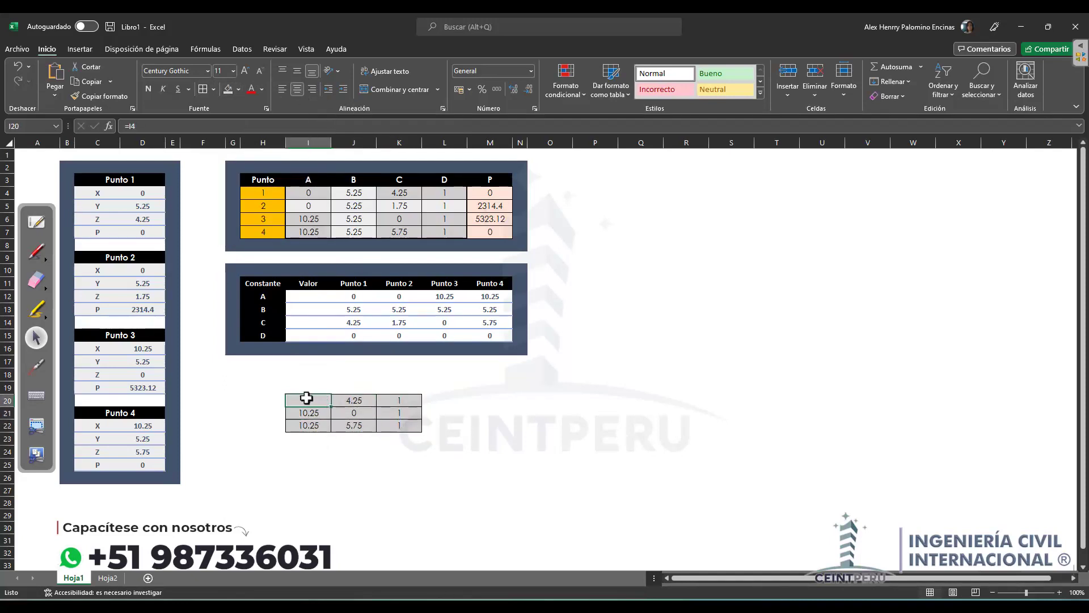
drag(318, 397, 397, 427)
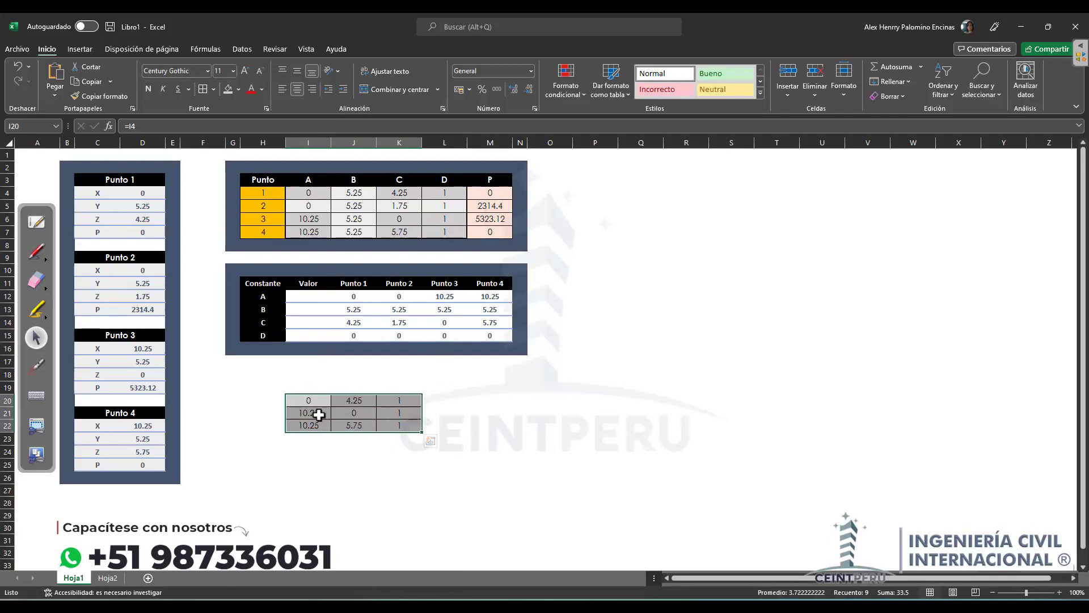
click(442, 415)
click(471, 401)
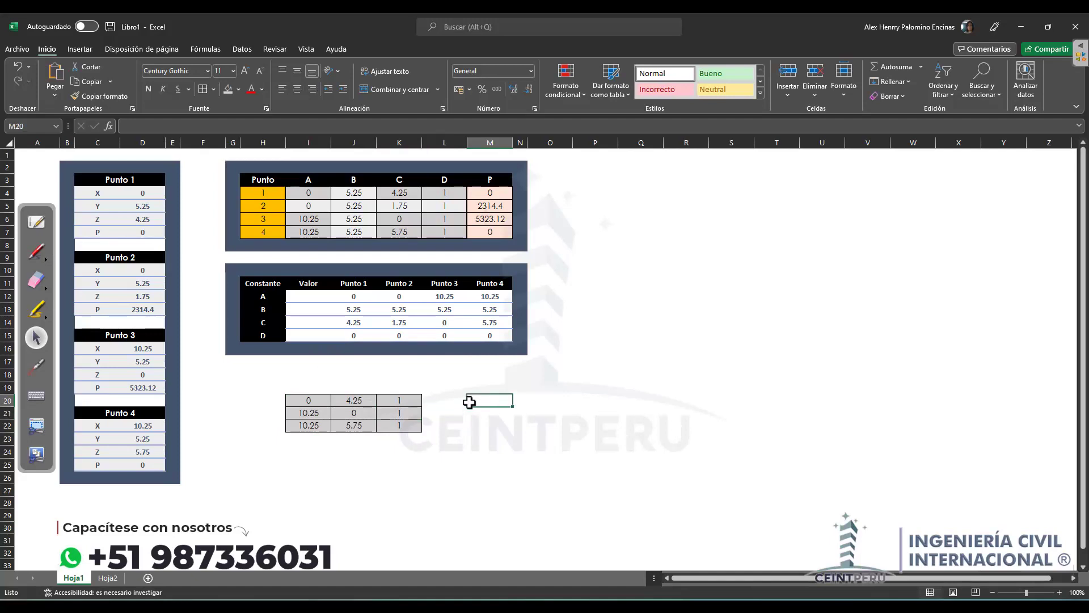
drag(484, 402, 534, 401)
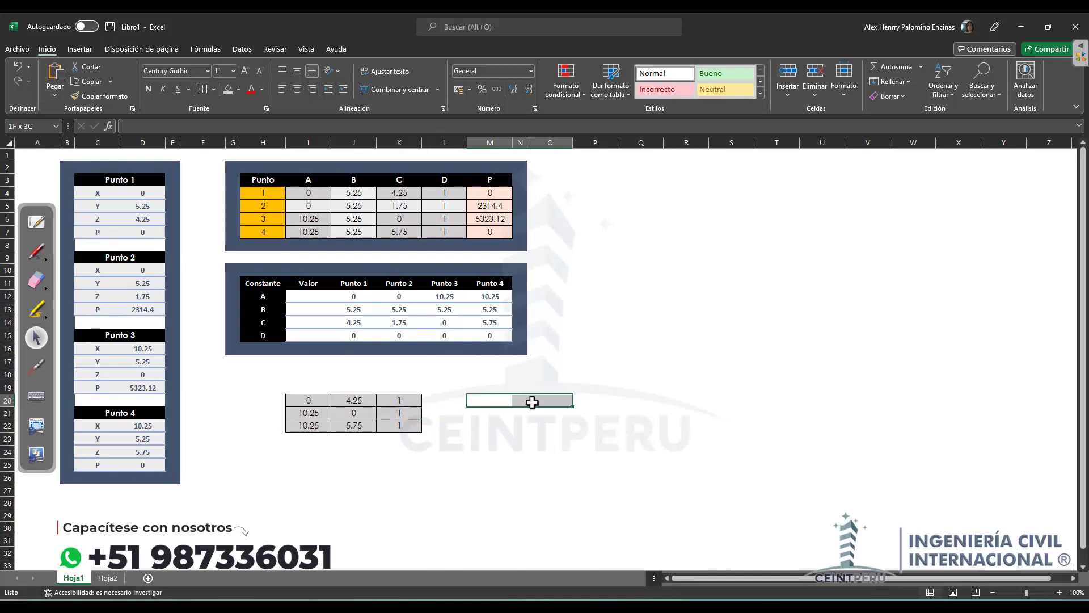
click(482, 427)
Step: Compute the inverse of the reduced matrix in I24:K26 with the array formula =MINVERSA(I20:K22) and check its cells
drag(299, 451, 388, 471)
text(=min)
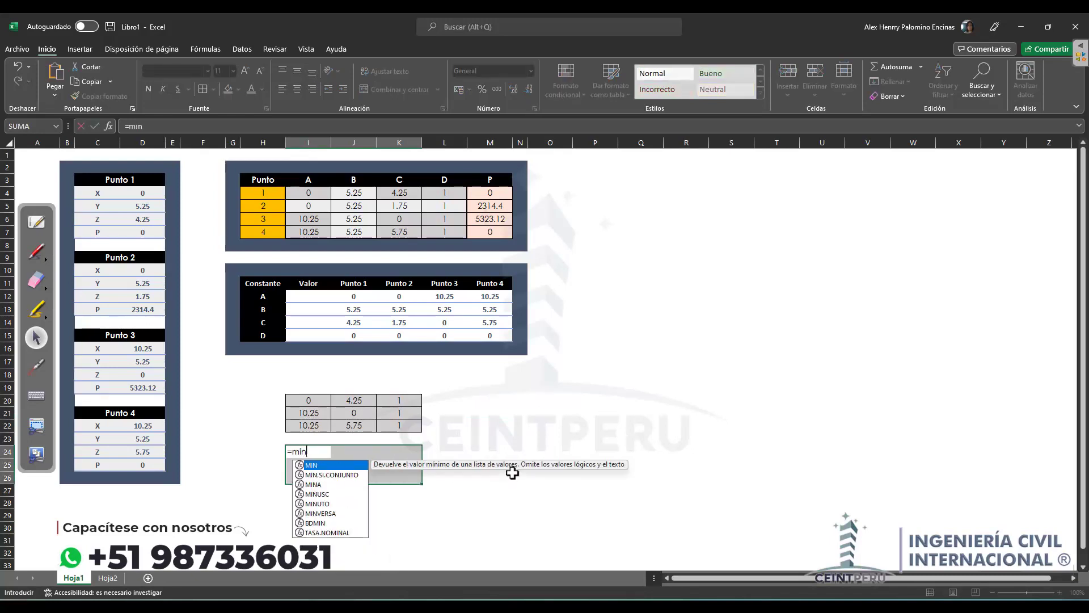
text(ver)
key(Tab)
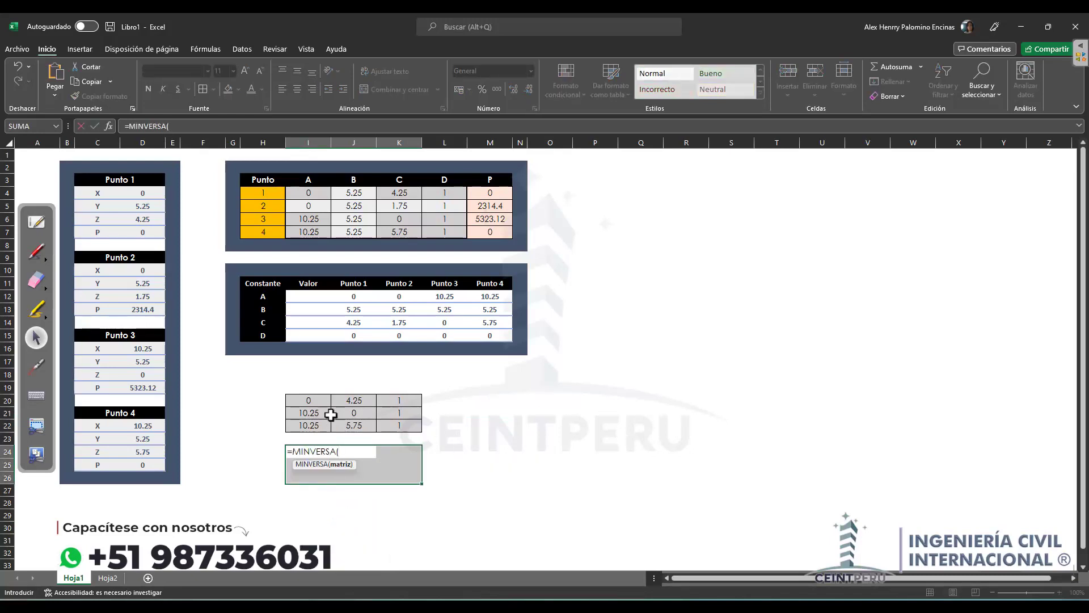
drag(318, 396, 413, 427)
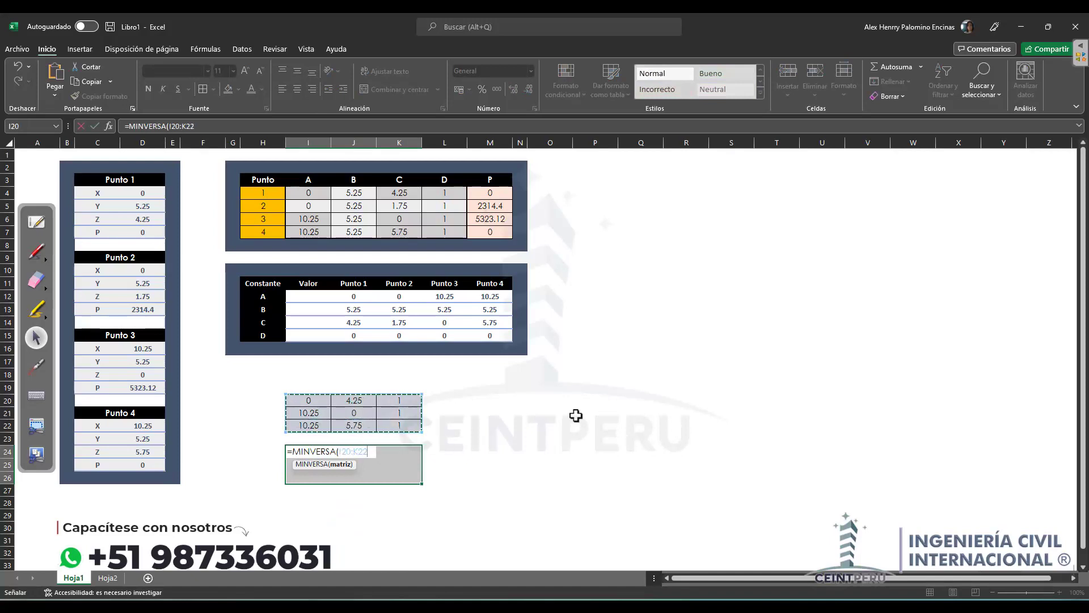
text())
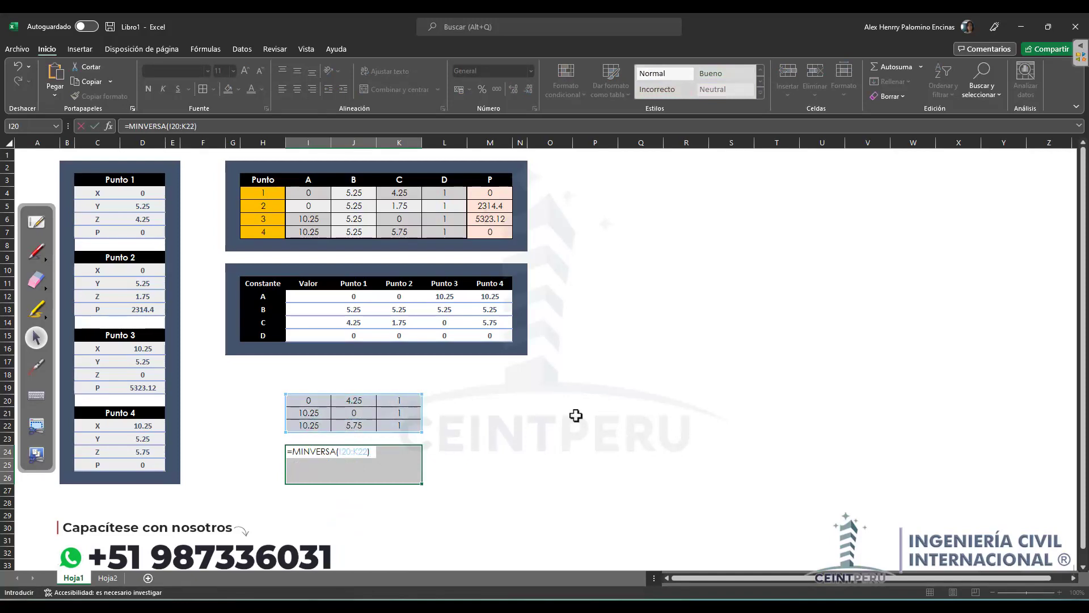
key(ctrl+shift+Return)
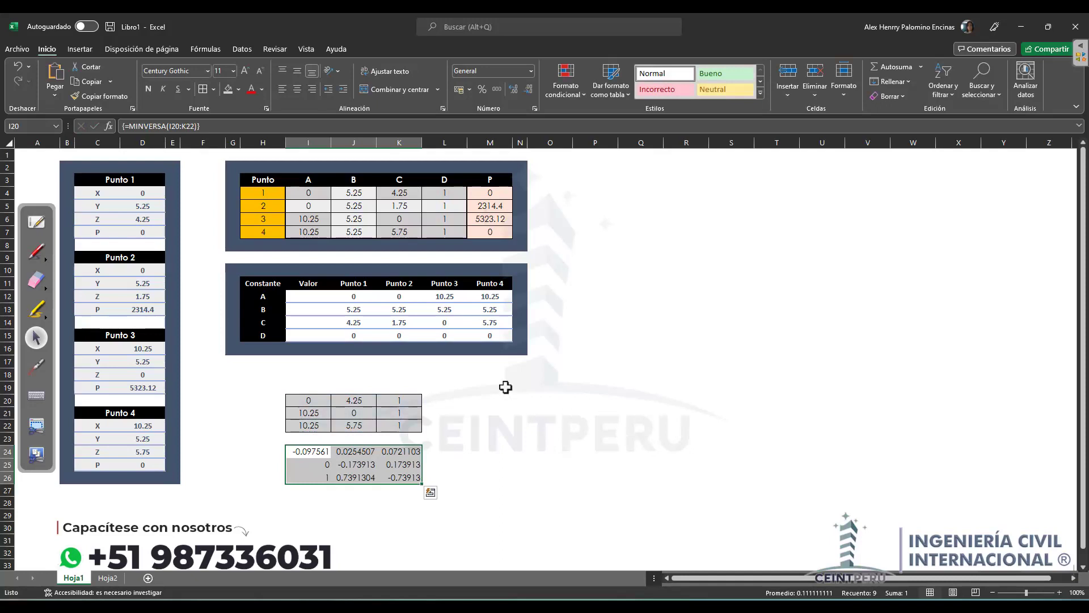
click(343, 453)
click(316, 476)
click(316, 462)
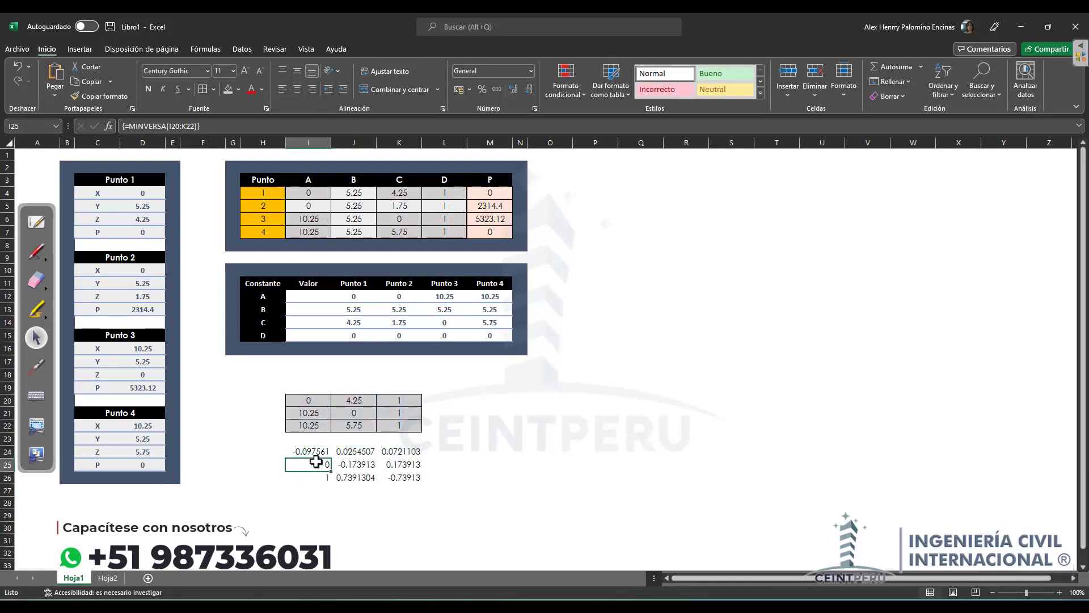
click(314, 451)
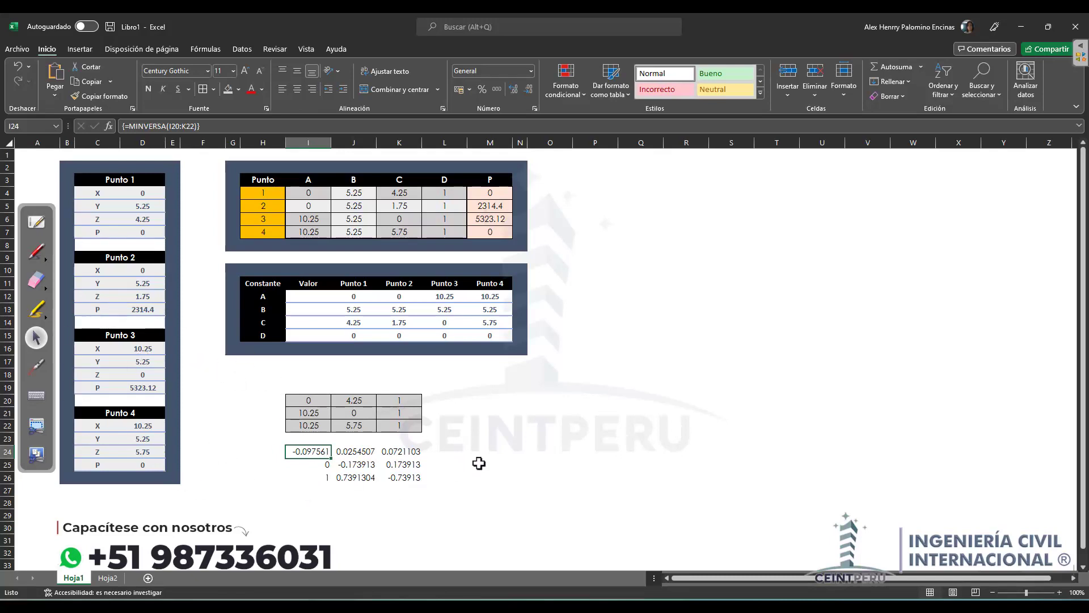
Step: Link C4:E6 on Hoja2 to the reduced matrix by entering =Hoja1!I20 in C4 and filling it across the 3x3 range
click(108, 578)
click(128, 189)
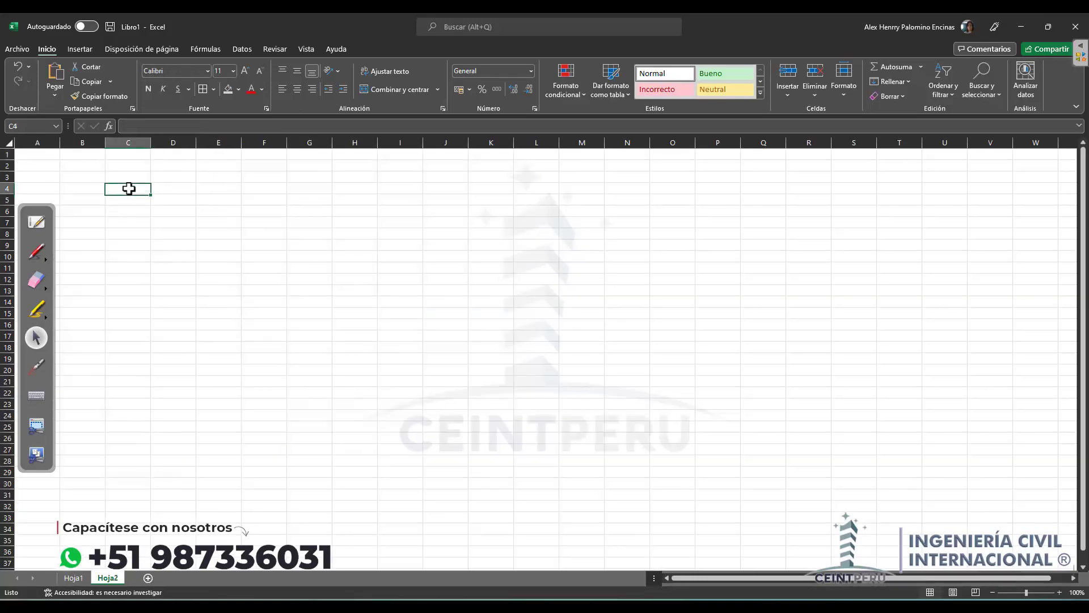
text(=)
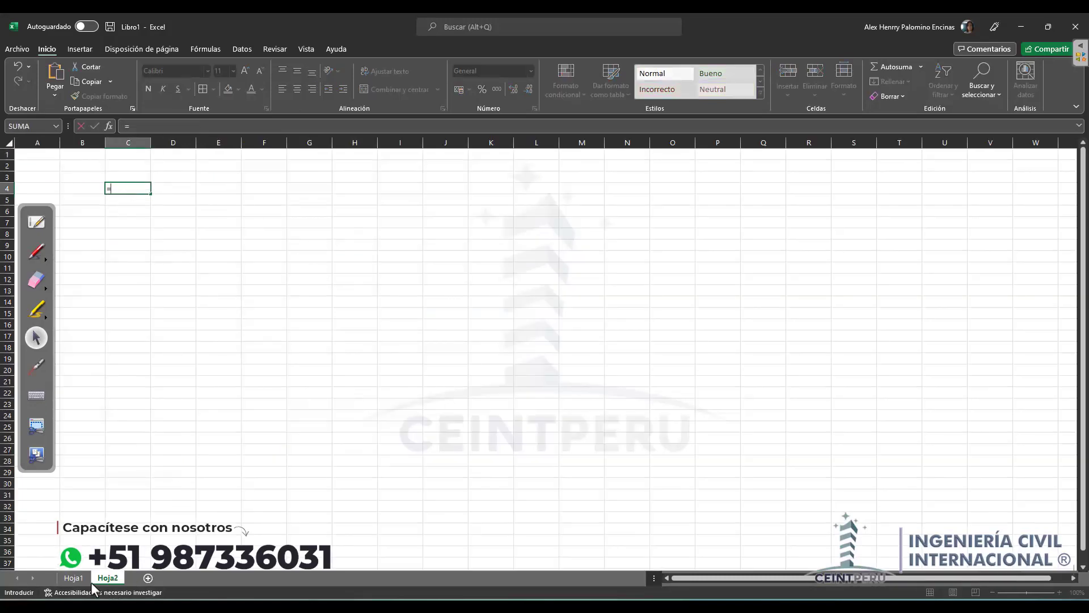
click(74, 577)
click(302, 404)
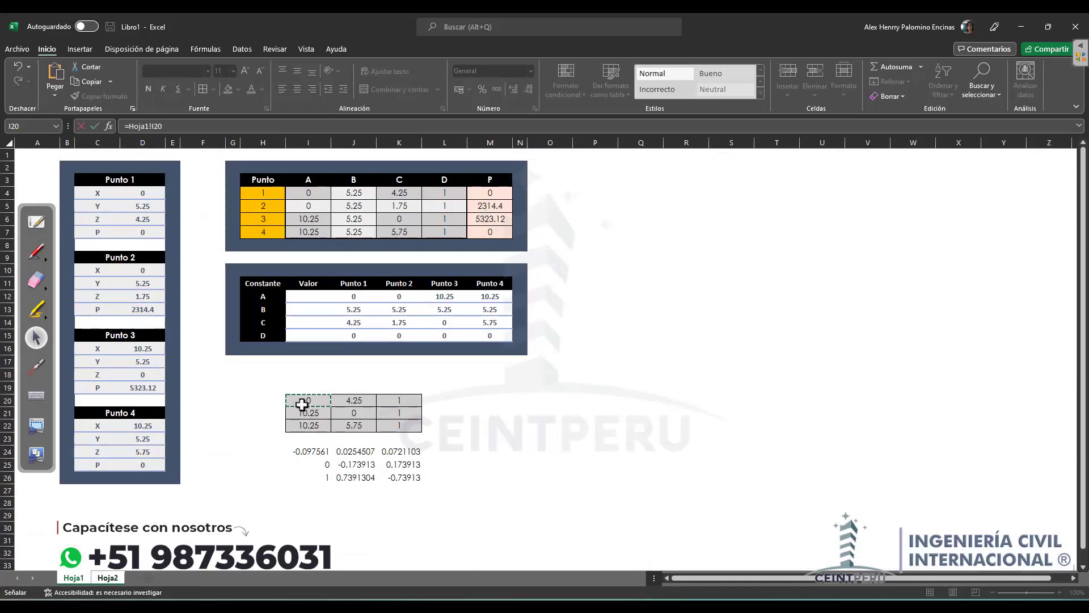
key(Return)
click(128, 186)
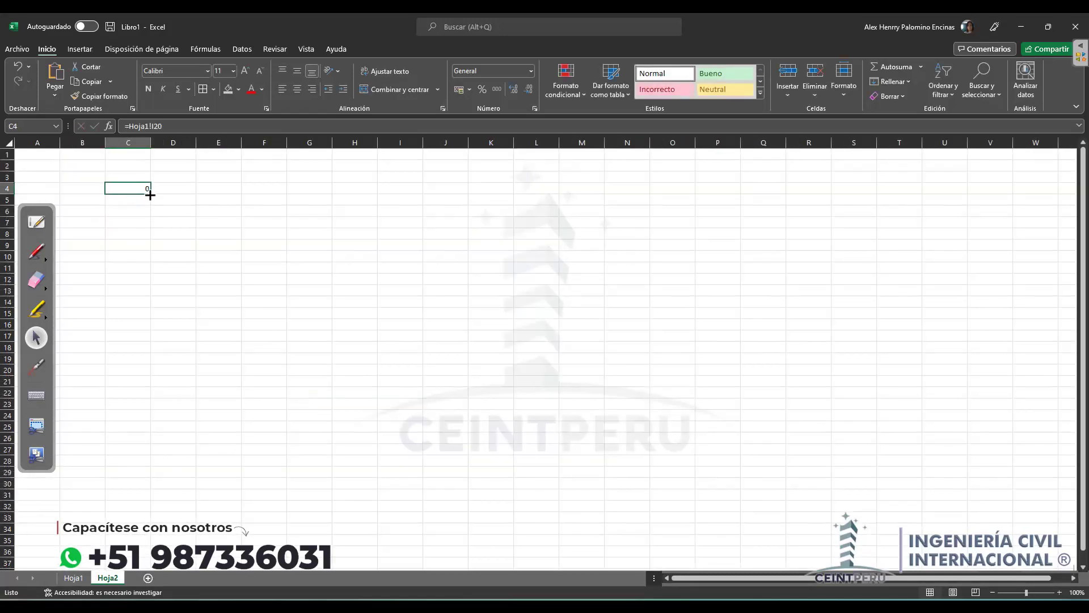
drag(150, 193, 237, 212)
Step: Enter the first identity-matrix column beside the linked matrix, with 1, 0 and 0 in F4:F6
click(278, 186)
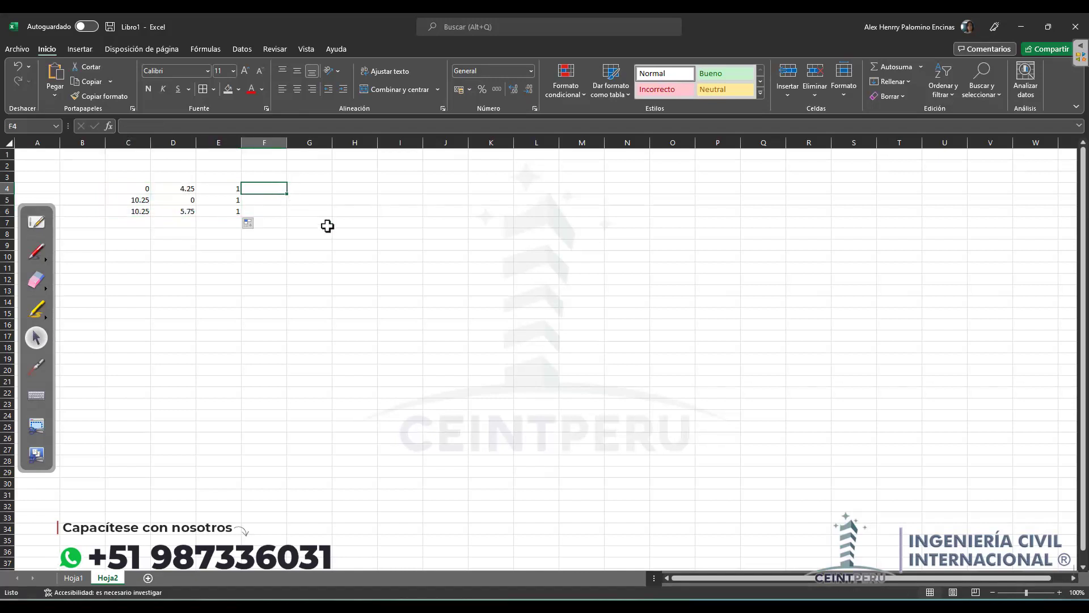
text(1)
key(Return)
text(0)
key(Return)
text(0)
key(Return)
text(1)
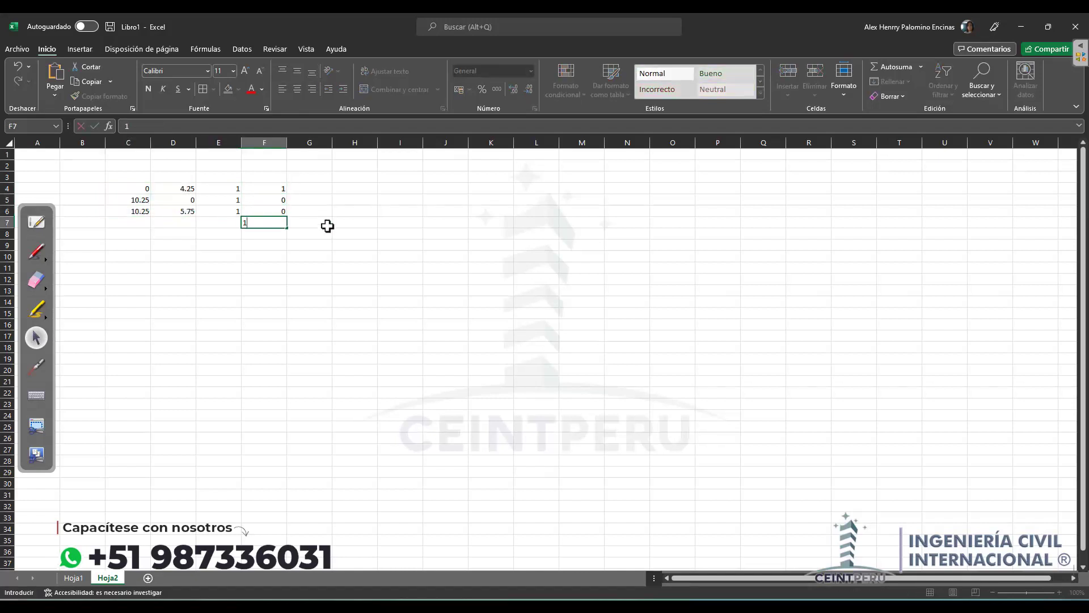
key(Escape)
Step: Enter the second identity-matrix column in G4:G6 with the values 0, 1 and 0
key(Up)
key(Right)
key(Up)
key(Up)
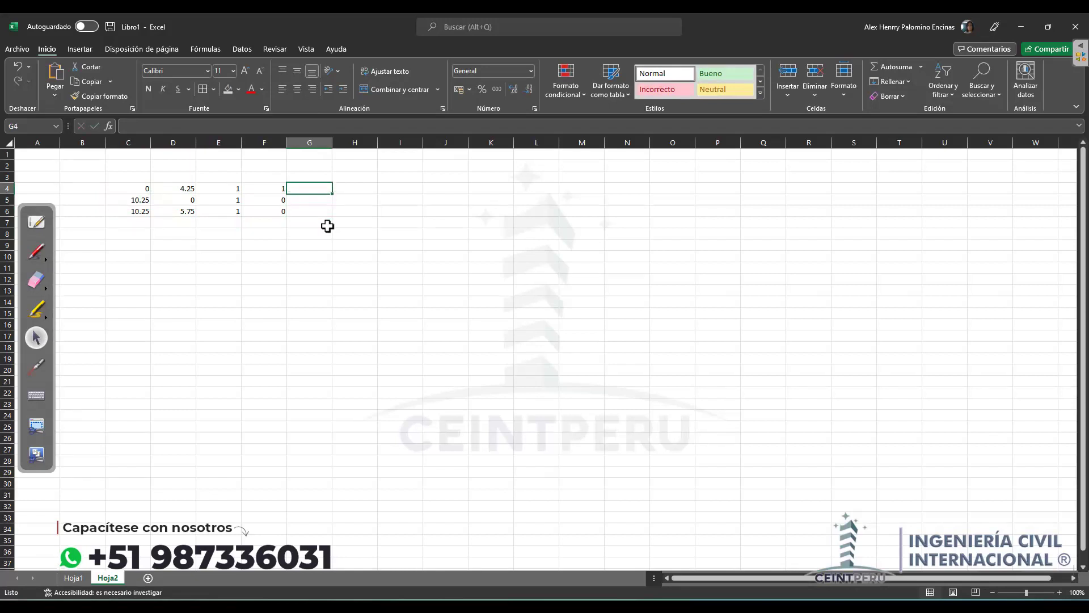
text(0)
key(Return)
text(1)
key(Return)
text(0)
key(Return)
key(Right)
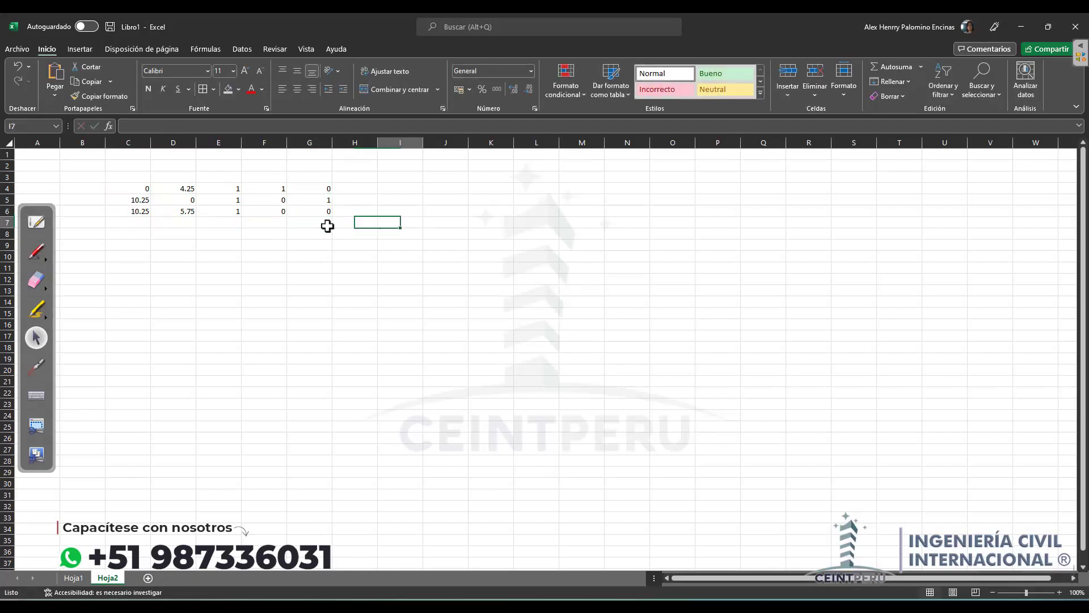
Step: Enter the third identity-matrix column in H4:H6 with the values 0, 0 and 1
key(Up)
key(Up)
key(Up)
text(0)
key(Return)
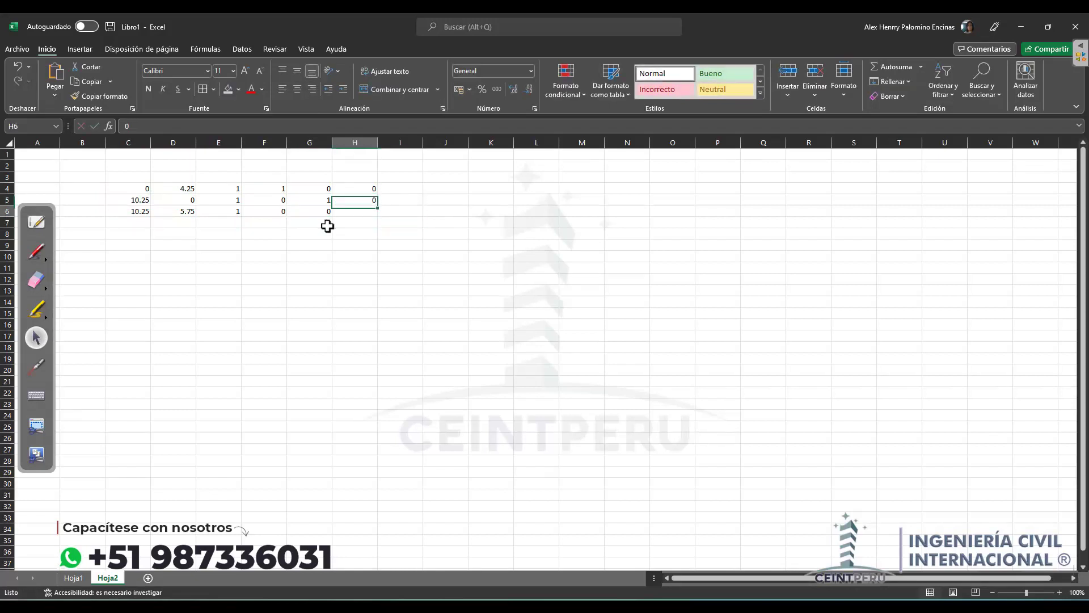
text(0)
key(Return)
text(1)
key(Return)
Step: Center the augmented matrix C4:H6 and fill its coefficient part C4:E6 with light gray (Gris claro, Fondo 2)
drag(146, 190, 366, 211)
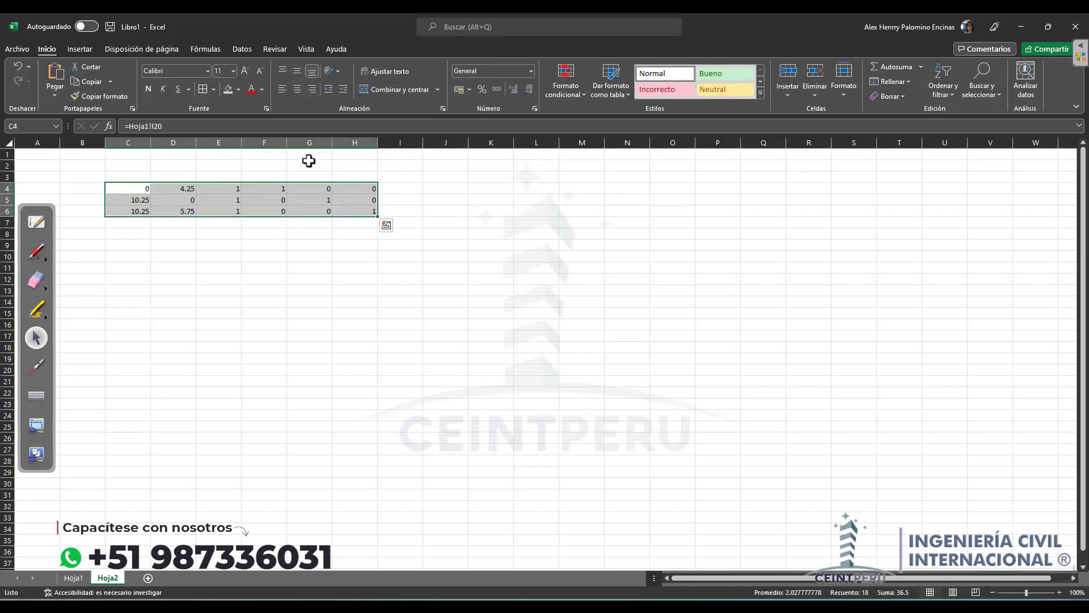
click(297, 89)
drag(131, 192, 222, 215)
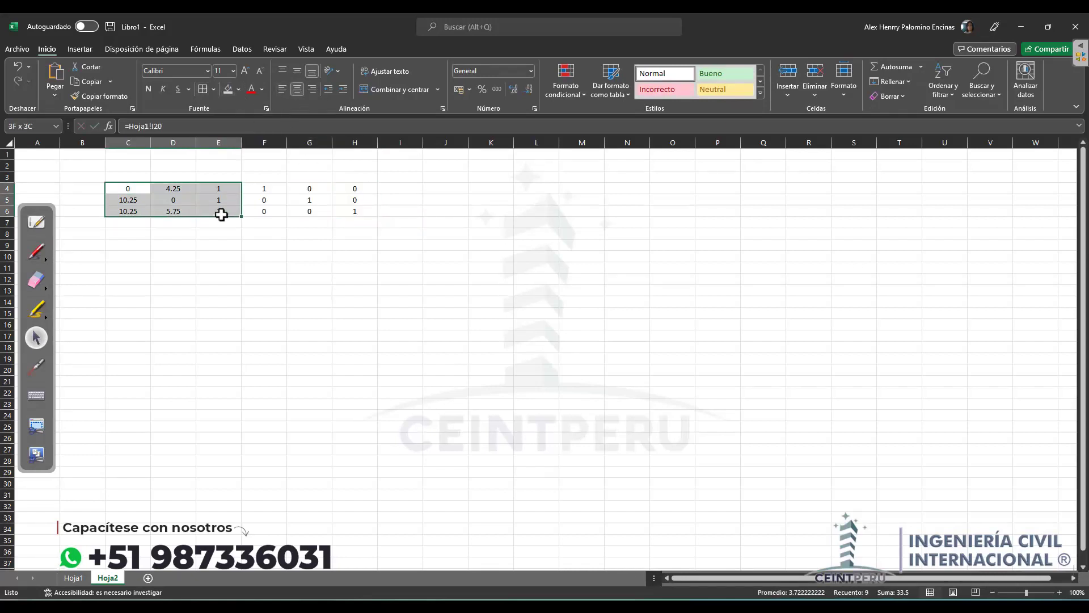
click(237, 90)
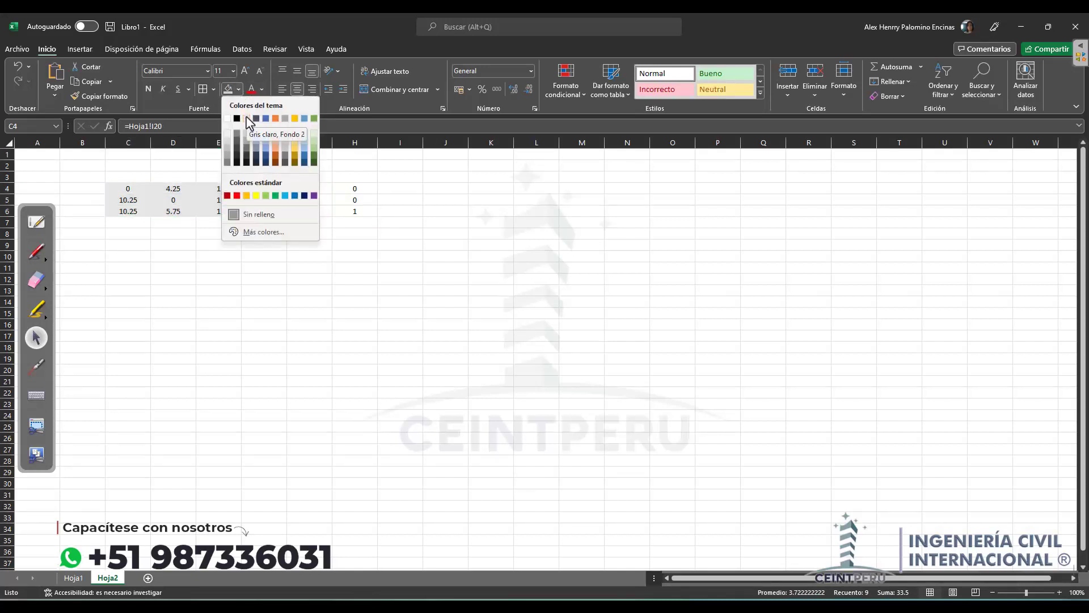
click(247, 119)
Step: Fill the identity part F4:H6 of the augmented matrix with a light yellow color
drag(257, 188, 349, 211)
click(239, 90)
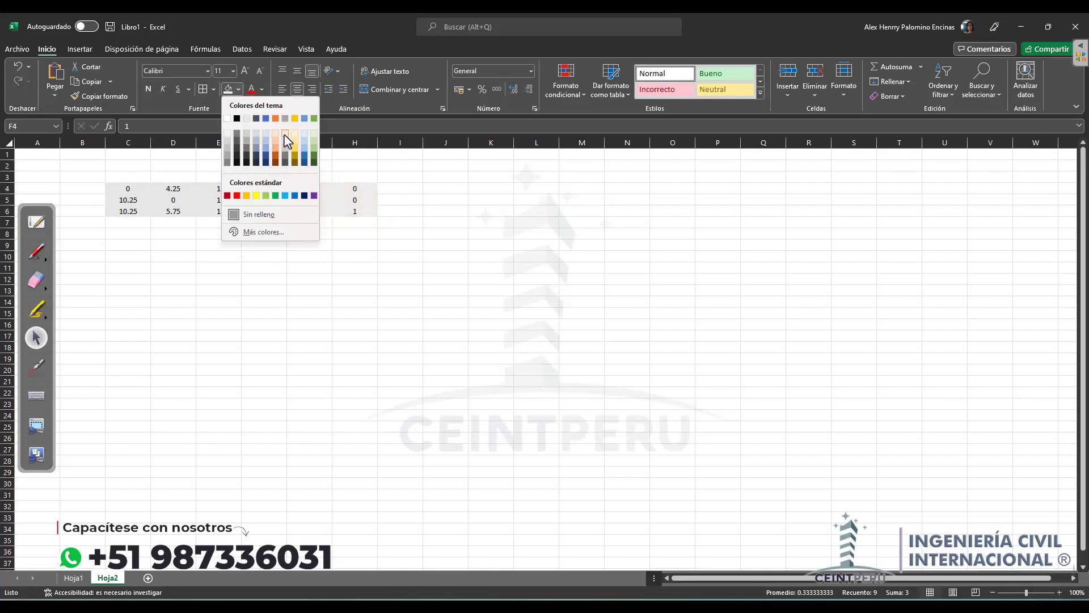
click(295, 138)
click(215, 285)
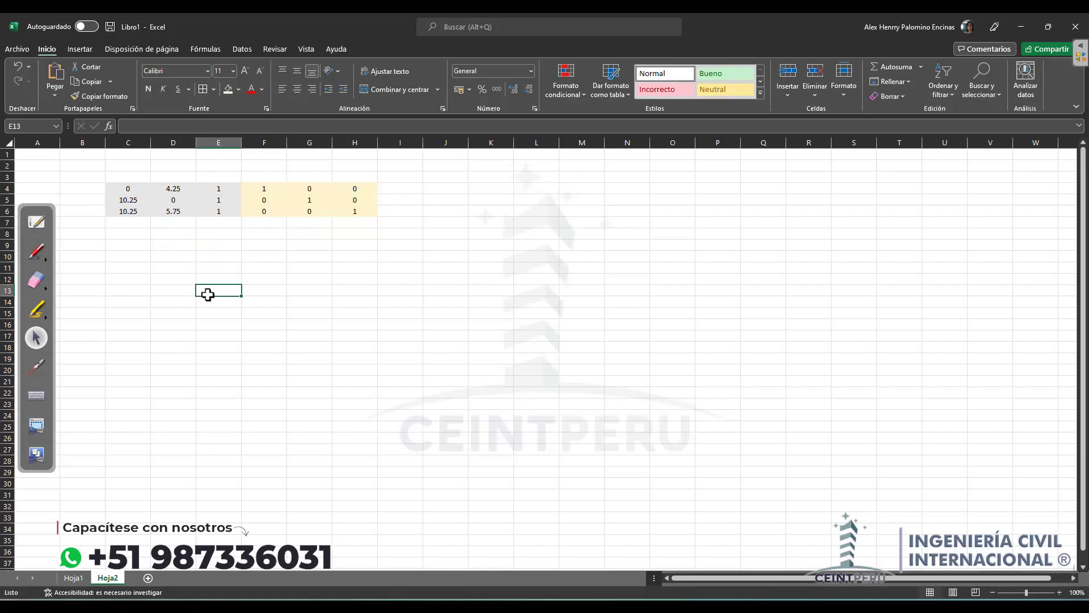
Step: Review the augmented matrix C4:H6 and compare it with the inverse in I24:K26 on Hoja1
click(176, 201)
click(134, 212)
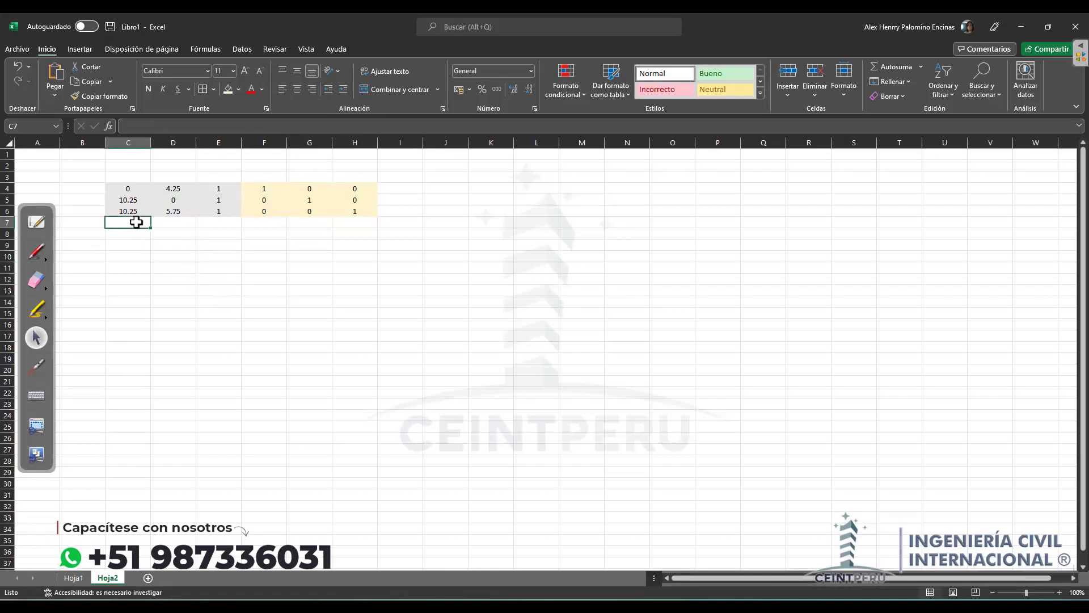
click(127, 196)
drag(134, 187, 358, 210)
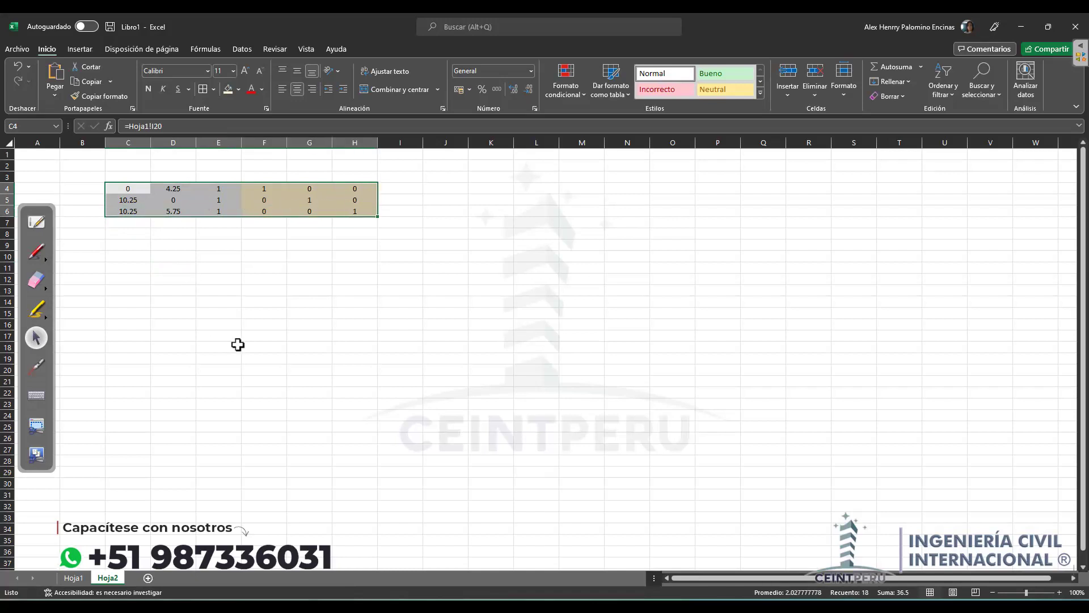
click(75, 579)
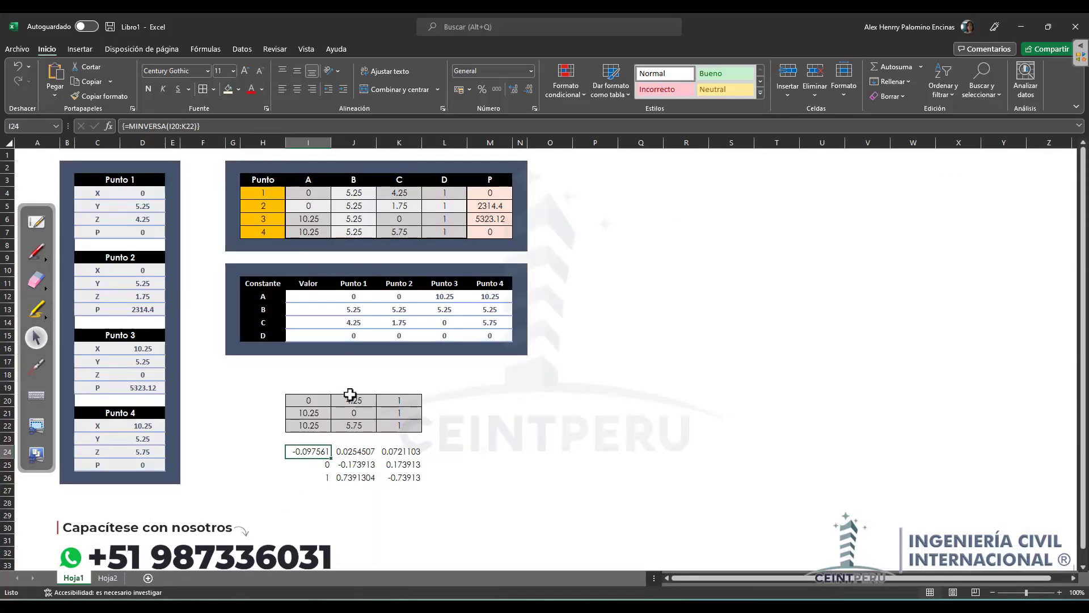
drag(311, 452, 381, 481)
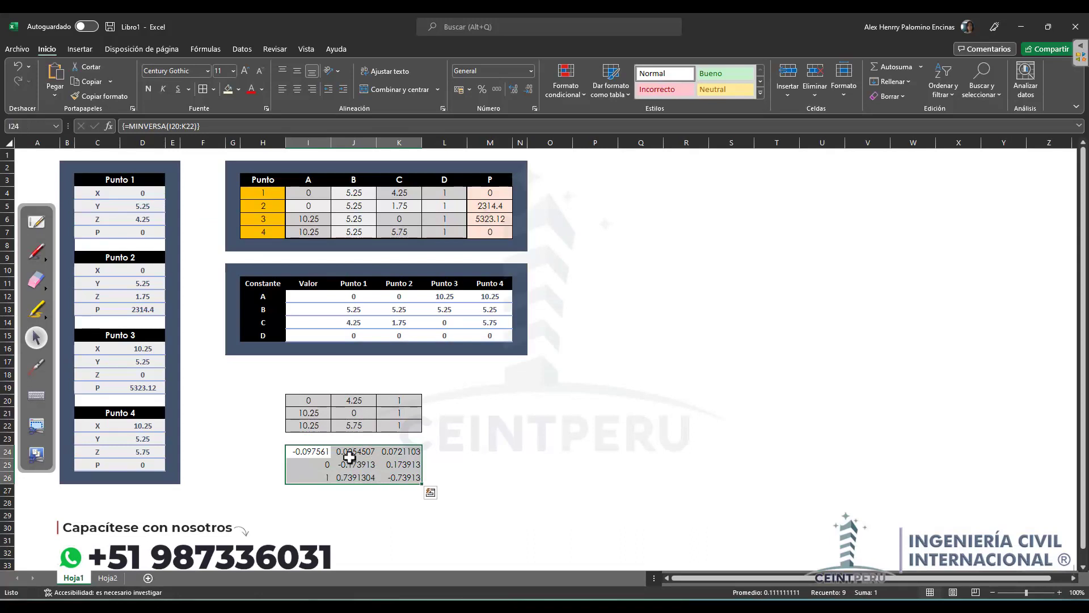
click(108, 579)
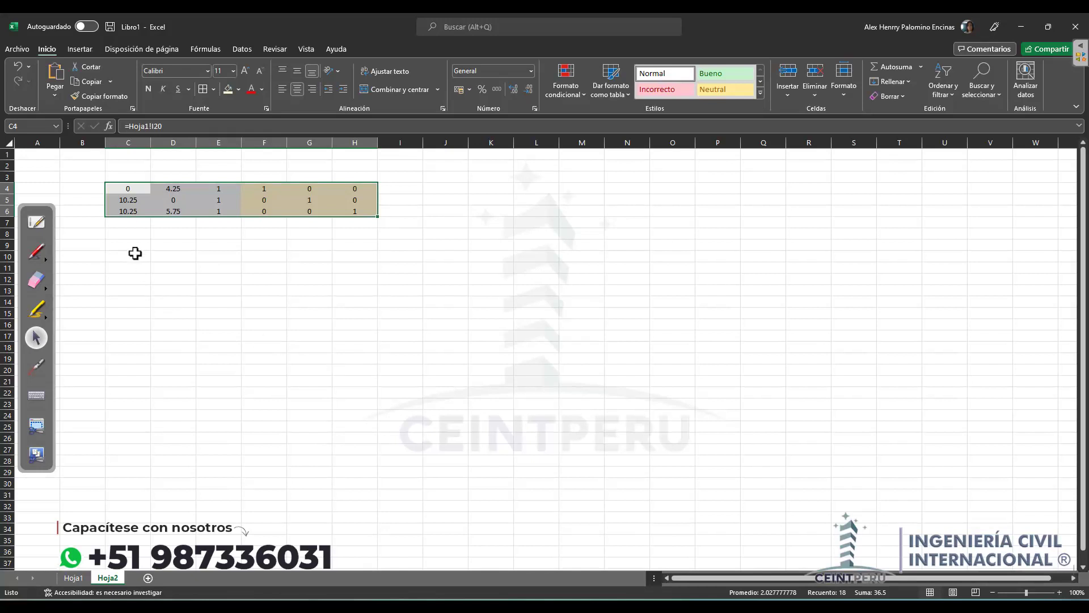
Step: Examine the main diagonal cells C4, D5 and E6 of the augmented matrix on Hoja2
click(131, 233)
click(132, 190)
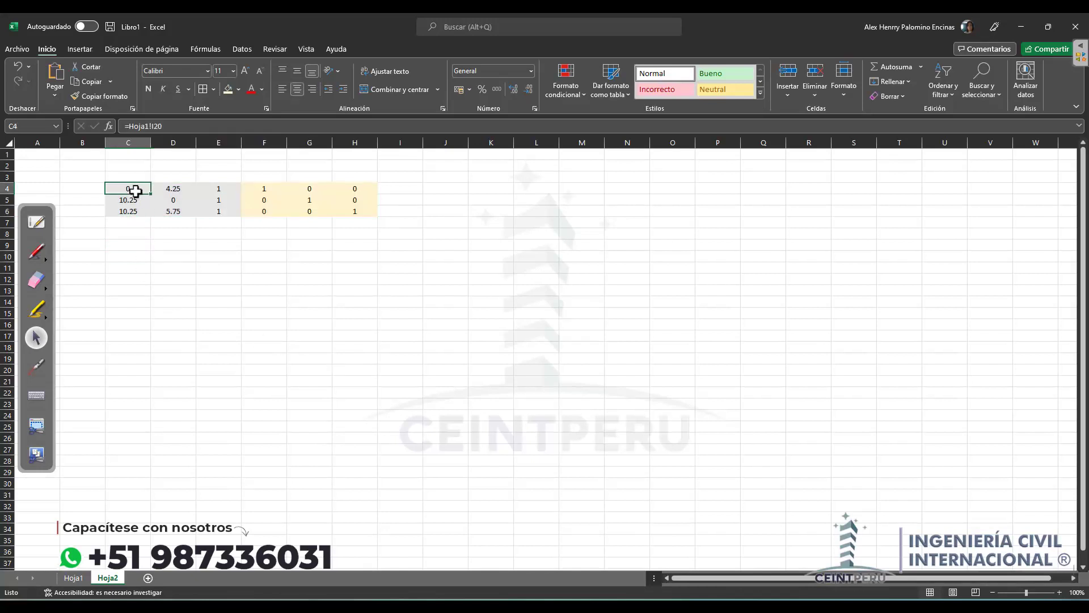
ctrl+click(171, 202)
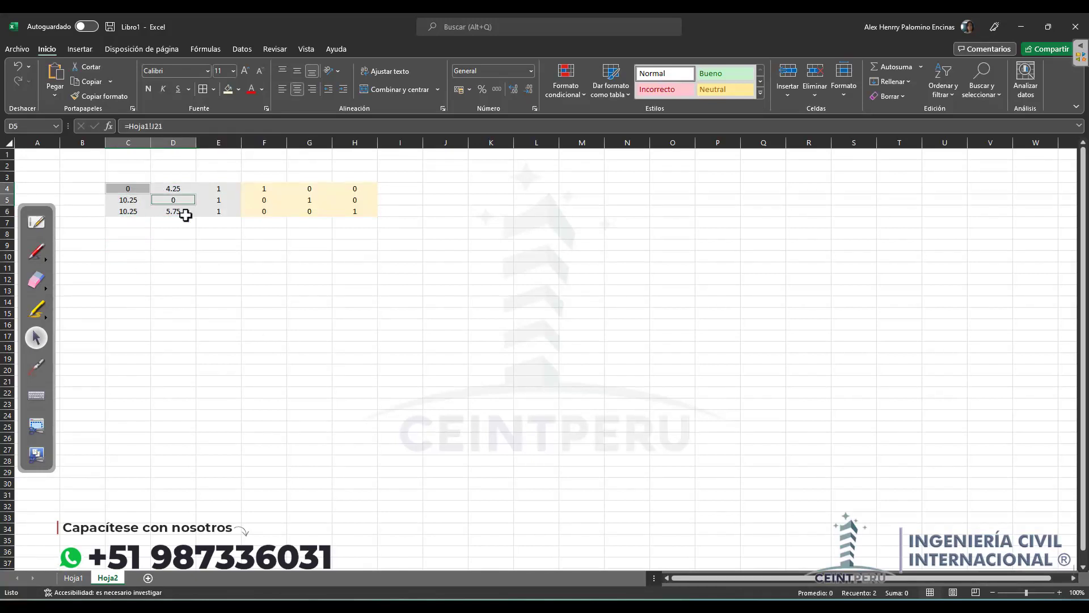
ctrl+click(214, 212)
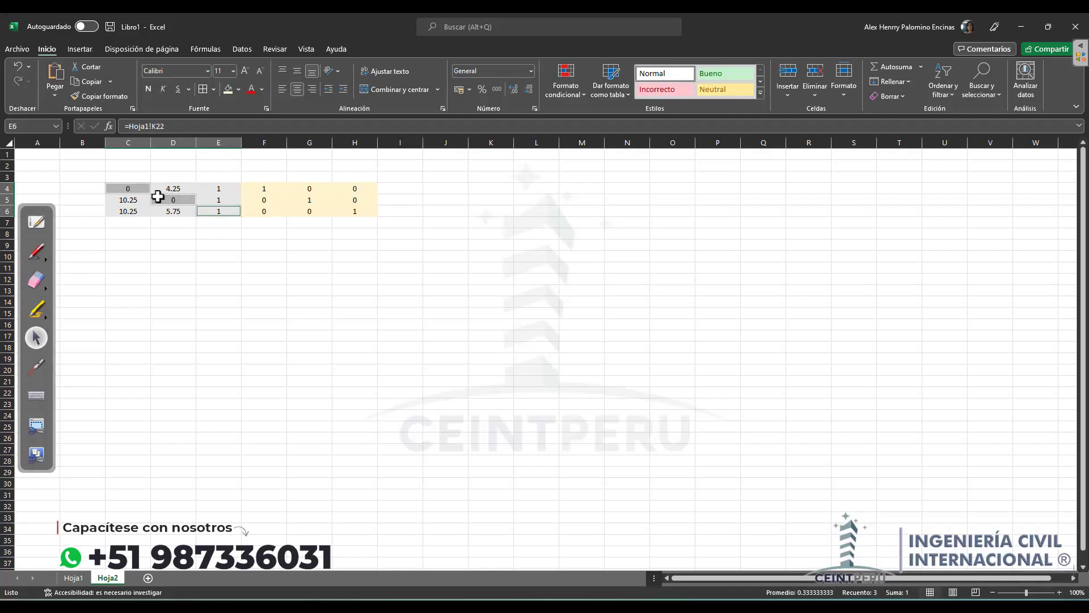
click(131, 191)
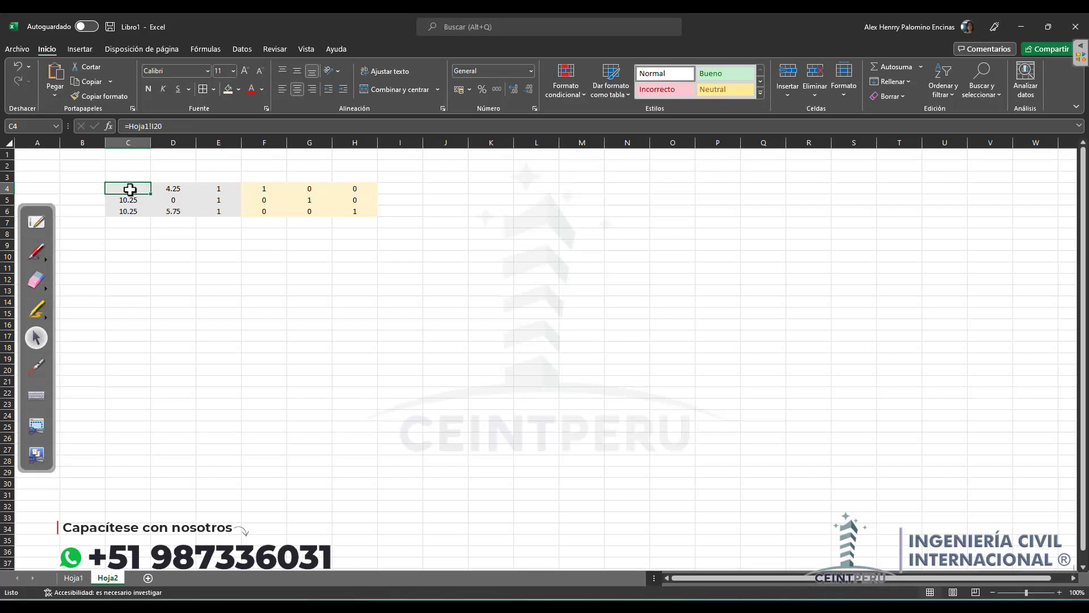
click(169, 202)
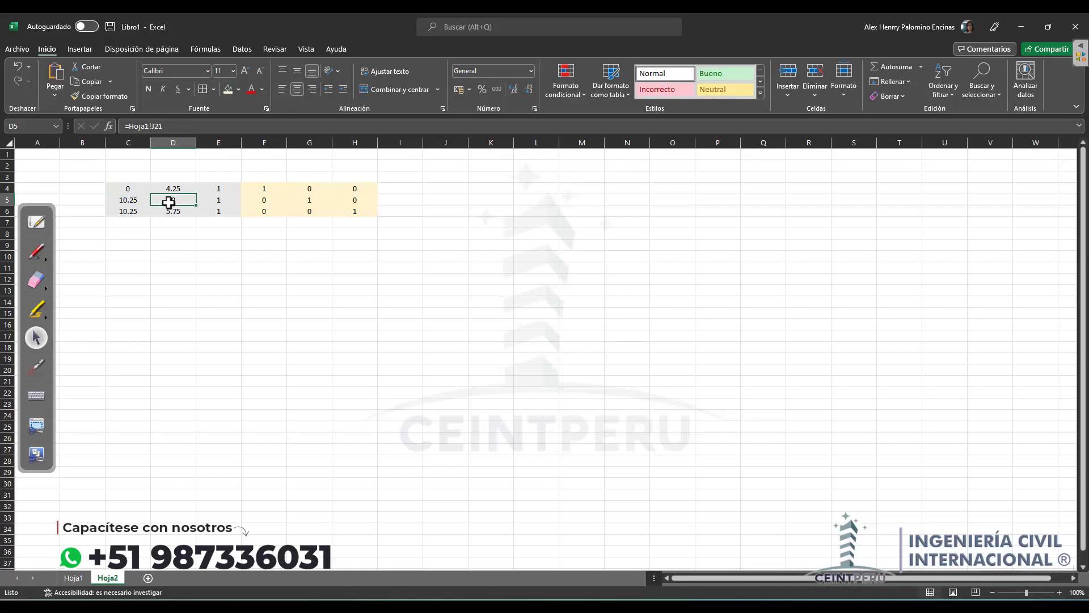
click(209, 211)
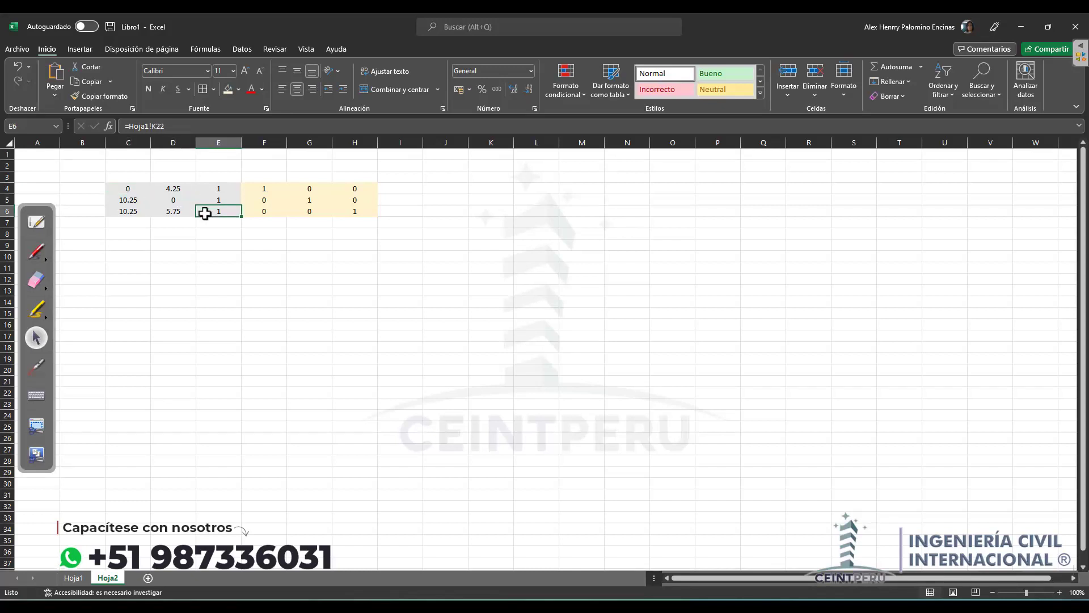
click(132, 191)
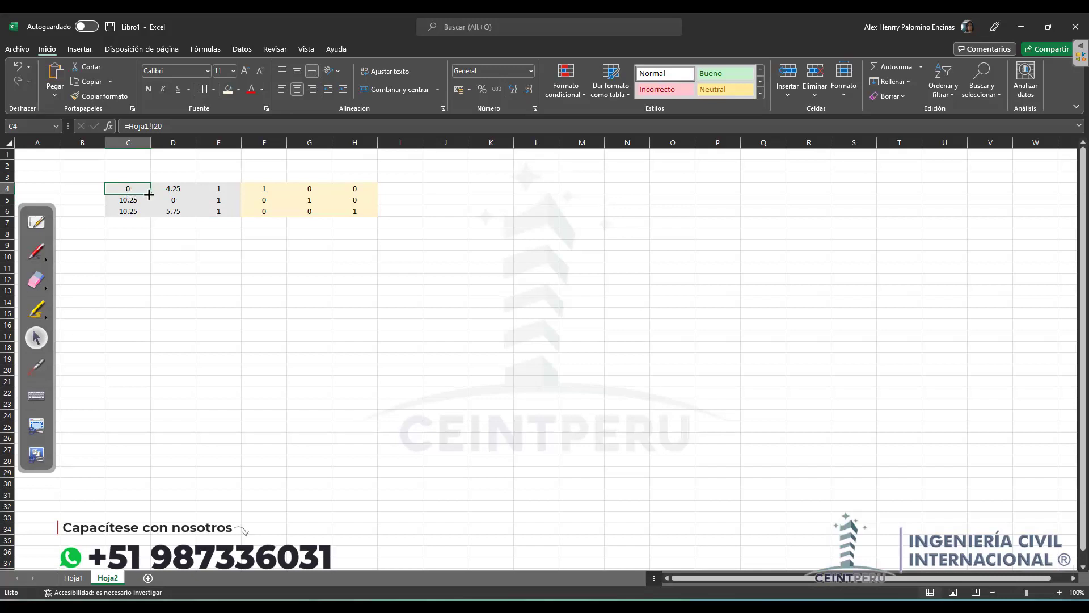
click(161, 192)
click(145, 187)
click(158, 191)
click(142, 189)
click(165, 203)
click(143, 191)
click(165, 199)
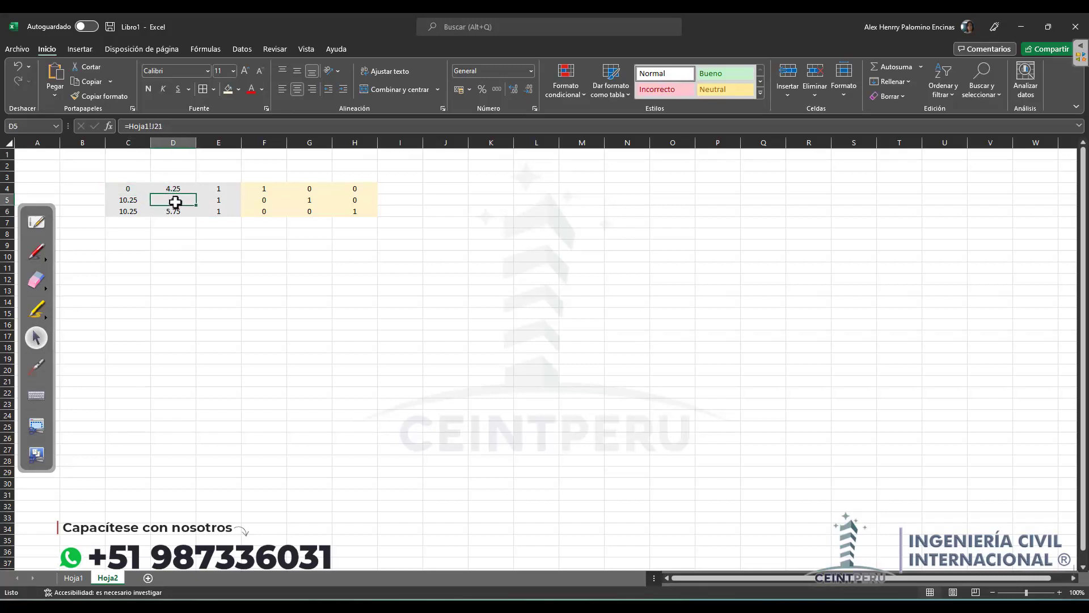
click(203, 211)
click(152, 196)
click(143, 190)
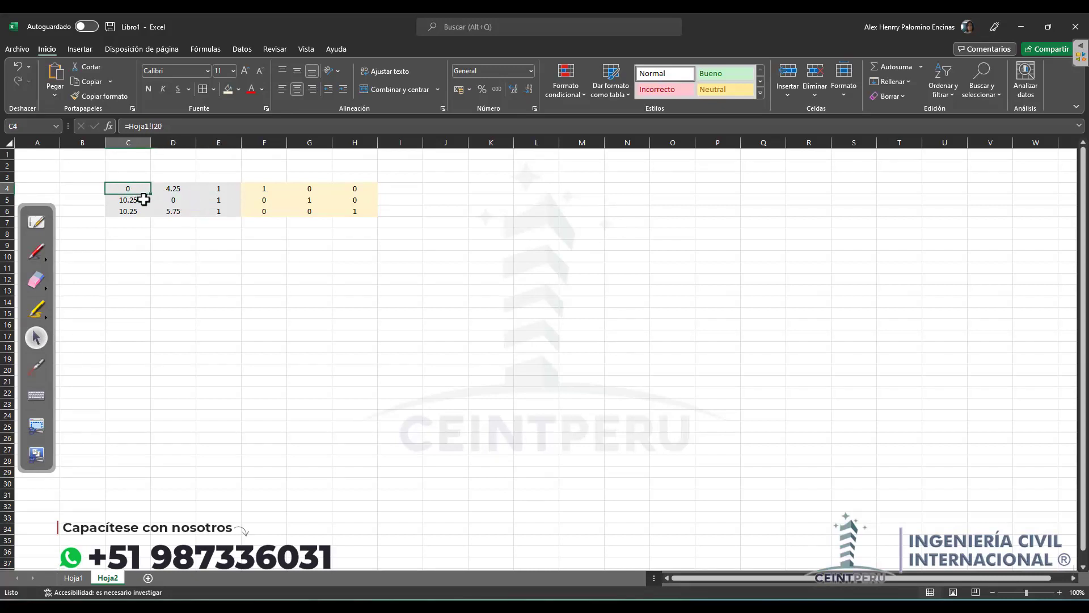
Step: Add the first two rows of the augmented matrix in C8:H8 by entering =C4+C5 in C8 and filling it across to H8
click(139, 245)
click(138, 233)
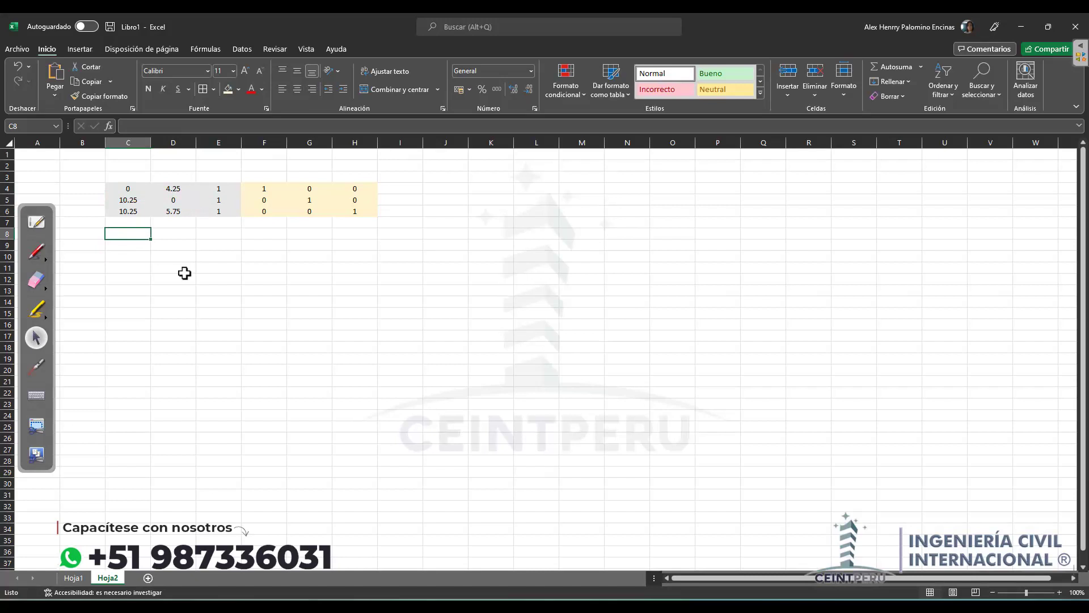
text(=)
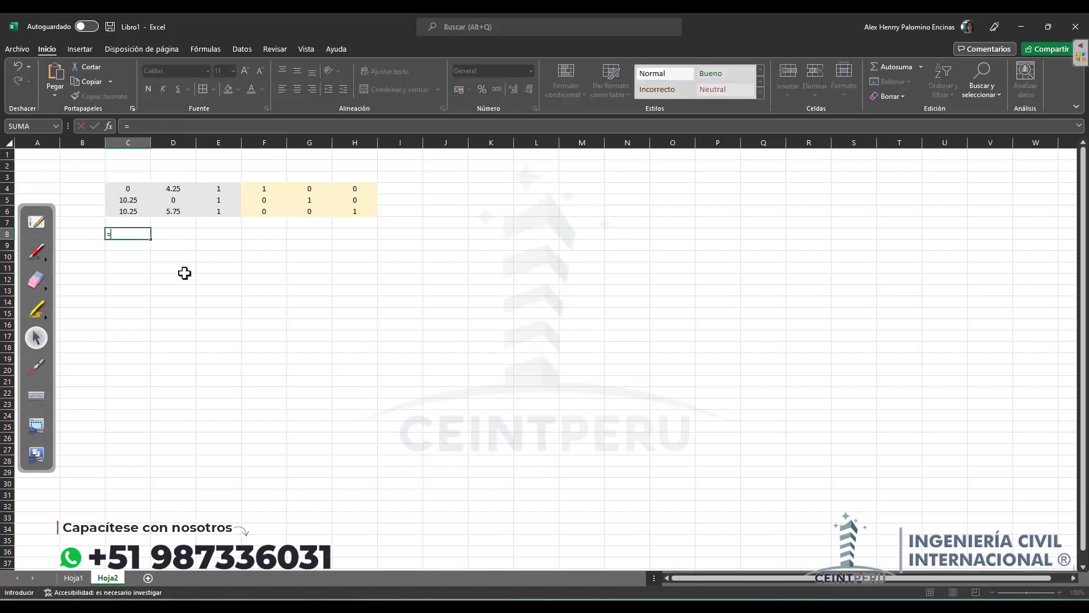
click(127, 191)
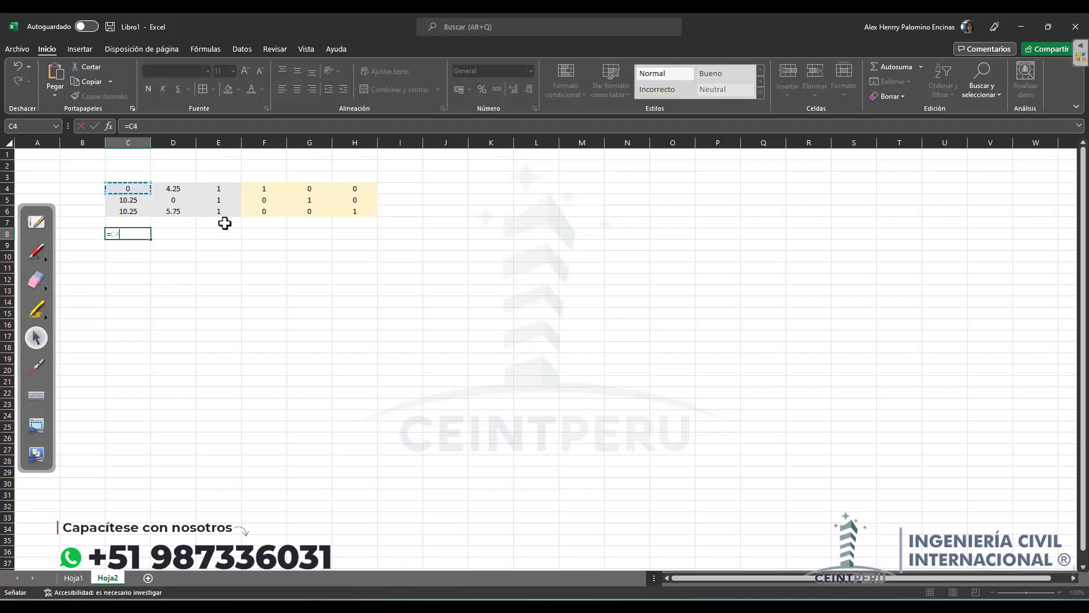
text(+)
click(145, 202)
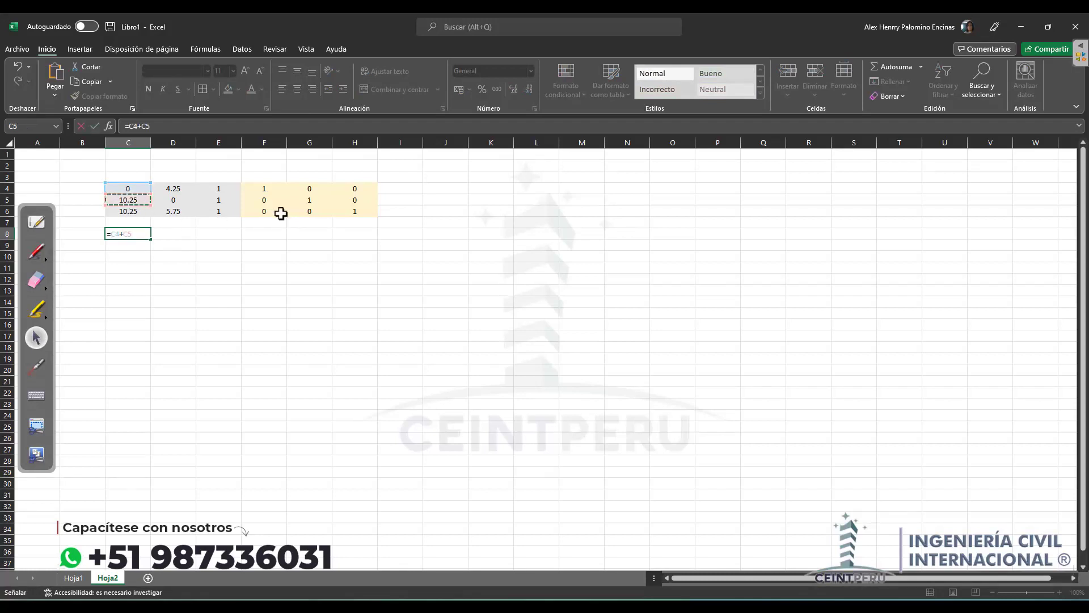
key(Return)
click(146, 235)
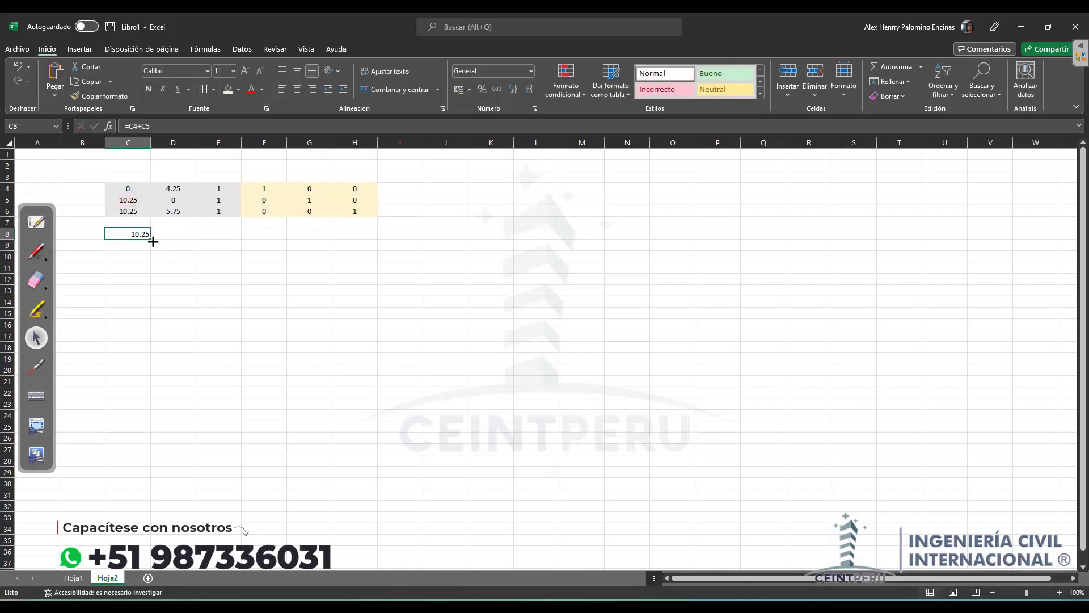
drag(150, 237, 358, 234)
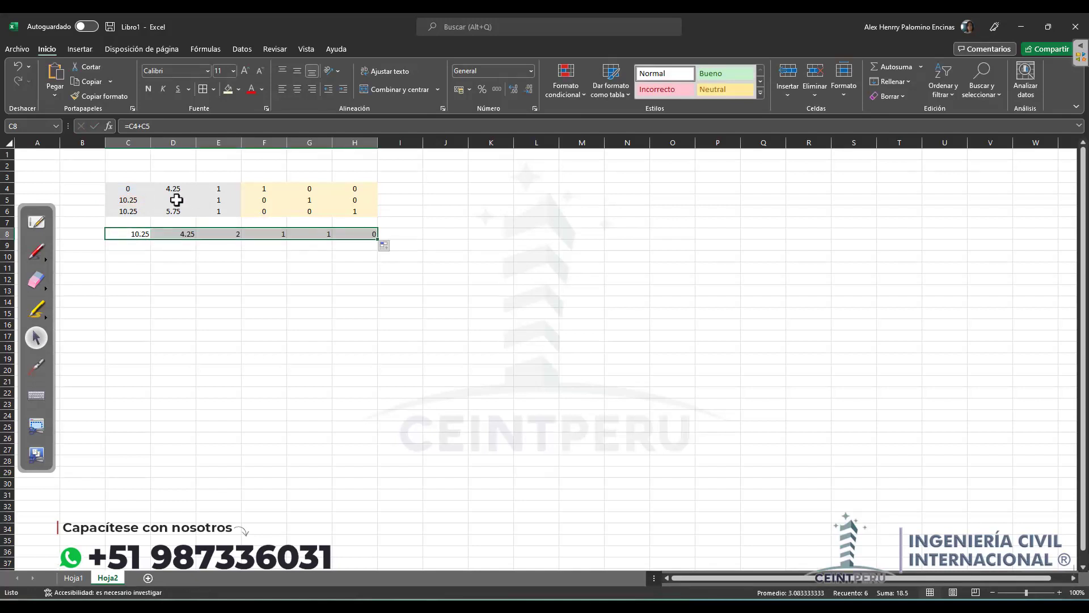
click(173, 201)
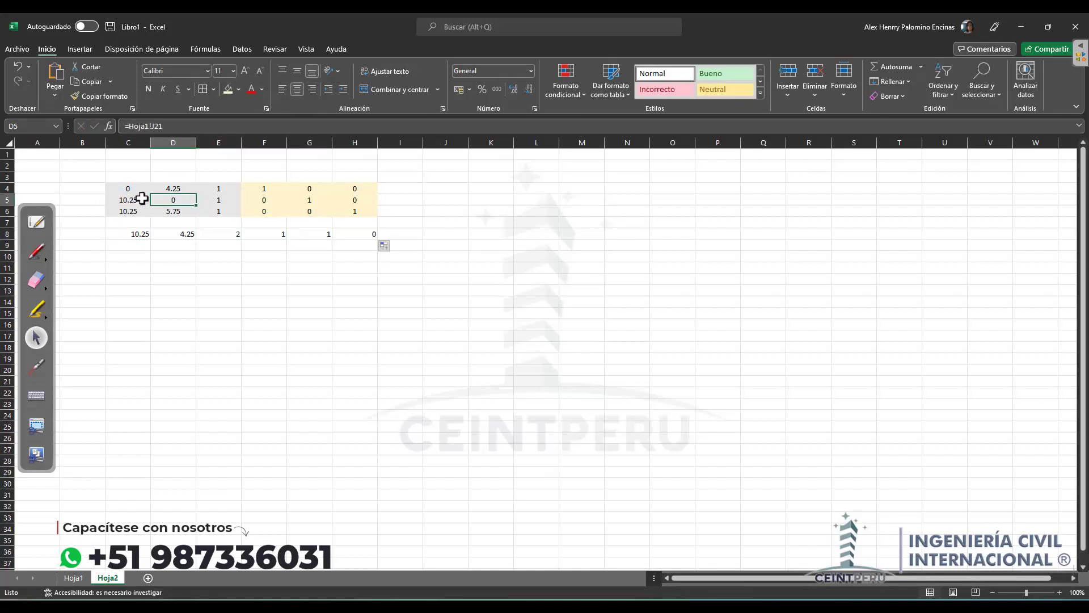
Step: Carry the second and third rows of the augmented matrix into C9:H10 by entering =C5 in C9 and filling it across and down
click(134, 245)
text(=)
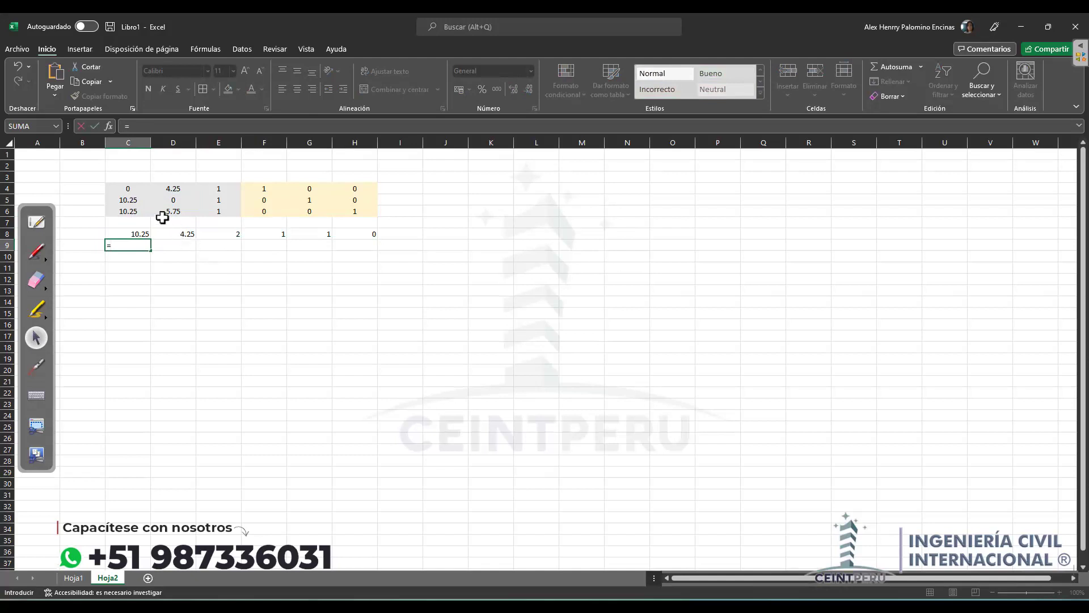
click(128, 199)
key(Tab)
click(139, 245)
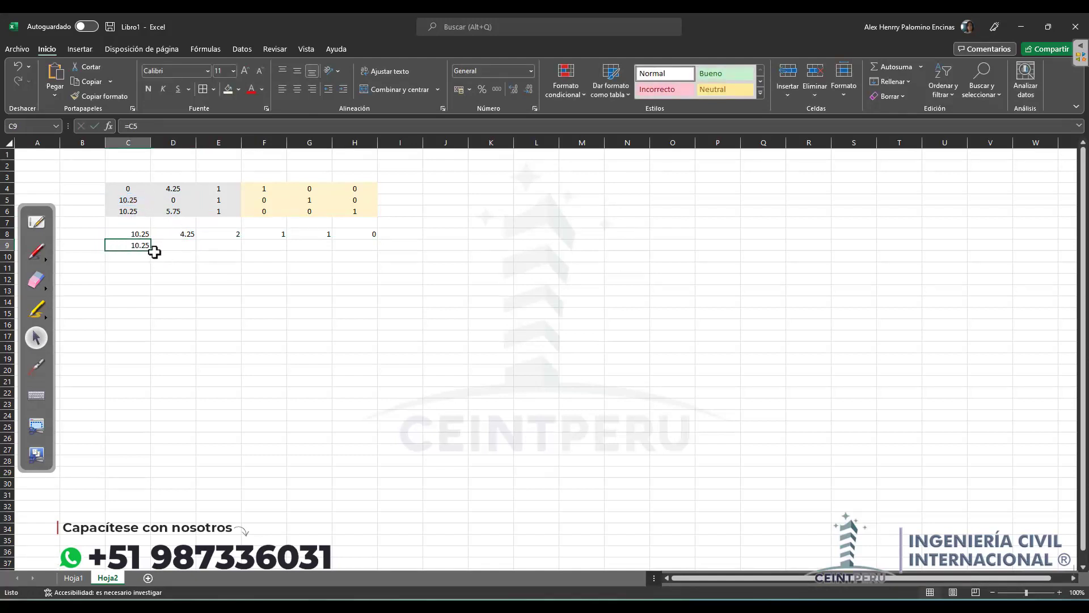
drag(151, 250, 377, 262)
Step: Examine cell C8 and cells D8, D9 and D10 of the new matrix to check its diagonal and second column
click(164, 256)
click(139, 237)
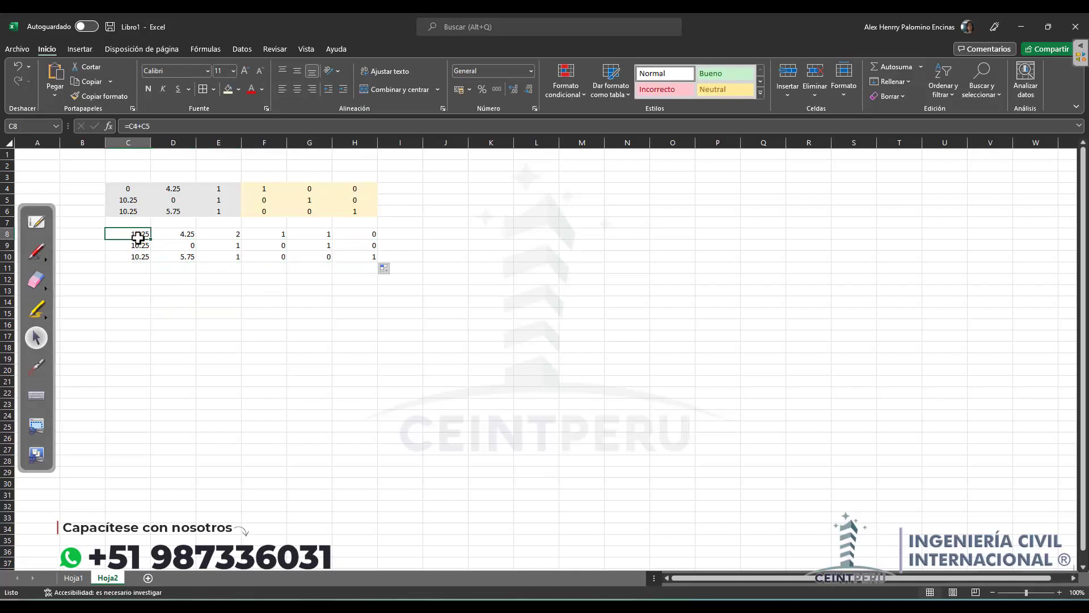
click(178, 245)
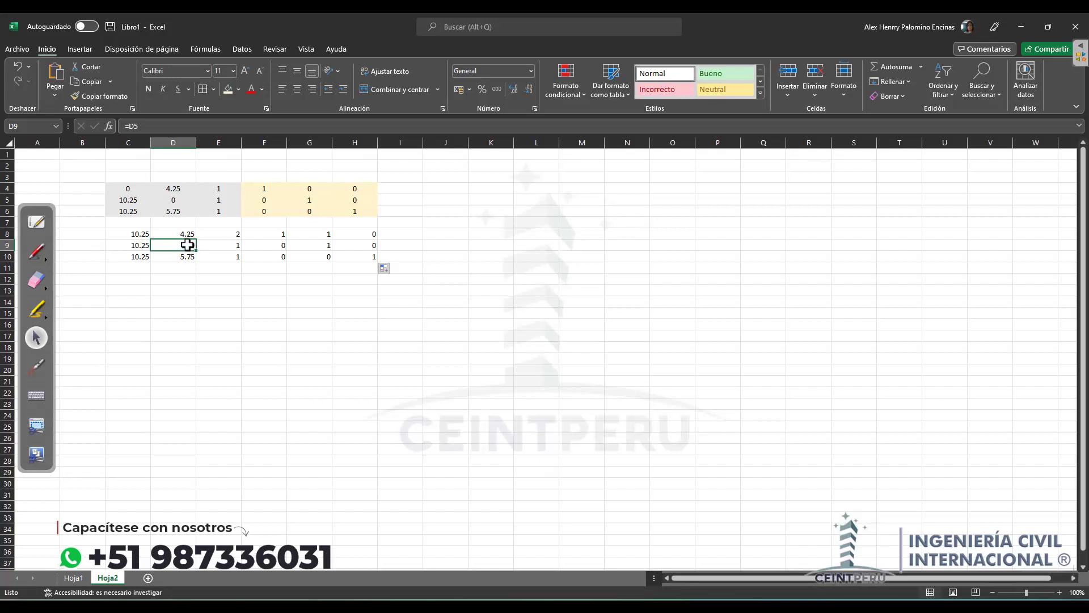
click(166, 259)
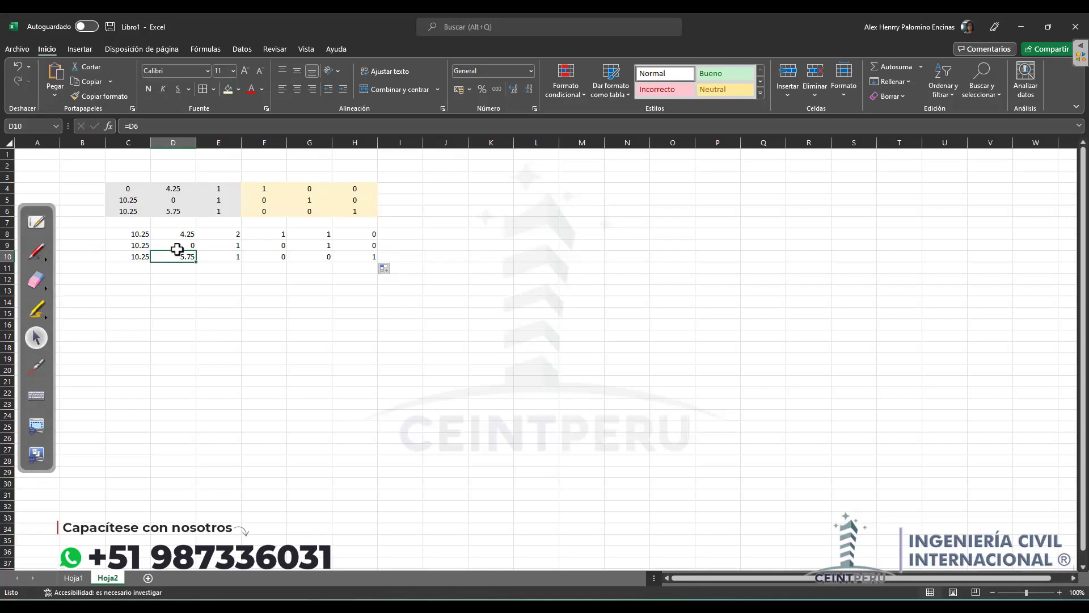
click(177, 249)
click(188, 234)
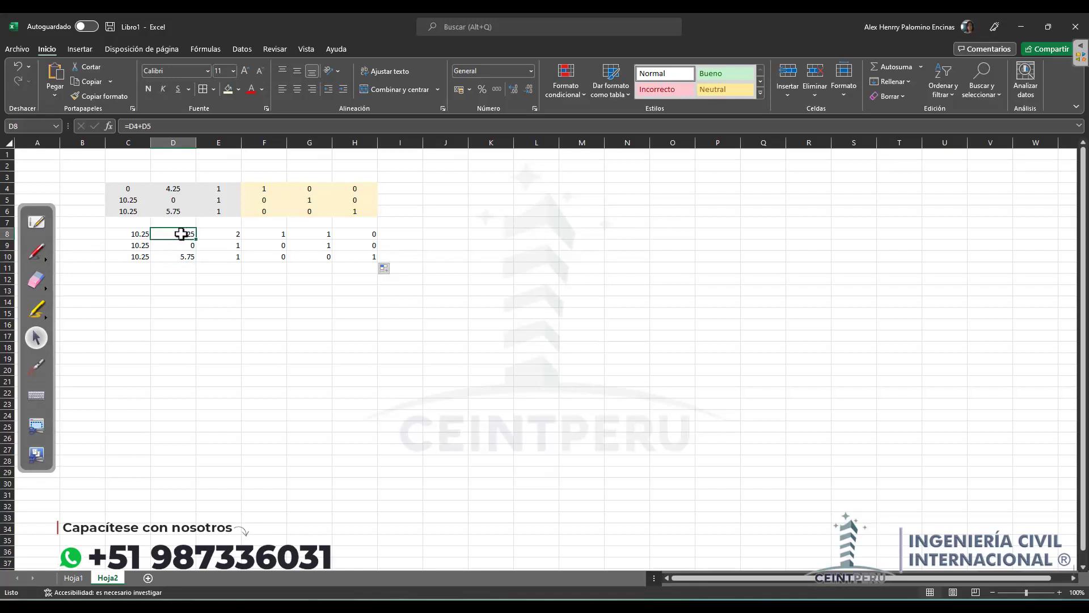
click(181, 245)
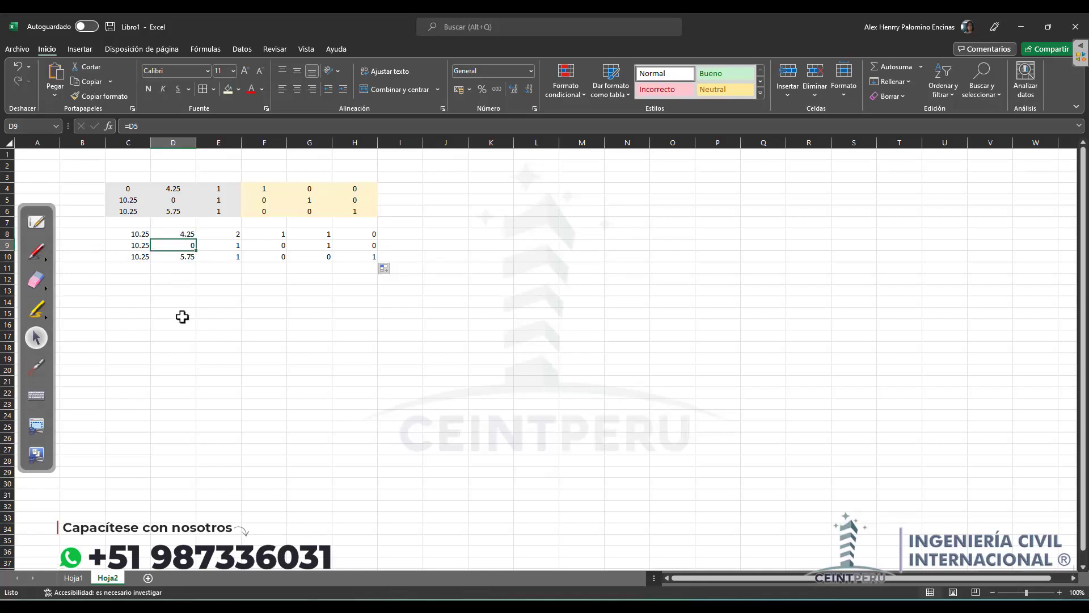
Step: Link C12 to C8 with =C8 and fill the formula across to H12, repeating the first row of the block above
click(164, 281)
click(141, 280)
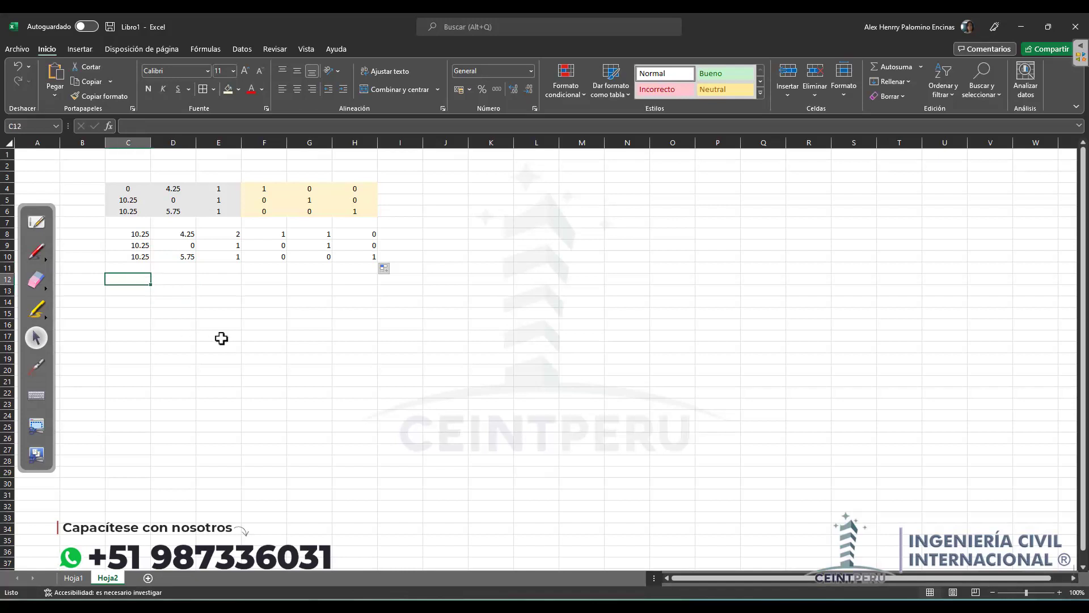
text(=)
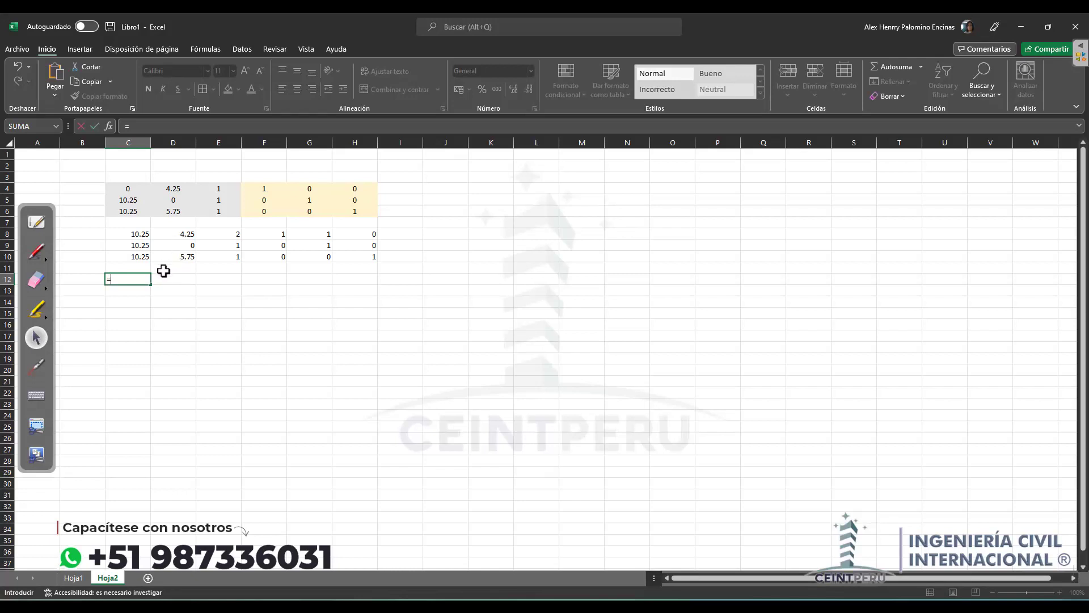
click(110, 234)
key(Tab)
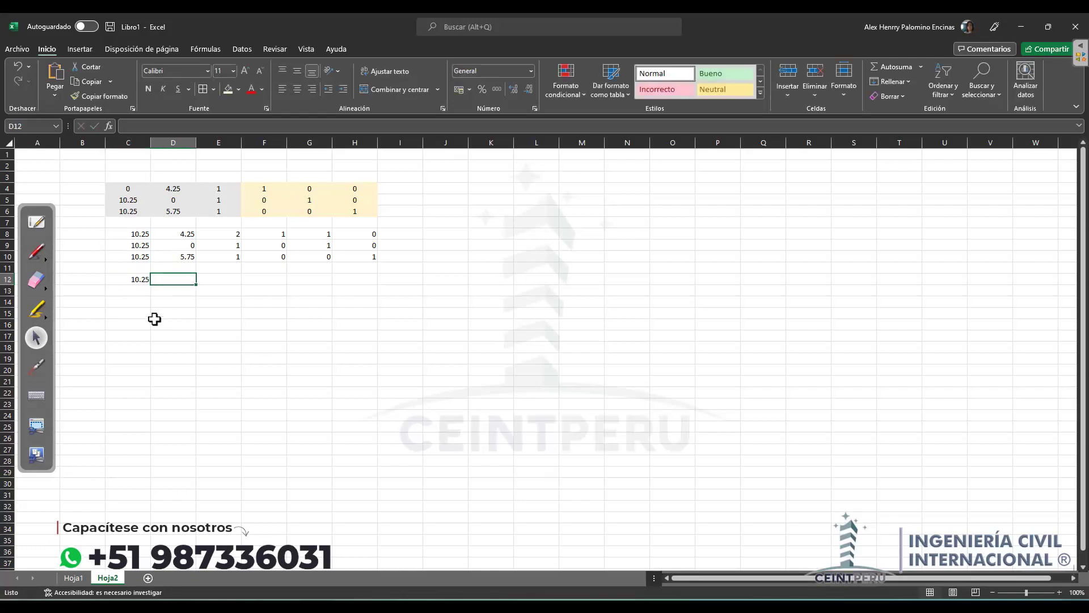
click(134, 277)
drag(151, 285, 363, 278)
Step: Enter =C9+C10 in C13 and fill it across to H13 to add the third row to the second
click(138, 294)
text(=)
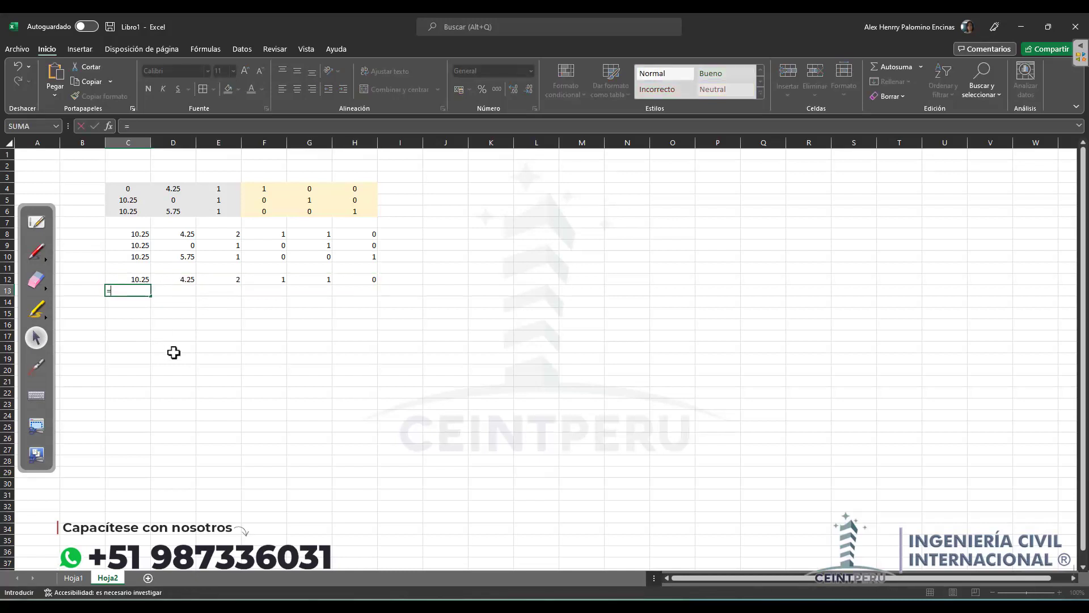
click(141, 245)
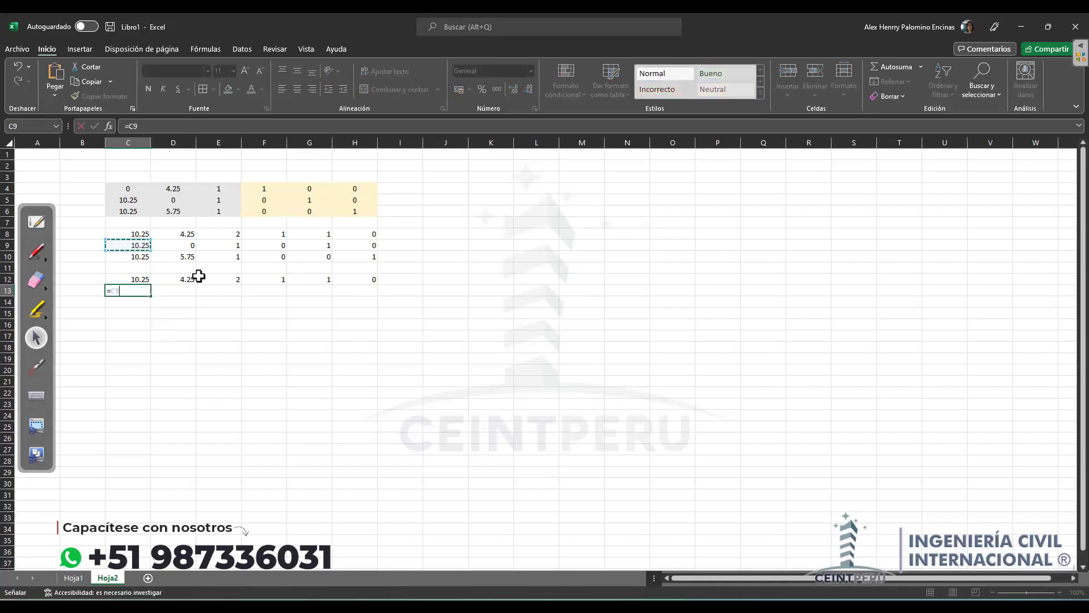
text(+)
click(139, 256)
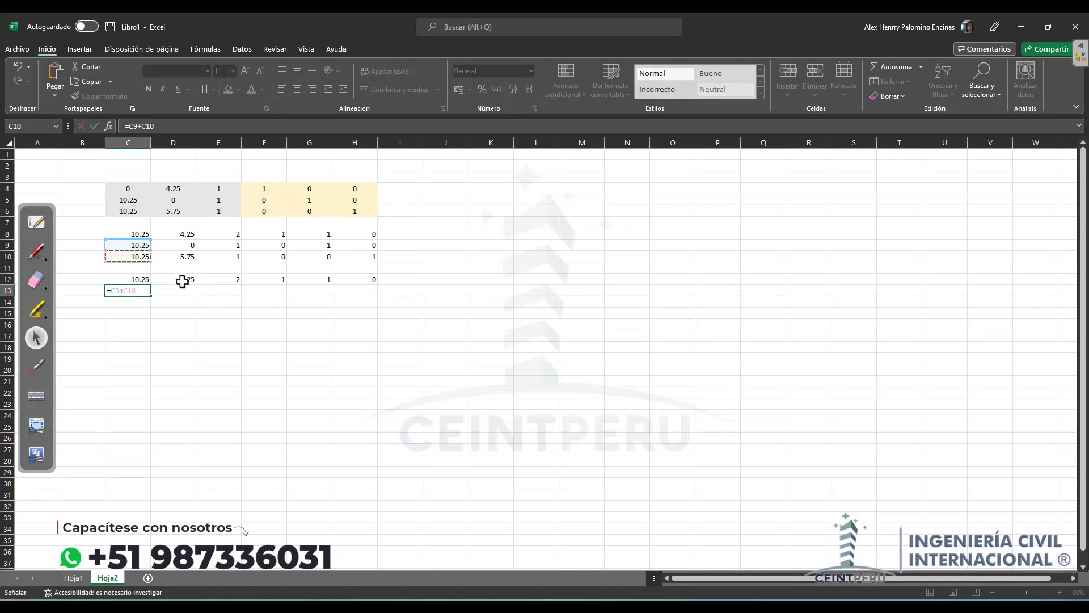
key(Return)
click(143, 294)
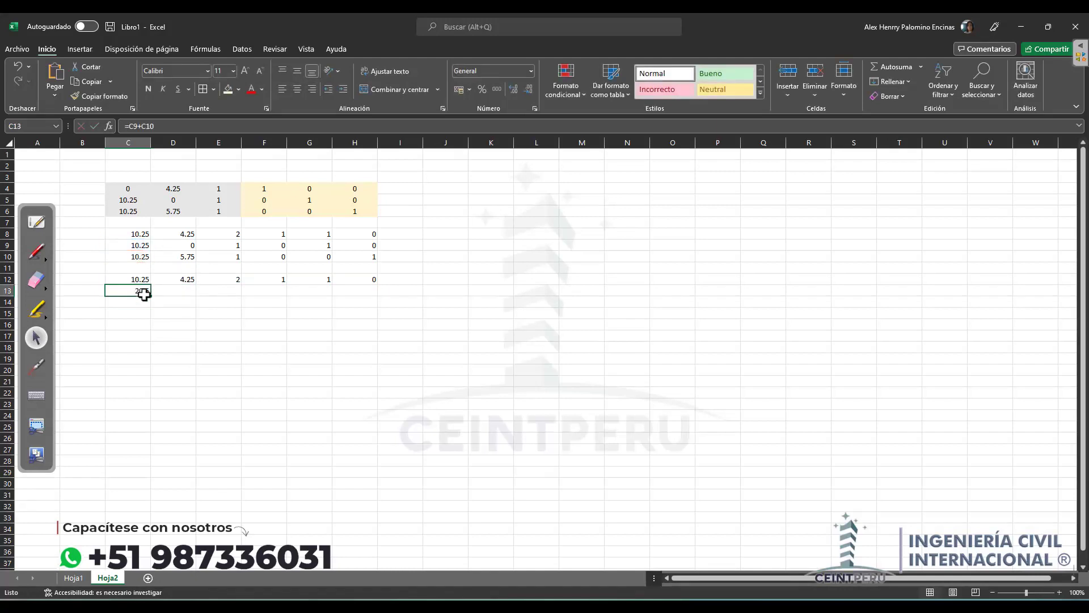
drag(151, 296, 373, 296)
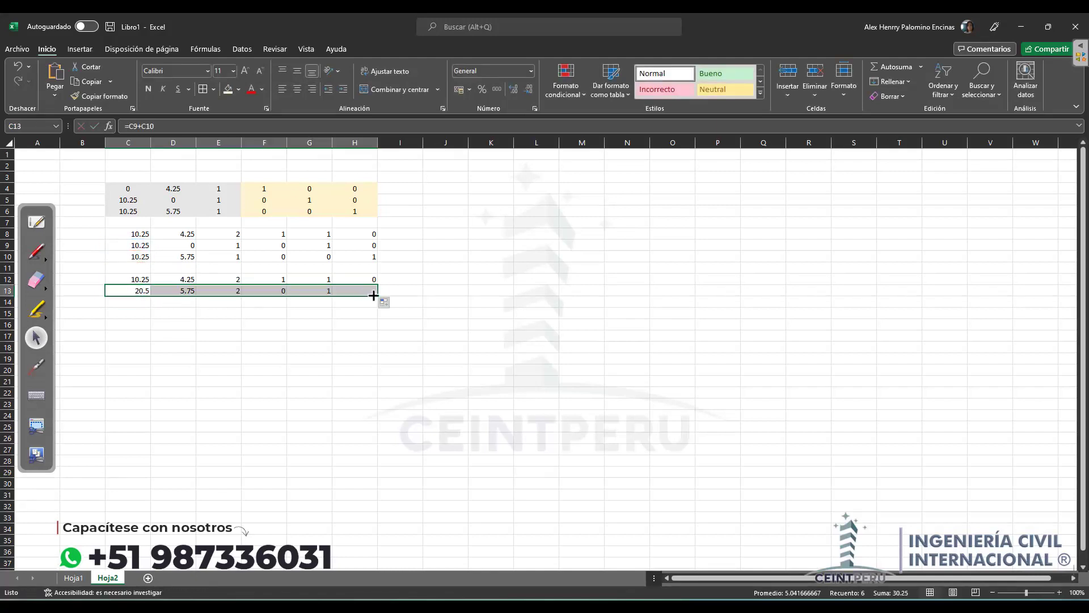
Step: Carry the third row down by entering =C10 in C14 and filling it across to H14
click(145, 303)
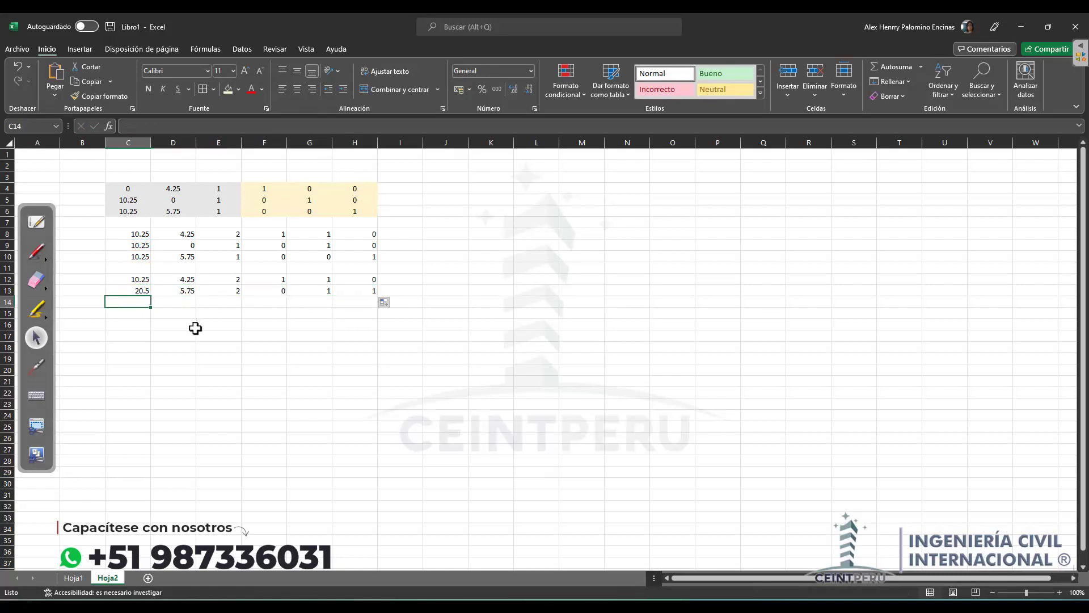
text(=)
click(139, 255)
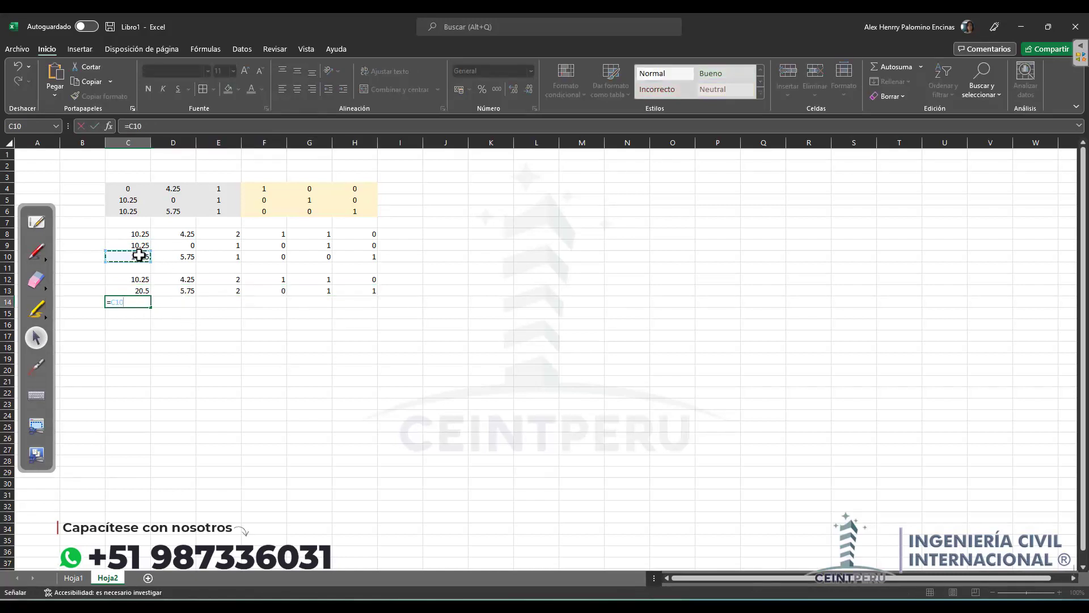
key(Tab)
click(147, 303)
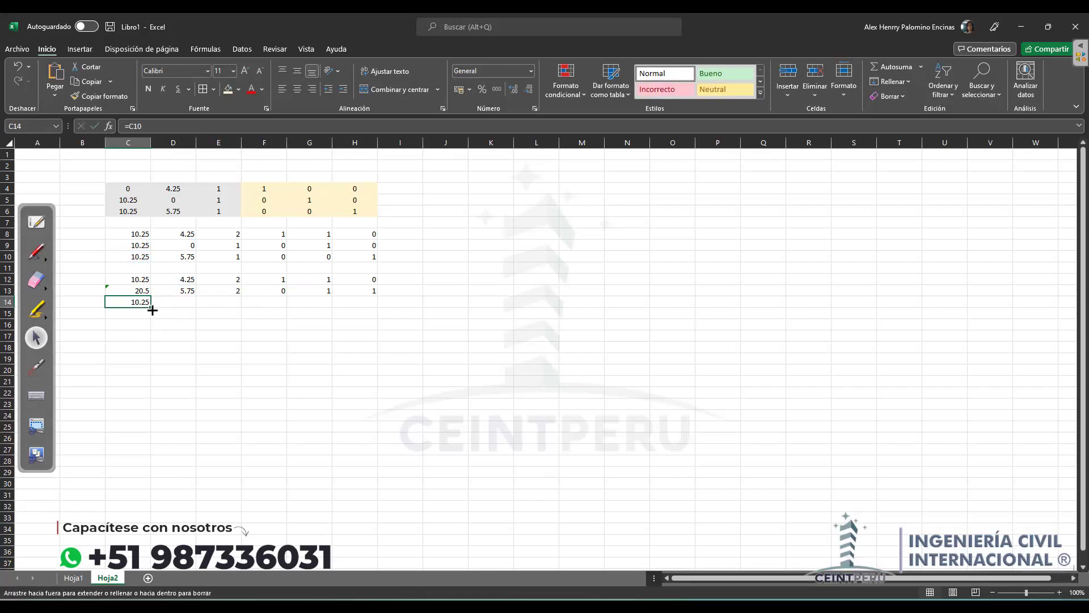
drag(151, 309, 369, 312)
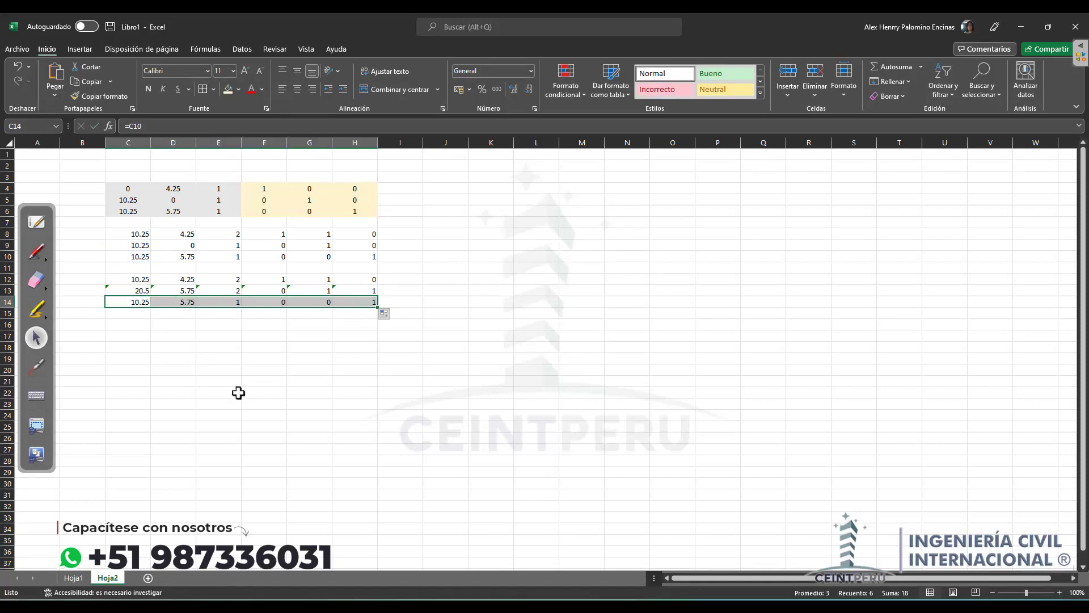
Step: Examine the diagonal cells C12, D13 and E14, plus the whole row C12:H12, as pivots for the elimination
click(221, 358)
click(182, 312)
click(142, 280)
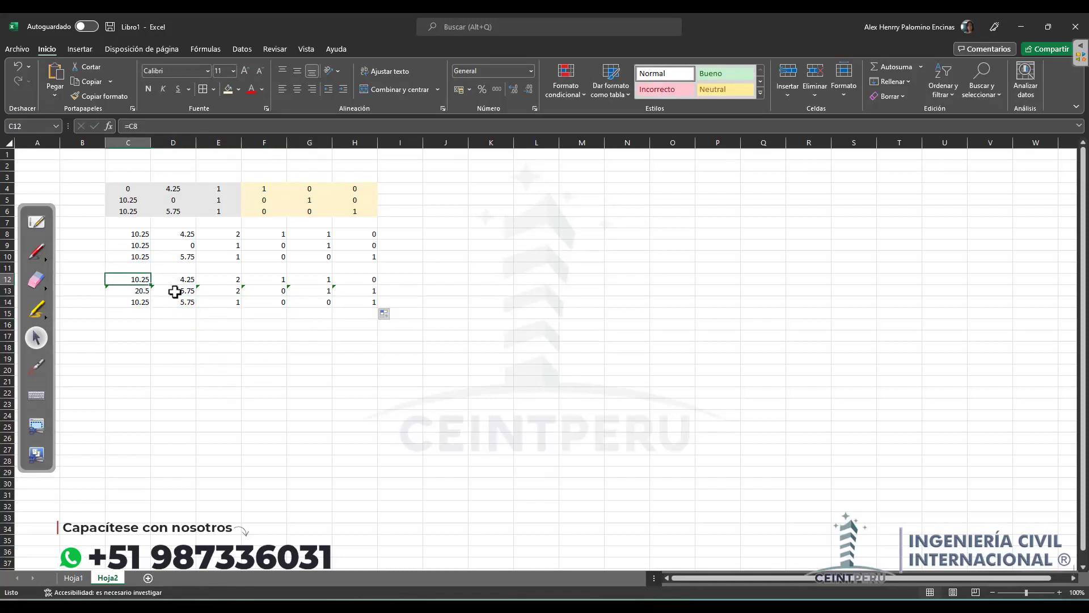
ctrl+click(175, 291)
ctrl+click(215, 301)
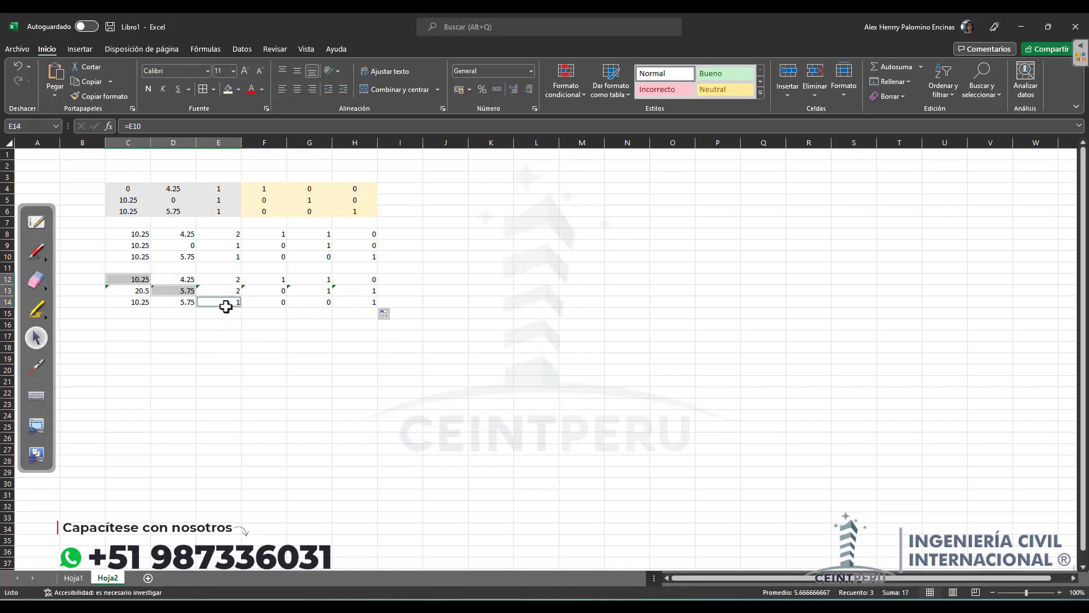
click(180, 317)
click(178, 295)
click(142, 279)
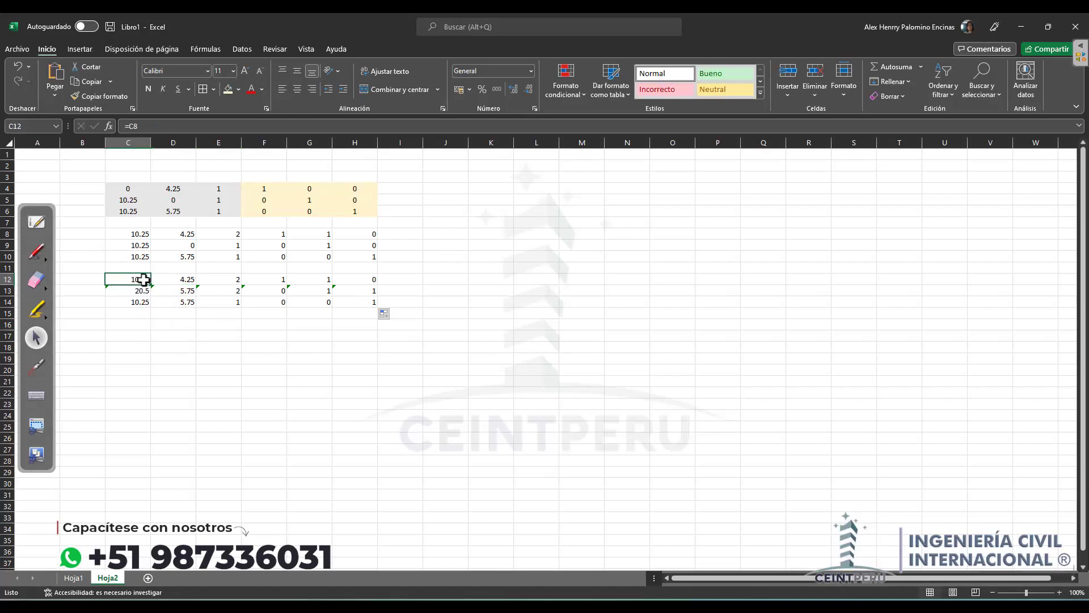
ctrl+click(166, 290)
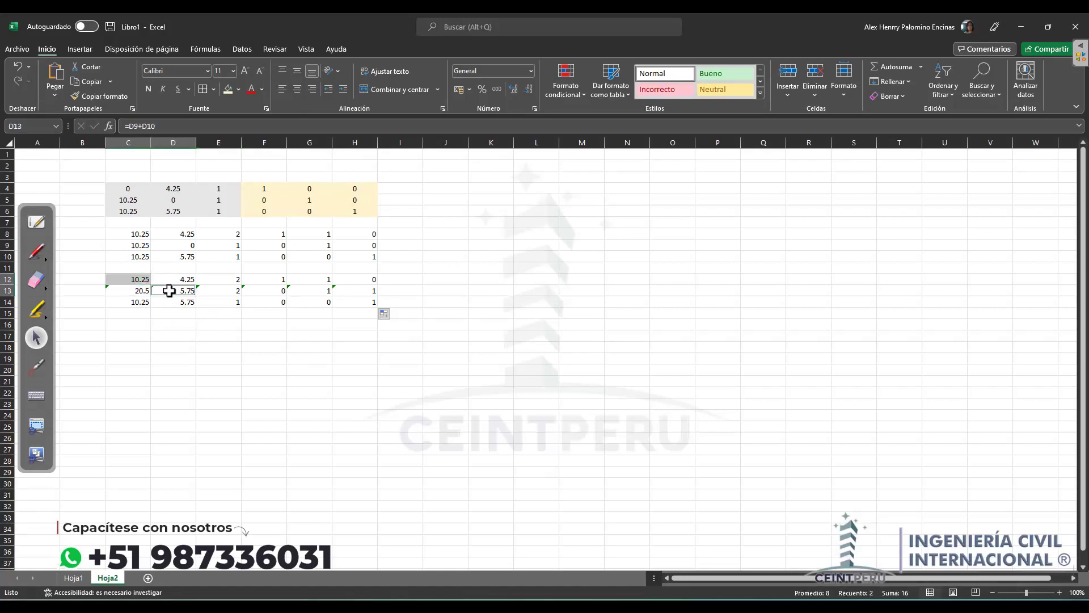
ctrl+click(205, 300)
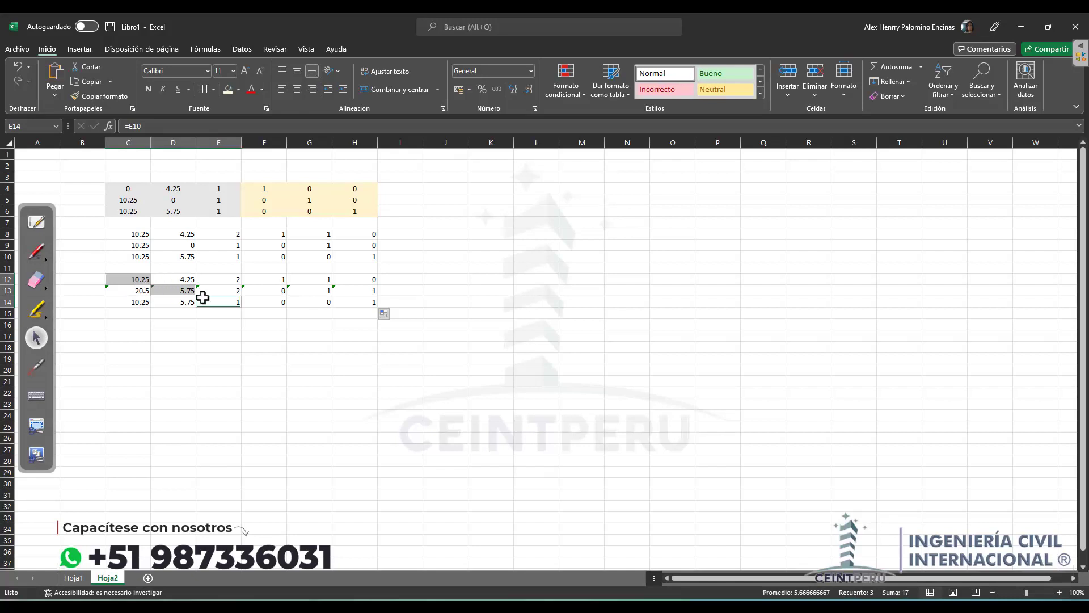
click(137, 280)
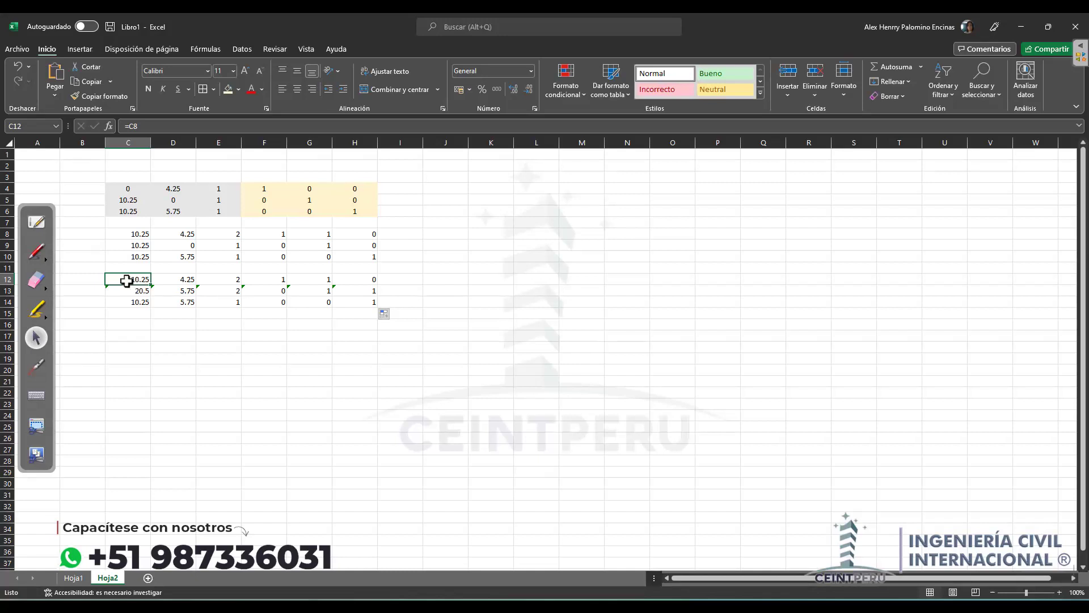
drag(125, 280, 366, 280)
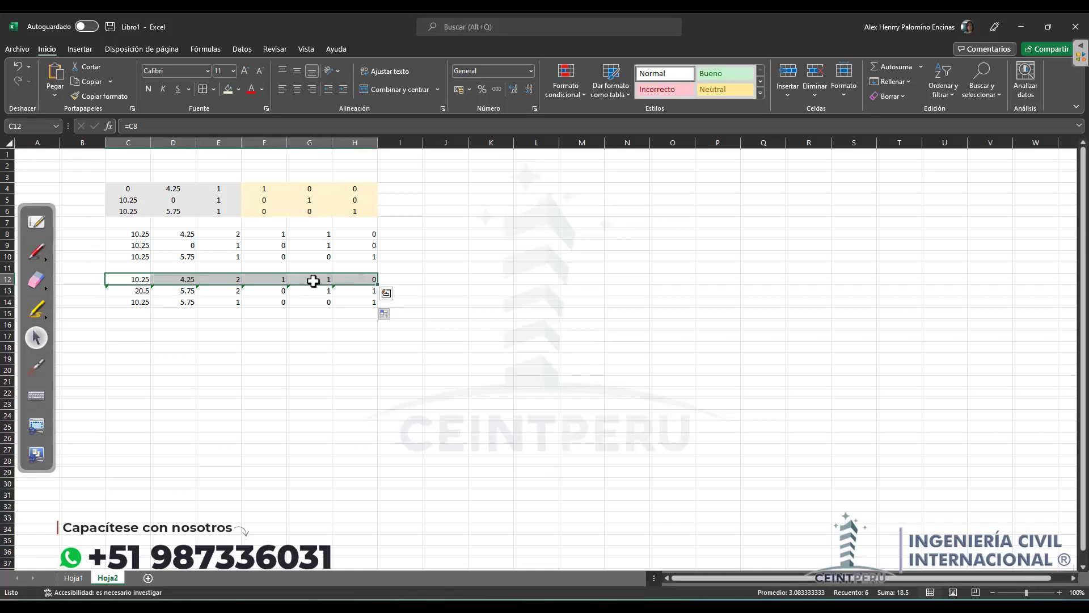
click(133, 278)
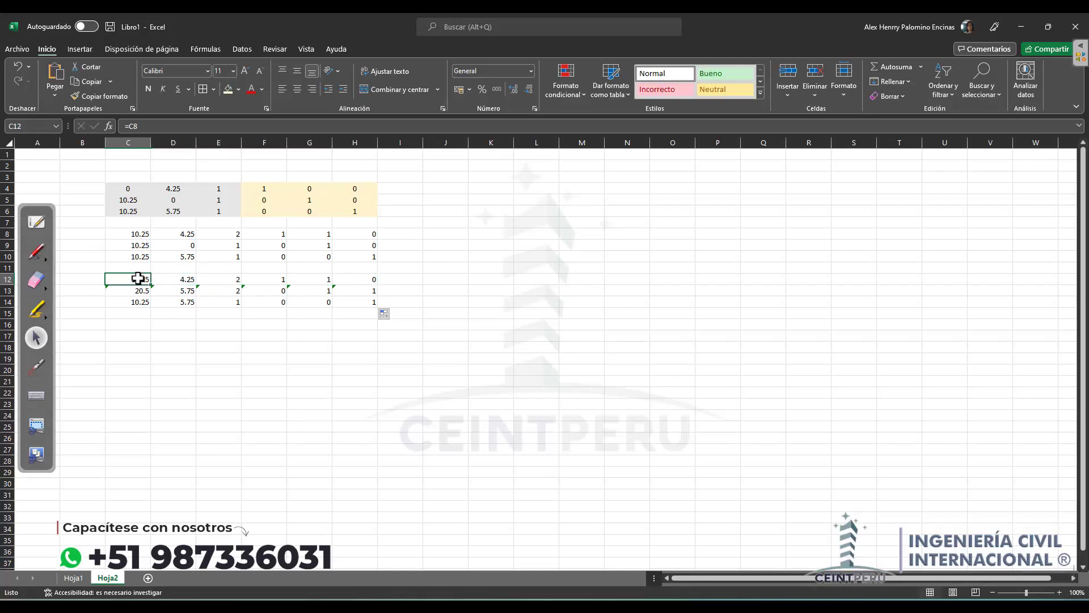
Step: Normalize the first row by its pivot, entering =C12/$C12 in C16 and filling it across to H16
click(137, 323)
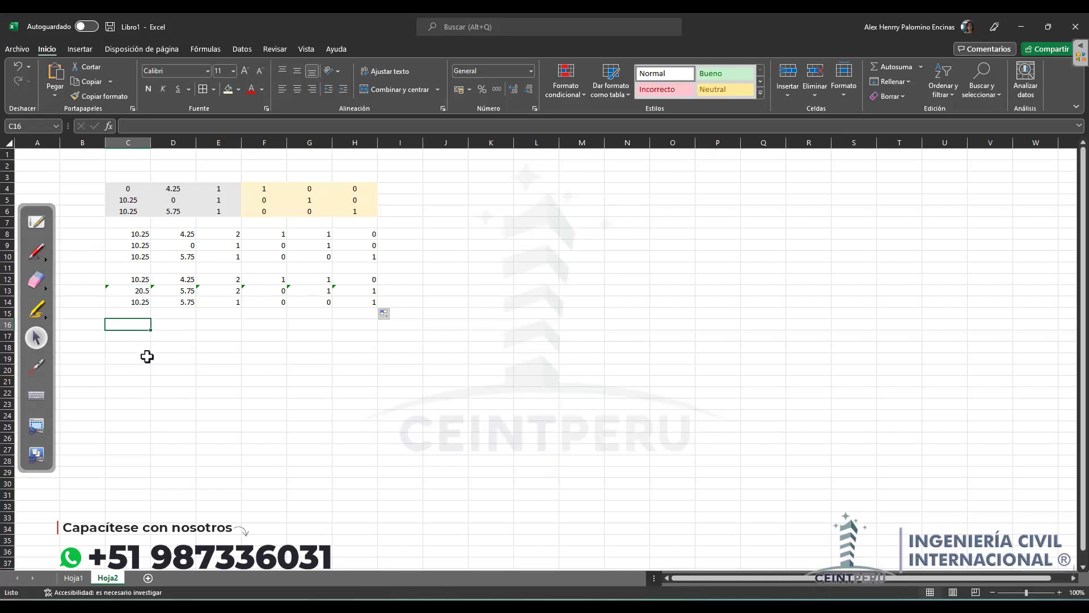
click(141, 335)
click(134, 323)
text(=)
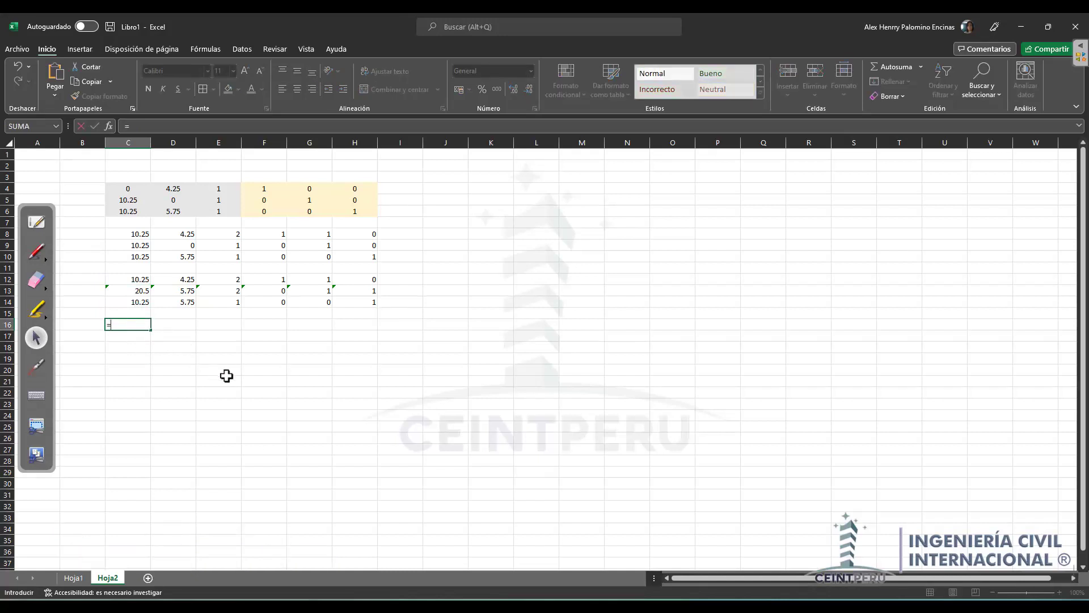
click(117, 278)
text(/)
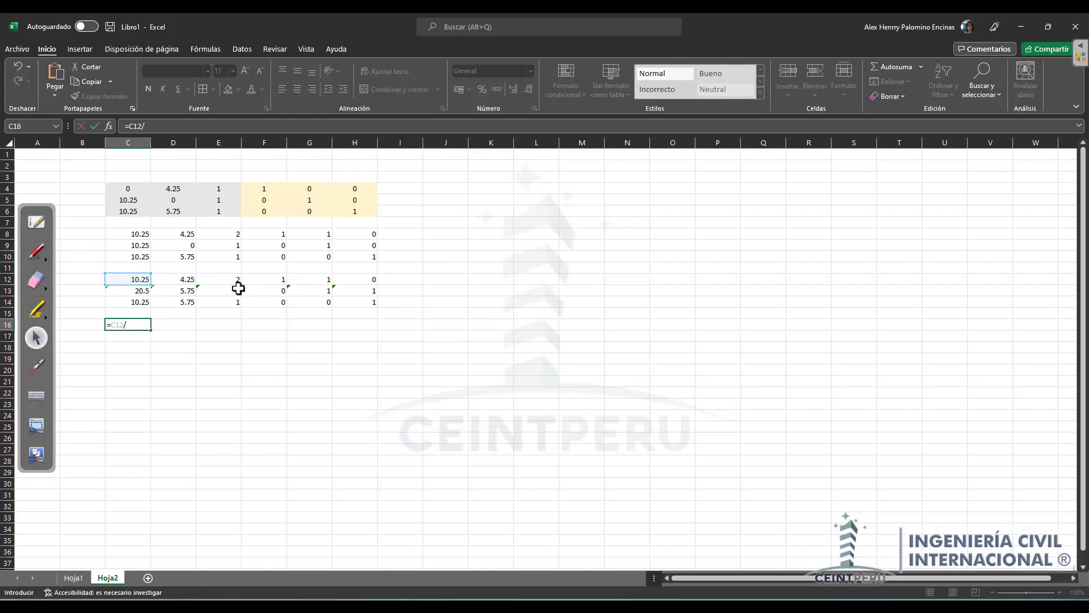
click(120, 280)
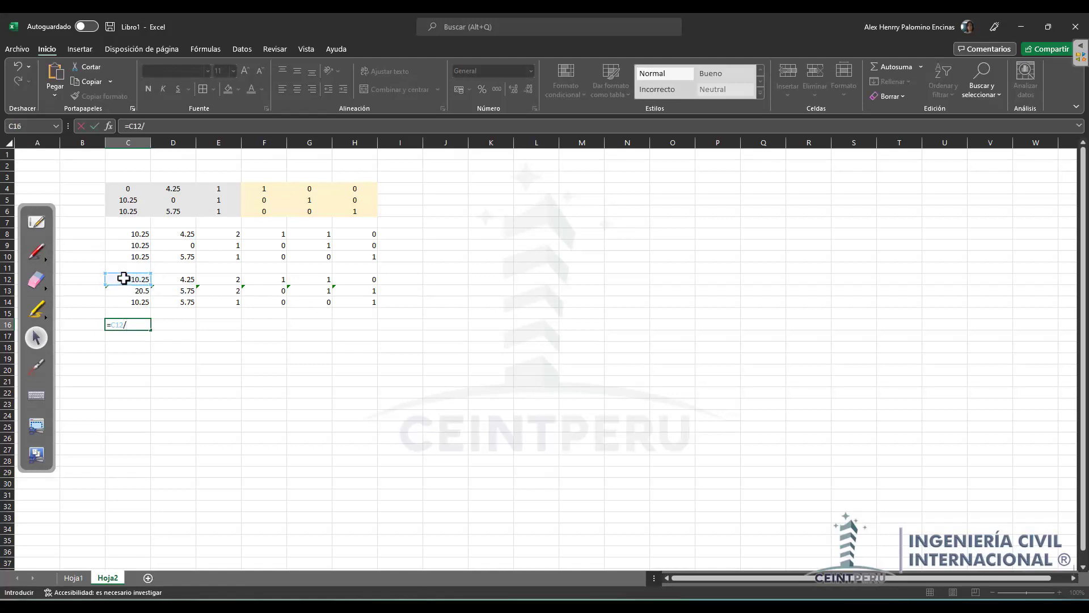
click(129, 327)
key(Return)
click(119, 325)
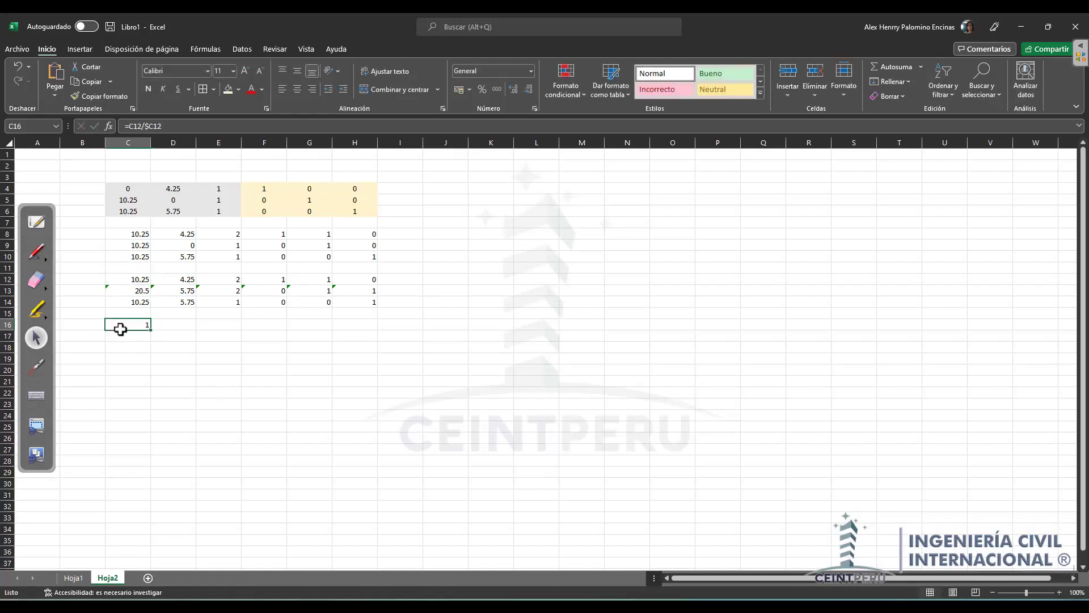
drag(151, 330, 366, 332)
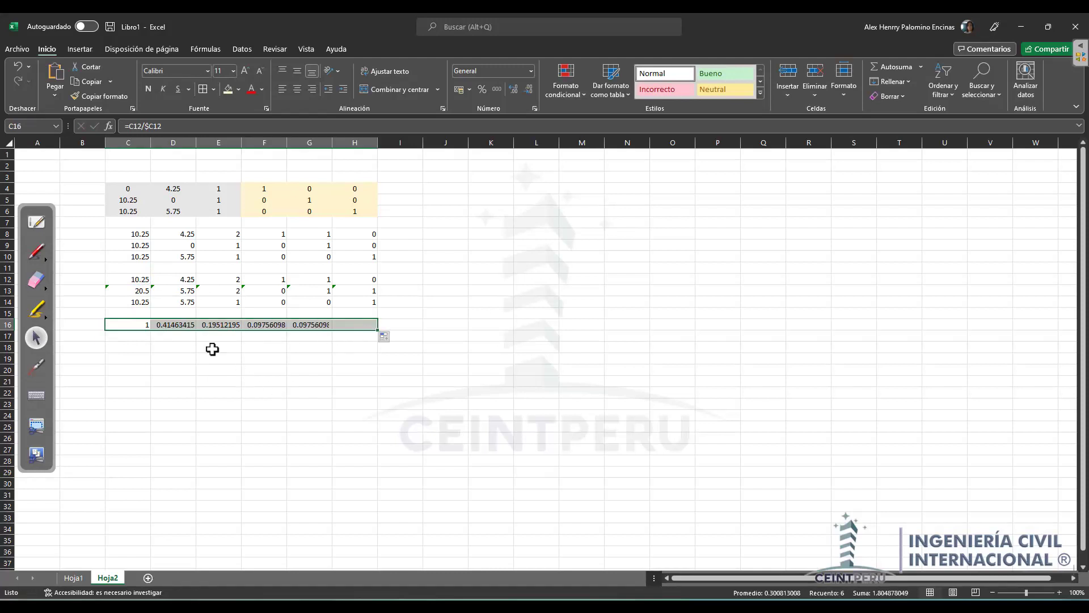
Step: Repeat the second row in the new block by entering =C13 in C17 and filling it across to H17
click(141, 338)
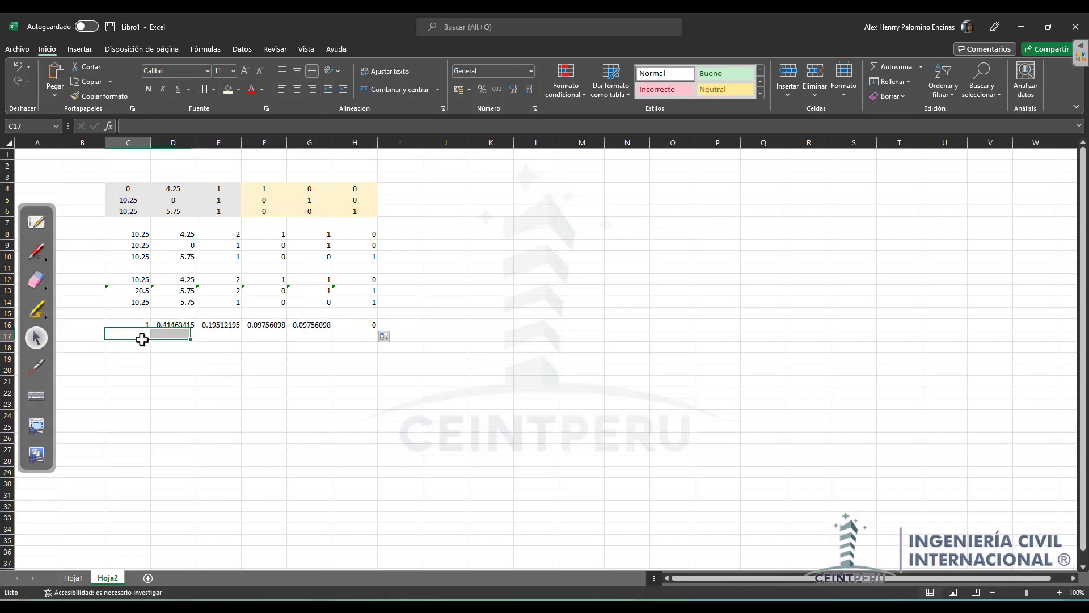
text(=)
click(140, 291)
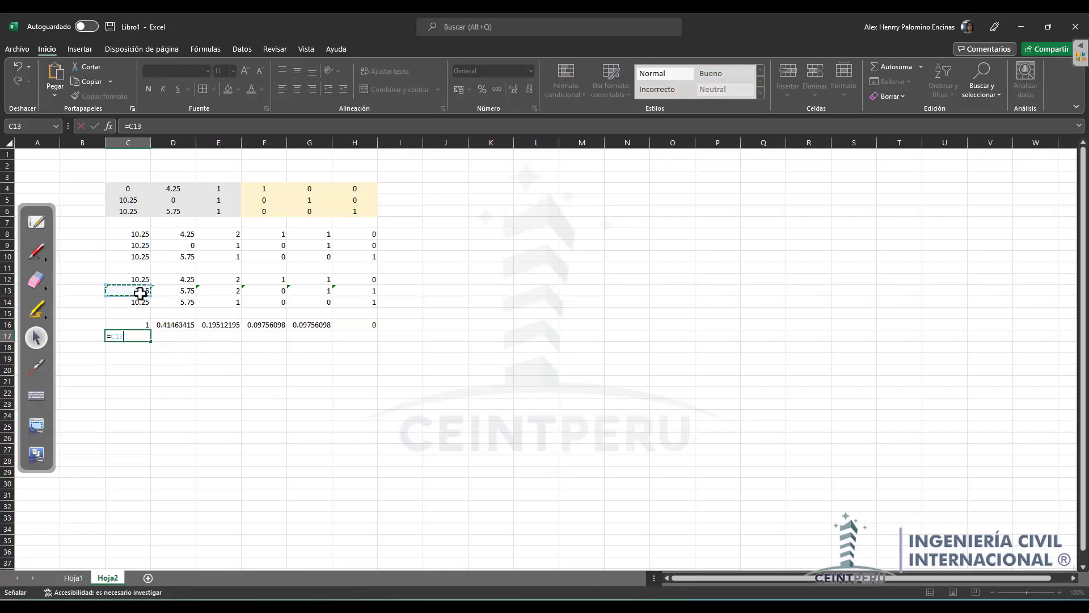
key(Tab)
click(146, 339)
drag(151, 343, 359, 342)
Step: Complete the new block's third row by entering =C14 in C18 and filling it across to H18
click(147, 348)
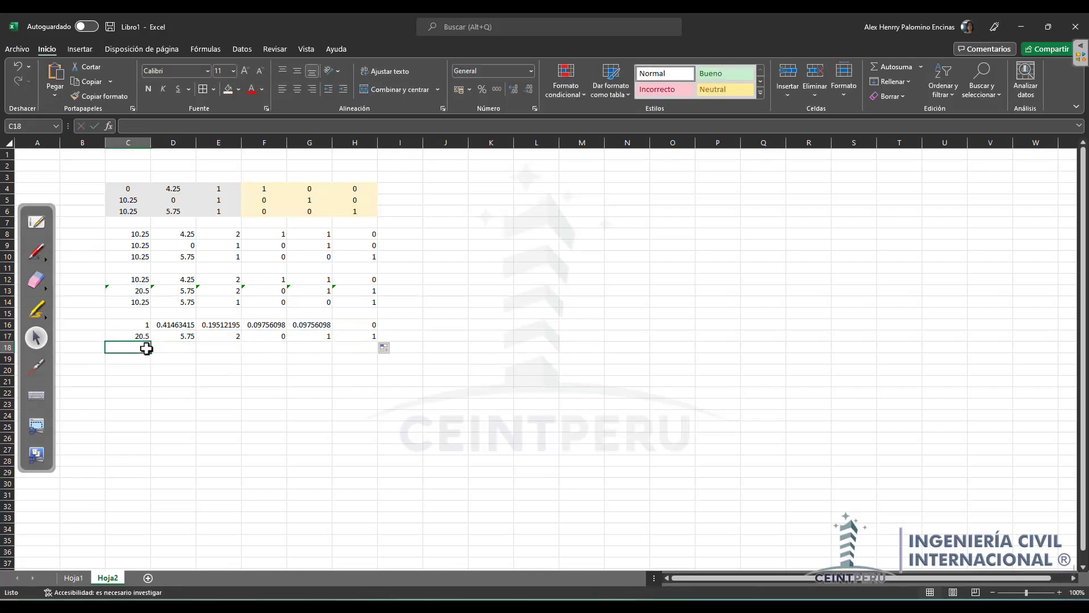
text(=)
click(126, 302)
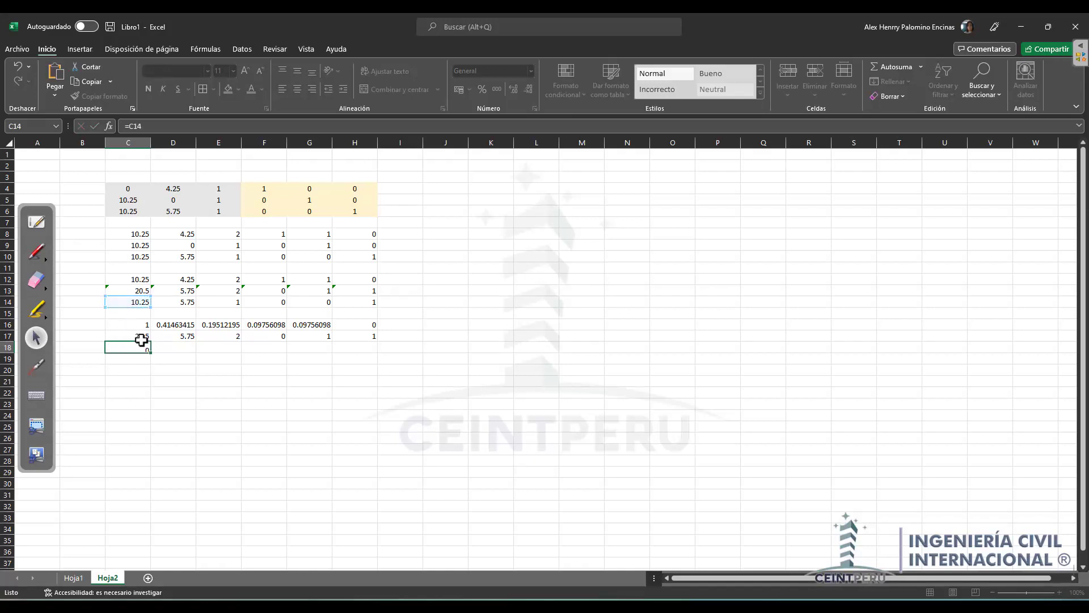
key(ctrl+Return)
drag(152, 353, 360, 356)
Step: Examine the pivot in C16 and the entries below it in C17 and C18 that still need eliminating
click(173, 392)
click(173, 337)
click(138, 326)
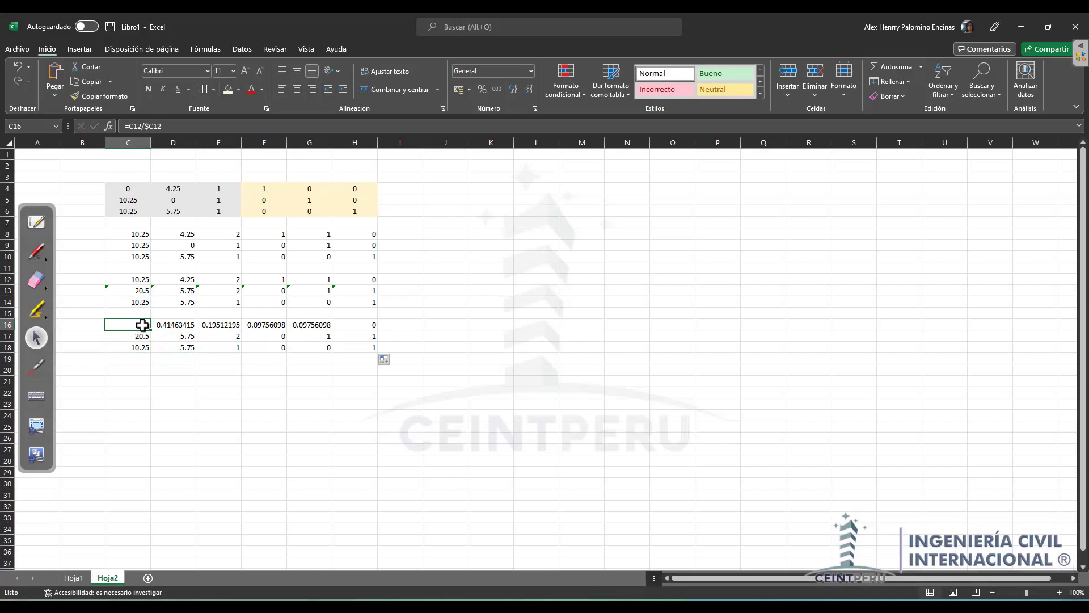
click(138, 338)
click(138, 346)
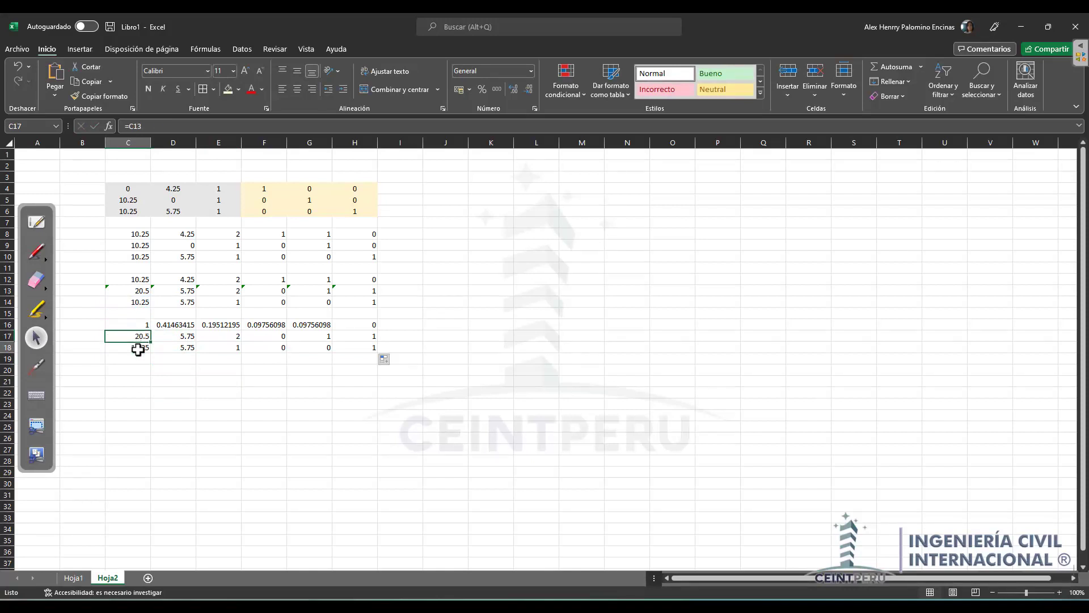
click(138, 338)
click(140, 322)
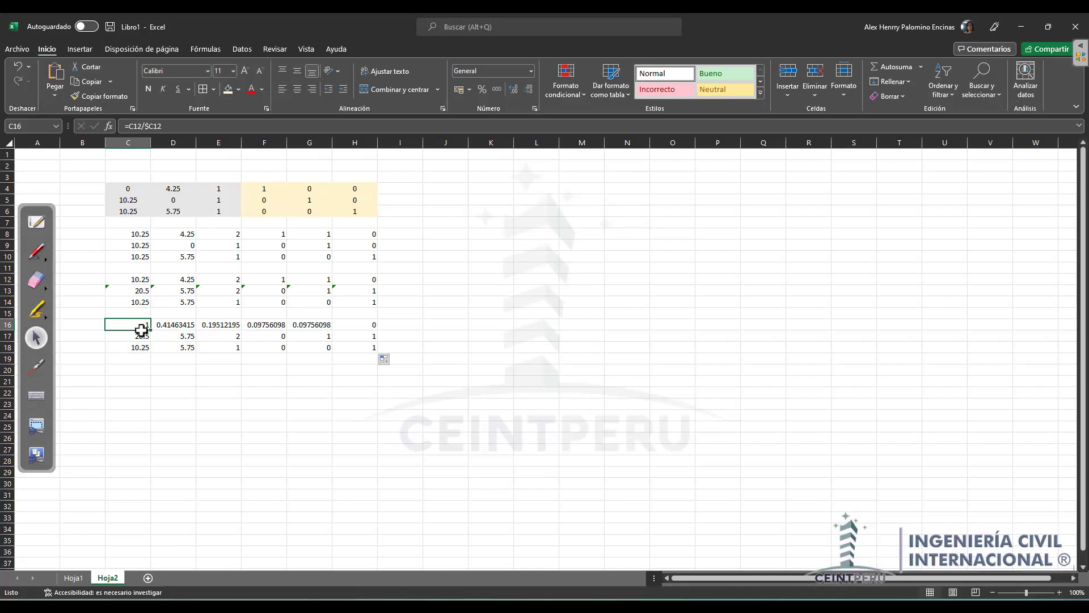
click(139, 336)
click(140, 346)
click(140, 336)
click(140, 346)
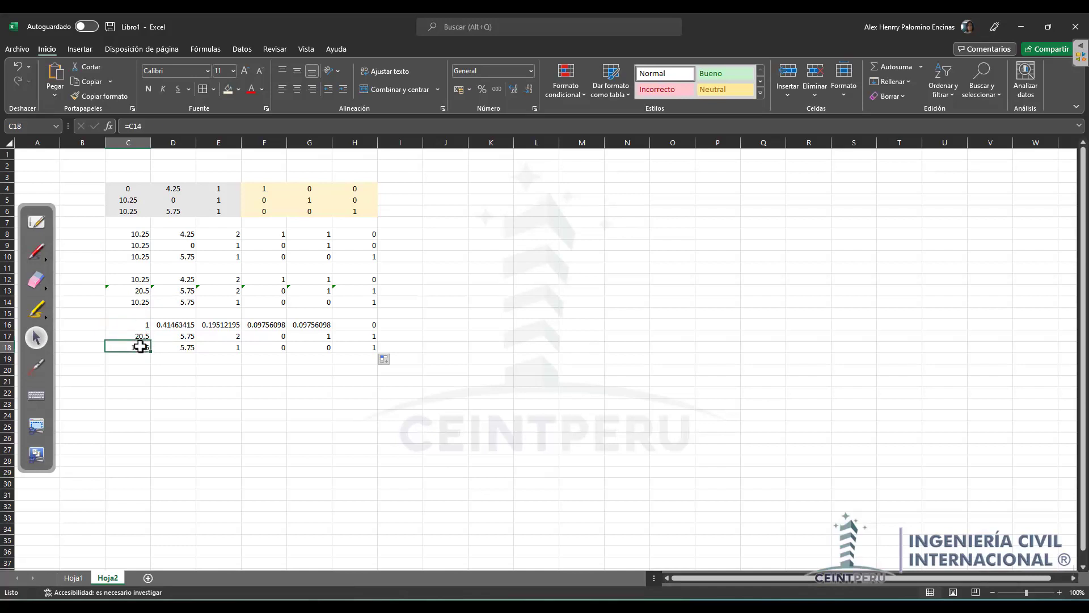
click(139, 336)
click(140, 346)
click(142, 336)
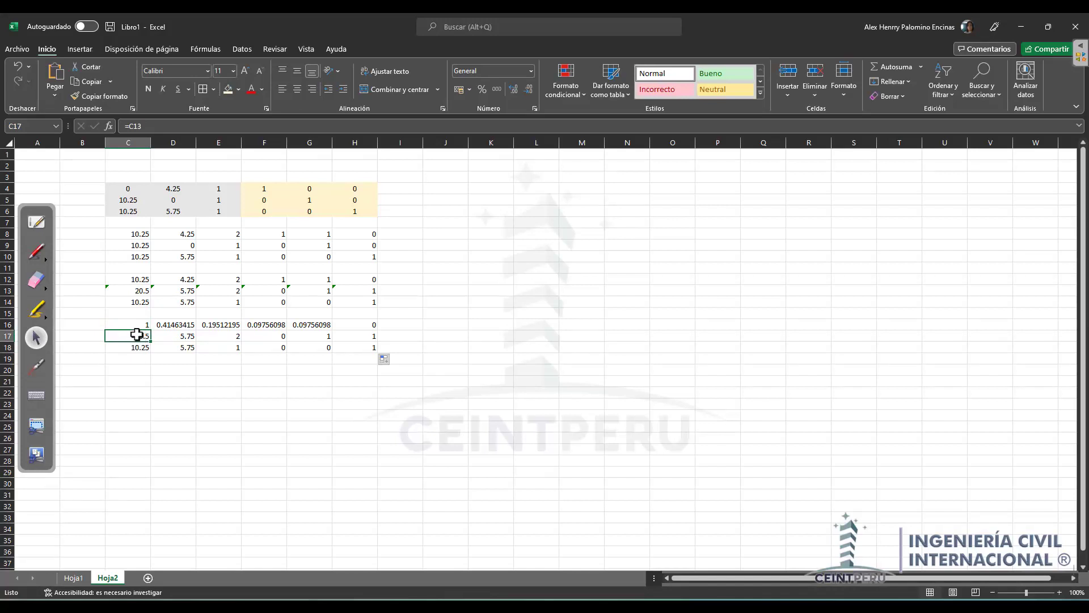
click(133, 346)
click(142, 336)
click(135, 343)
click(134, 340)
click(131, 358)
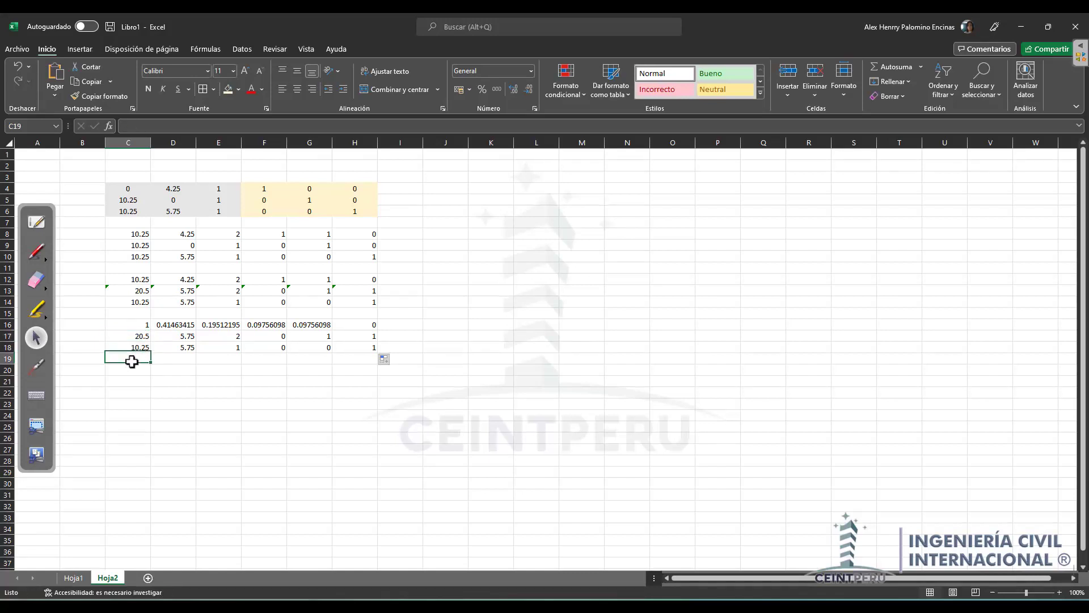
Step: Build a helper row for eliminating C17 by entering =-$C17*C16 in C20 and filling it across to H20
click(131, 369)
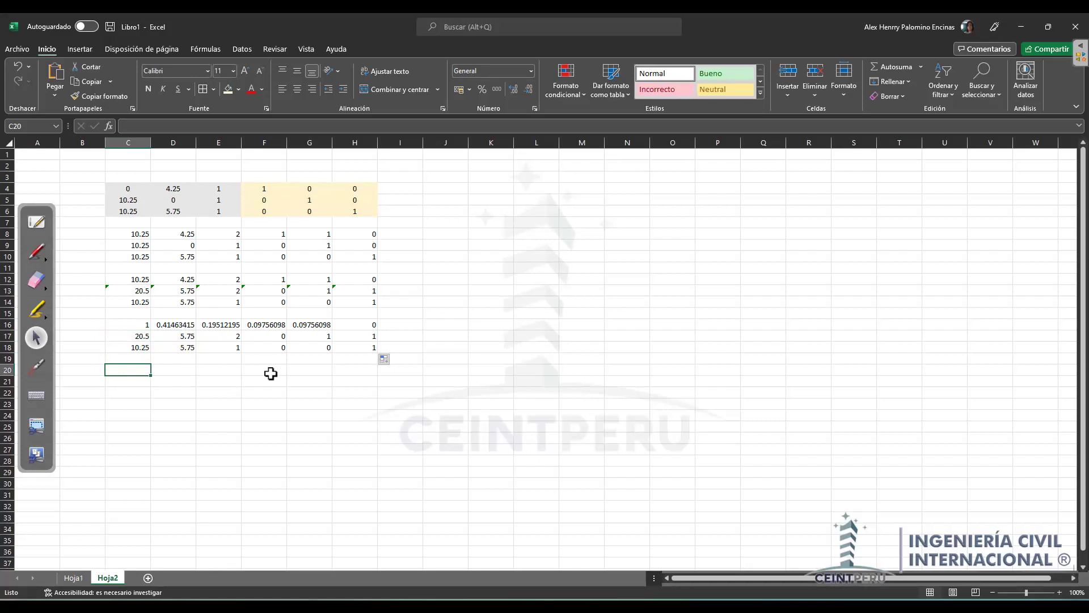
text(=-)
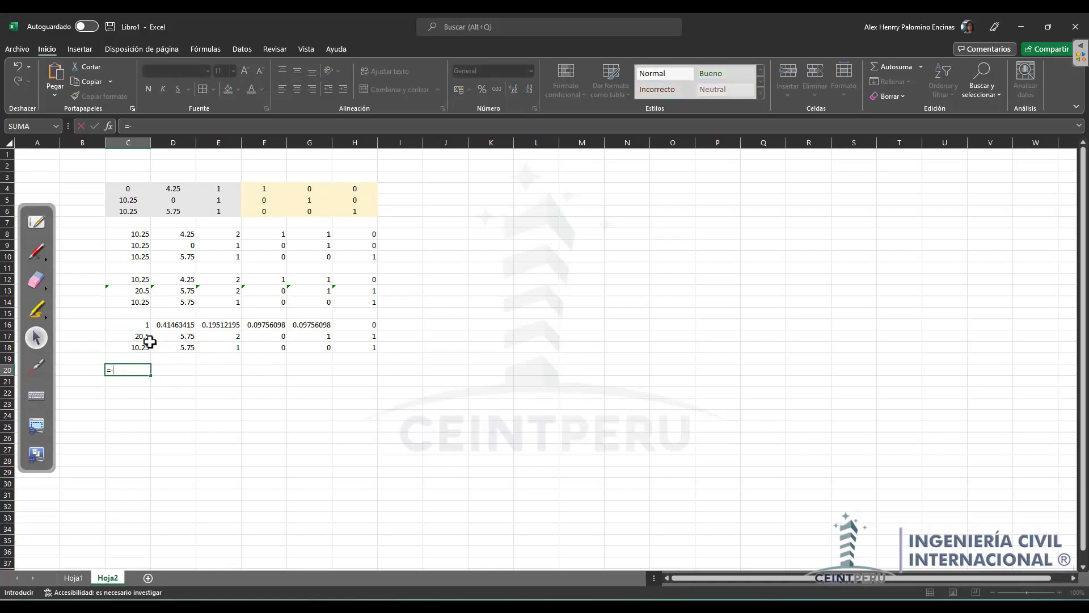
click(140, 336)
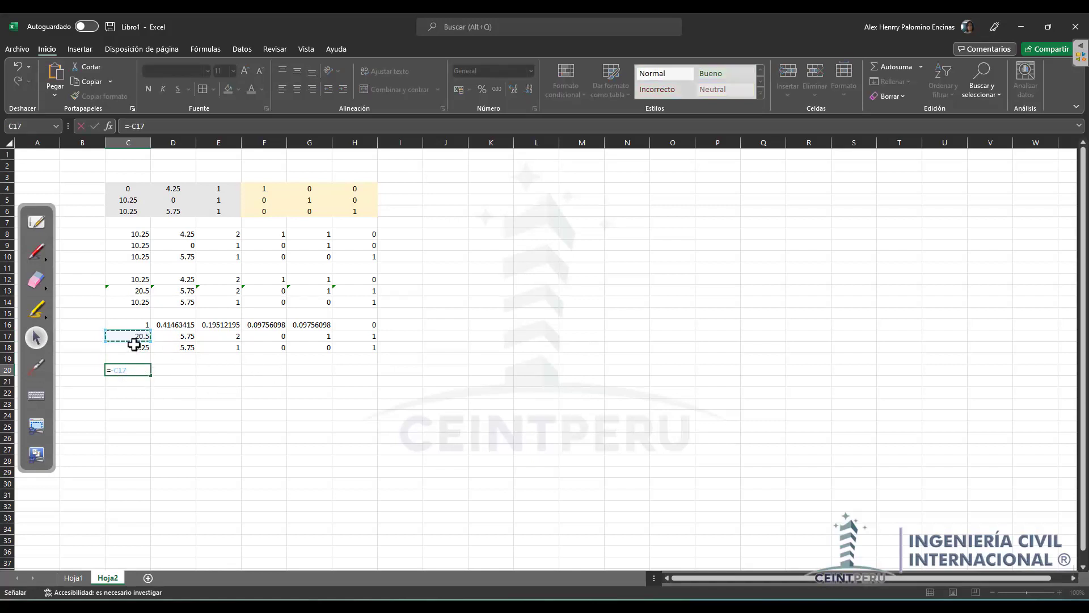
text(*)
click(142, 324)
click(114, 370)
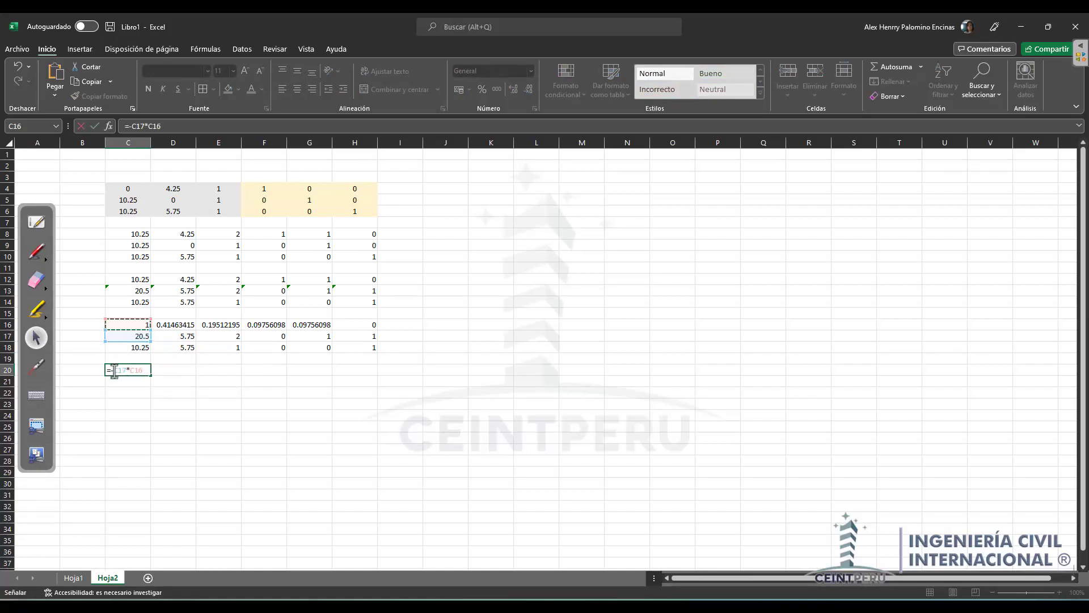
text($)
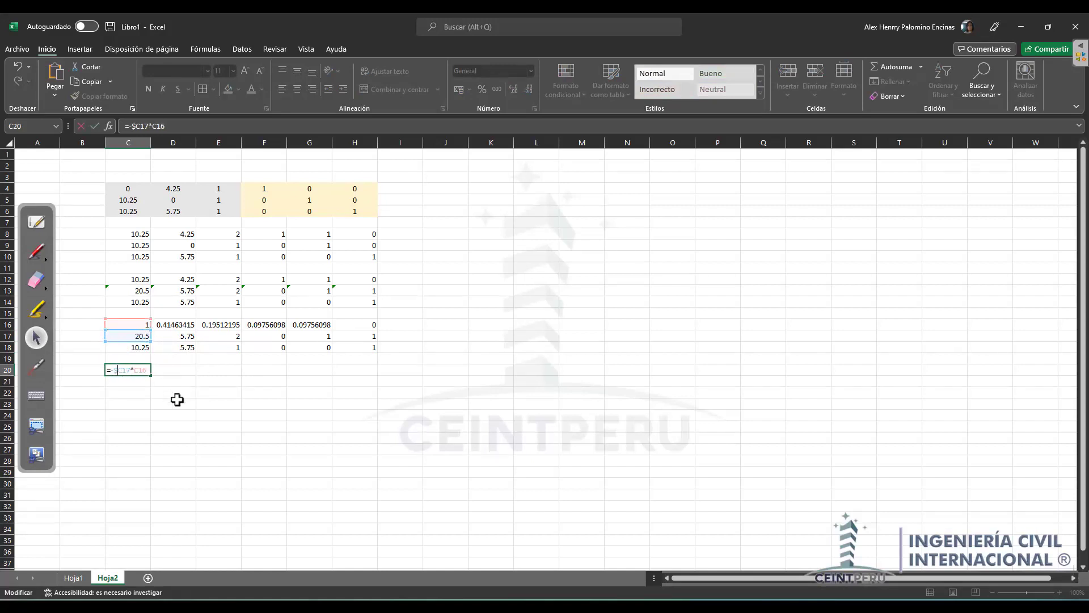
key(ctrl+Return)
drag(153, 376, 374, 369)
Step: Start the next block below the helper row by entering =C16 in C21 and filling it across to H21
click(136, 380)
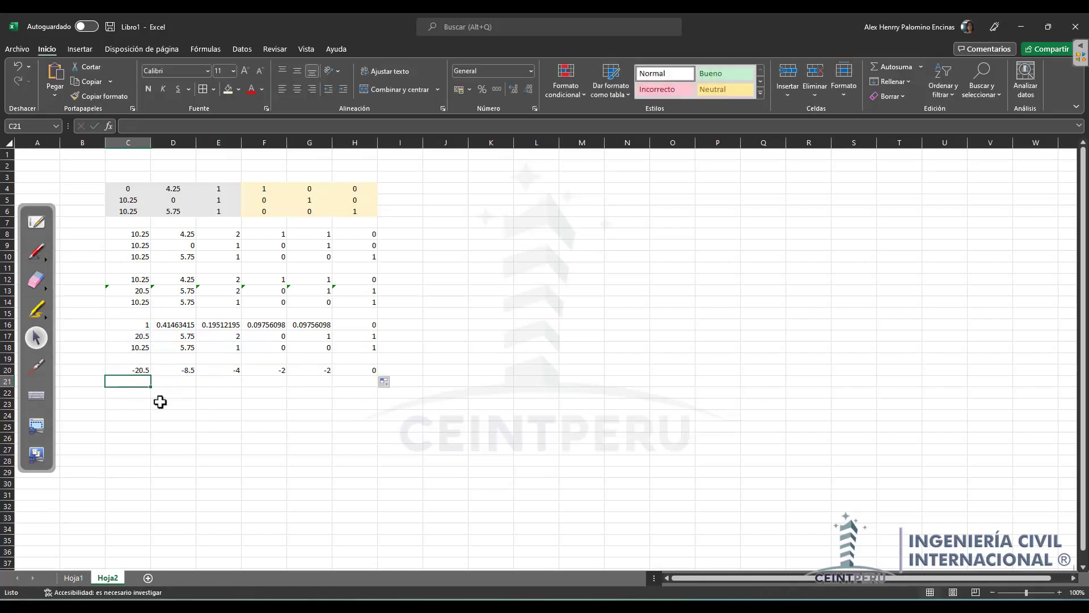
text(=)
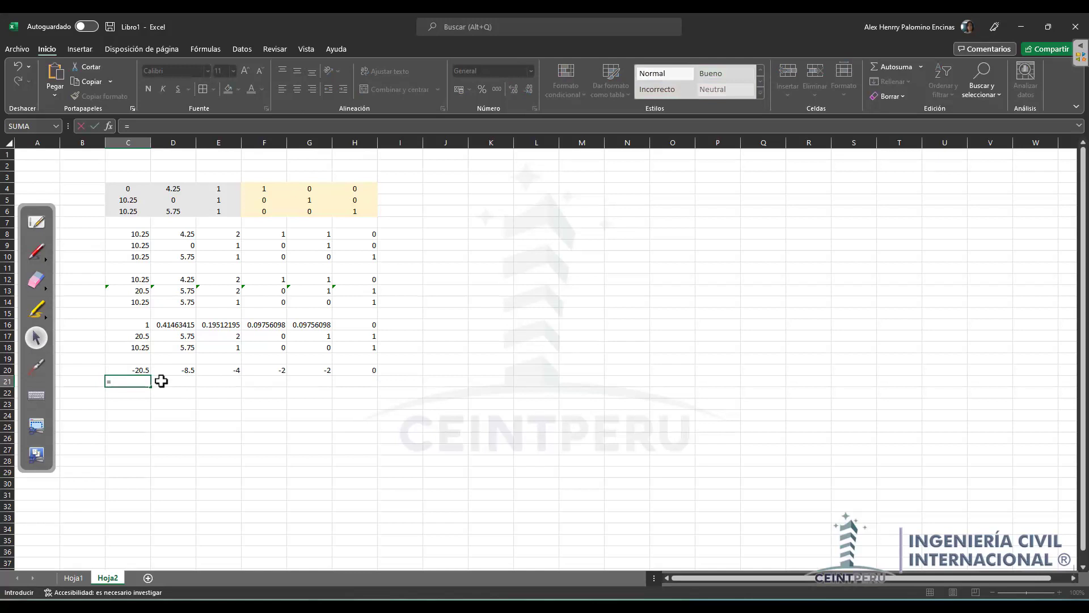
click(145, 328)
key(ctrl+Return)
drag(151, 388, 372, 395)
Step: Eliminate the second row's first entry by entering =C17+C20 in C22 and filling it across to H22
click(125, 392)
text(=)
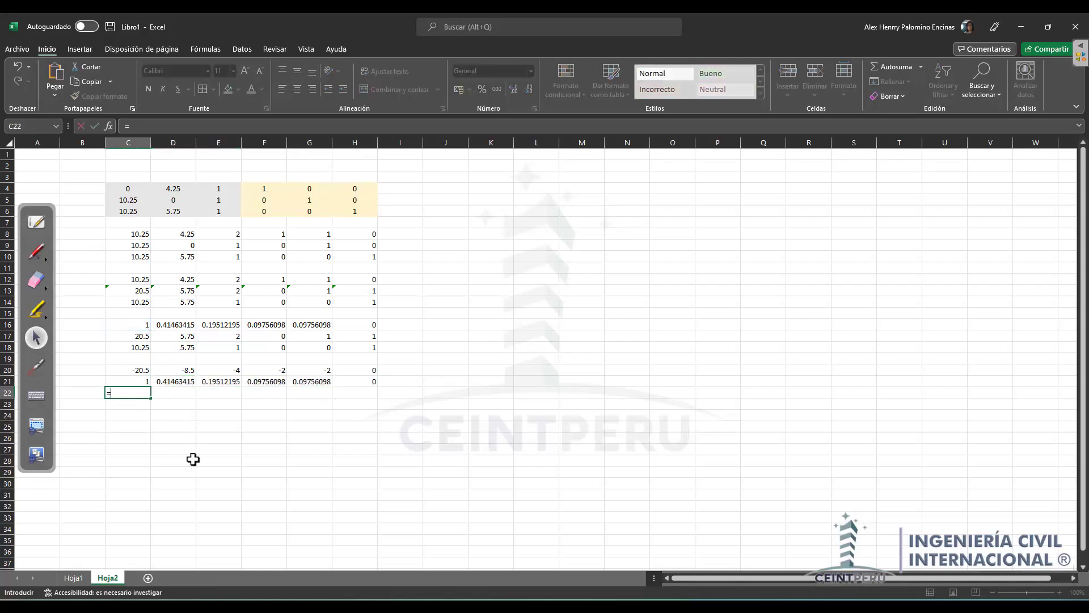
click(144, 338)
text(+)
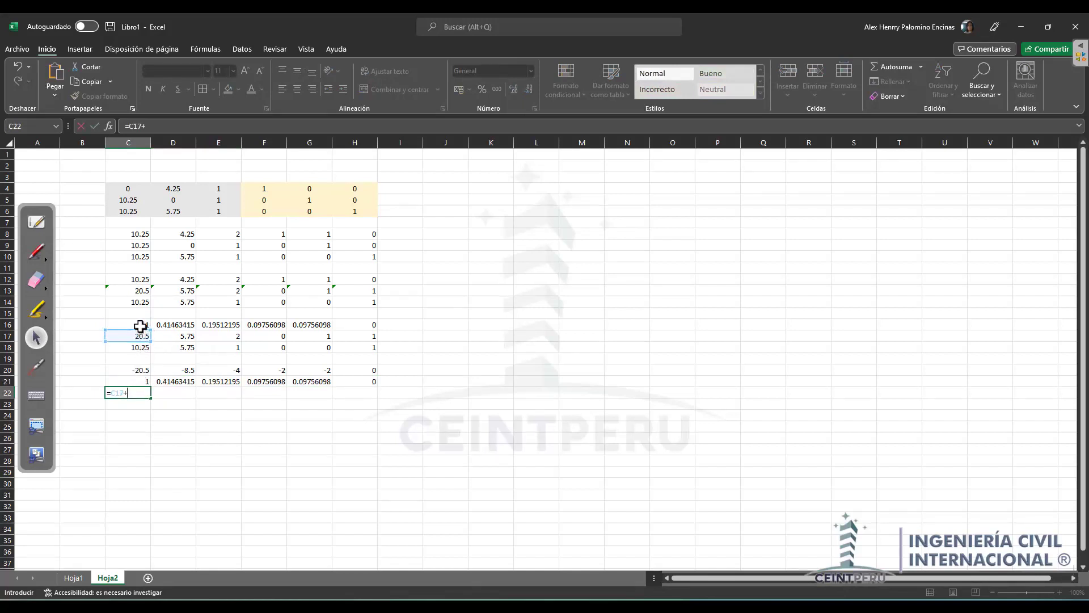
click(141, 374)
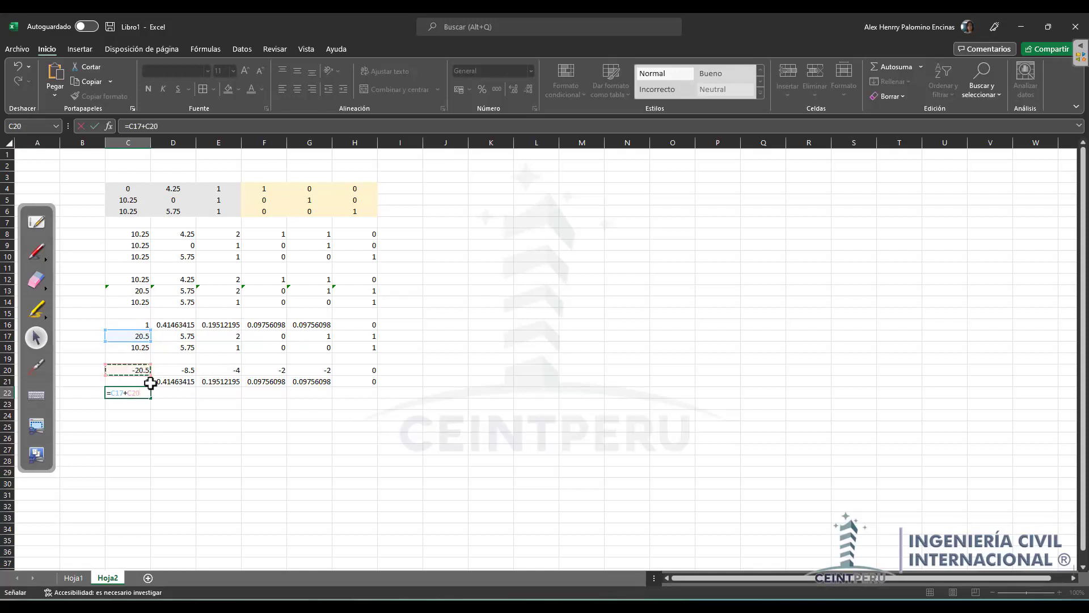
key(Tab)
click(141, 396)
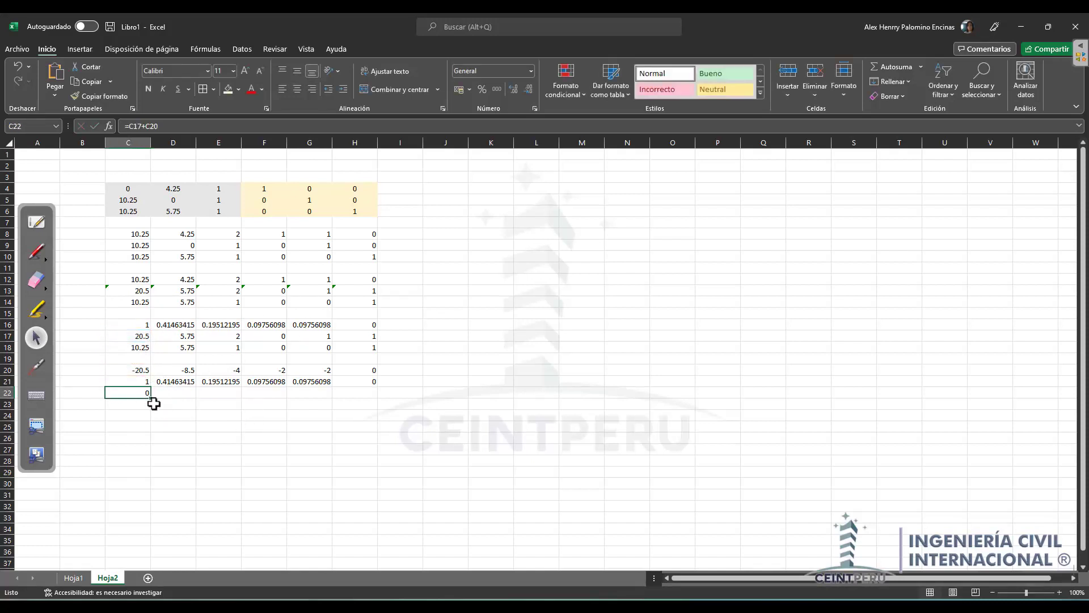
drag(151, 397, 367, 396)
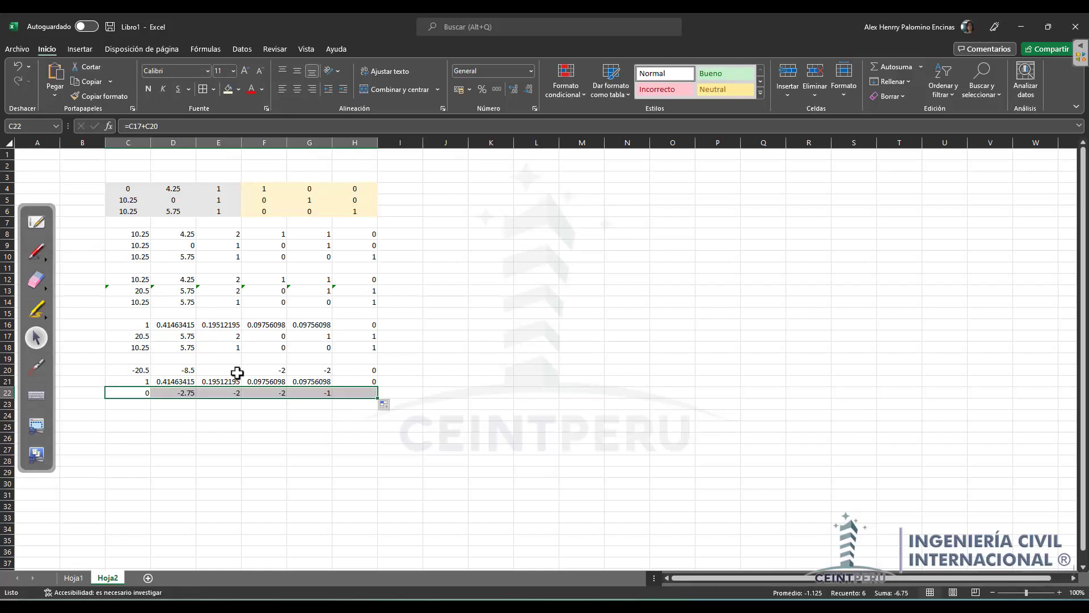
click(141, 392)
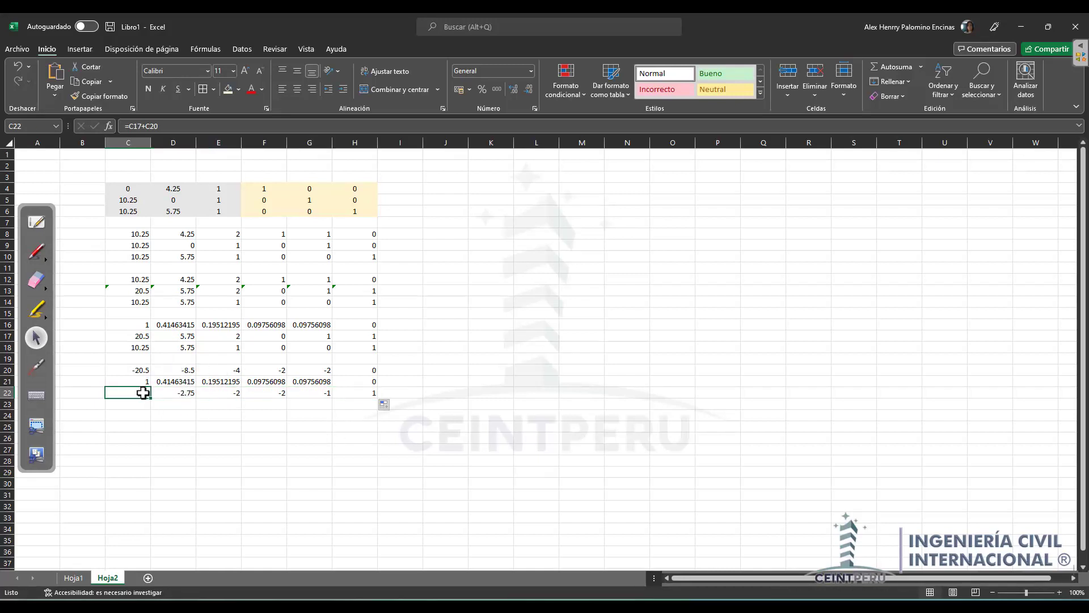
Step: Carry the third row into the block by entering =C18 in C23 and filling it across to H23
click(138, 408)
text(=)
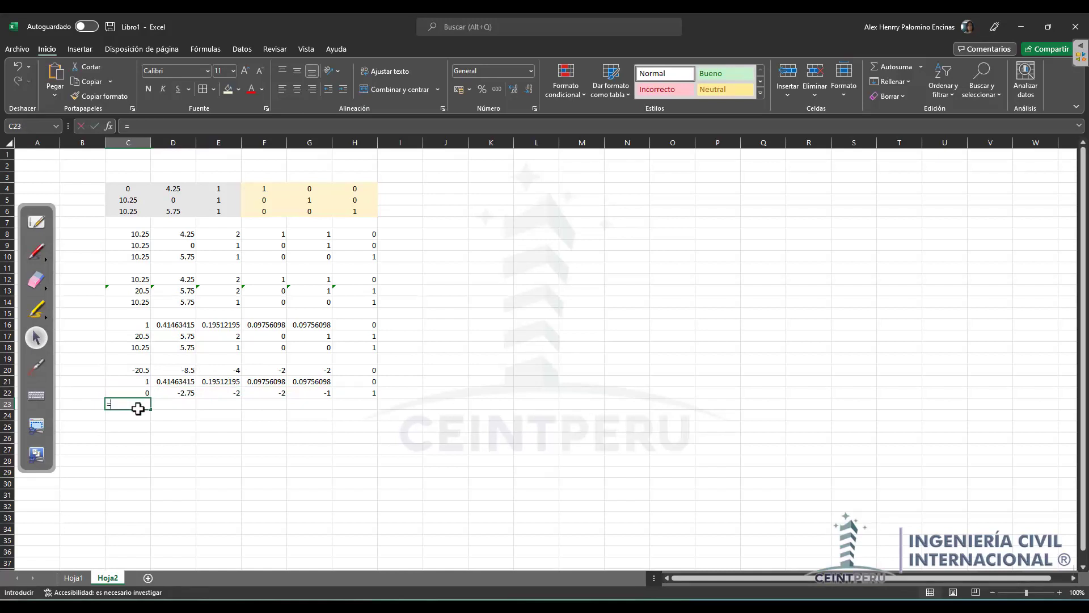
click(139, 348)
key(Tab)
click(142, 404)
drag(151, 409, 380, 409)
click(214, 449)
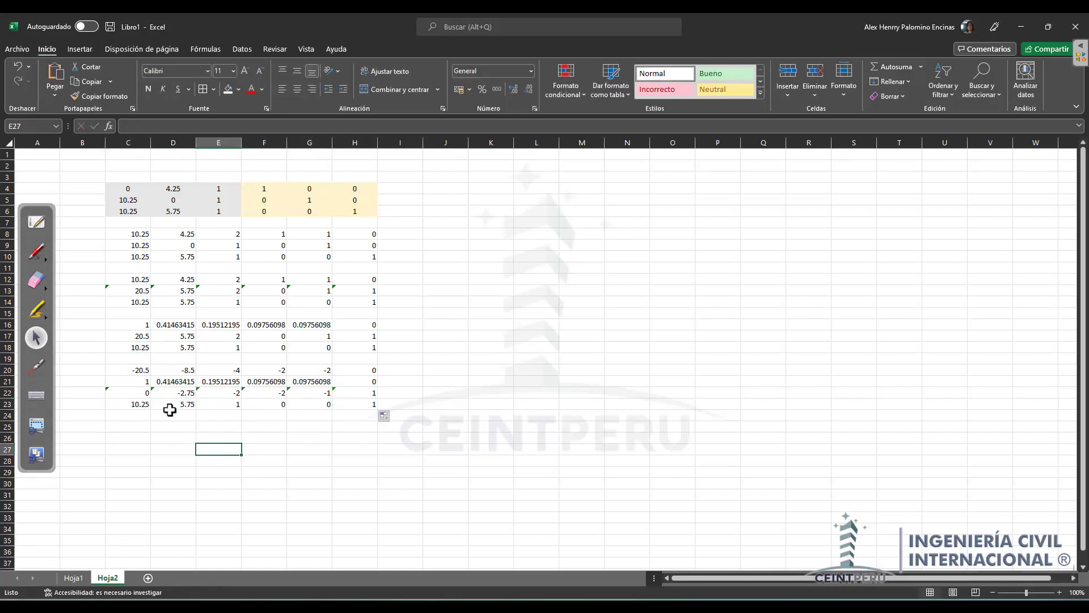
Step: Build a helper row for eliminating C23 by entering =-$C23*C21 in C25 and filling it across to H25
click(134, 409)
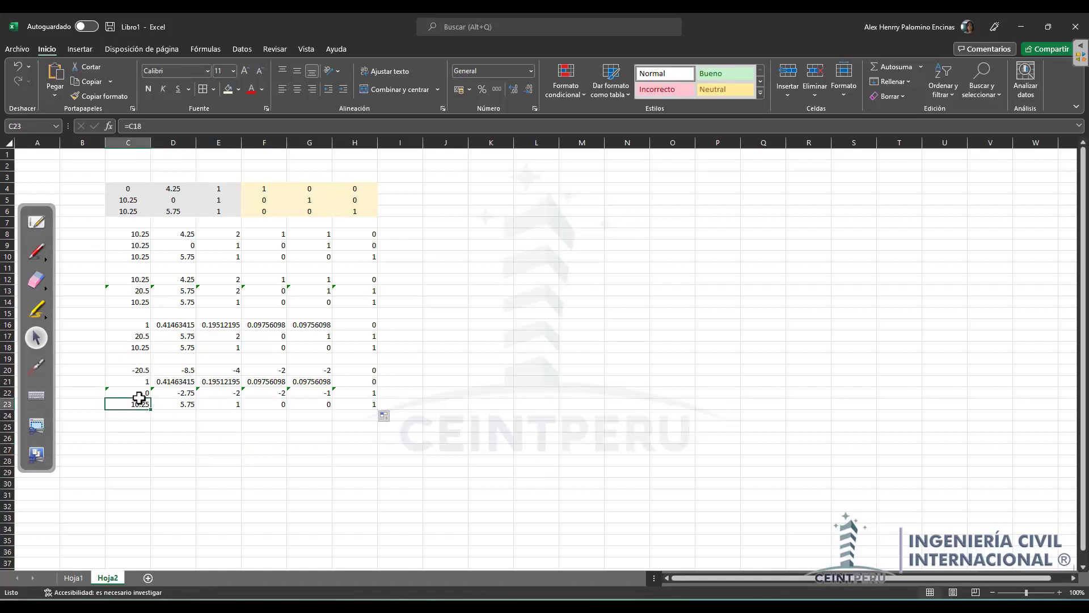
click(139, 427)
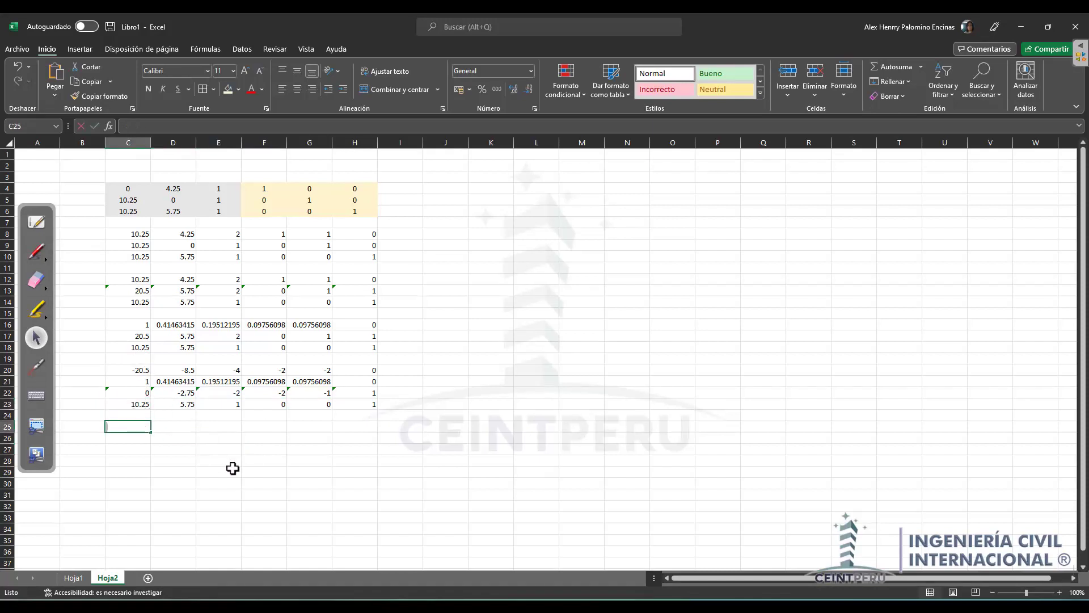
text(=-)
click(137, 403)
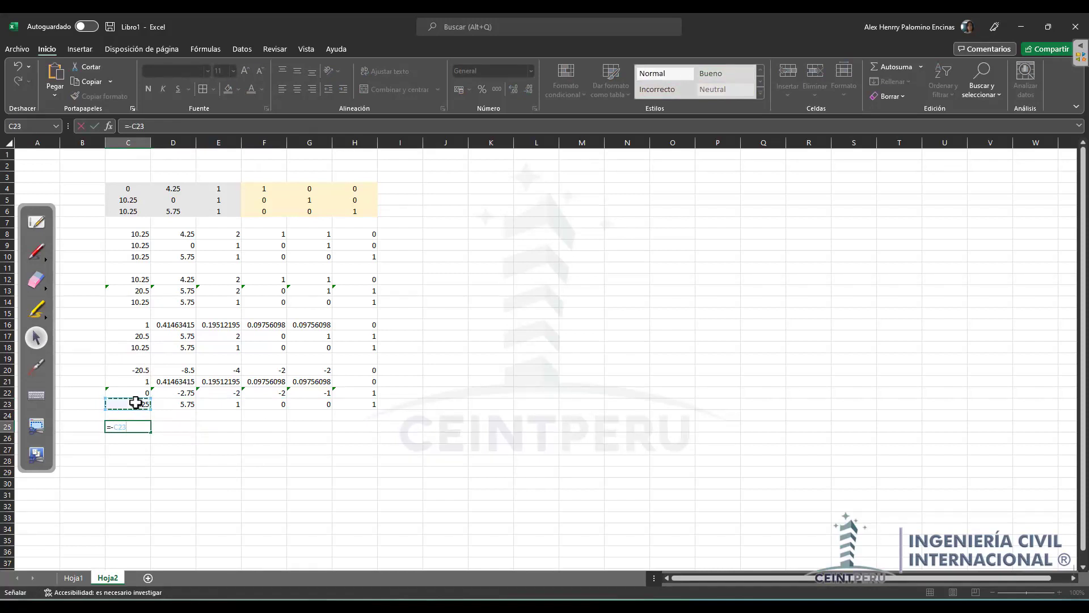
text(*)
click(134, 383)
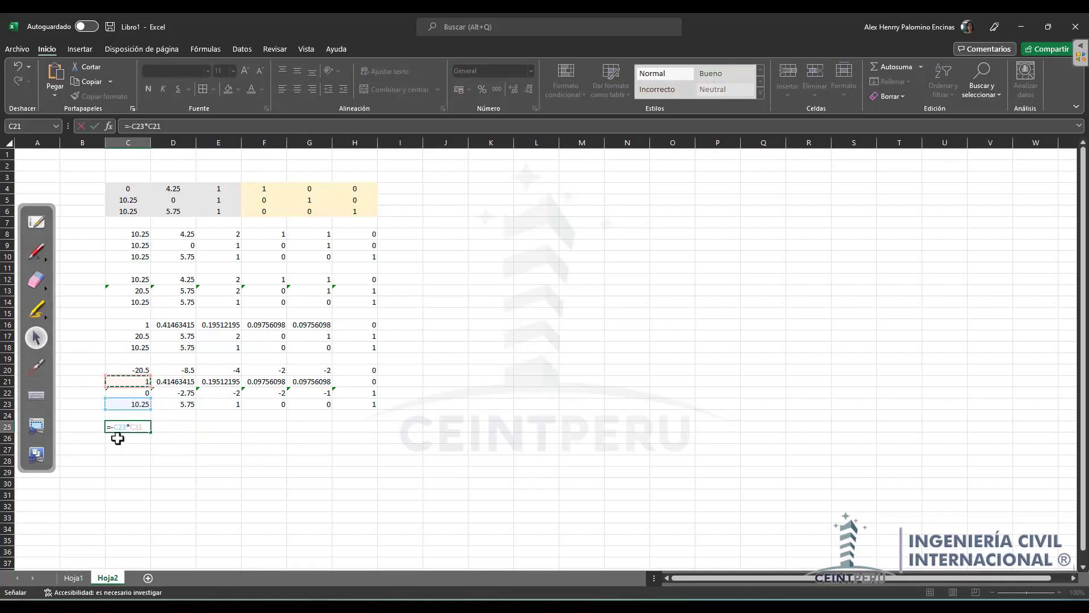
text($)
key(Tab)
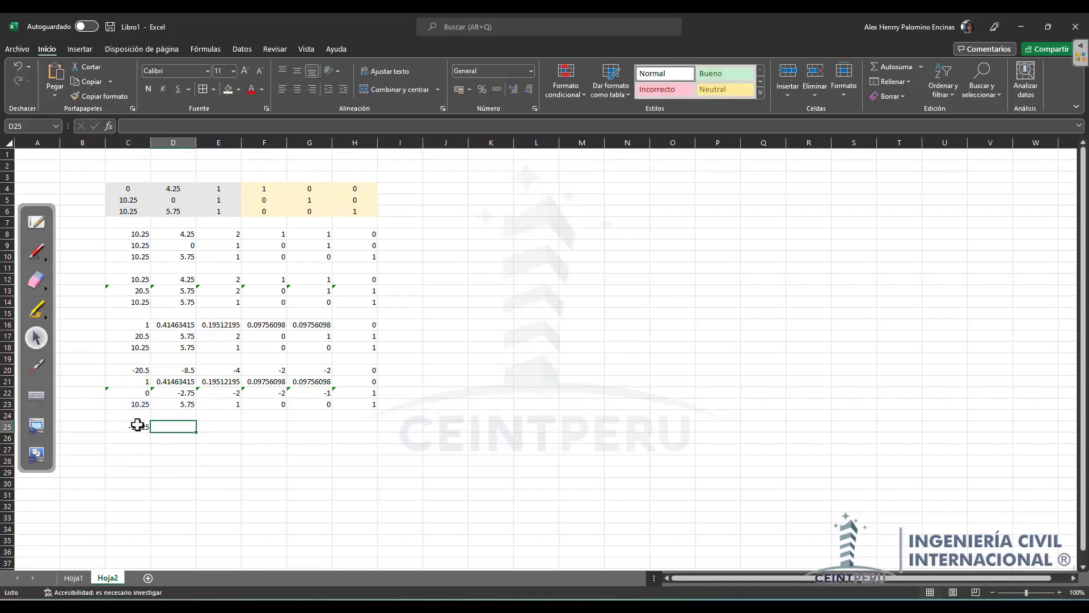
click(137, 426)
drag(153, 434, 357, 438)
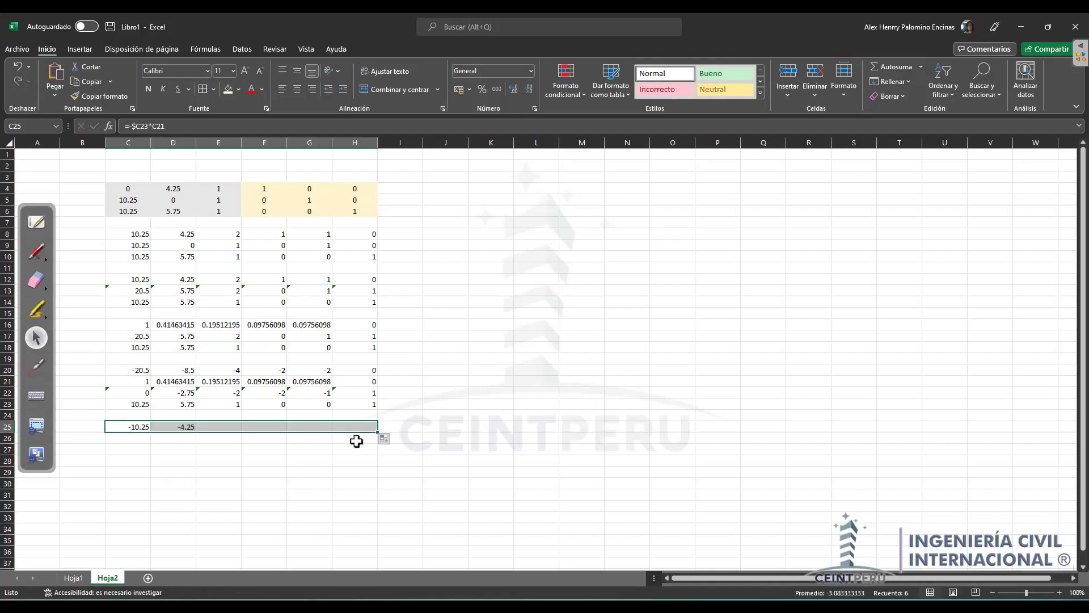
Step: Repeat the normalized first row below the new helper row by entering =C21 in C26 and filling it across to H26
click(148, 440)
text(=)
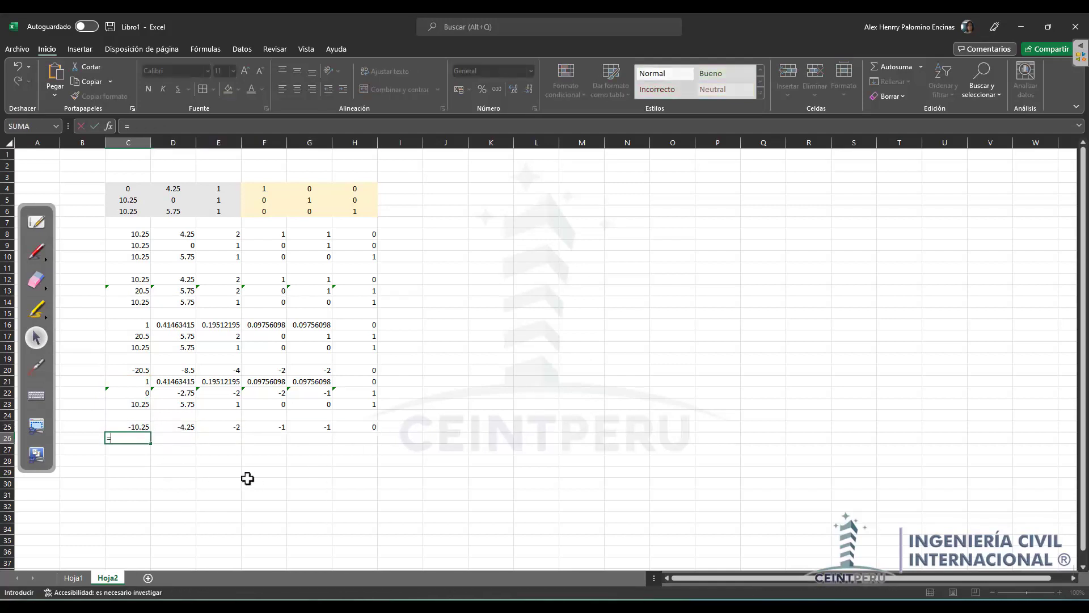
click(145, 380)
key(Tab)
click(138, 438)
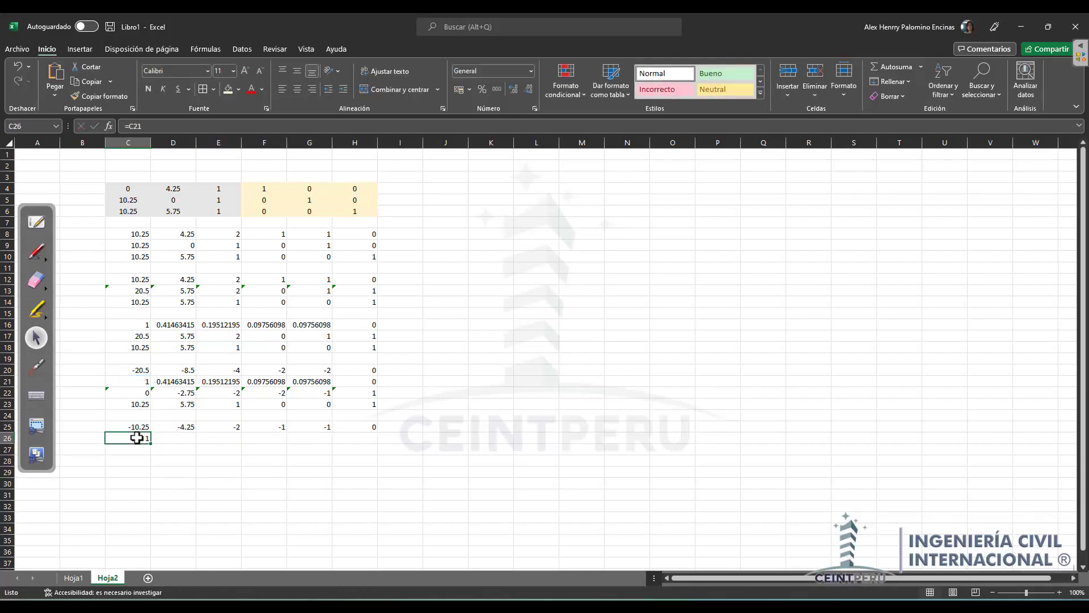
drag(150, 443, 356, 443)
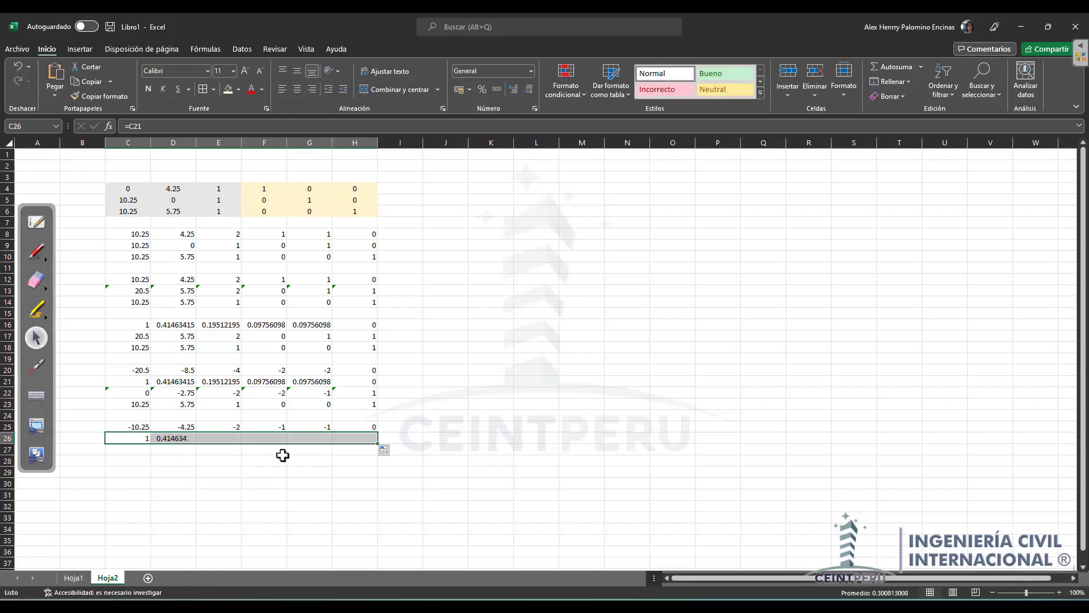
Step: Repeat the second row in the same block by entering =C22 in C27 and filling it across to H27
click(127, 450)
text(=)
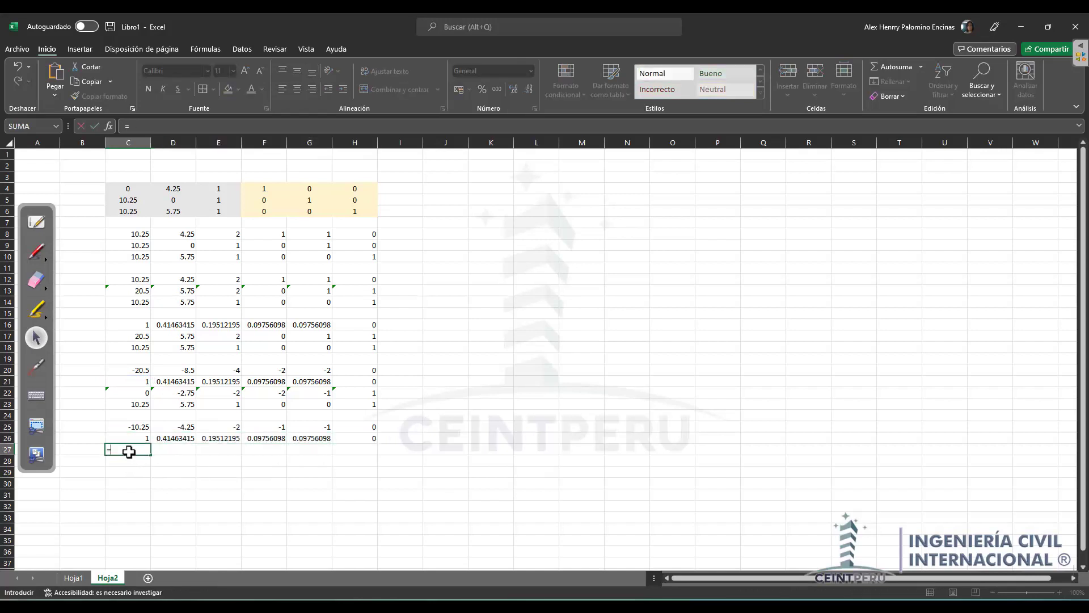
click(122, 386)
key(Return)
click(143, 445)
drag(162, 457, 363, 452)
Step: Eliminate the third row's first entry by entering =C23+C25 in C28 and filling it across to H28
click(146, 460)
text(=)
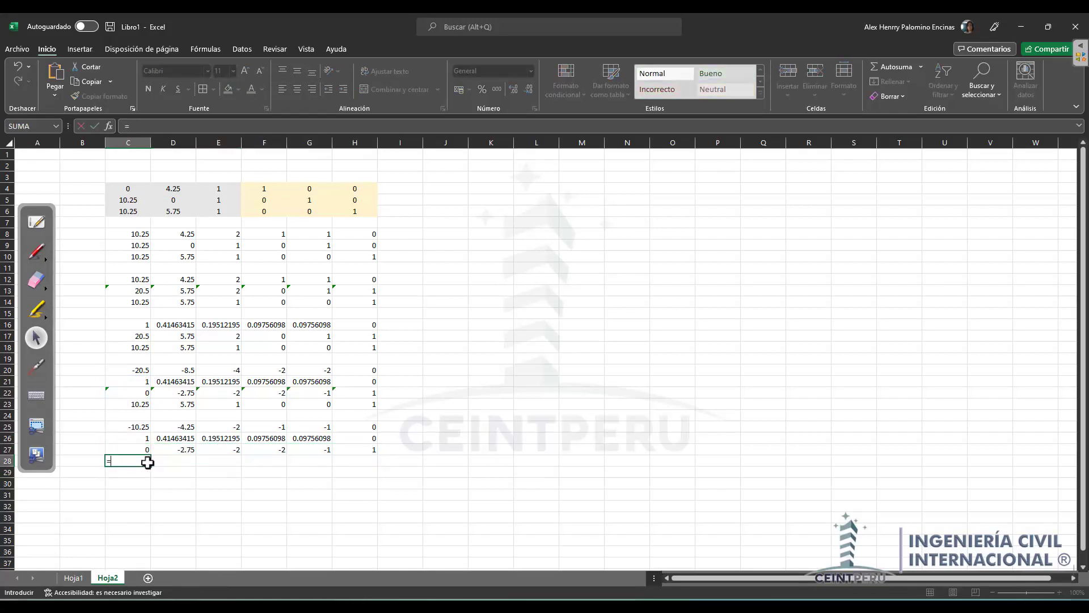
click(140, 405)
text(+)
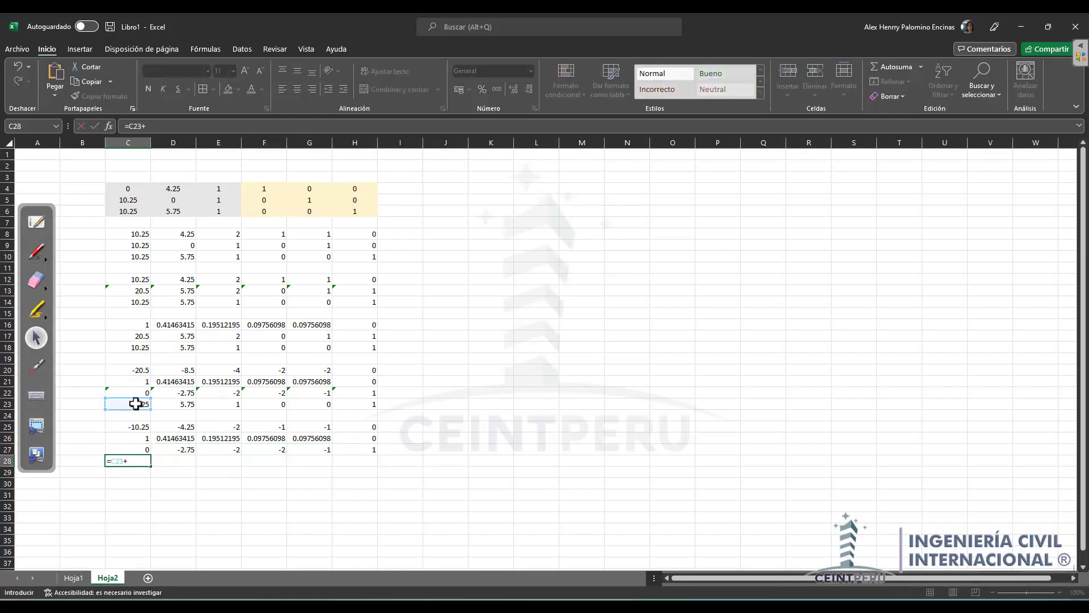
click(138, 372)
click(138, 424)
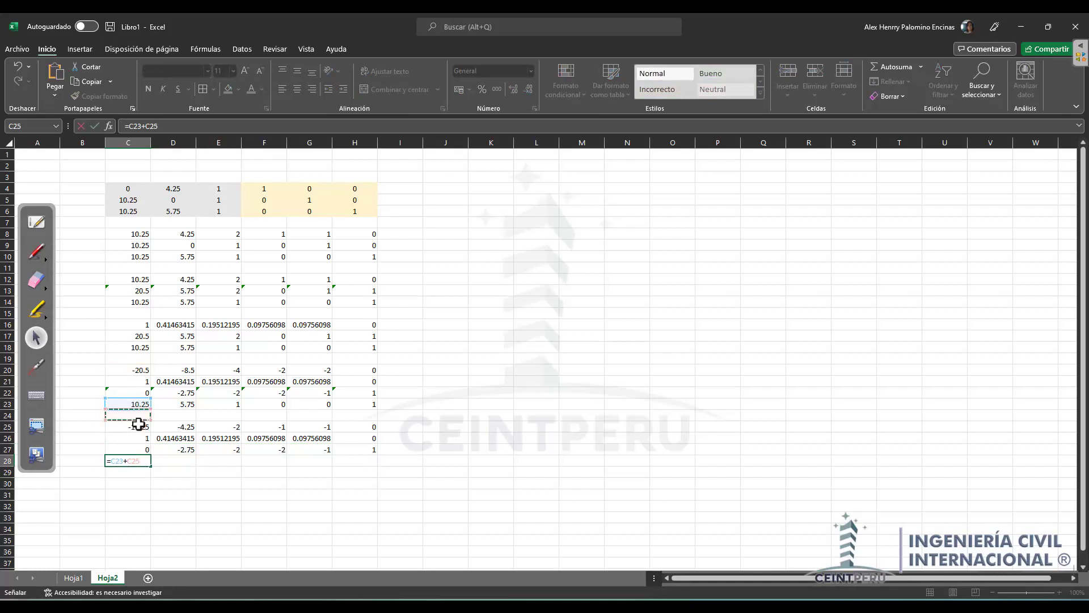
key(Return)
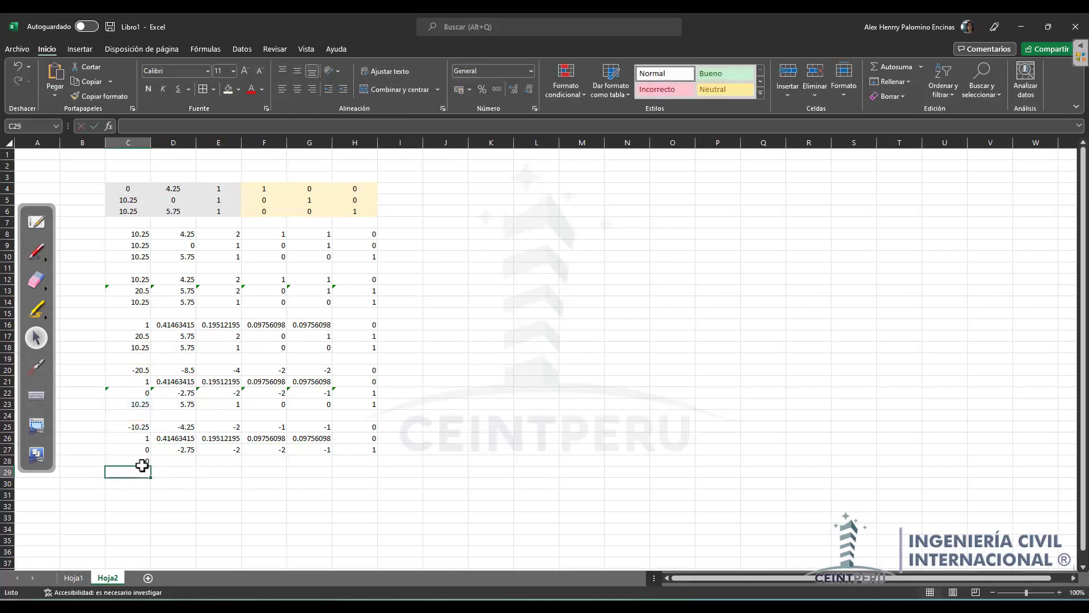
click(141, 460)
drag(151, 466, 375, 460)
Step: Examine the first column of the new block in C26:C28 and the second row's pivot in D27
drag(141, 447, 143, 460)
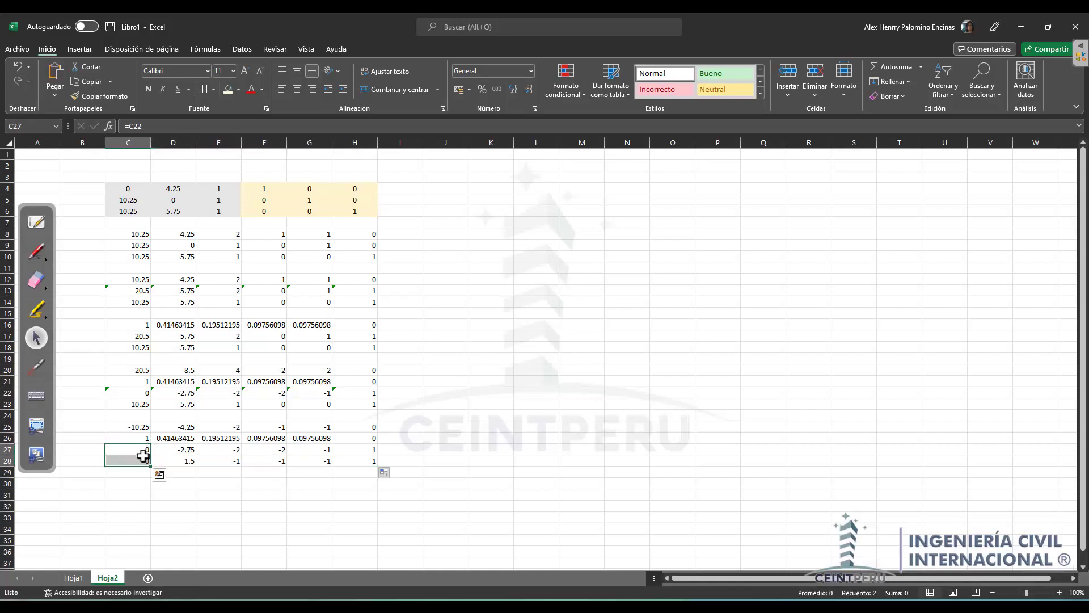
click(142, 444)
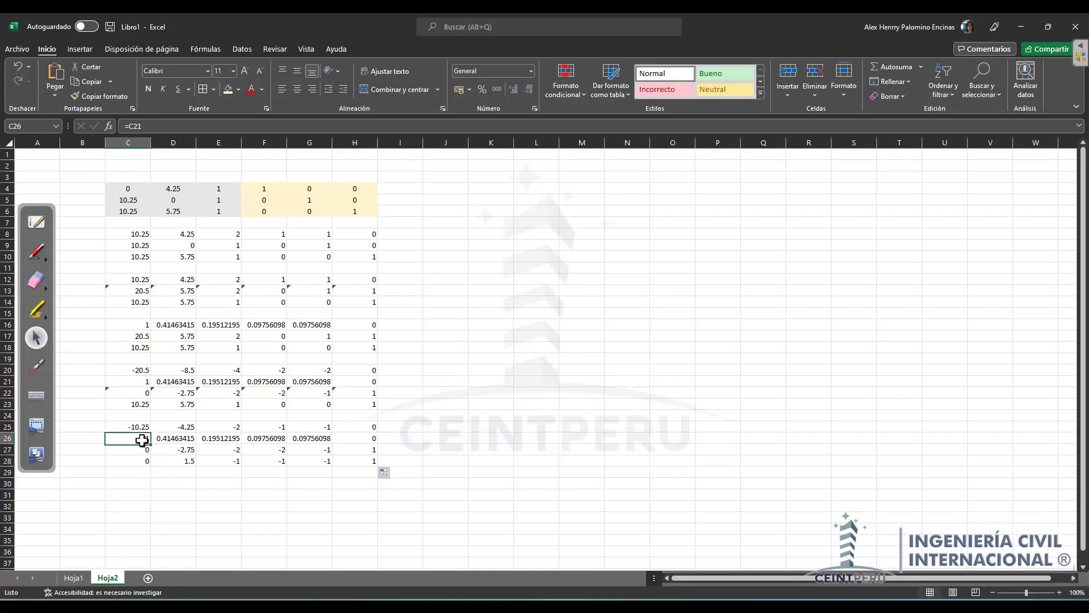
click(139, 437)
click(138, 451)
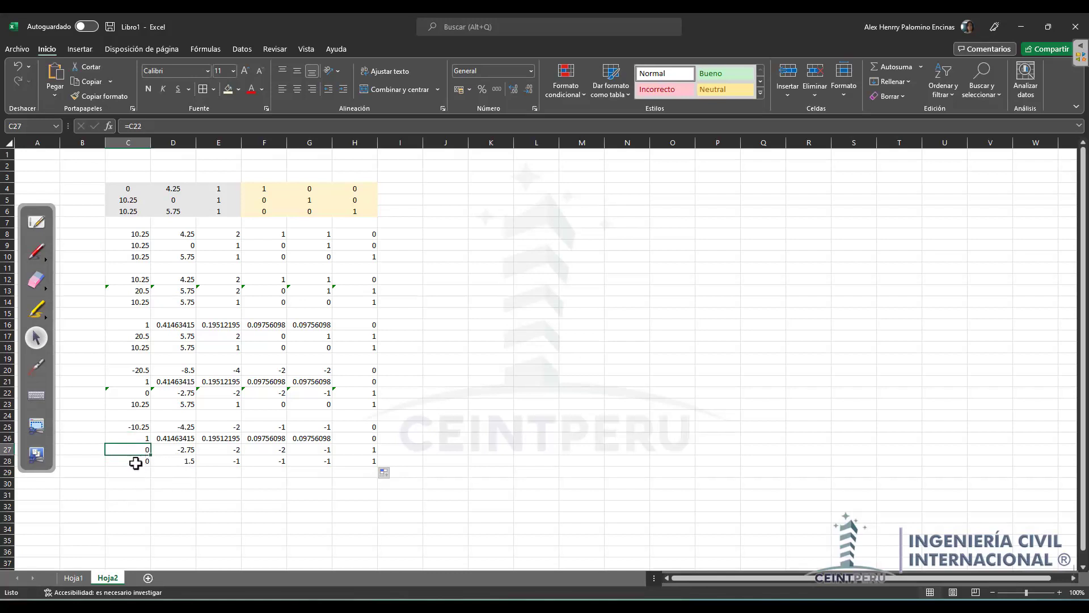
click(175, 446)
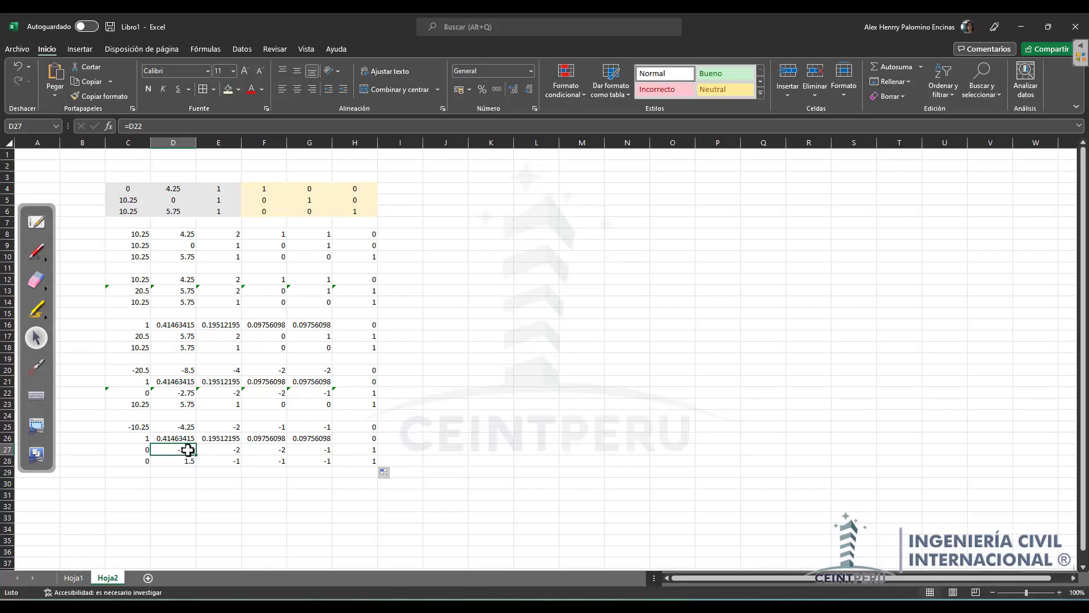
scroll(181, 445, down, 2)
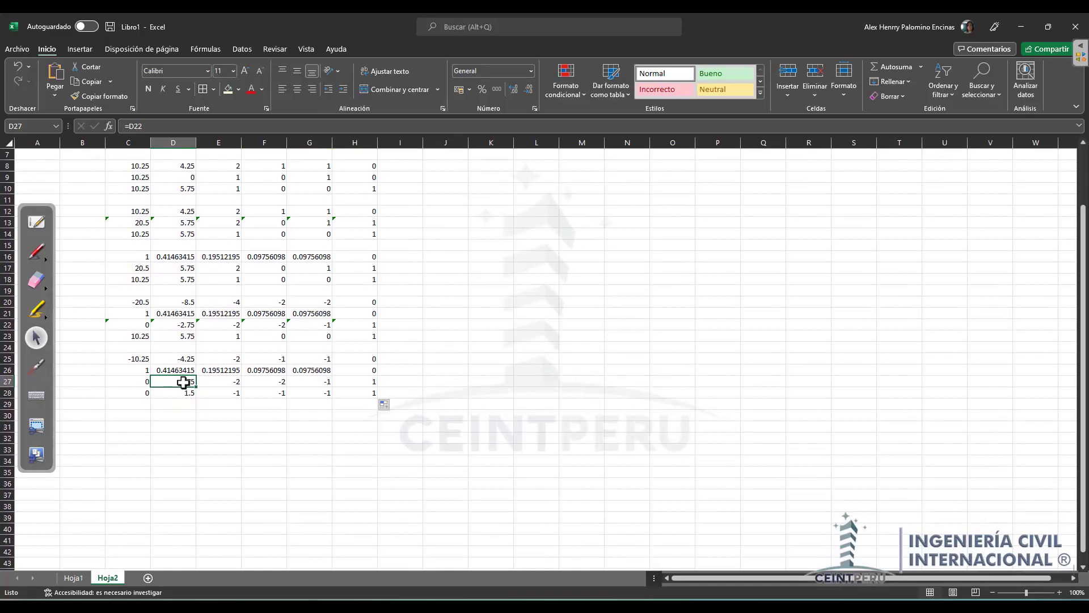
Step: Start a new block by entering =C26 in C30 and filling it across to H30 to repeat the first row
click(145, 416)
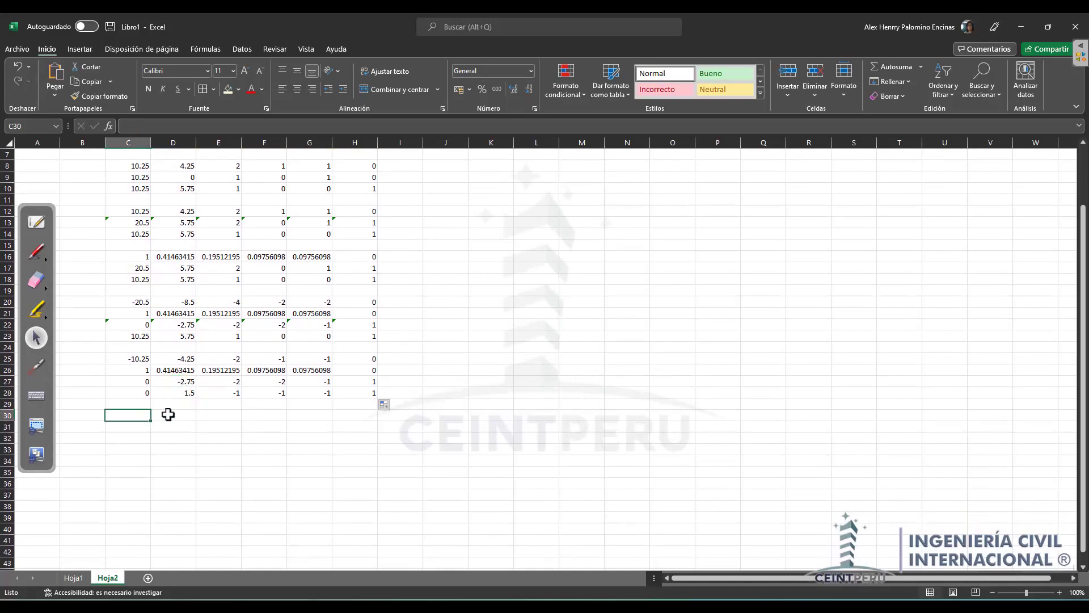
text(=)
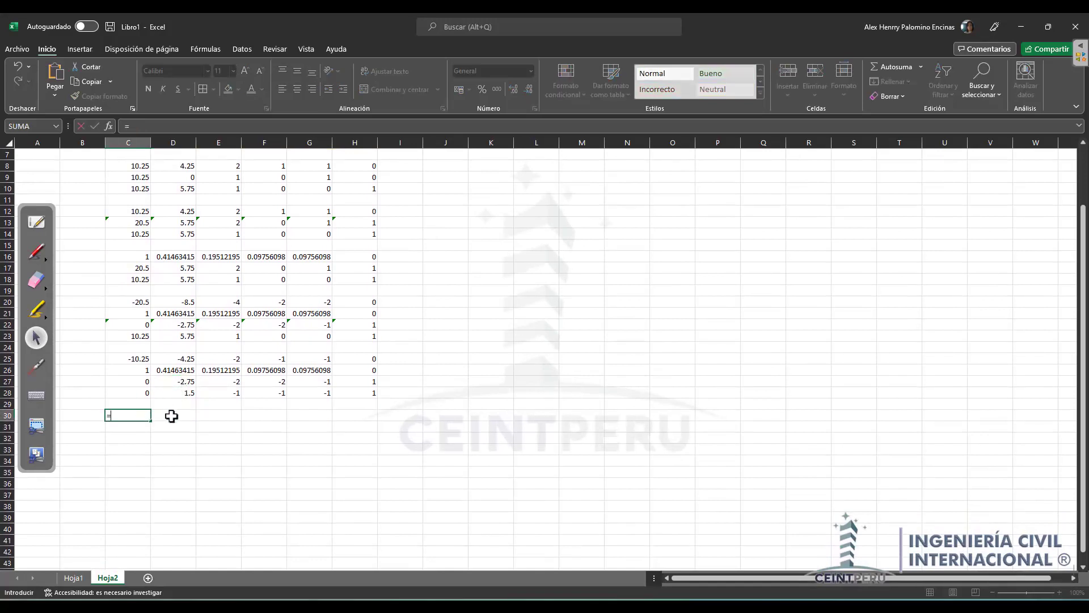
click(138, 372)
key(Return)
click(134, 416)
drag(150, 421, 359, 415)
Step: Normalize the second row by its pivot by entering =C27/$D27 in C31 and filling it across to H31
click(119, 428)
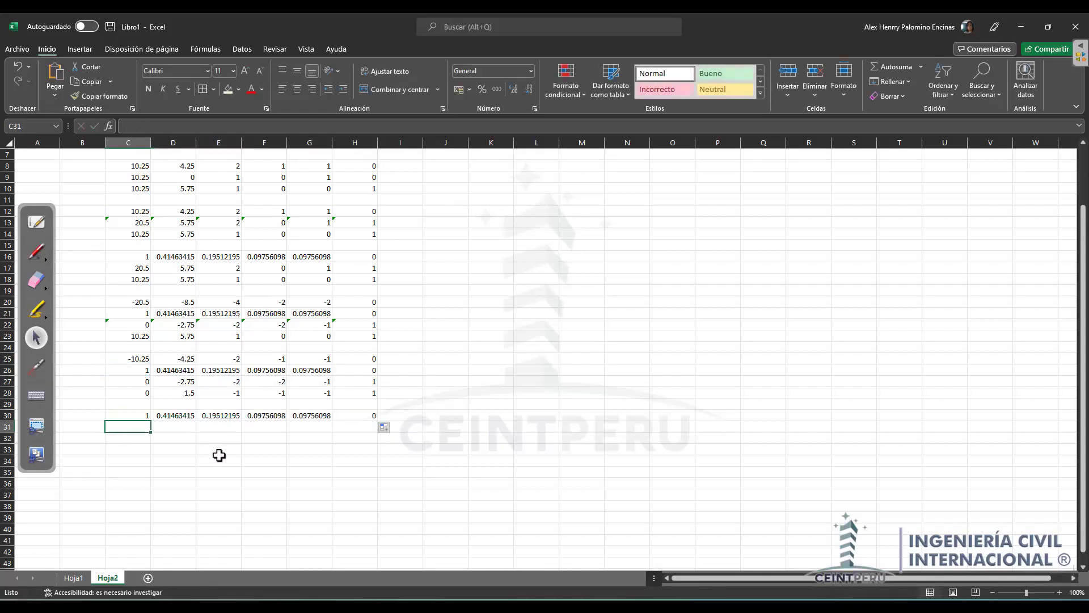
text(=)
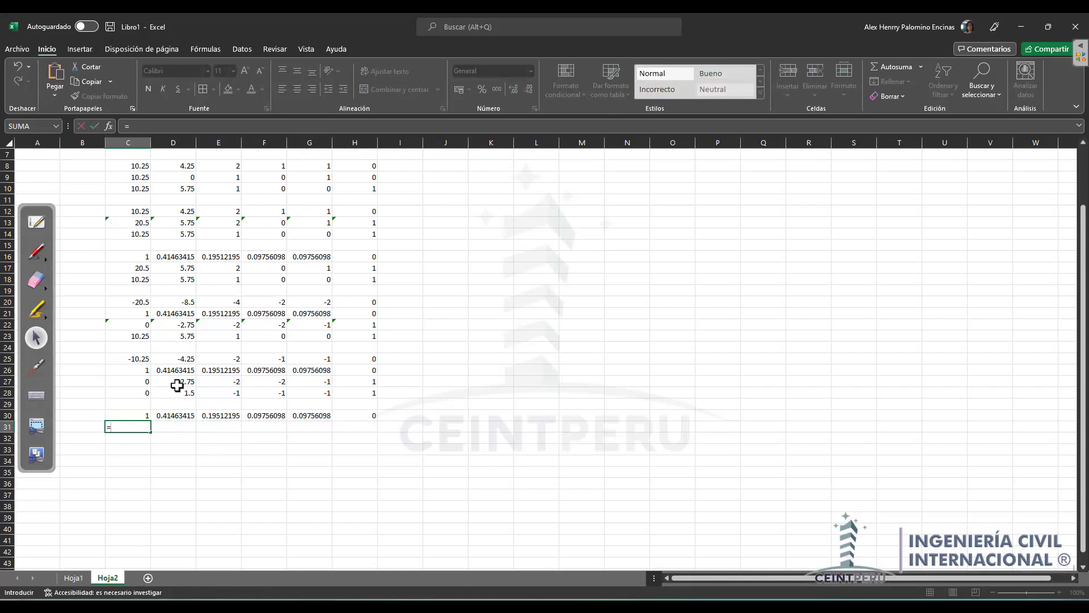
click(147, 382)
text(/)
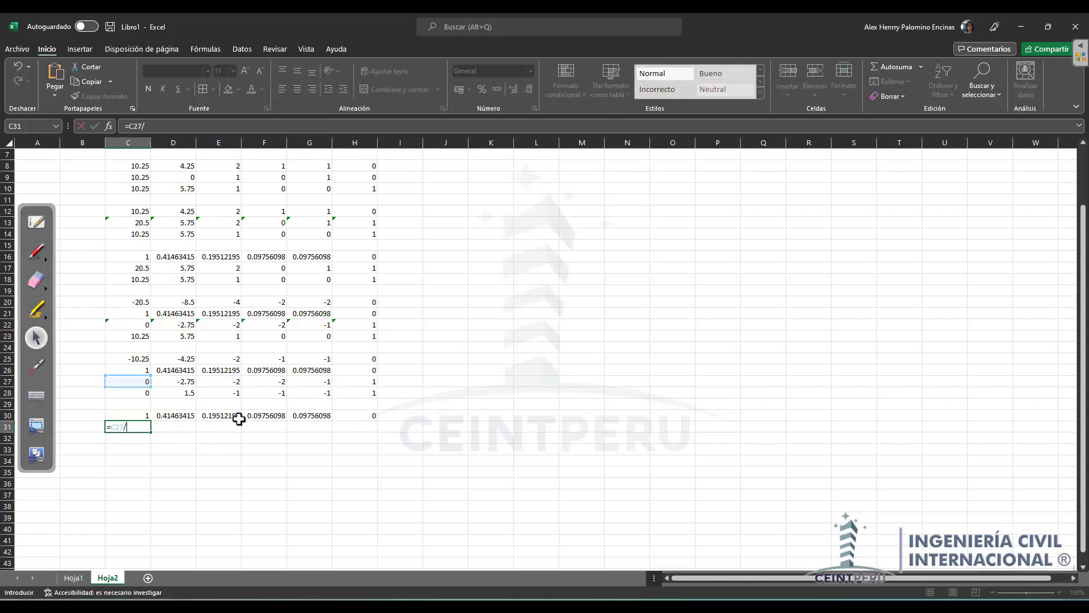
click(166, 381)
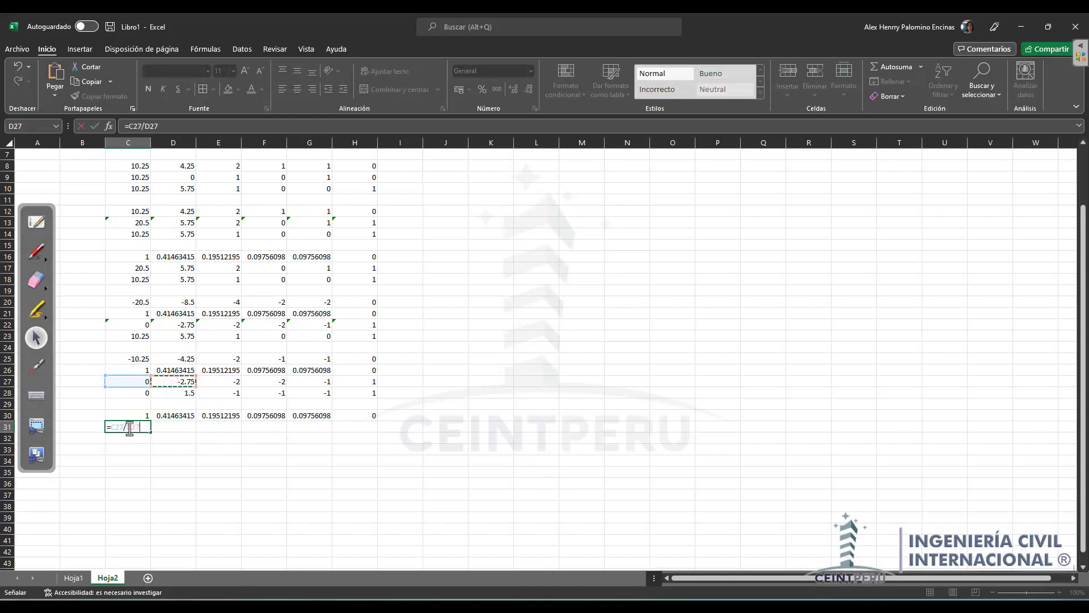
click(126, 426)
text($)
key(Tab)
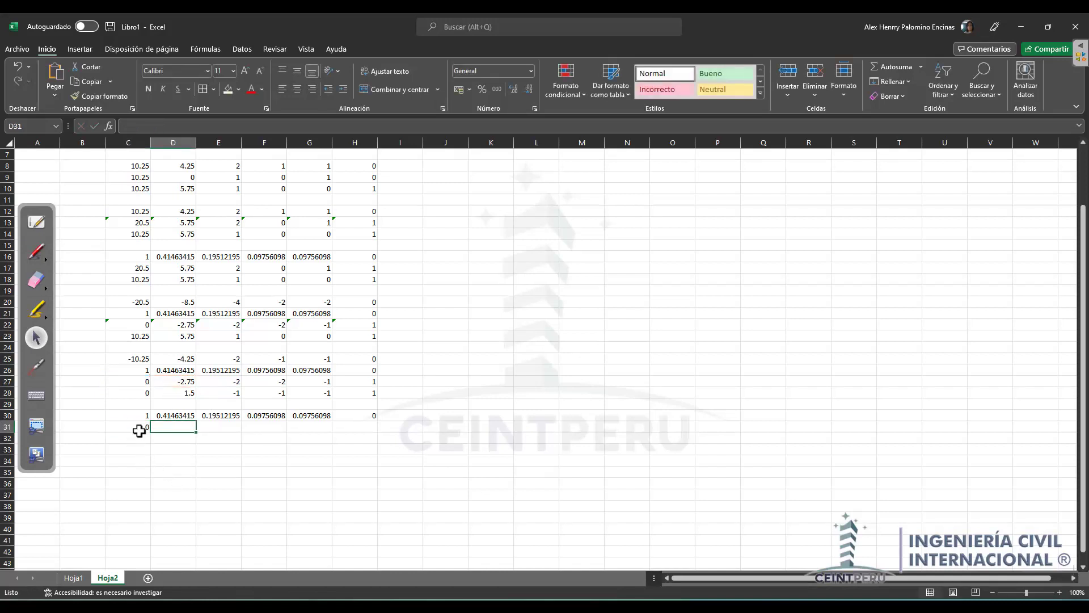
click(141, 428)
drag(203, 434, 377, 428)
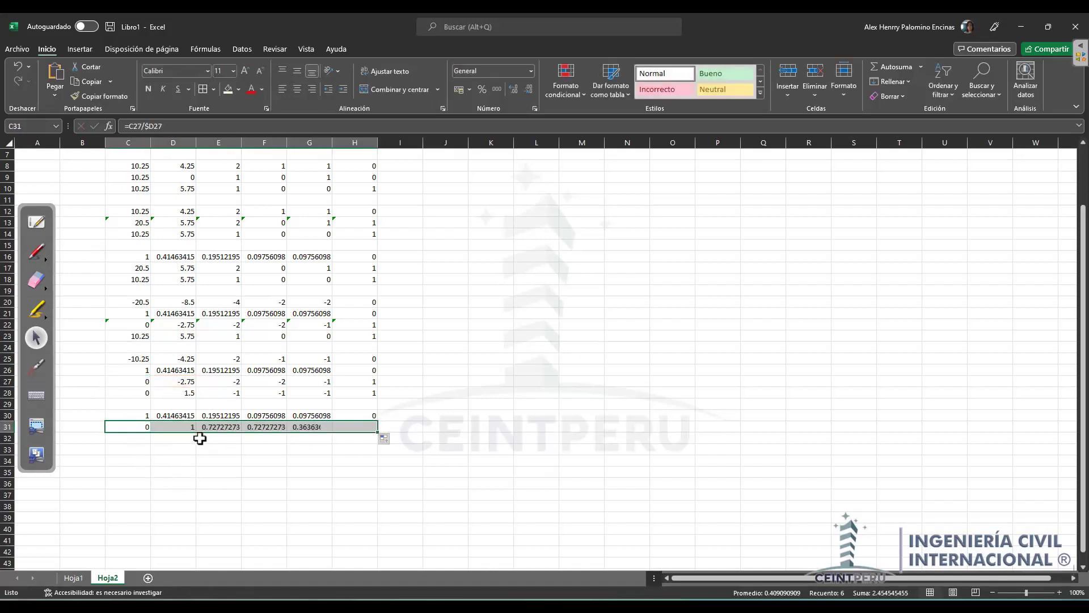
click(187, 425)
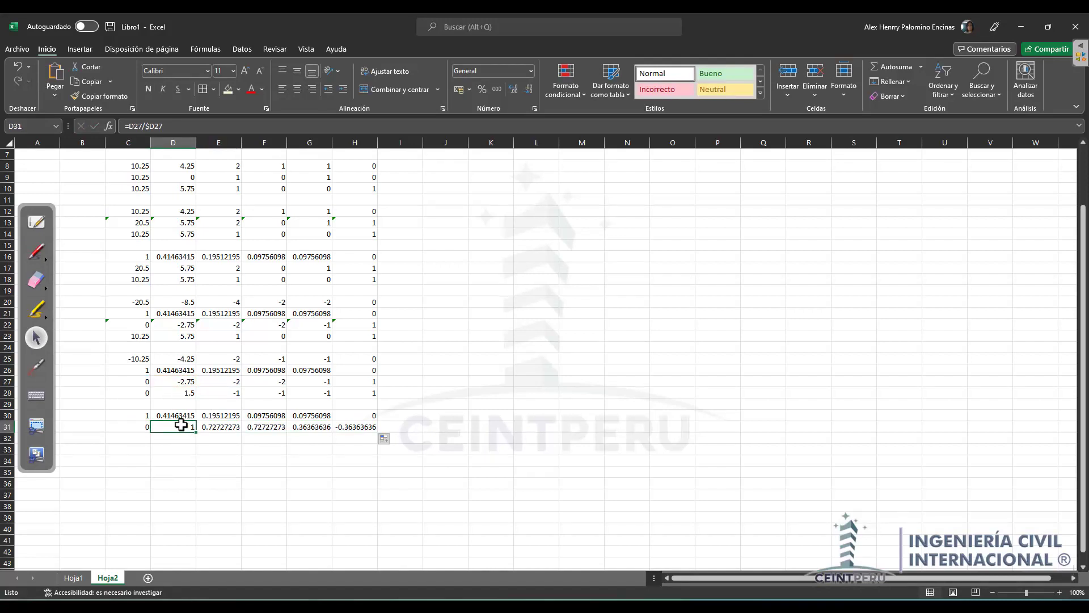
Step: Repeat the third row in the same block by entering =C28 in C32 and filling it across to H32
click(149, 438)
text(=)
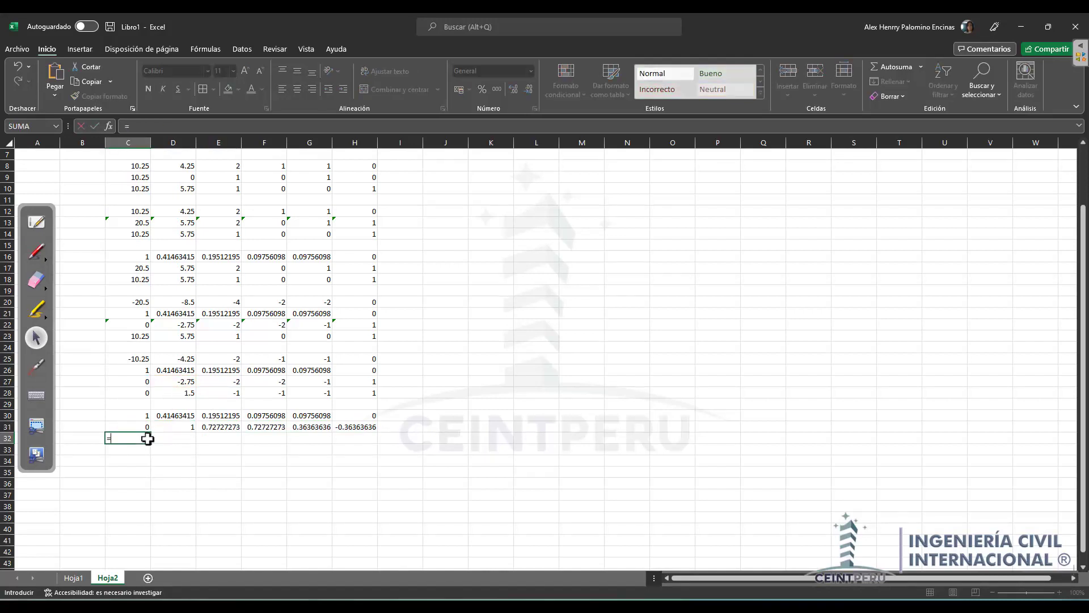
key(ctrl+Return)
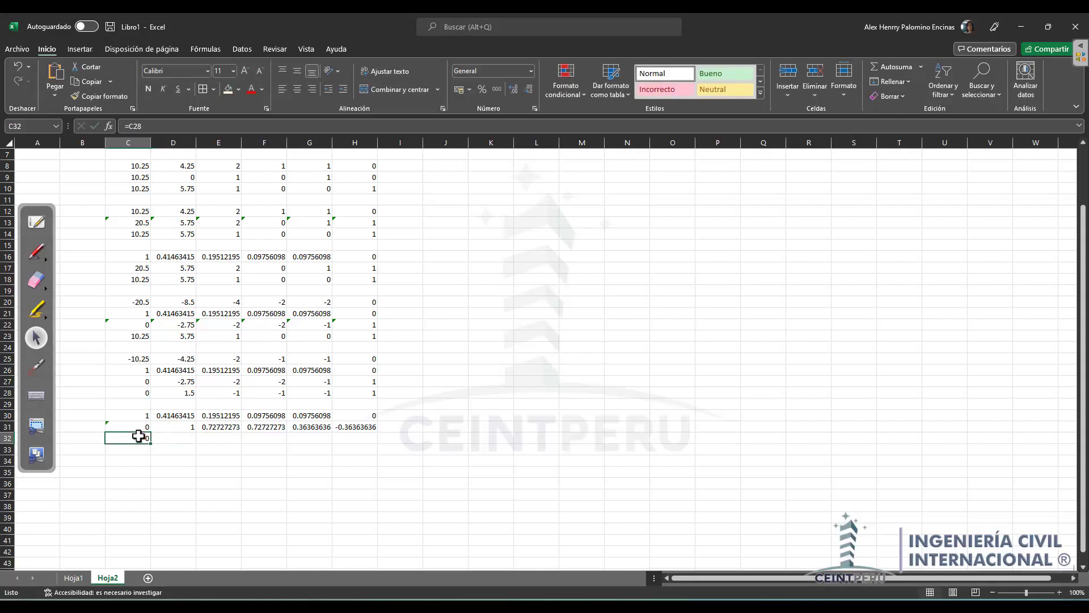
drag(150, 443, 372, 438)
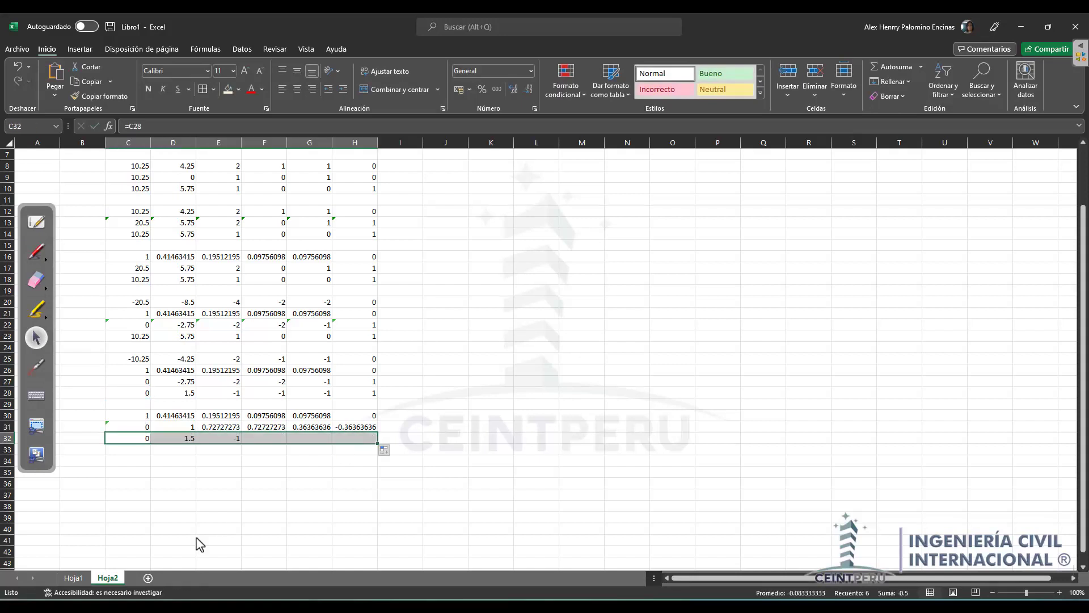
Step: Examine the augmented side in F30:H32 and the second column's entries in D30:D32
drag(256, 419, 349, 436)
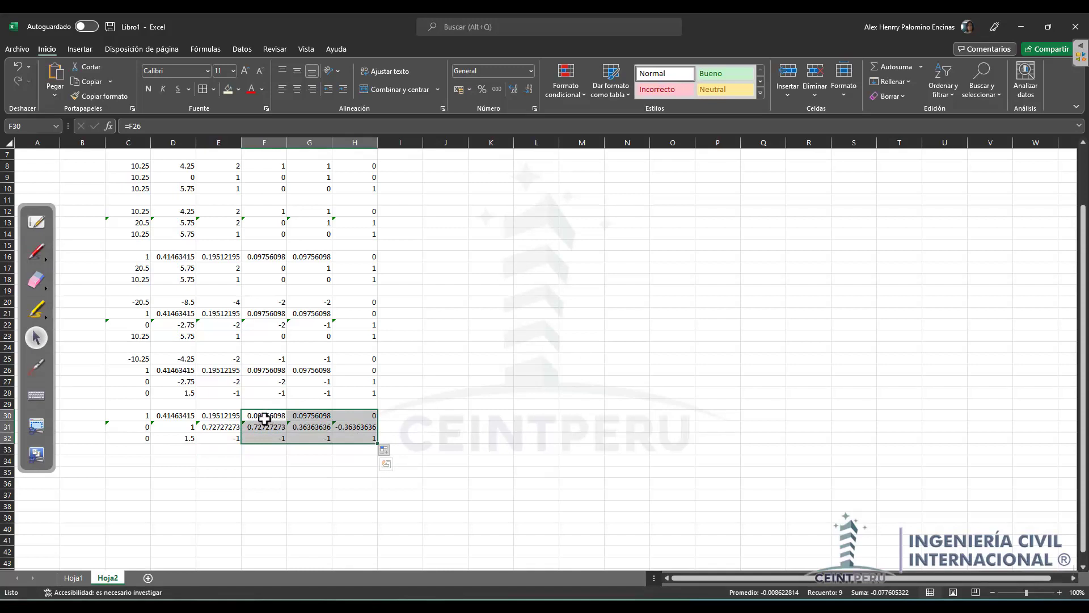
click(174, 426)
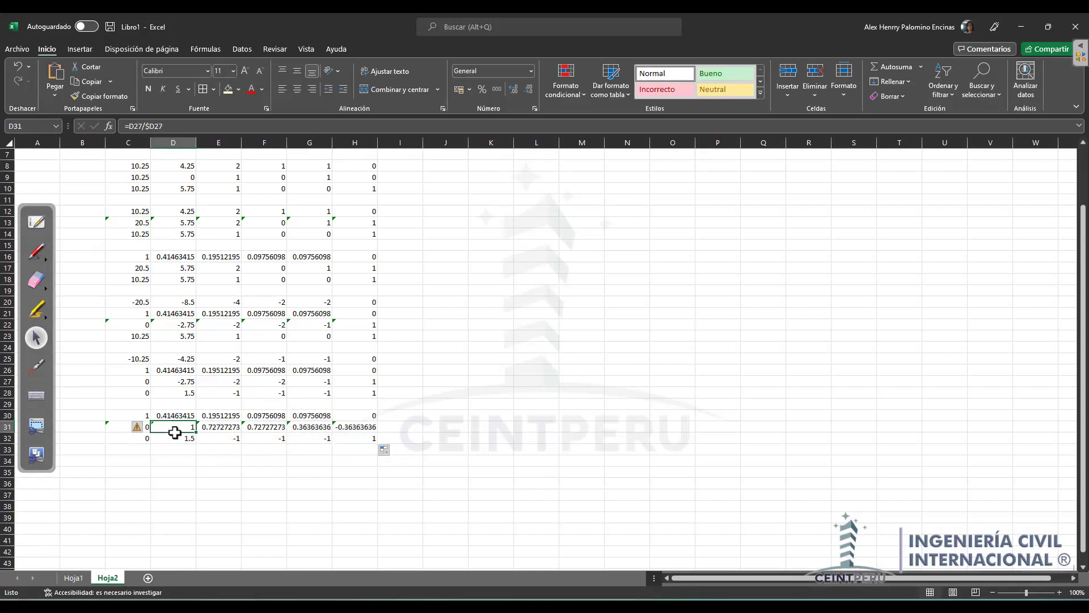
click(174, 437)
click(177, 427)
click(175, 416)
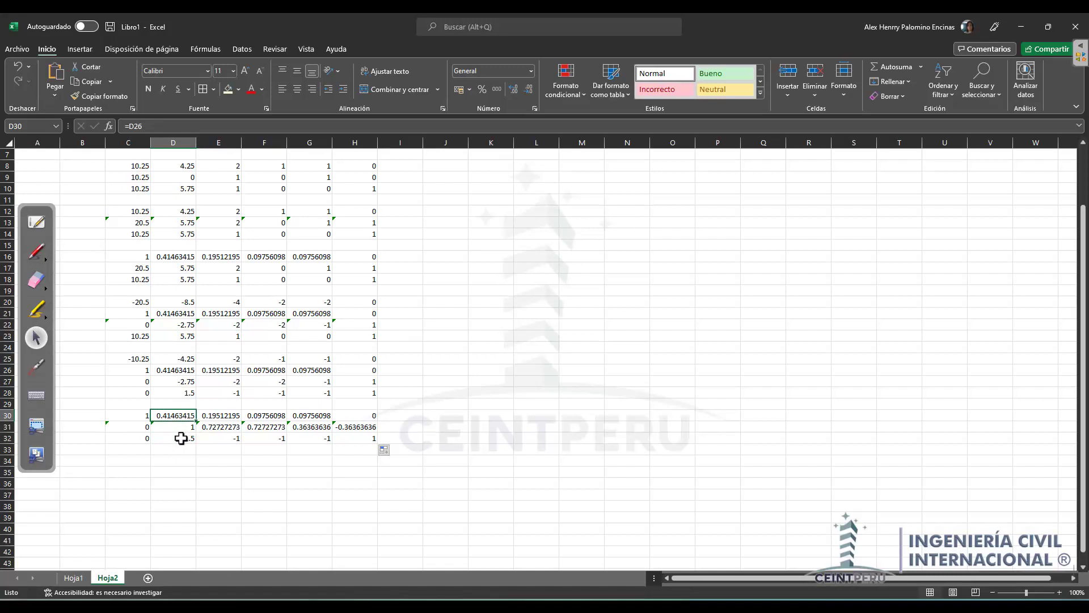
click(178, 439)
Step: Create a helper row from the normalized second row by entering =-$D32*C31 in C34 and filling it across to H34
click(139, 459)
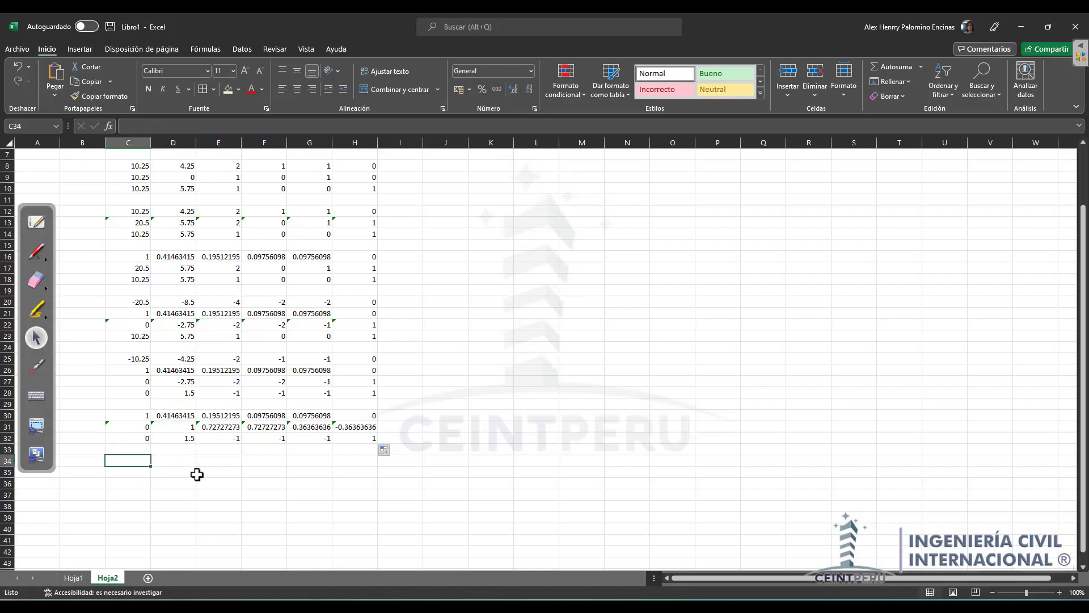
text(=)
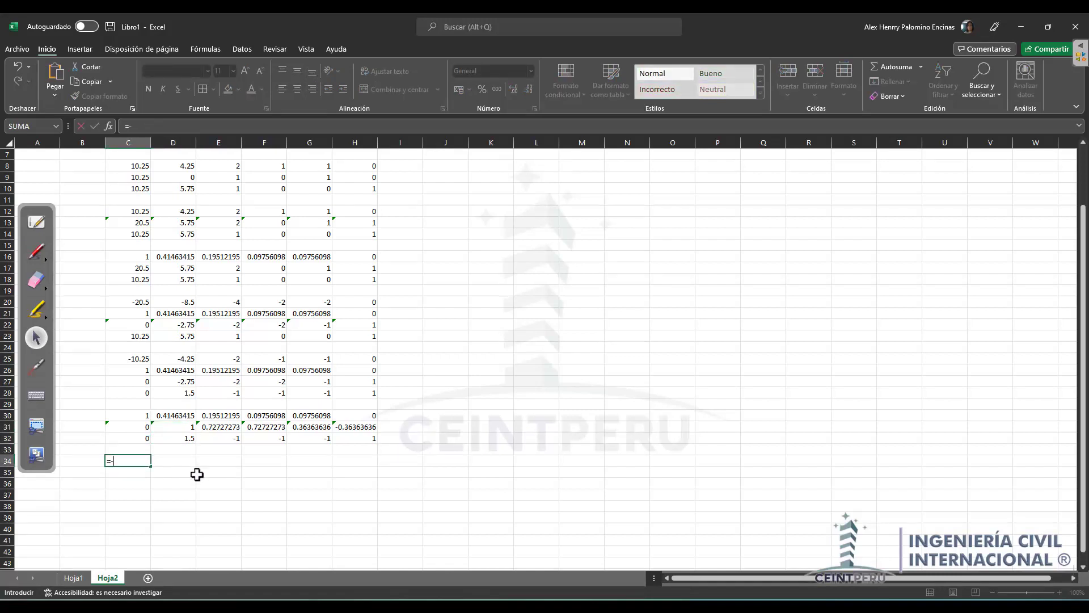
text(-)
click(185, 439)
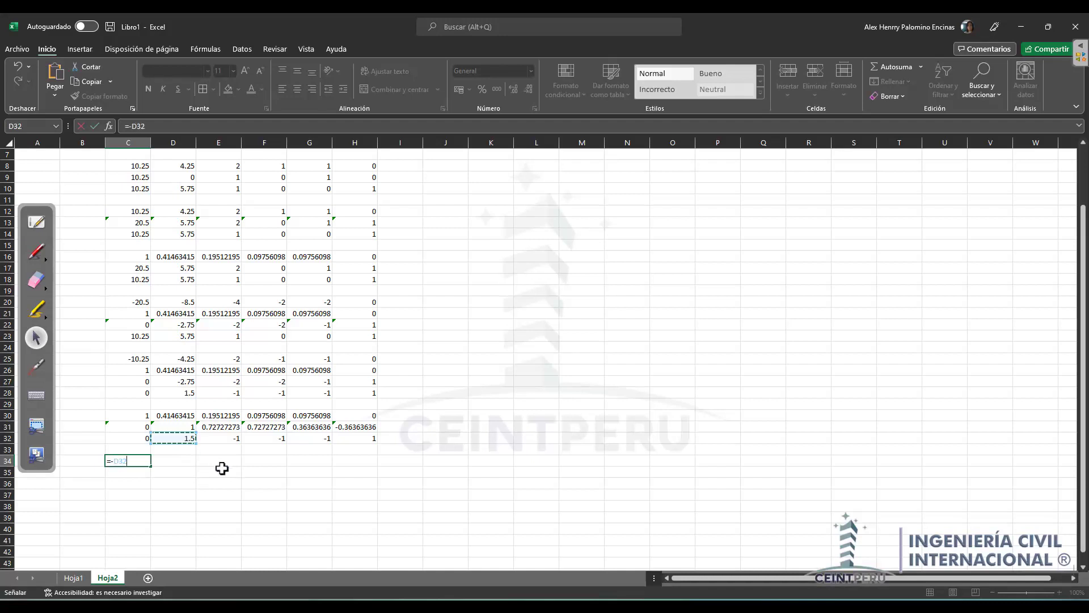
text(*)
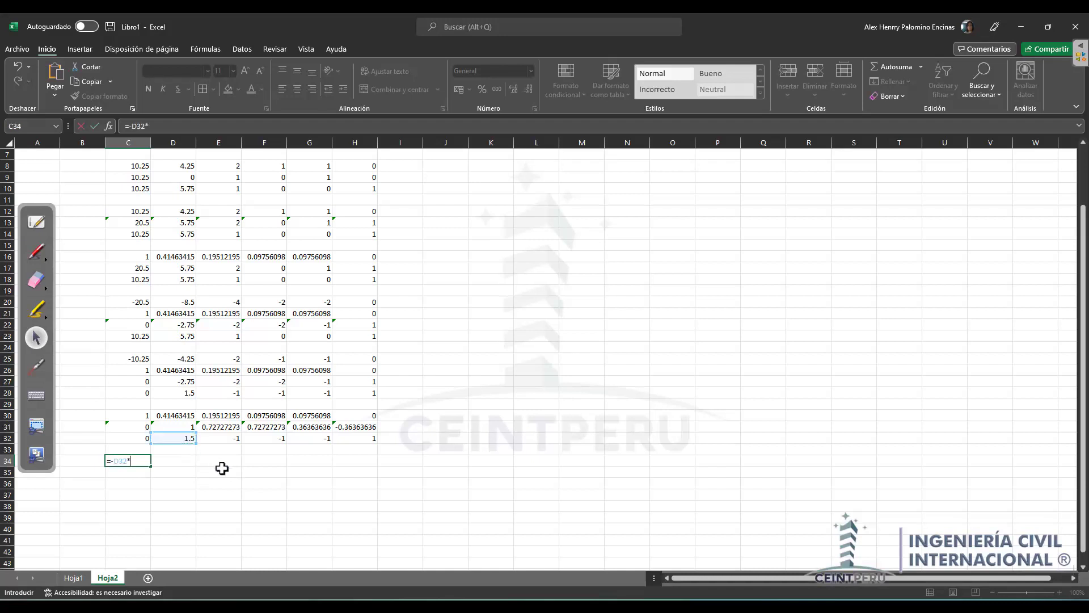
click(141, 428)
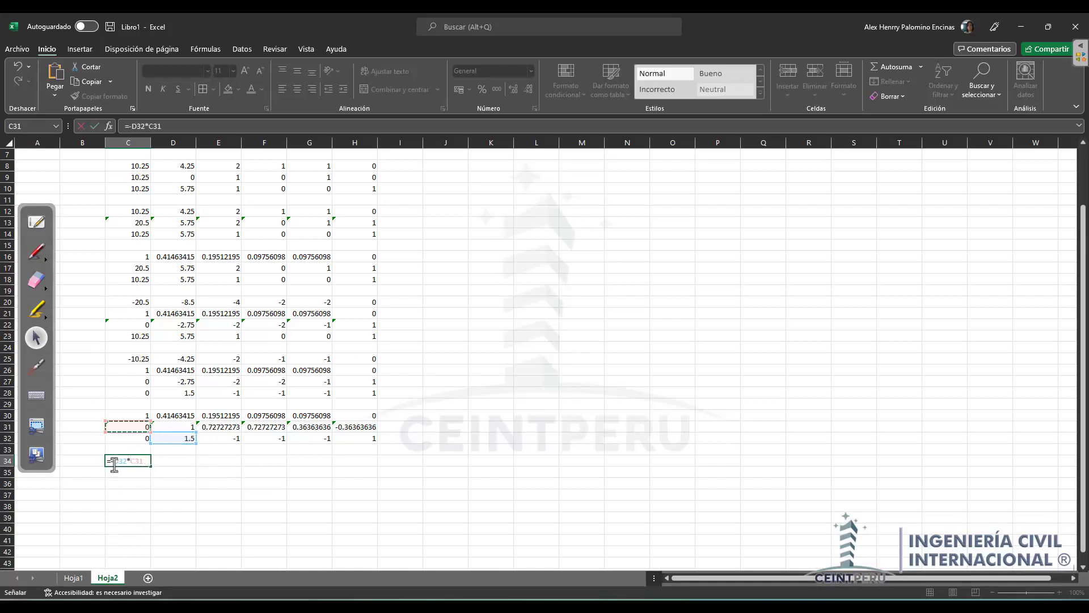
key(Tab)
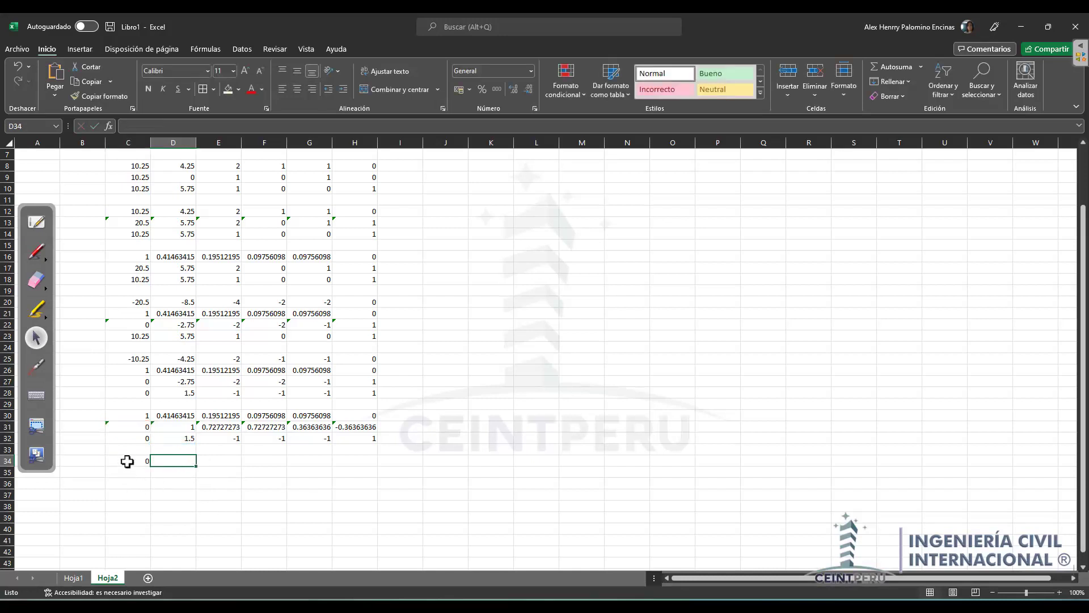
click(127, 461)
drag(150, 466, 382, 468)
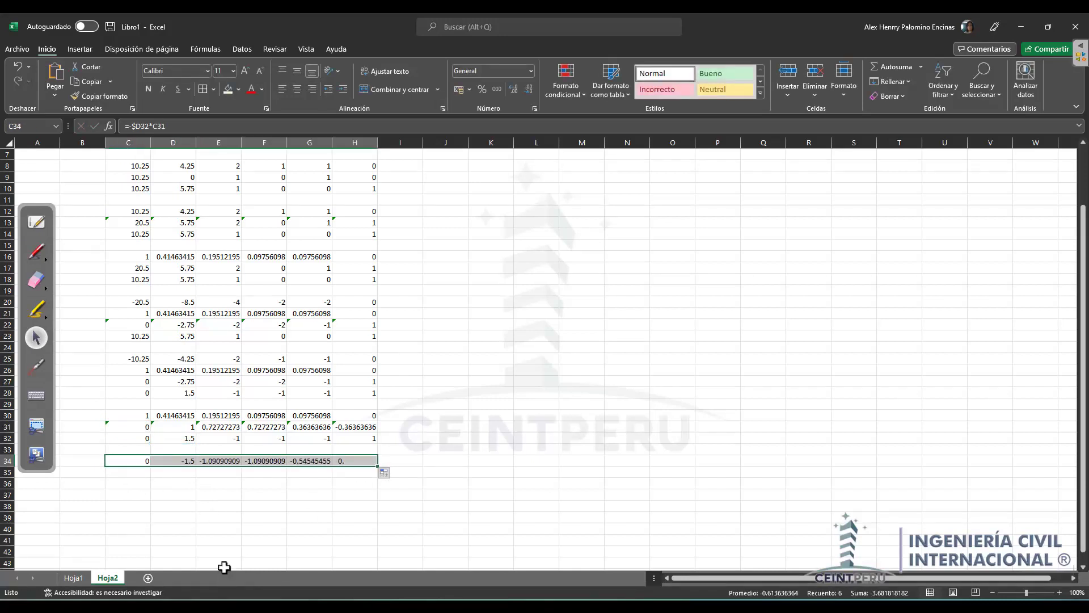
Step: Repeat the first row below the helper row by entering =C30 in C35 and filling it across to H35
click(149, 473)
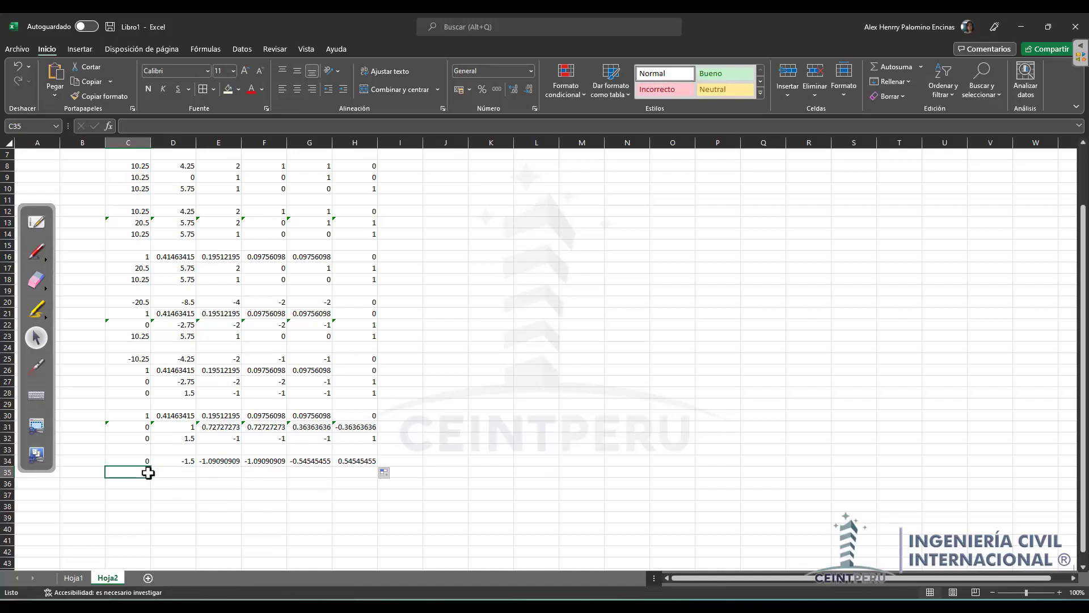
text(=)
click(142, 415)
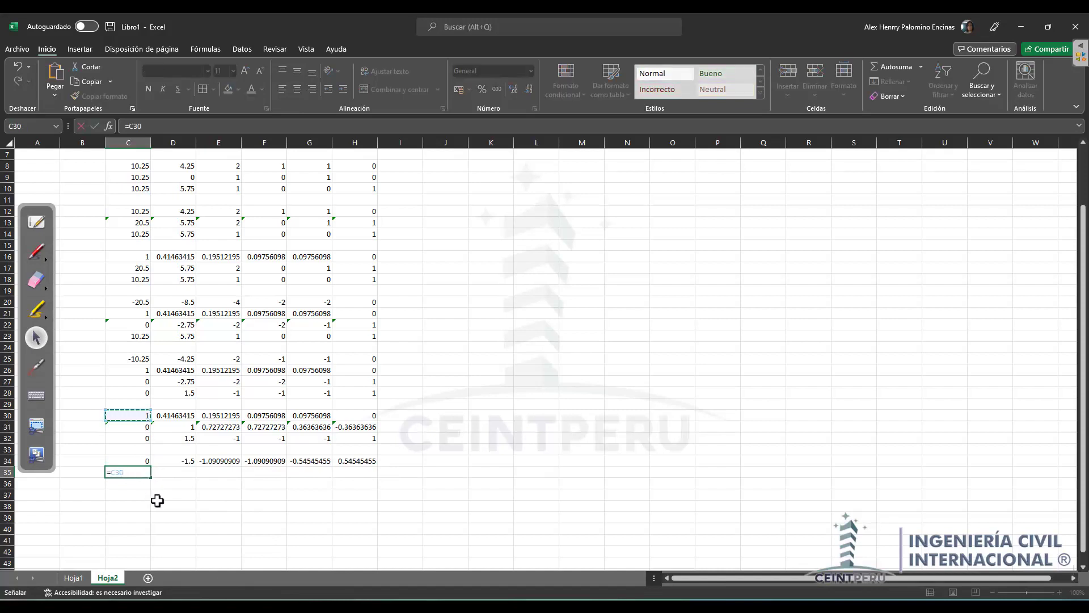
key(Return)
click(146, 476)
drag(149, 480, 360, 476)
Step: Repeat the normalized second row by entering =C31 in C36 and filling it across to H36
click(148, 485)
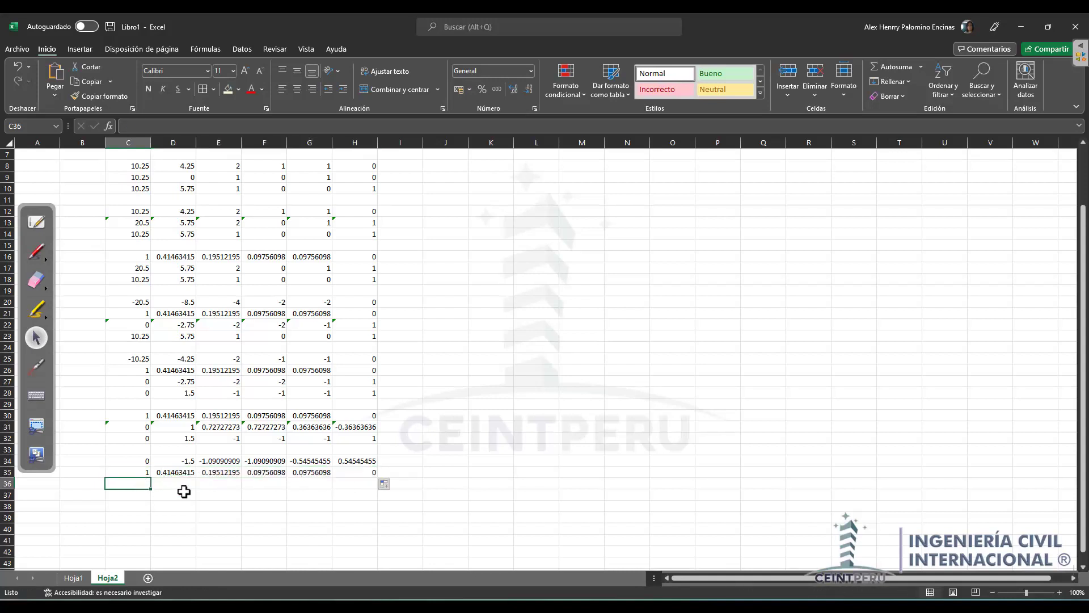
text(=)
click(142, 428)
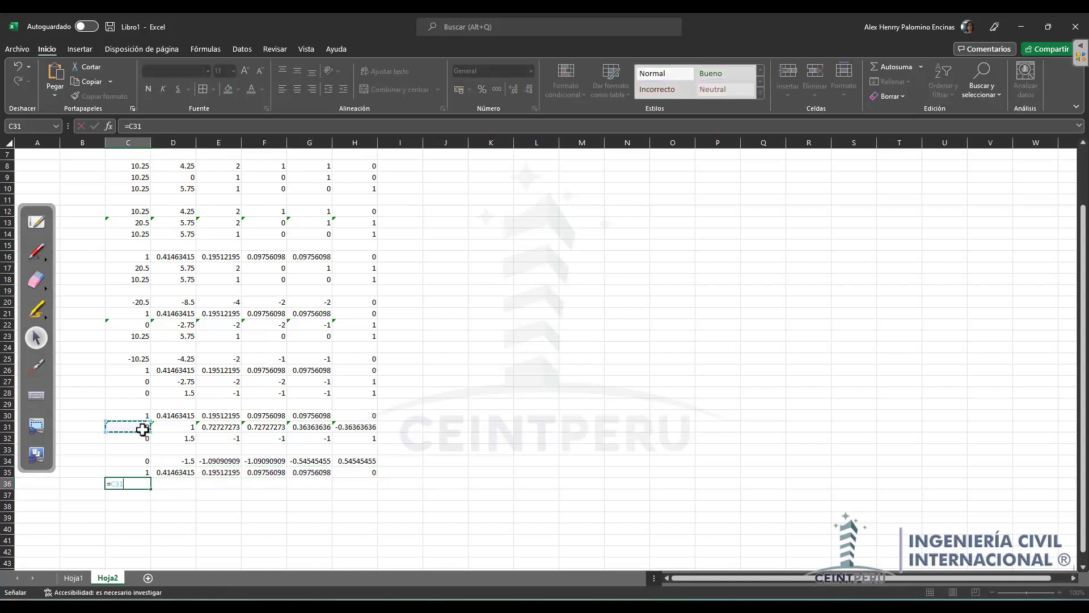
key(Tab)
click(139, 483)
drag(150, 488, 363, 486)
Step: Eliminate the third row's second entry by entering =C34+C32 in C37 and filling it across to H37
click(147, 496)
text(=)
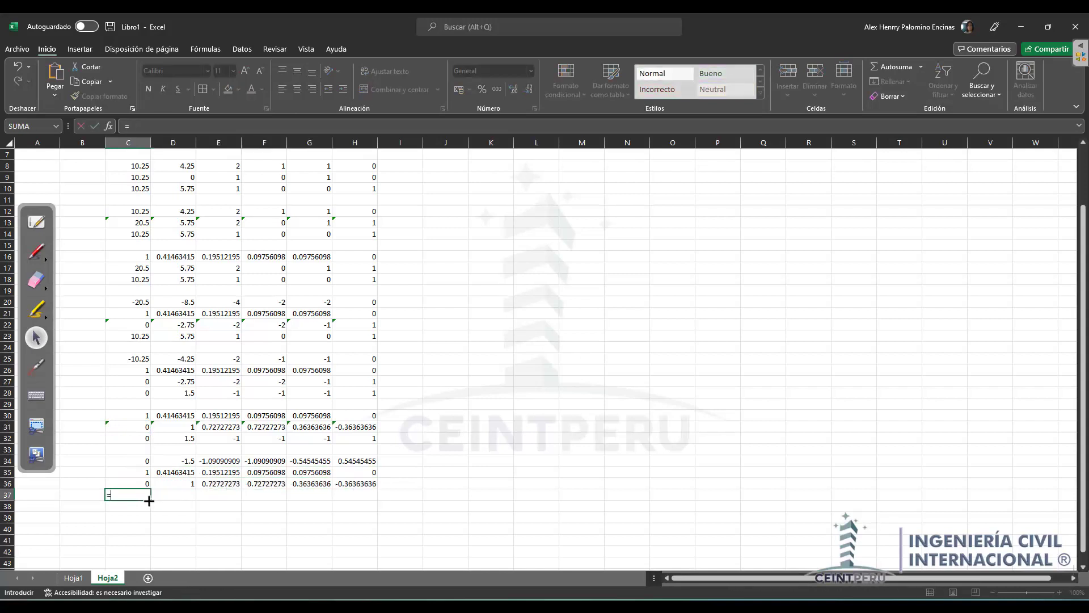
click(139, 463)
text(+)
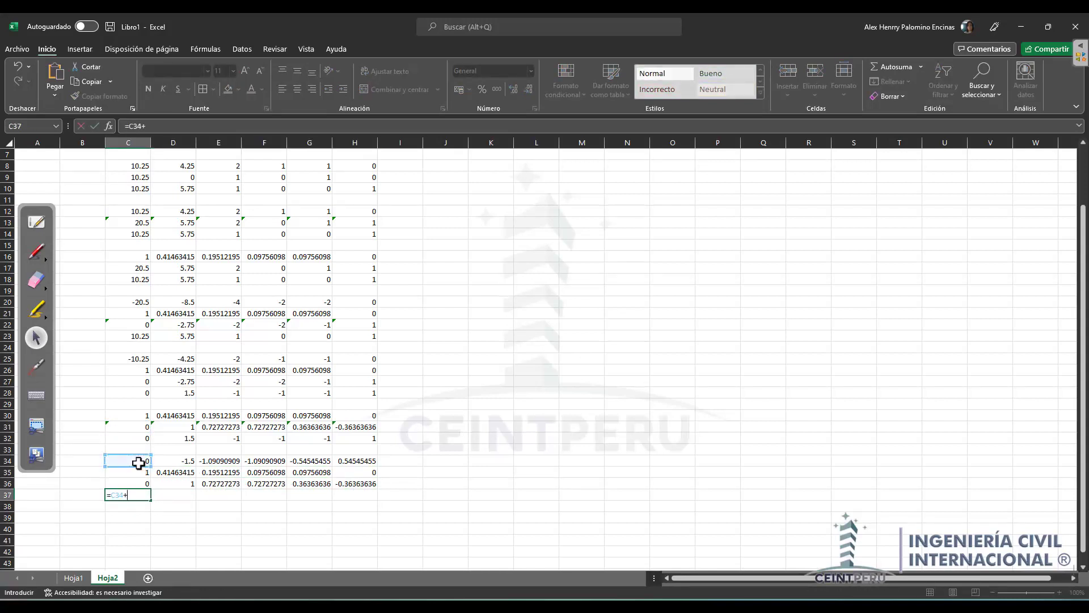
click(142, 438)
key(Return)
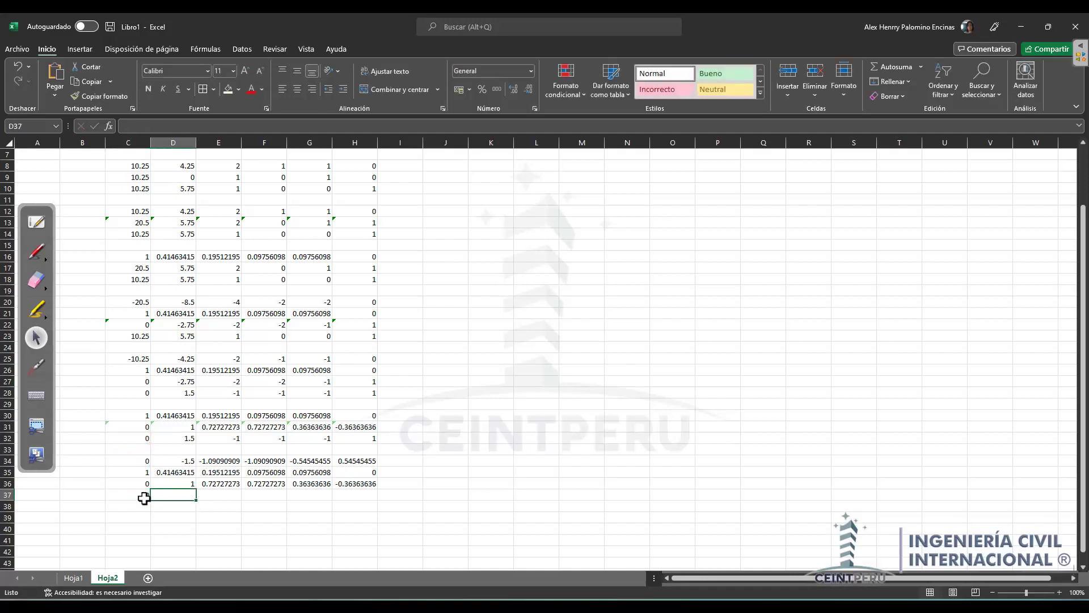
click(146, 497)
drag(151, 500, 360, 495)
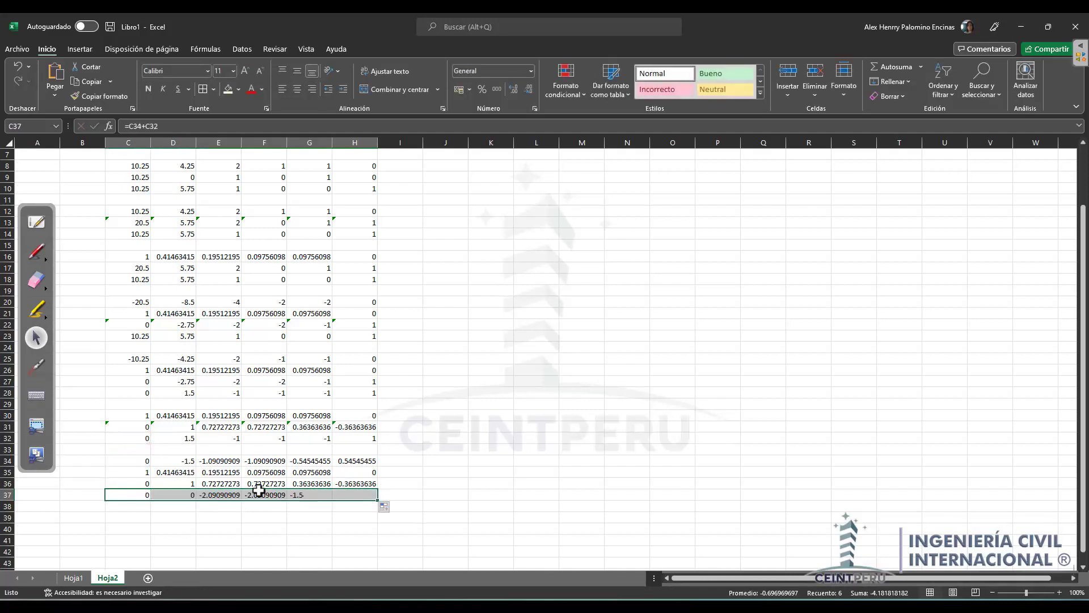
Step: Examine the second column of the new block in D35:D37
click(187, 495)
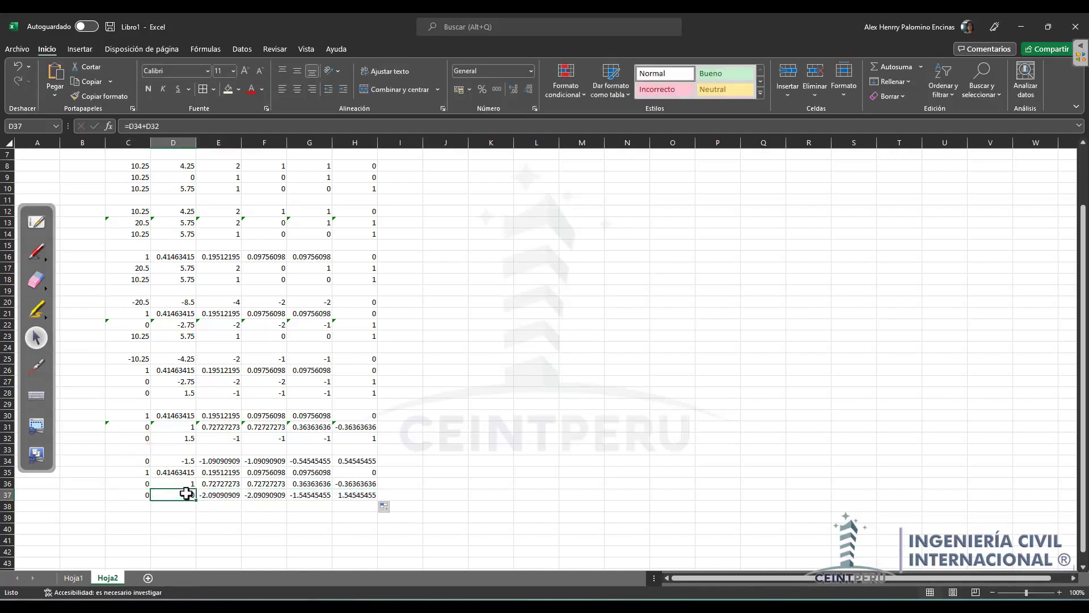
click(185, 481)
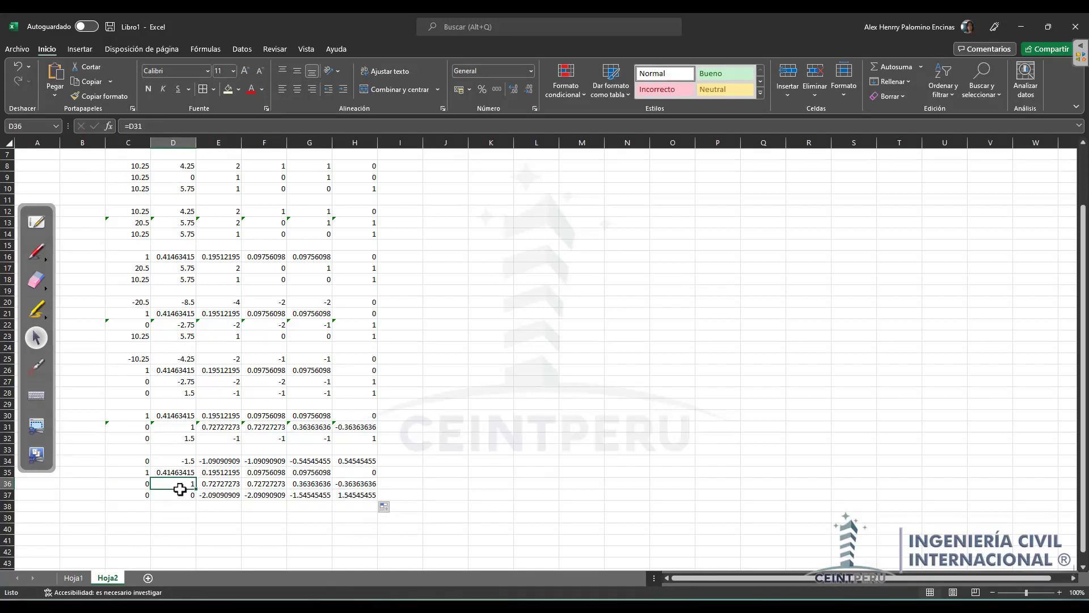
click(180, 495)
click(181, 482)
click(182, 470)
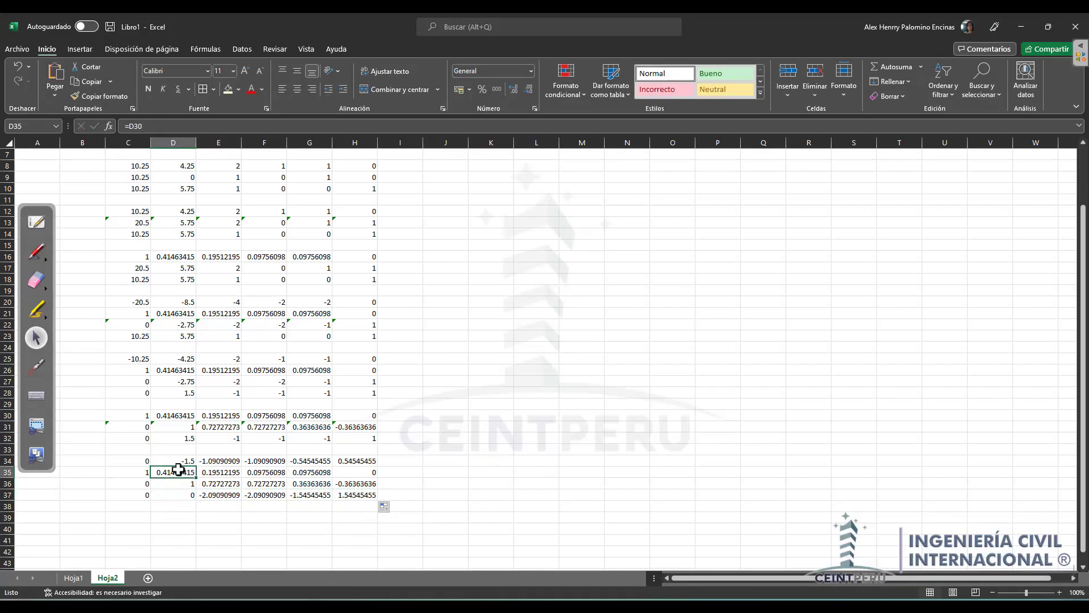
scroll(179, 470, down, 2)
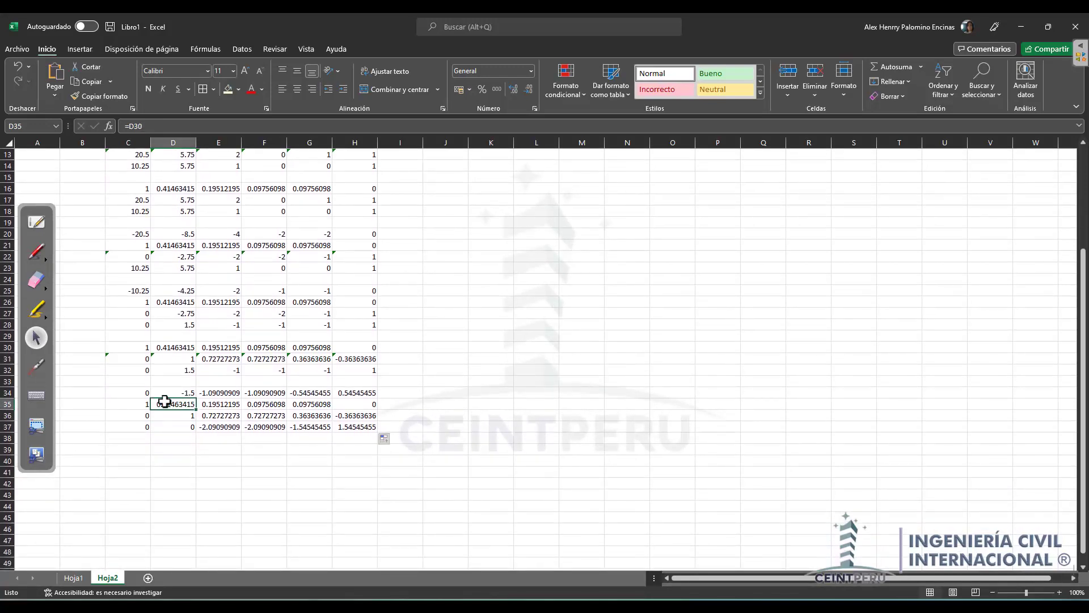
Step: Build a helper row for eliminating D35 by entering =-$D35*C36 in C39 and filling it across to H39
click(147, 450)
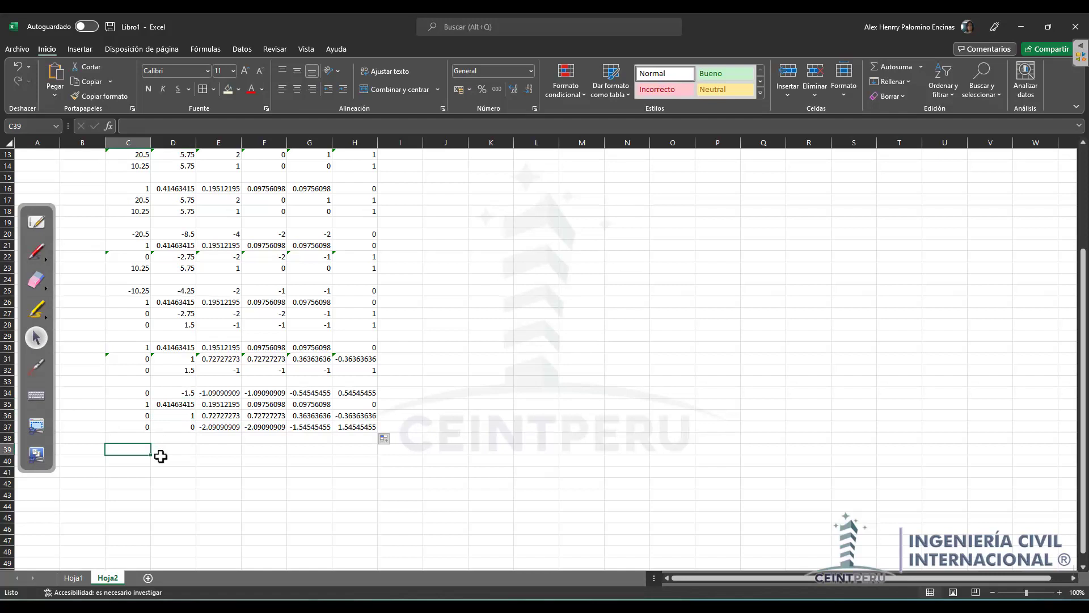
text(=-)
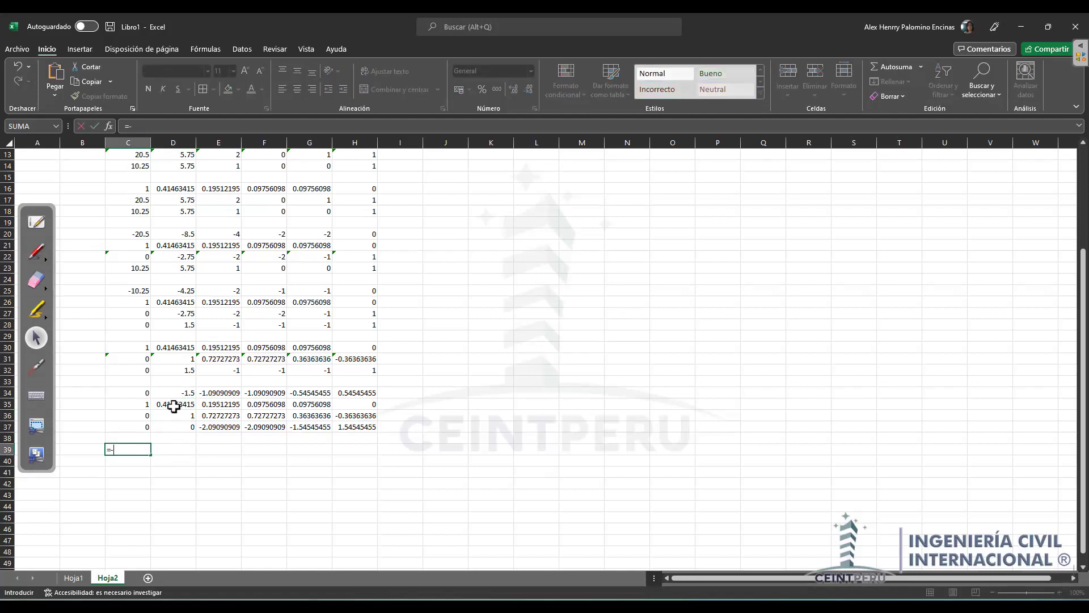
click(173, 405)
text(*)
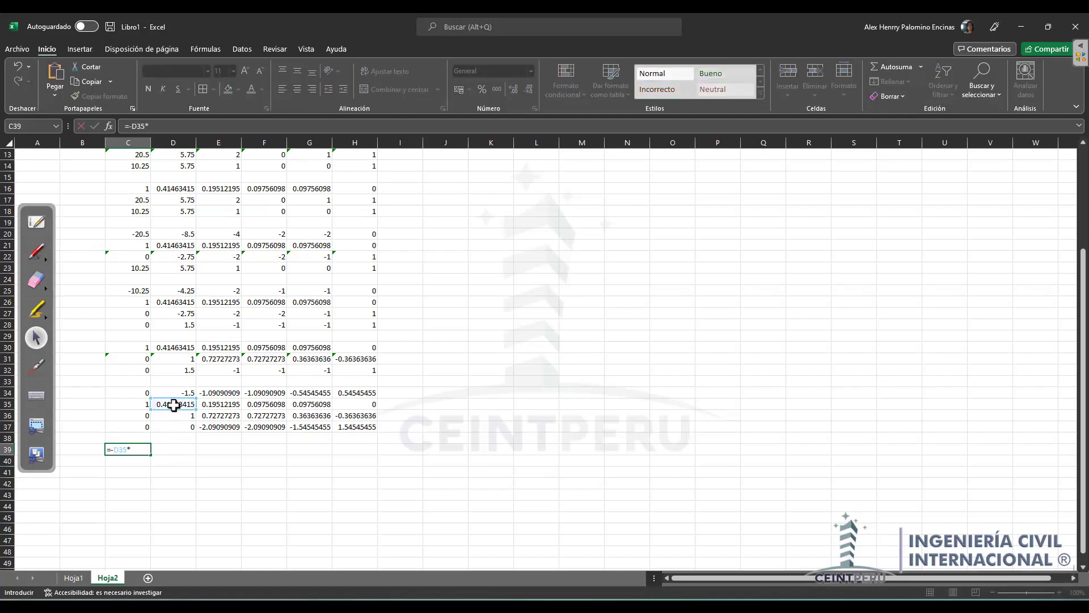
click(138, 417)
click(135, 450)
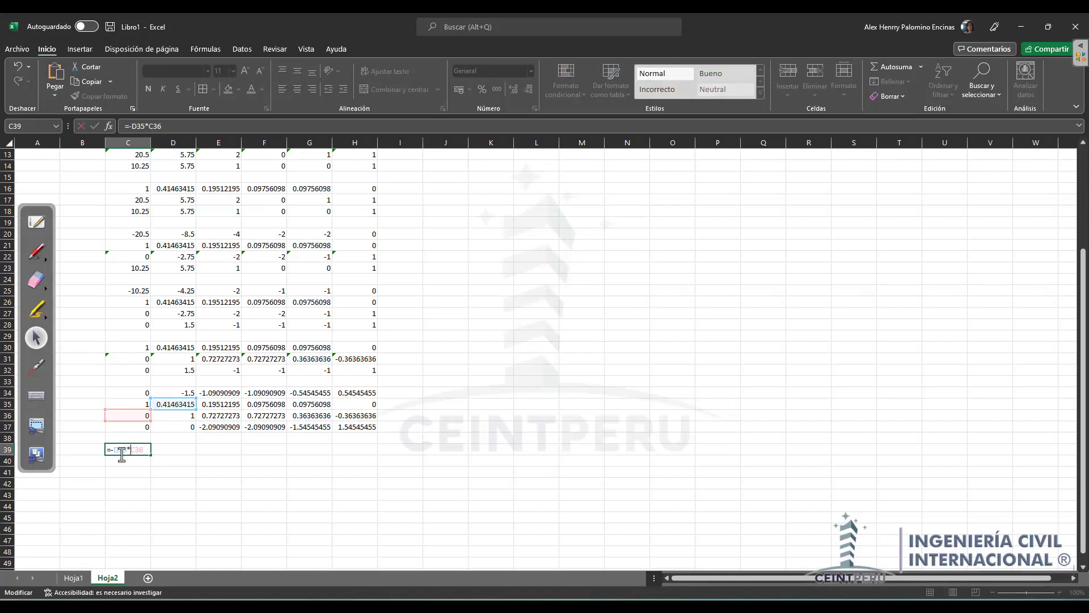
text($)
key(Return)
click(136, 450)
drag(151, 457, 375, 451)
click(181, 447)
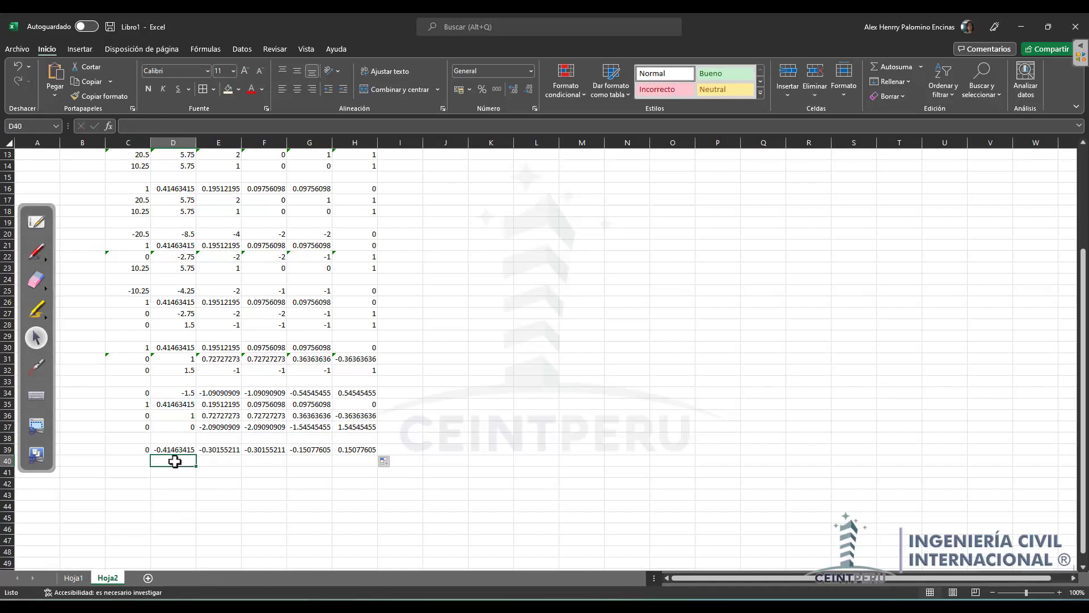
Step: Eliminate the first row's second entry by entering =C35+C39 in C40 and filling it across to H40
click(139, 459)
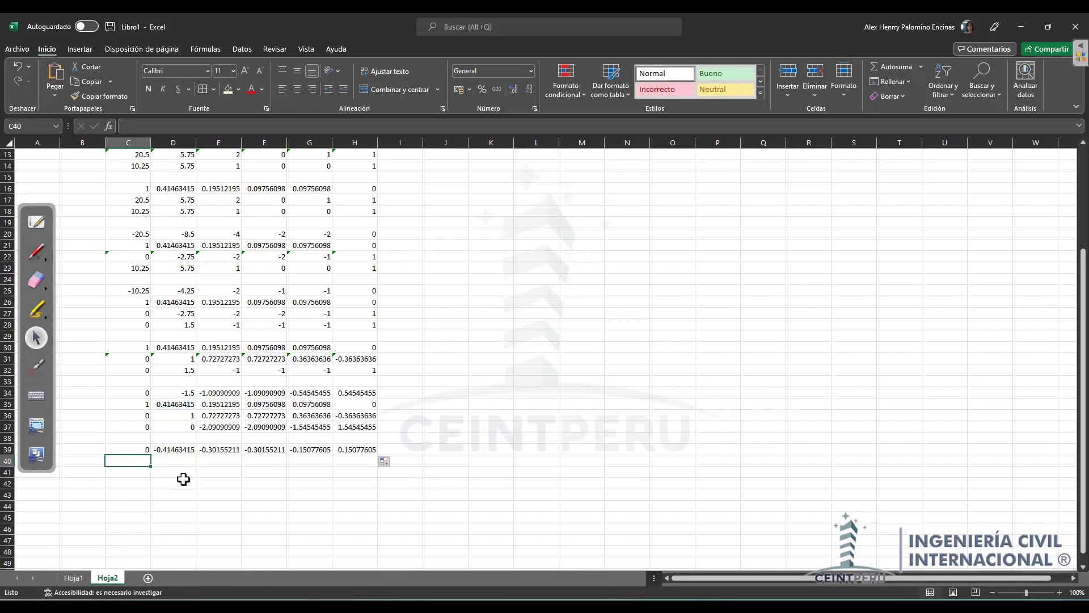
text(=)
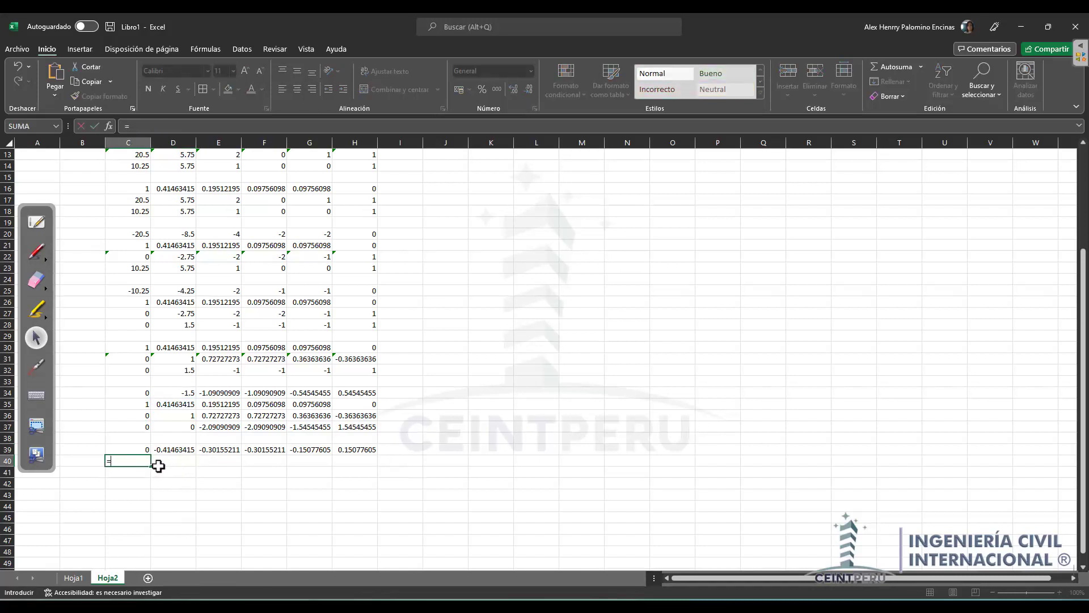
click(147, 405)
text(+)
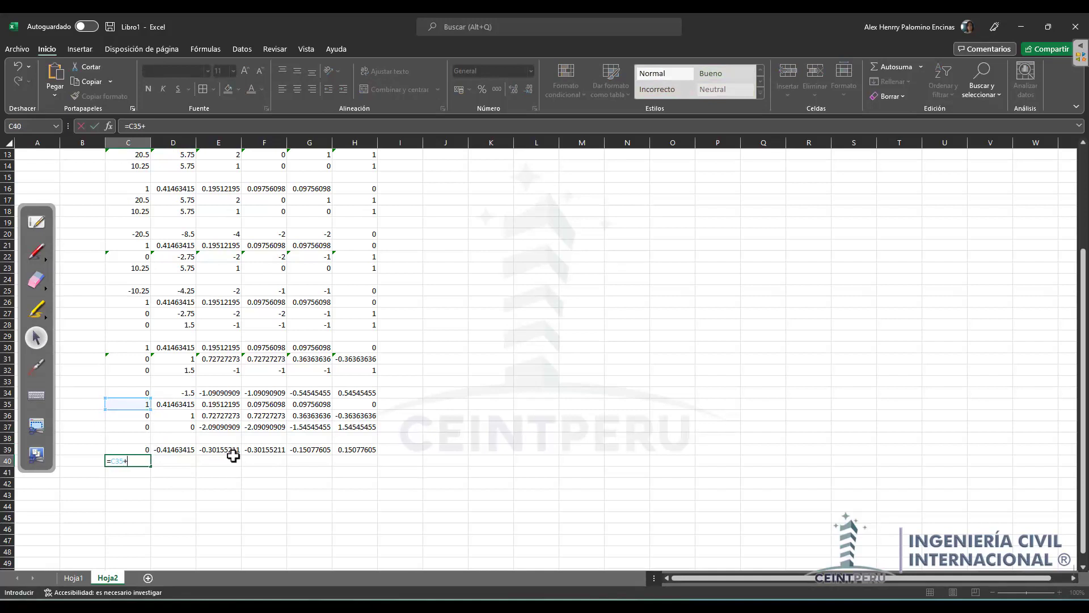
key(Escape)
click(158, 460)
click(144, 460)
drag(151, 466, 363, 461)
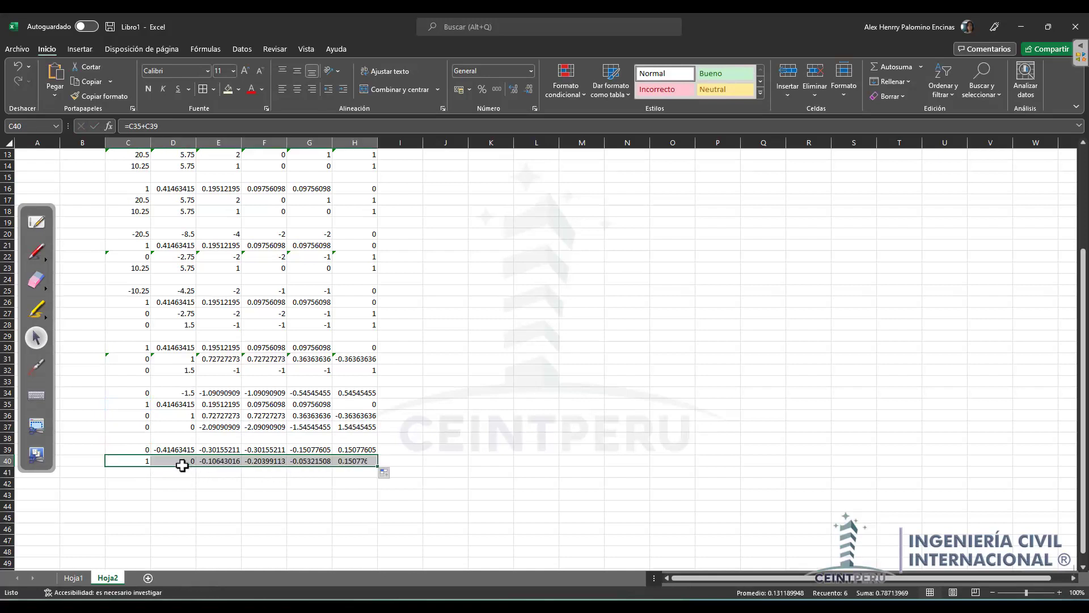
Step: Repeat the second and third rows by entering =C36 in C41 and filling it across to column H and down to row 42
click(146, 472)
text(=)
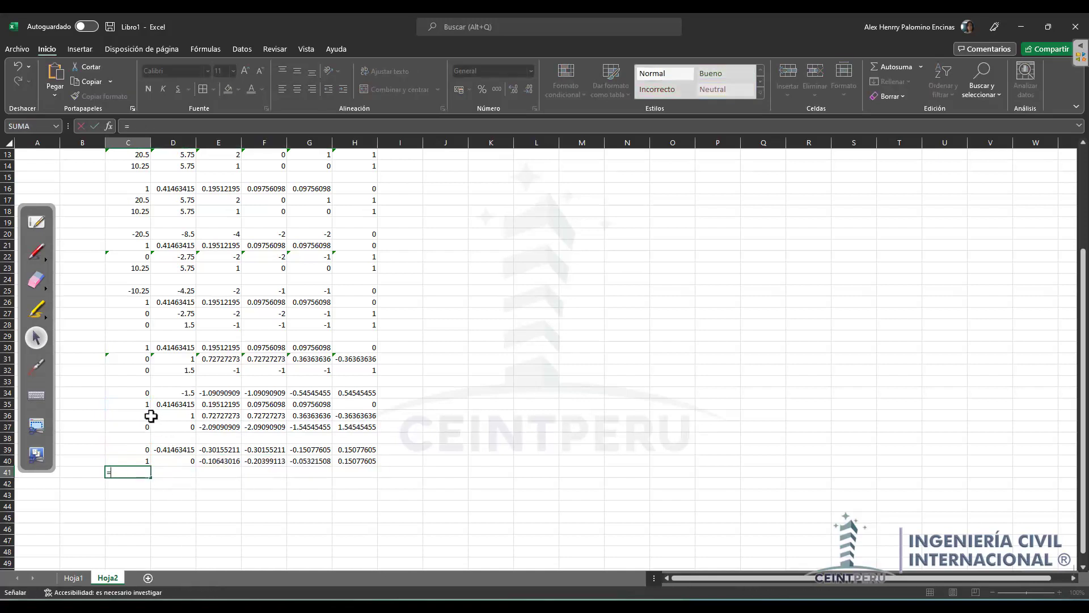
click(159, 416)
click(142, 415)
key(Tab)
click(130, 476)
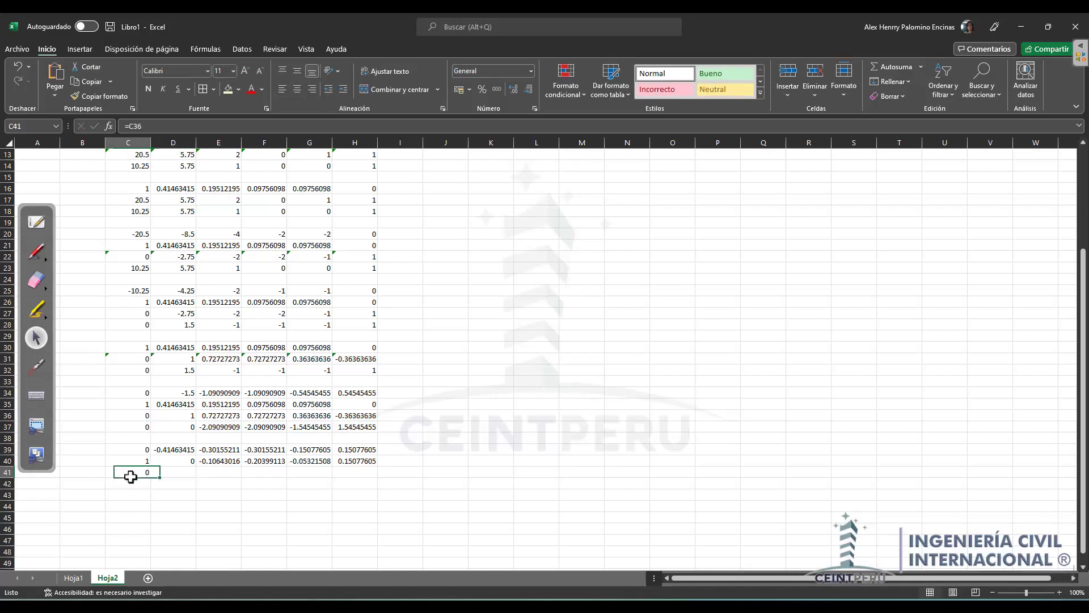
drag(150, 481, 363, 474)
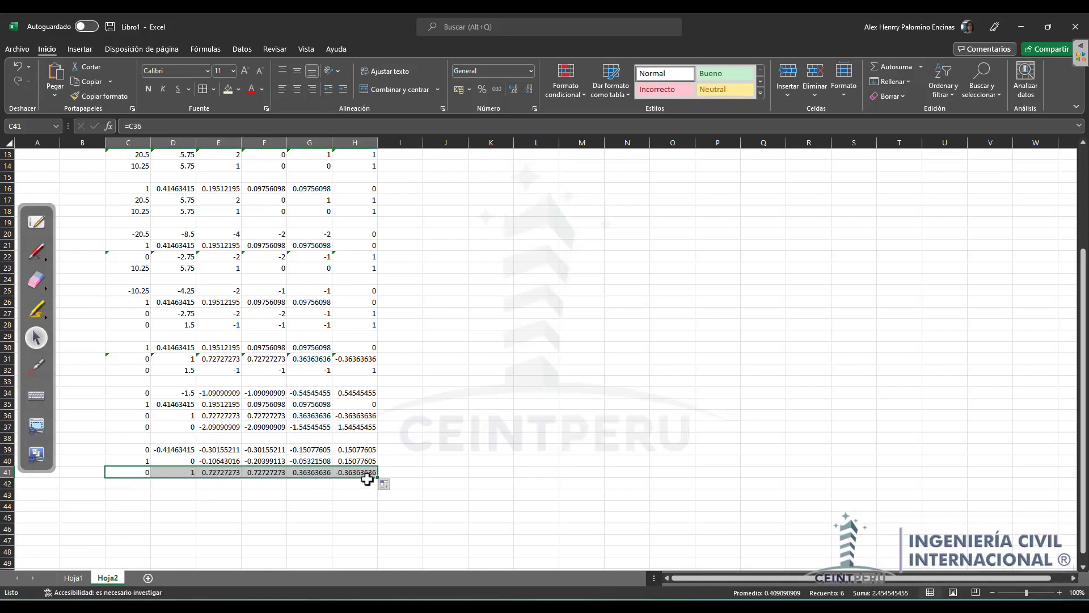
drag(376, 480, 377, 489)
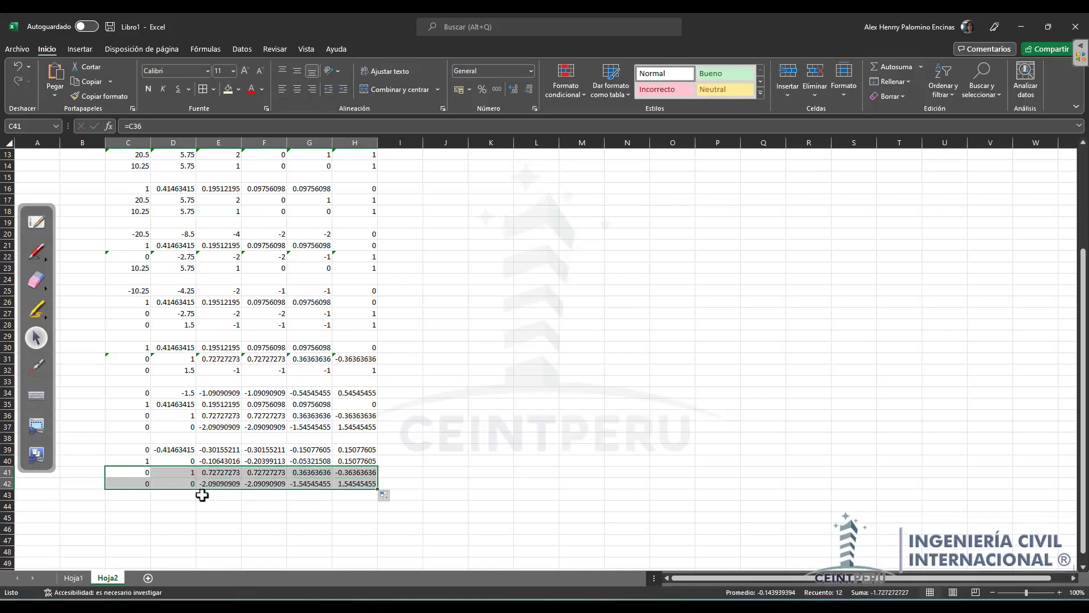
Step: Examine the first two columns of the block in C40:D42 and the third row's pivot in E42
click(181, 483)
drag(148, 460, 172, 481)
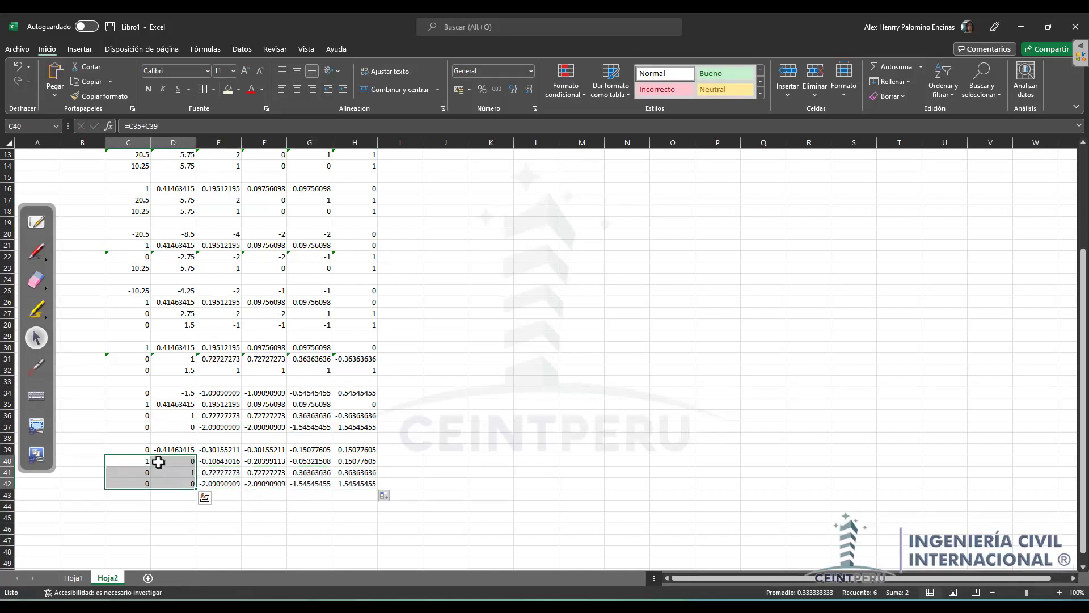
click(142, 482)
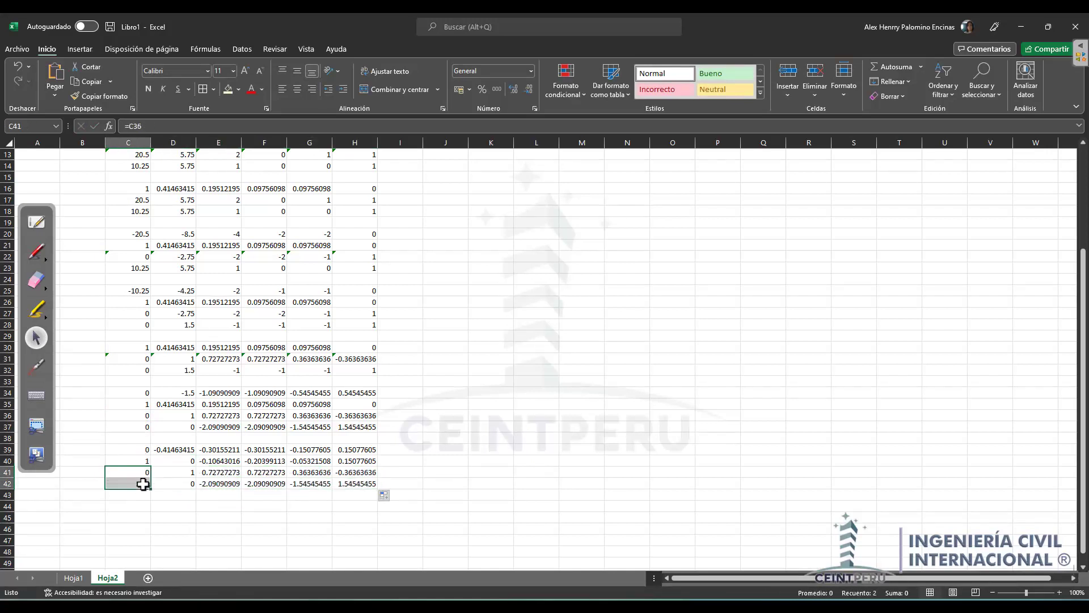
click(171, 485)
click(180, 461)
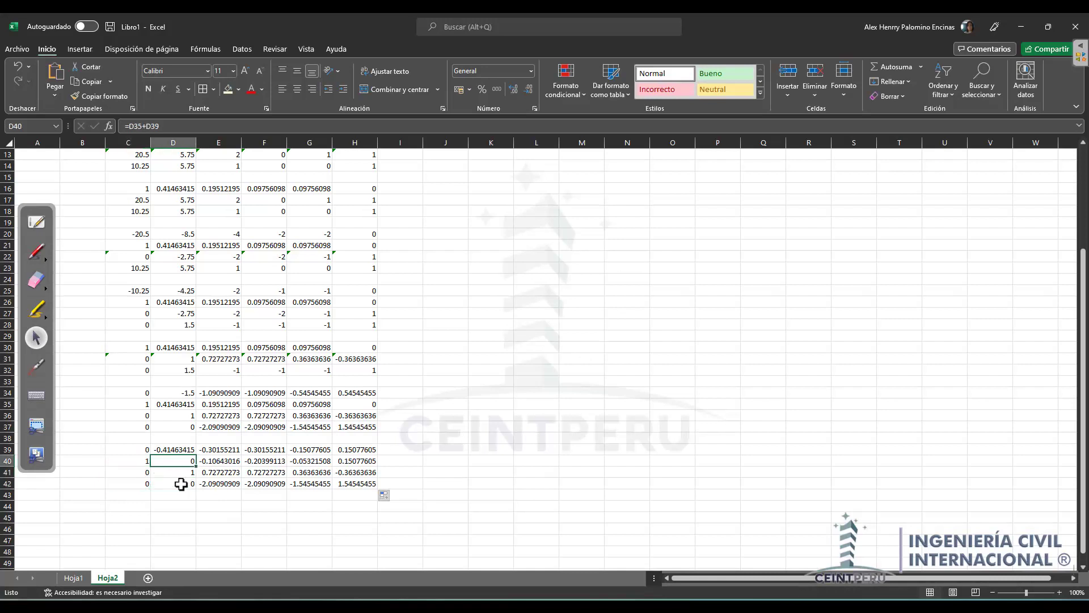
click(178, 482)
key(Return)
click(181, 471)
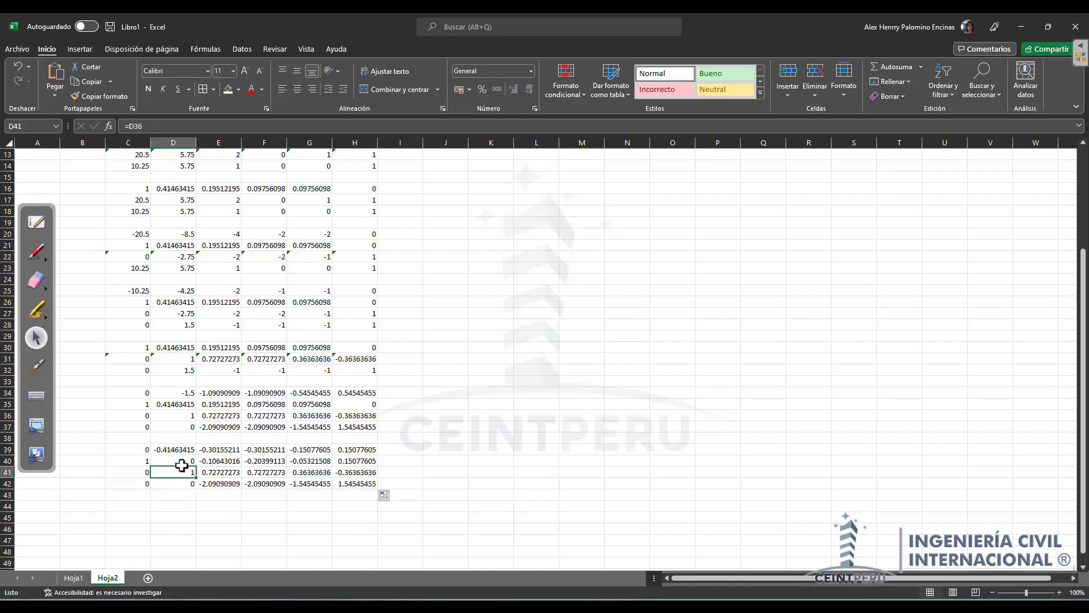
click(214, 470)
click(213, 483)
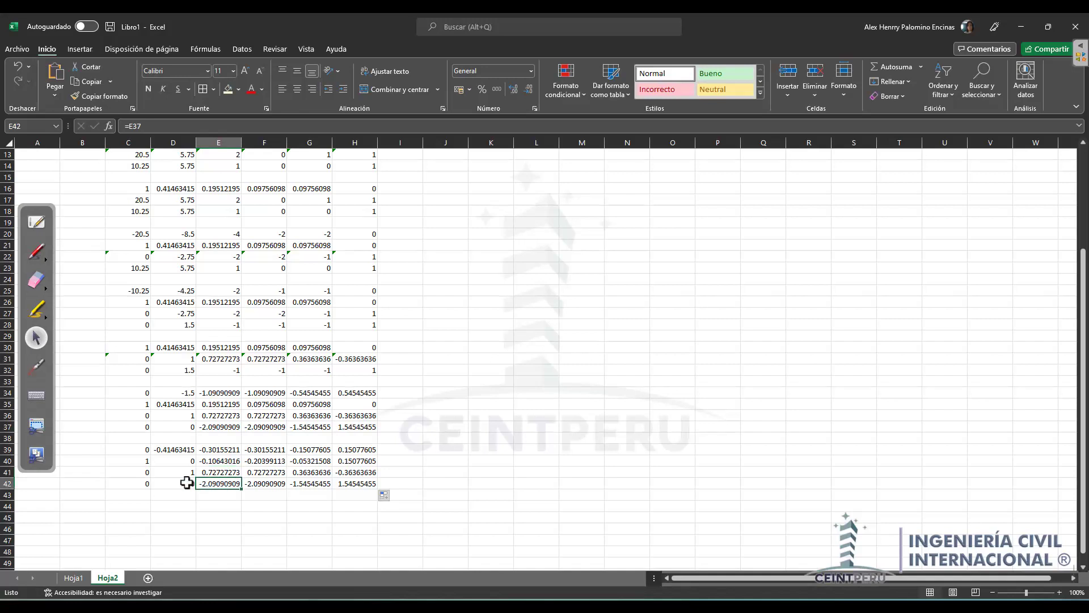
scroll(210, 471, down, 2)
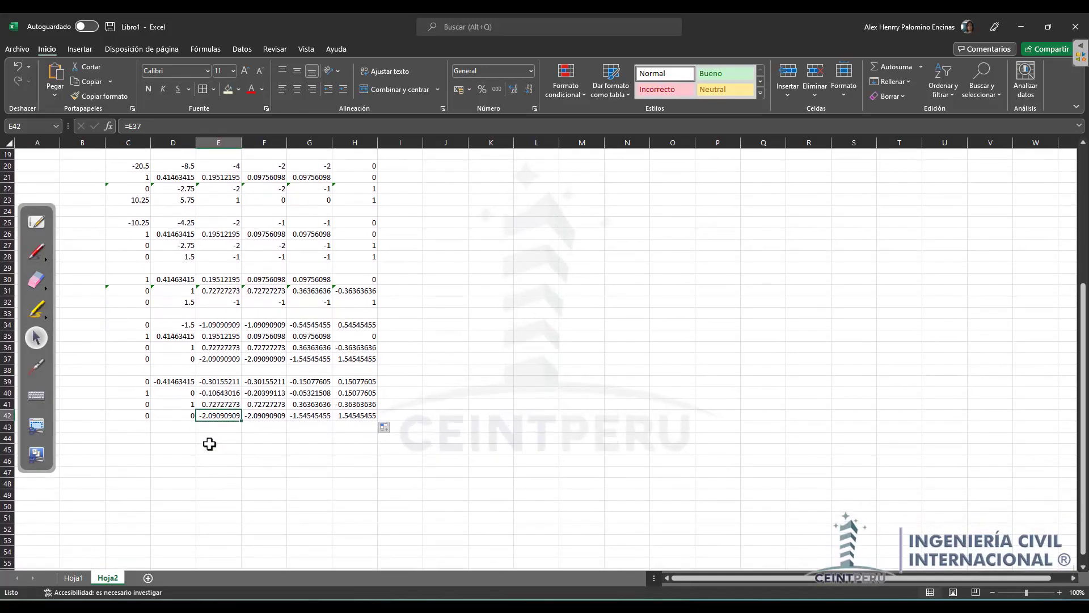
click(142, 439)
click(212, 416)
drag(147, 415, 219, 416)
click(215, 416)
Step: Start a new block by entering =C40 in C44 and filling it across to column H and down to row 45
click(139, 440)
text(=)
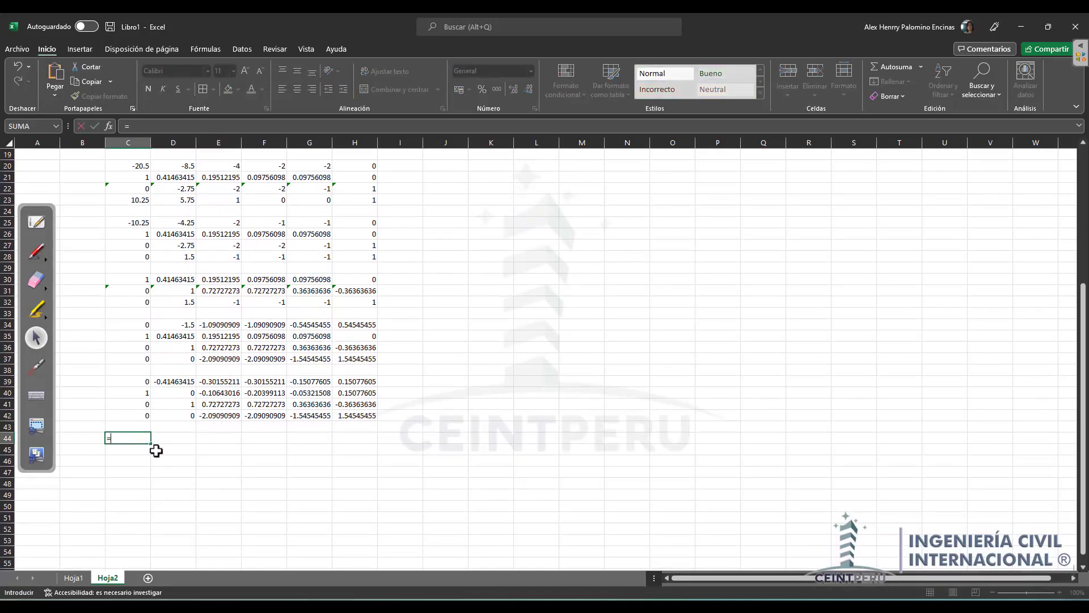
click(138, 393)
key(Return)
click(141, 437)
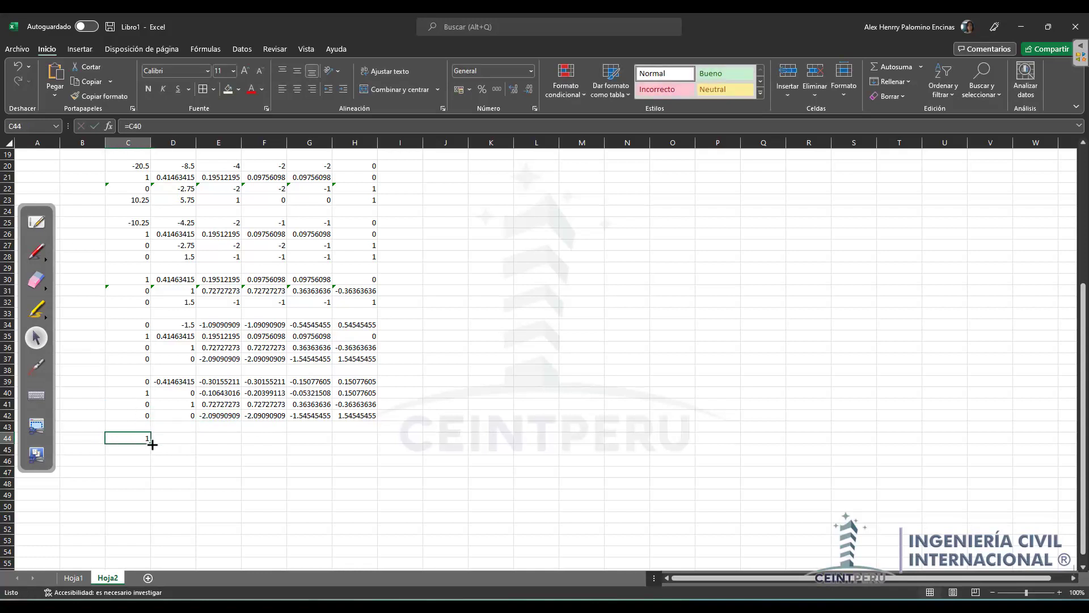
drag(150, 443, 377, 455)
Step: Normalize the third row by its pivot by entering =C42/$E42 in C46 and filling it across to H46
click(145, 461)
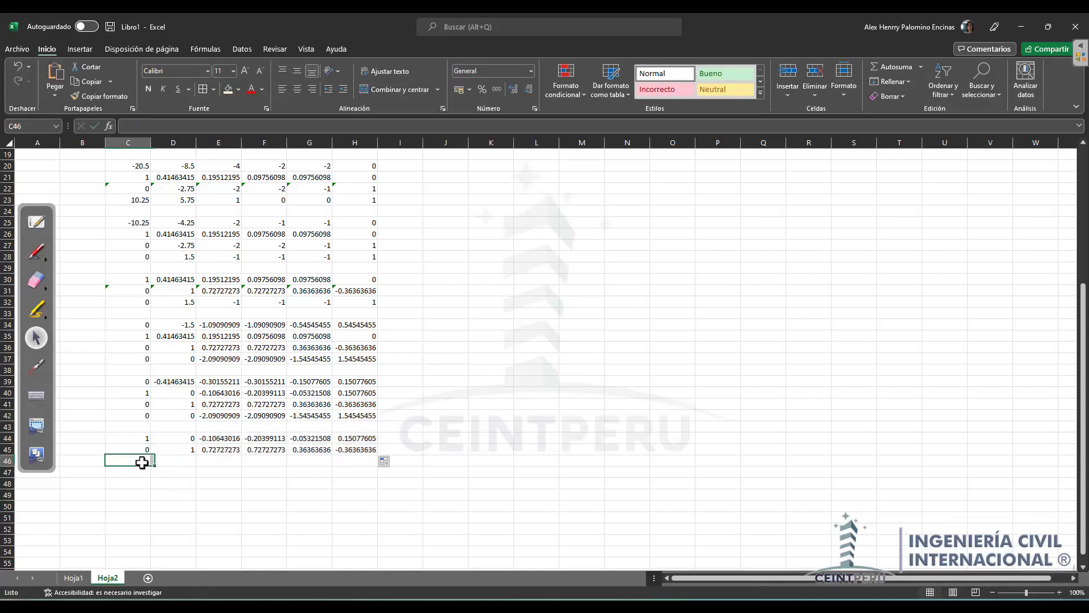
text(=)
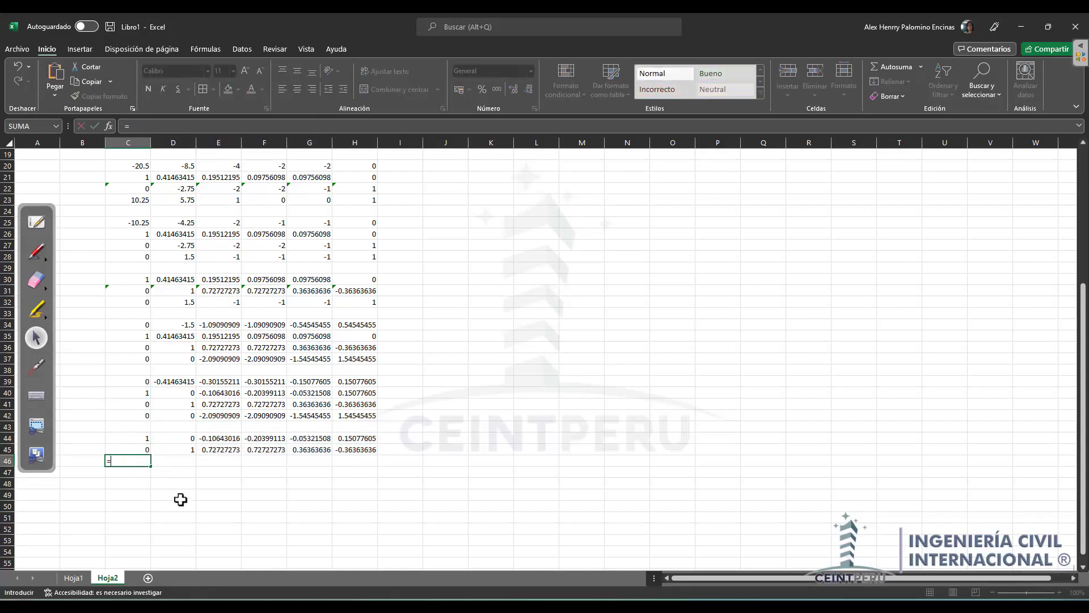
click(138, 415)
text(/)
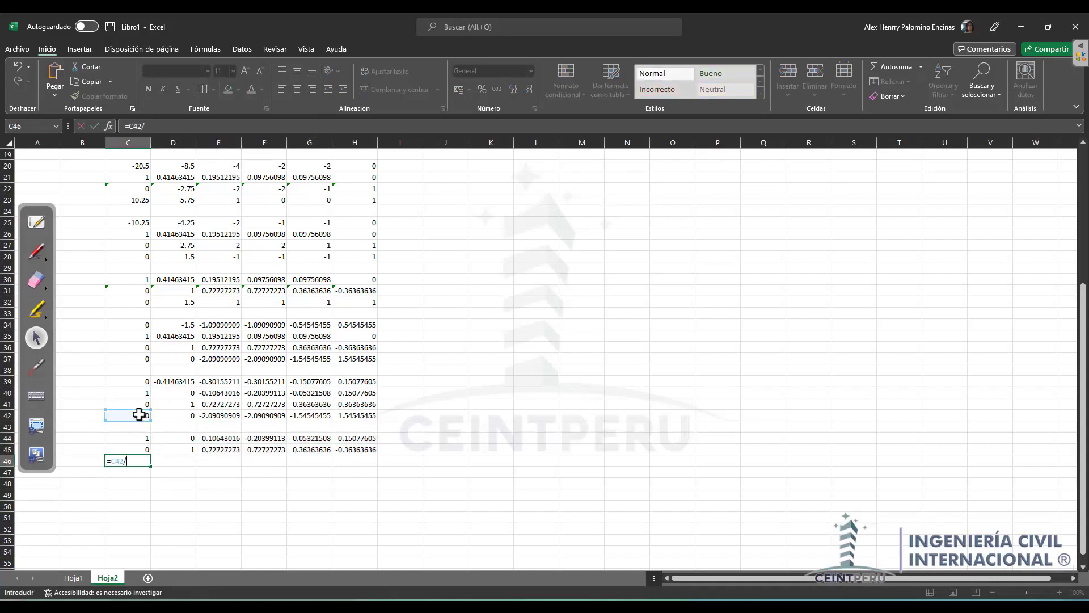
click(209, 418)
click(124, 461)
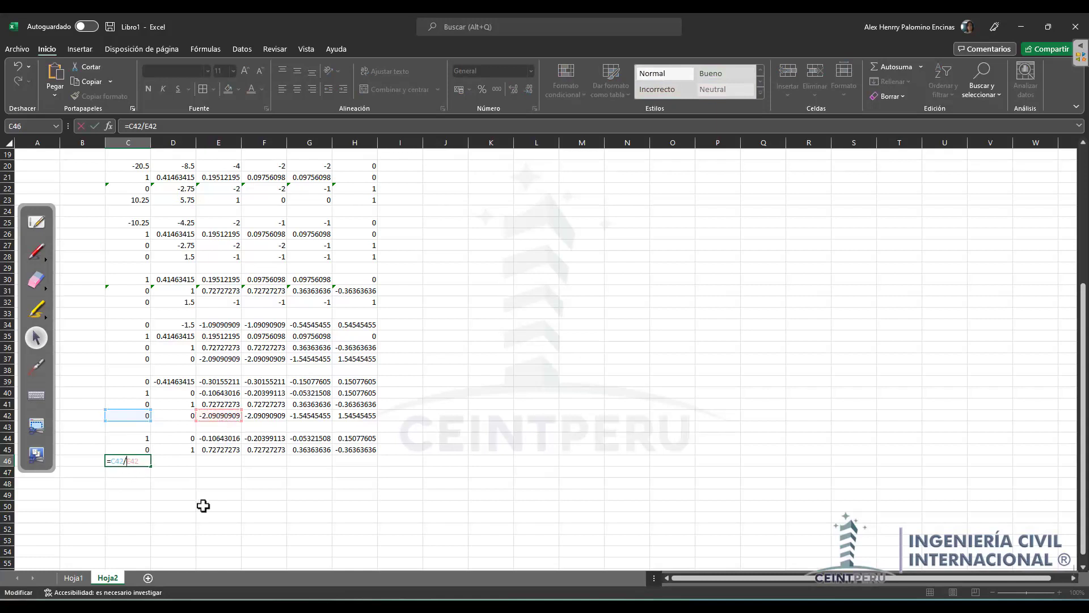
key(ctrl+Return)
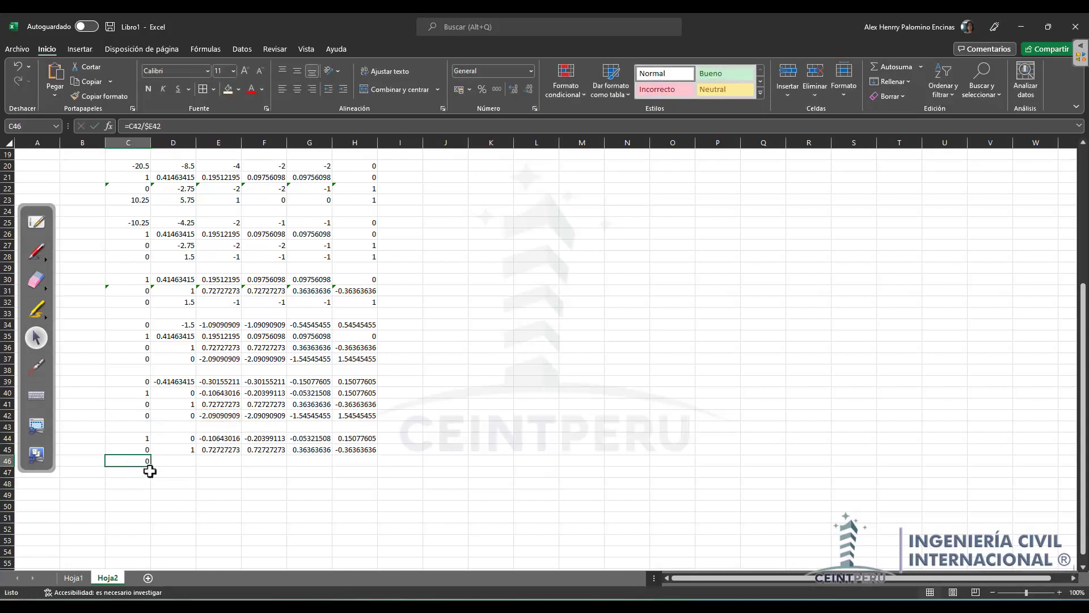
drag(151, 469, 372, 460)
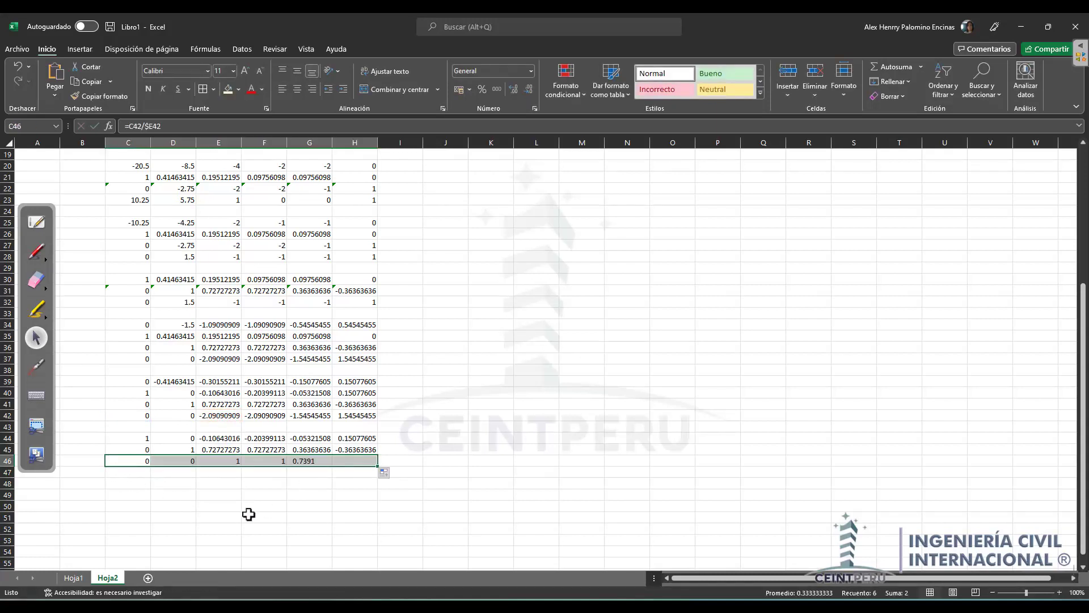
Step: Multiply the third row by the negative of the second row's third-column element by entering =-$F45*C46 in C48 and filling it across to H48
click(201, 462)
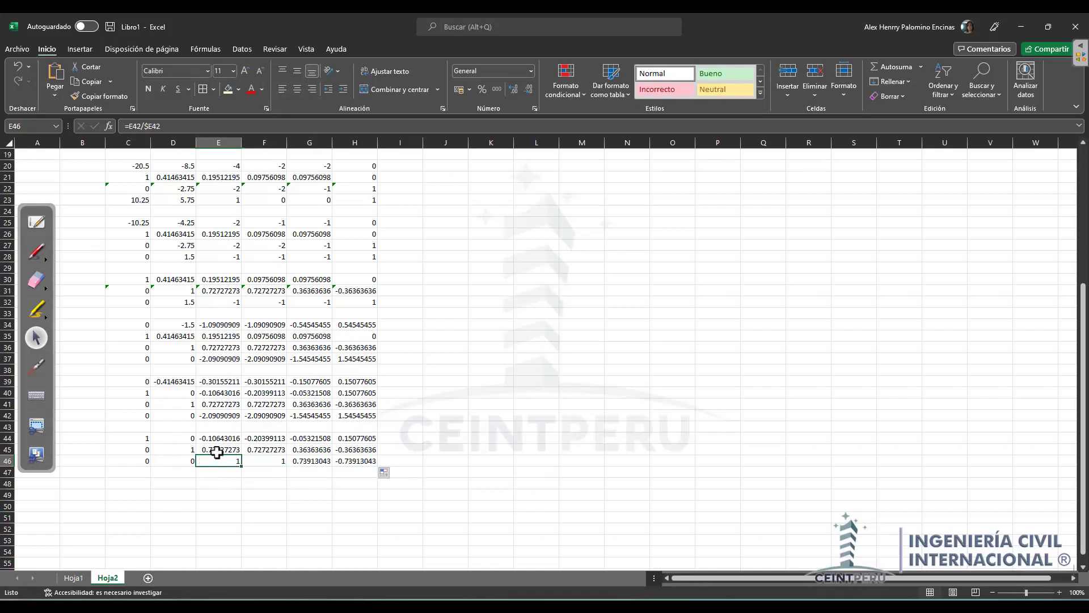
click(217, 452)
click(220, 440)
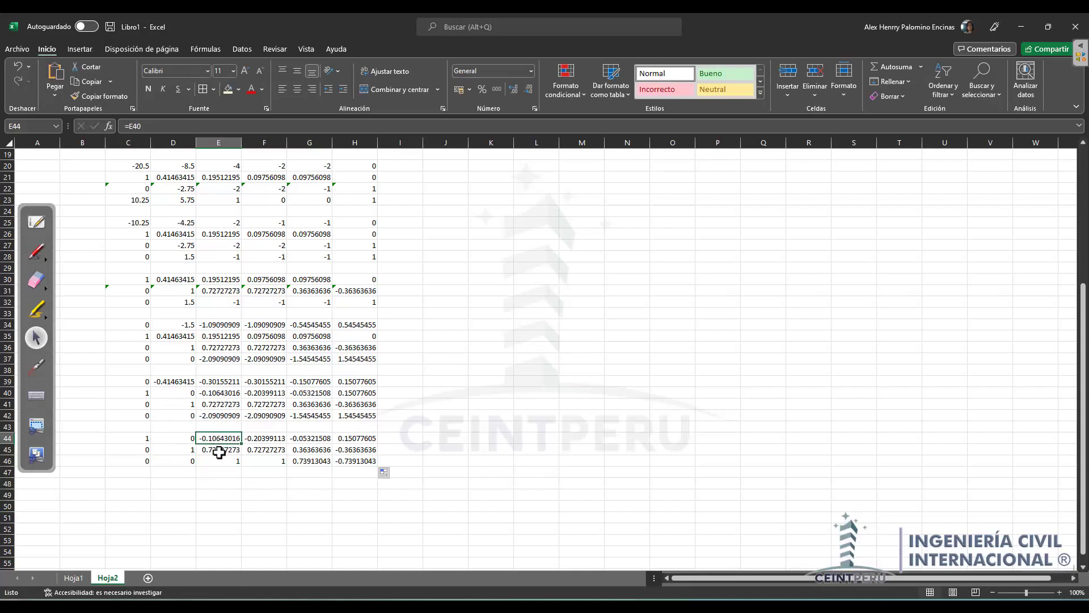
click(146, 483)
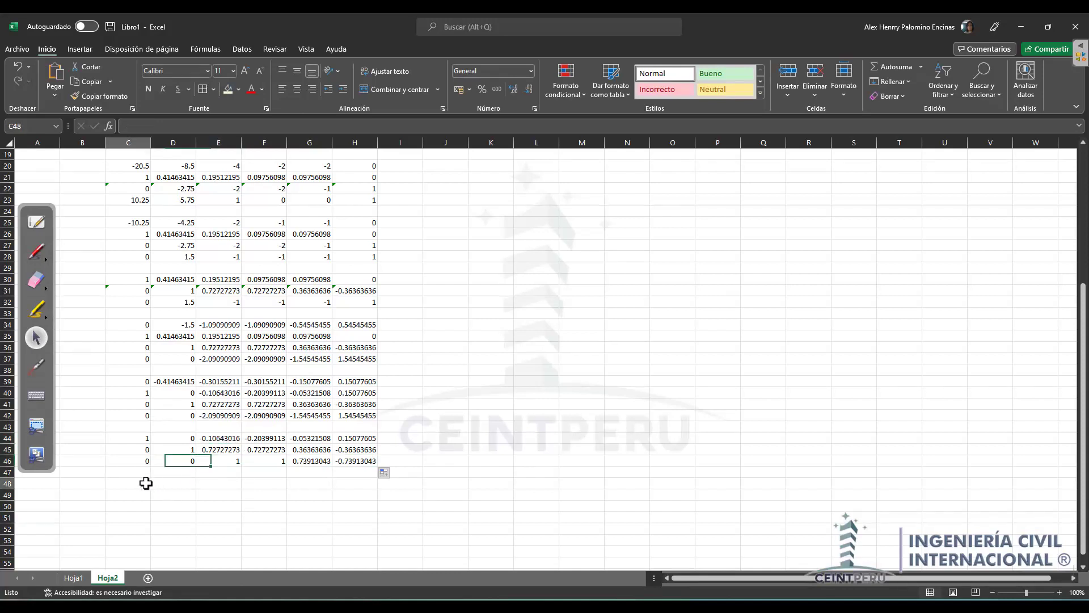
text(=)
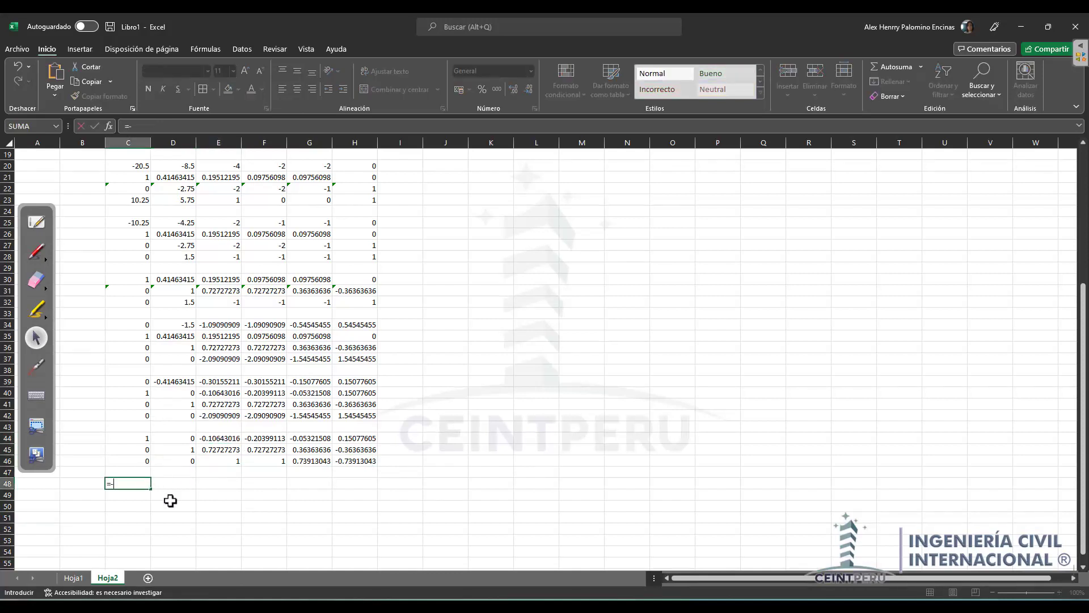
text(-)
click(257, 449)
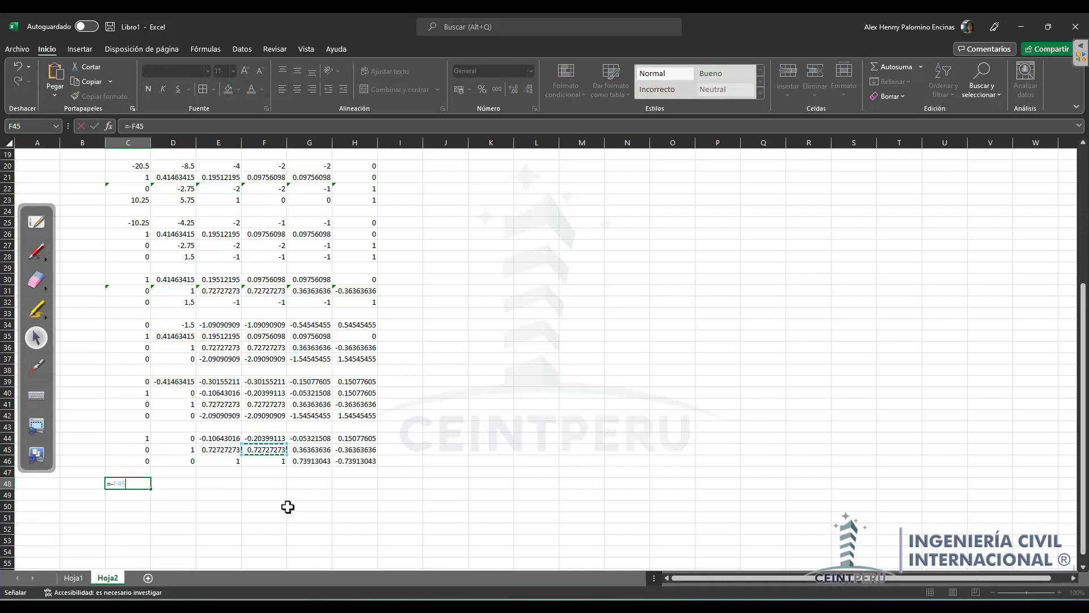
text(*)
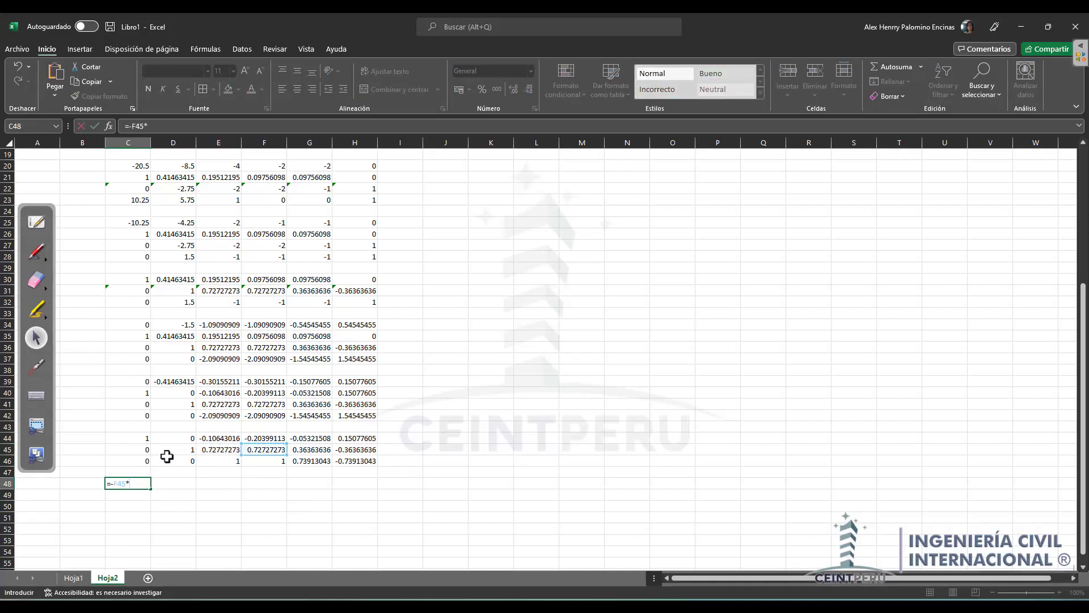
click(142, 460)
click(117, 484)
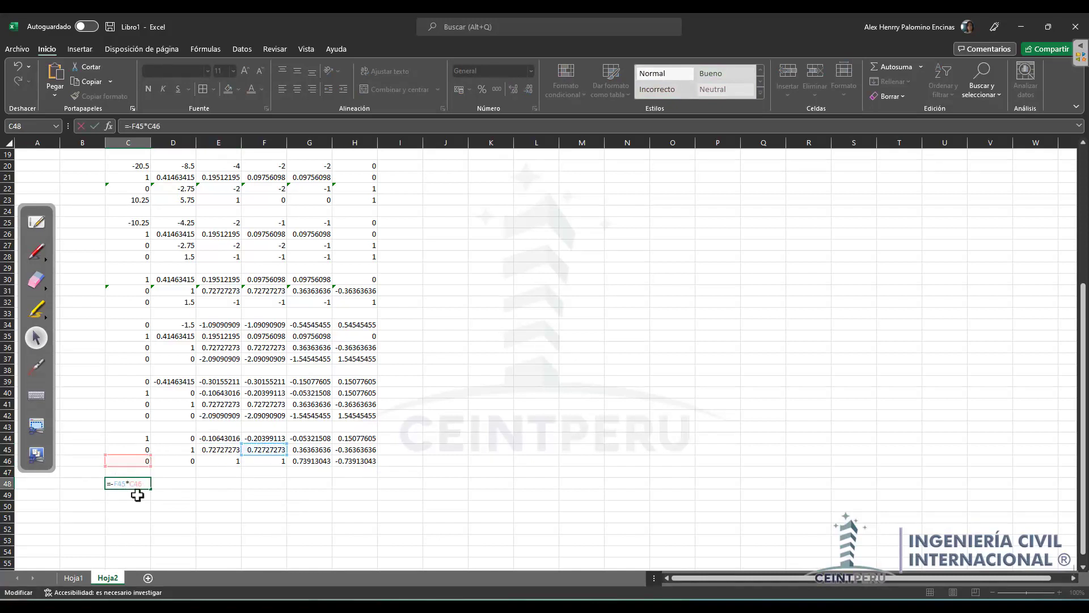
text($)
key(Tab)
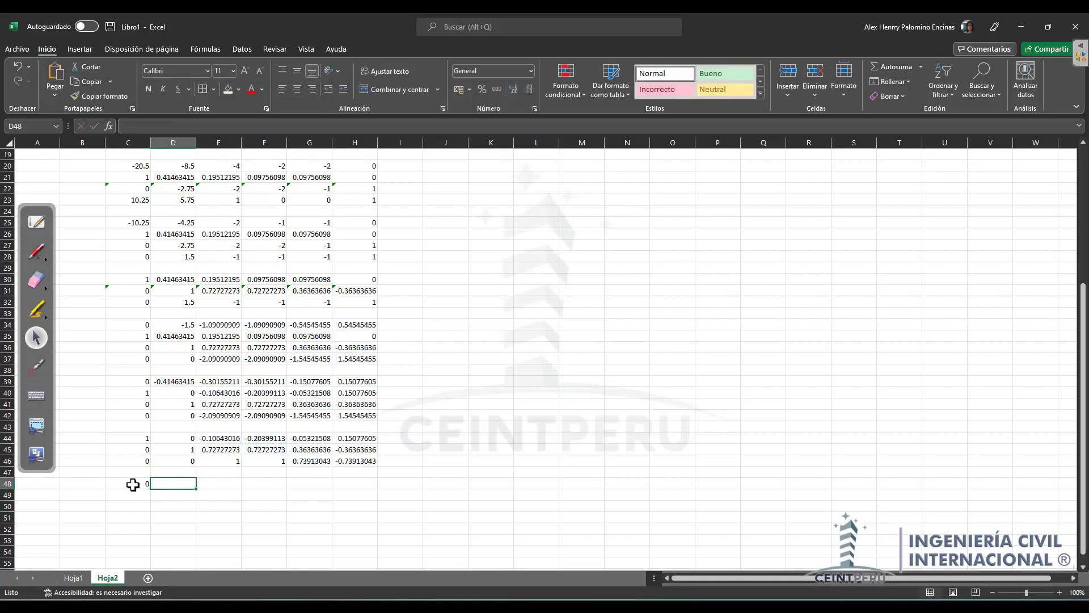
click(132, 483)
drag(151, 489, 372, 485)
Step: Repeat the first row by entering =C44 in C49 and filling it across to H49
scroll(220, 448, down, 1)
click(140, 461)
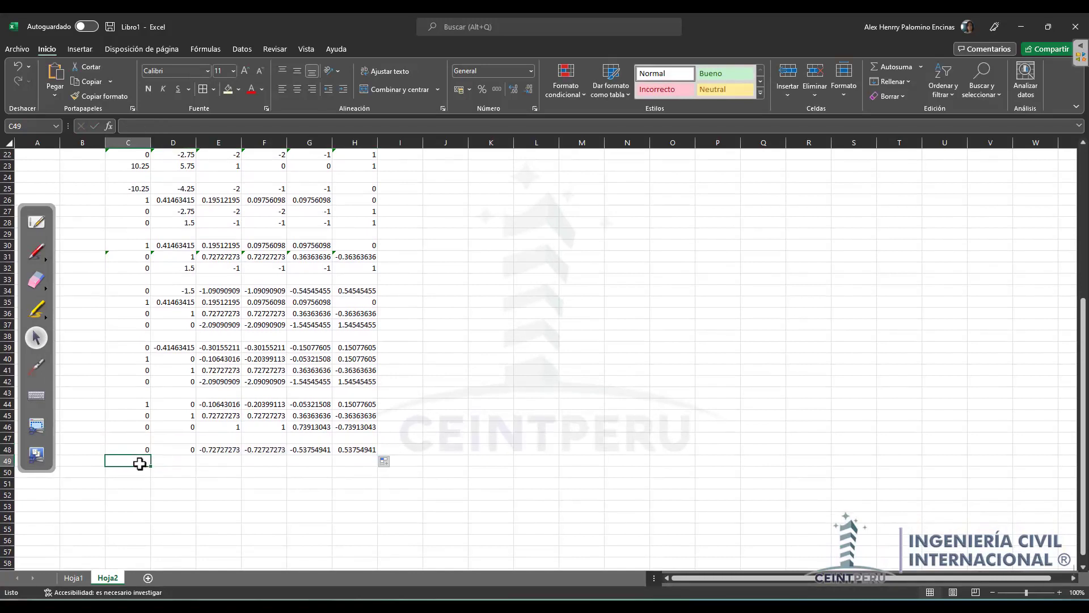
text(=)
click(136, 407)
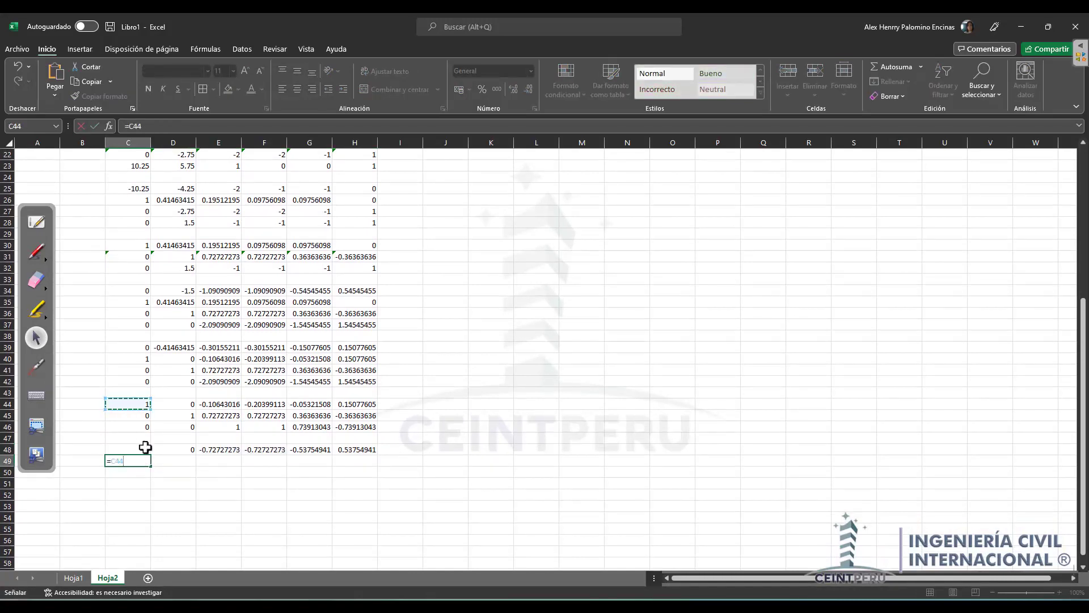
key(Return)
click(142, 461)
drag(151, 467, 370, 462)
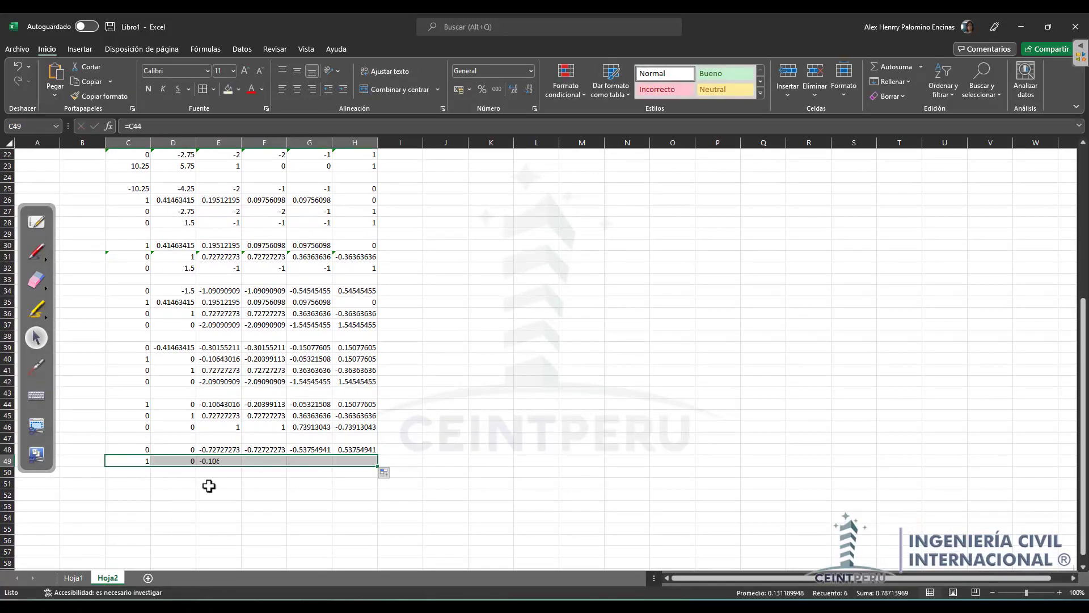
Step: Eliminate the second row's third-column element by entering =C45+C48 in C50 and filling it across to H50
click(126, 475)
text(=)
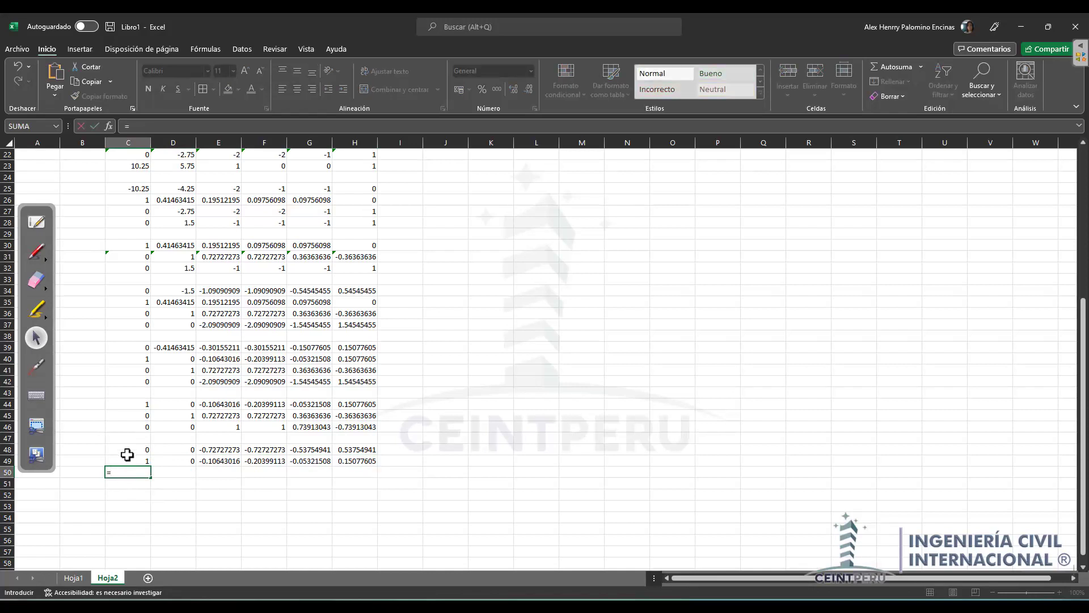
click(138, 414)
text(+)
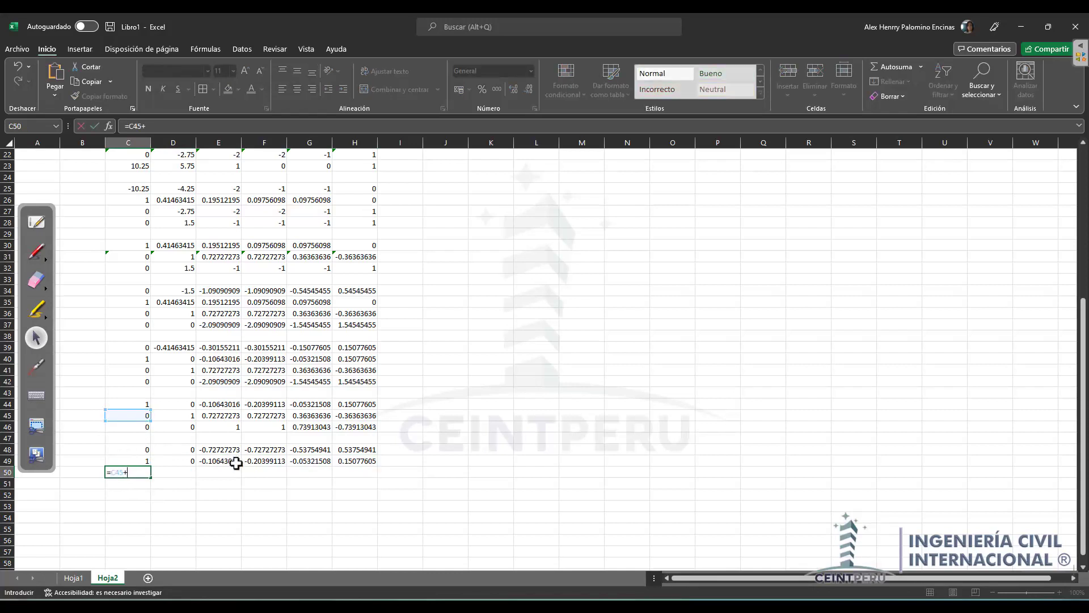
click(139, 449)
key(Return)
click(145, 471)
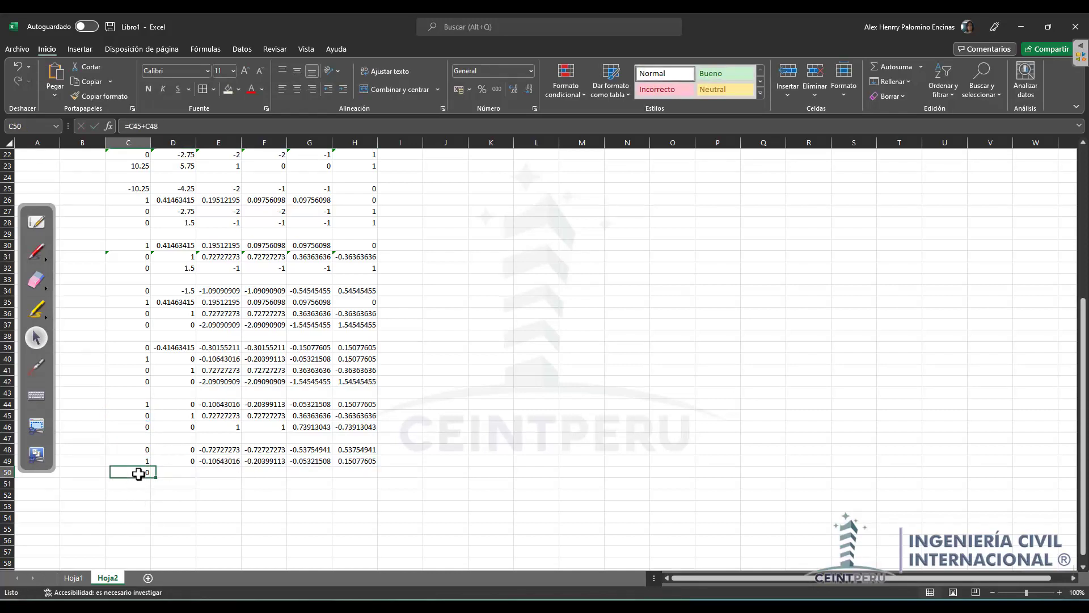
drag(152, 481, 372, 480)
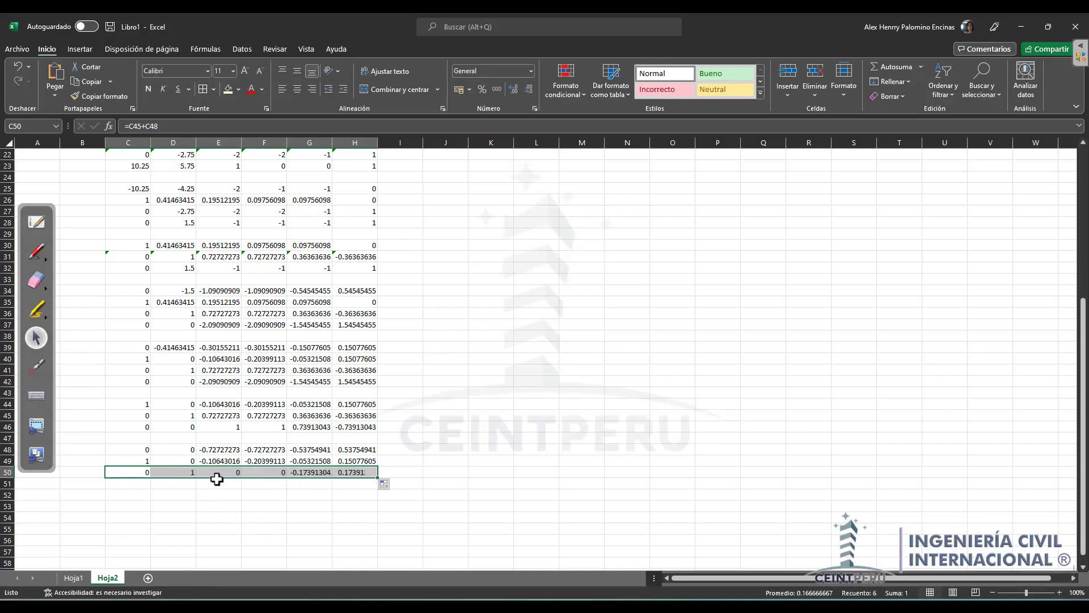
Step: Repeat the third row by entering =C46 in C51 and filling it across to H51
click(137, 483)
text(=)
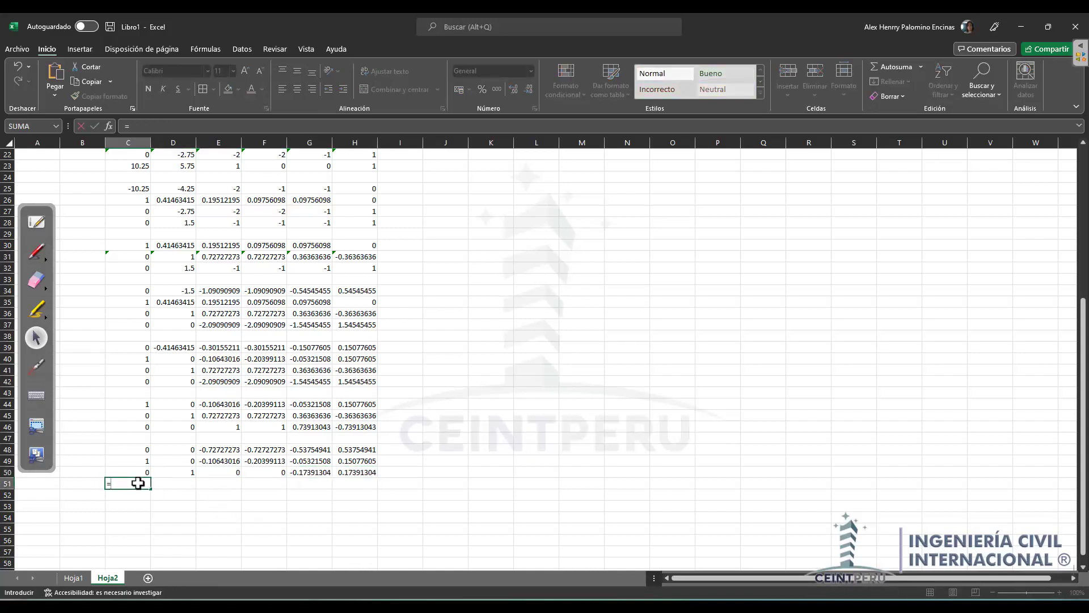
click(141, 430)
key(Return)
click(141, 482)
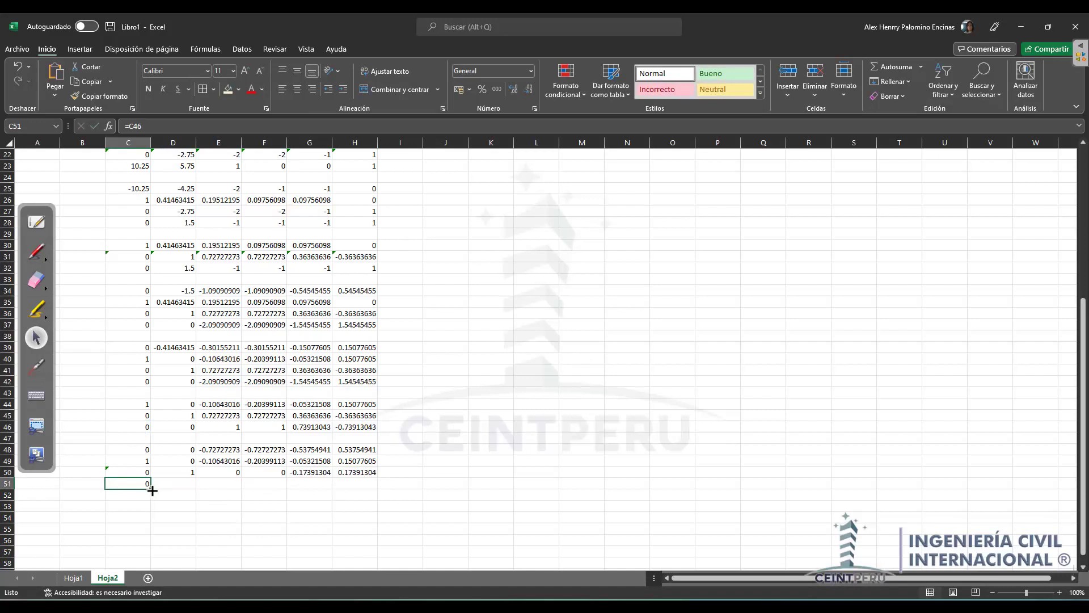
drag(150, 488, 356, 490)
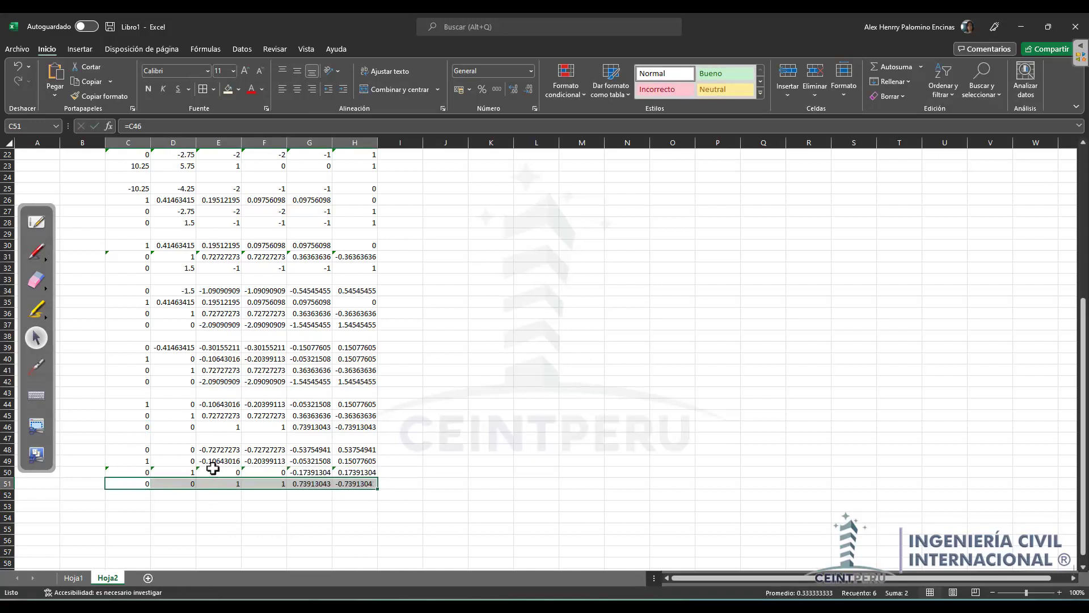
Step: Multiply the third row by the negative of the first row's third-column element by entering =-$E49*C51 in C53 and filling it across to H53
scroll(244, 465, down, 1)
click(207, 436)
click(214, 424)
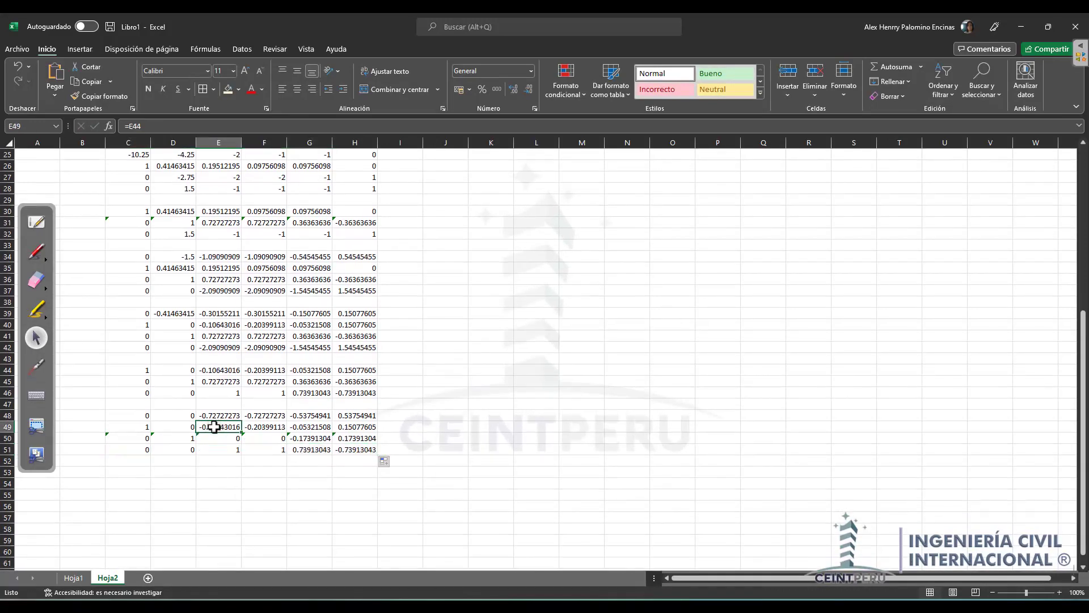
drag(132, 427, 226, 448)
click(211, 427)
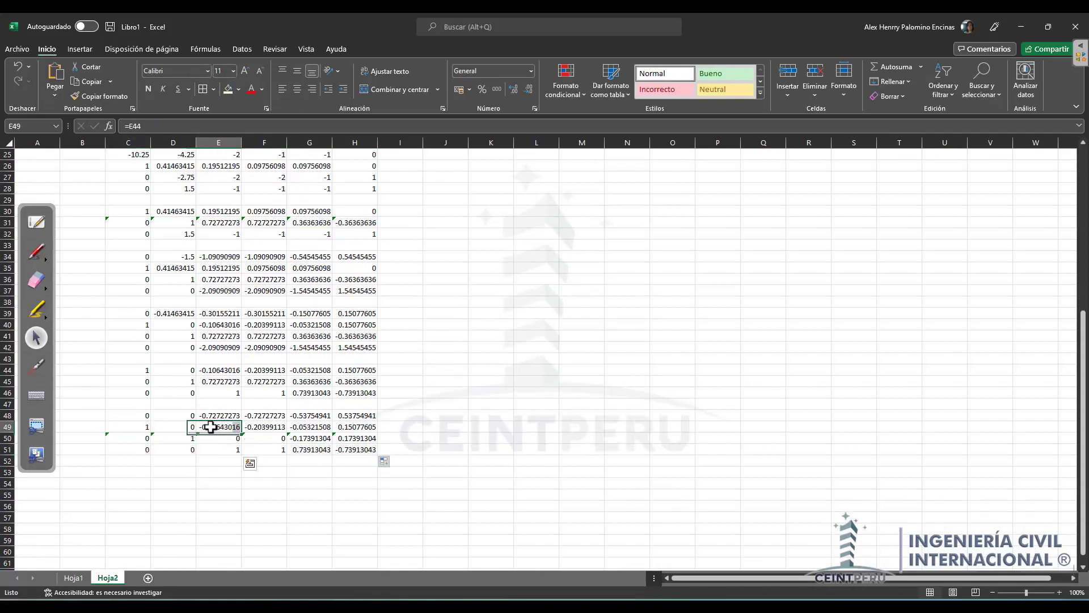
click(149, 471)
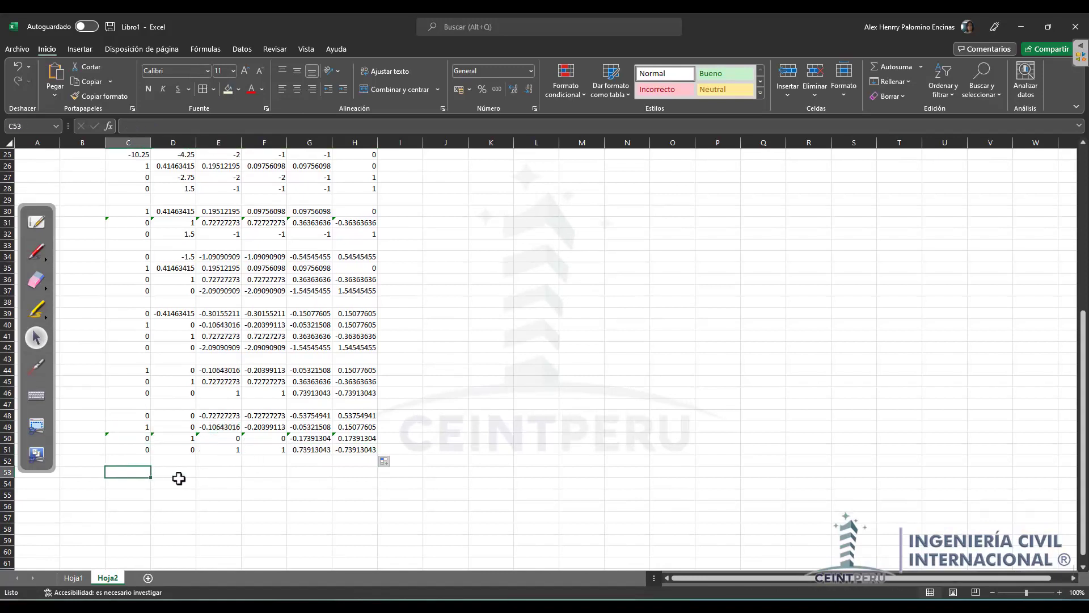
text(=-)
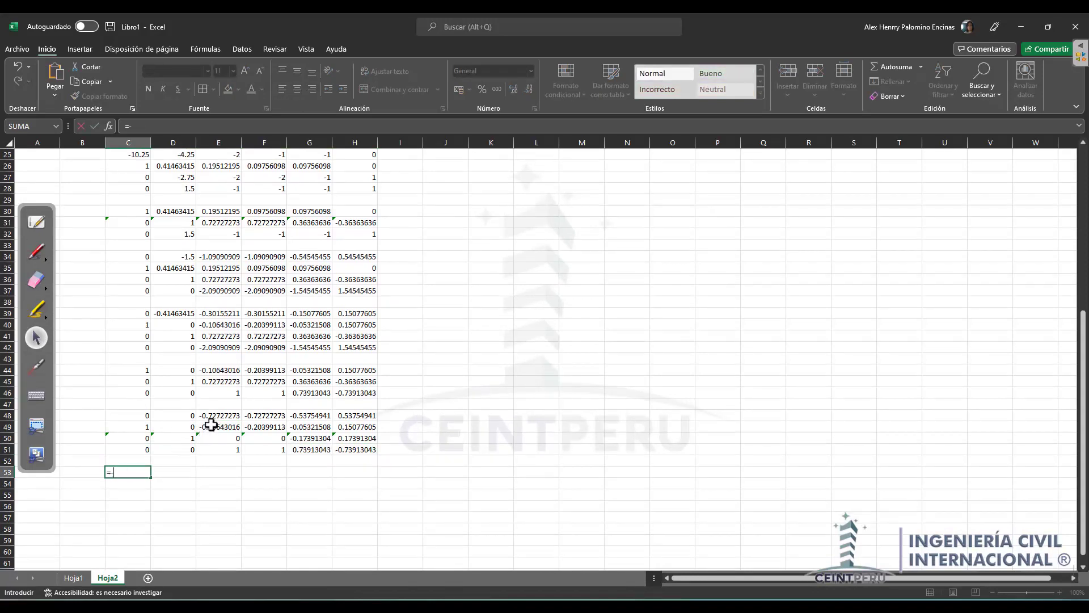
click(211, 426)
text(*)
click(139, 450)
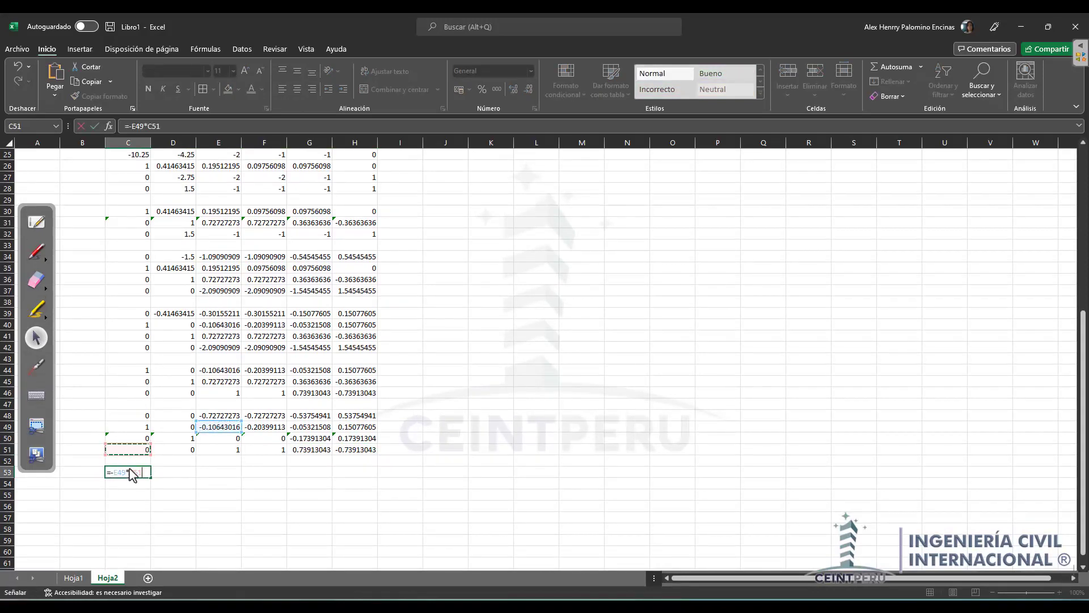
click(114, 470)
text($)
key(Return)
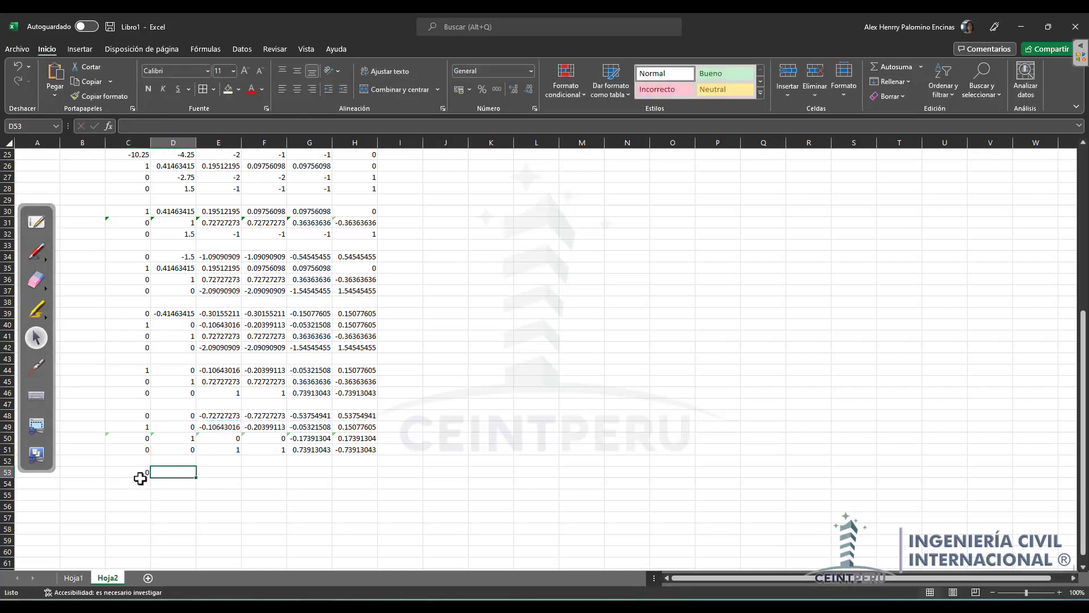
key(Up)
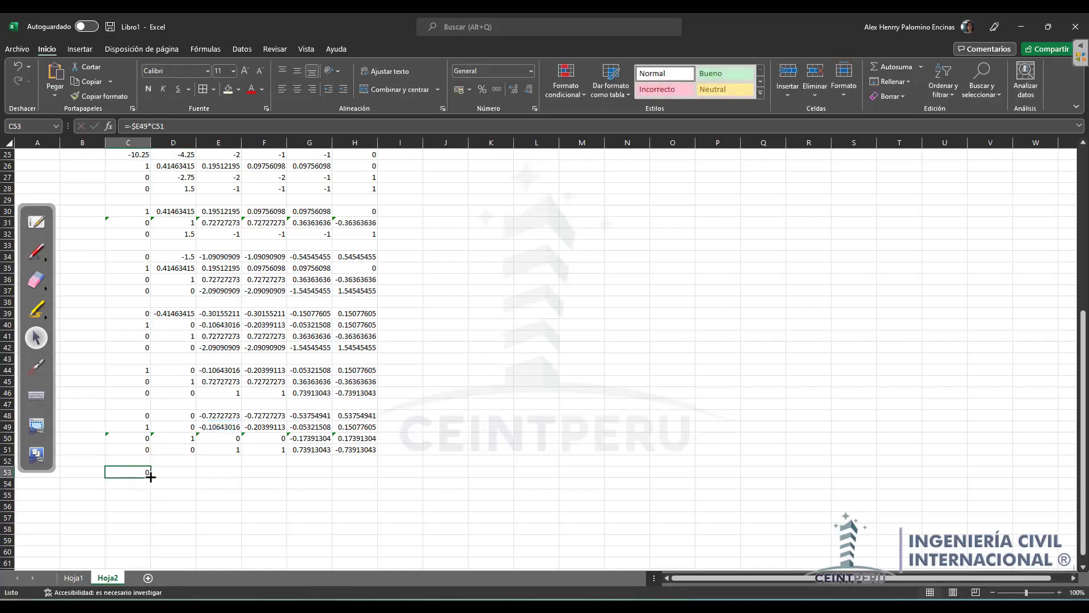
drag(151, 477, 378, 474)
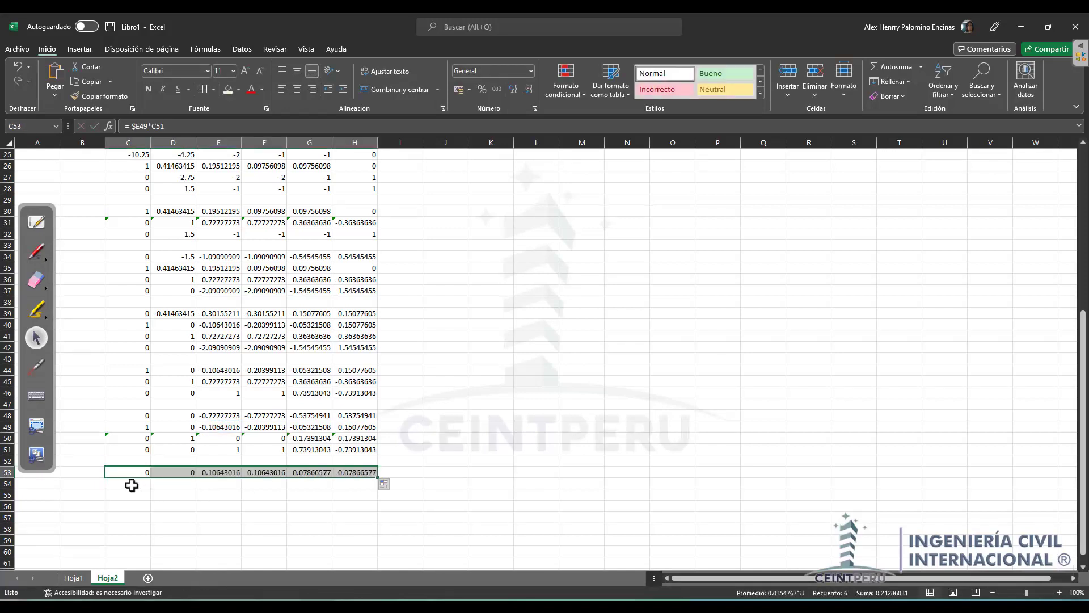
Step: Eliminate the first row's third-column element by entering =C49+C53 in C54 and filling it across to H54
click(132, 484)
text(=)
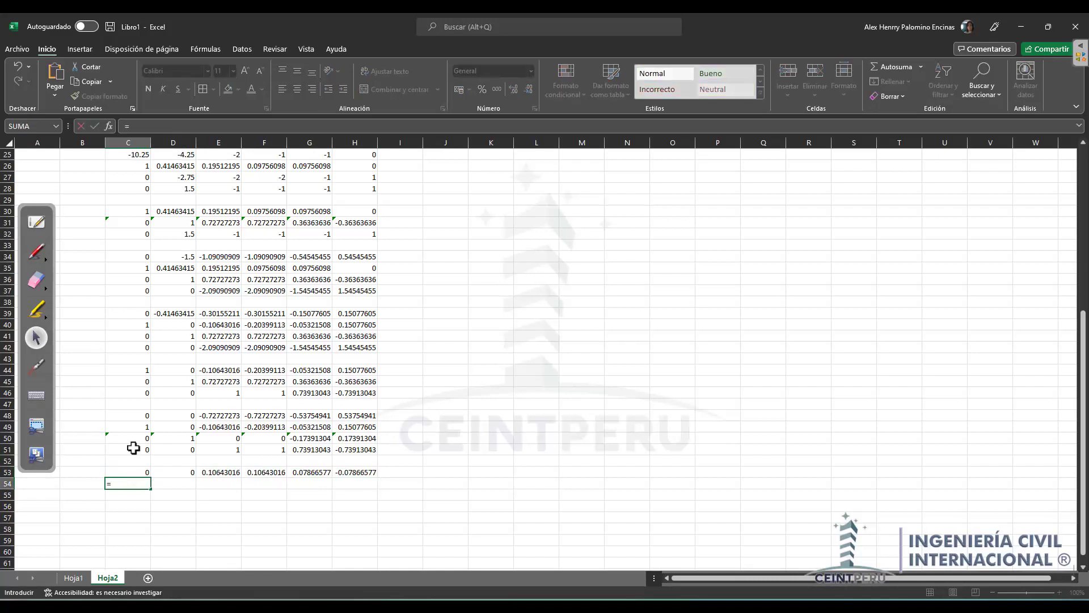
click(132, 429)
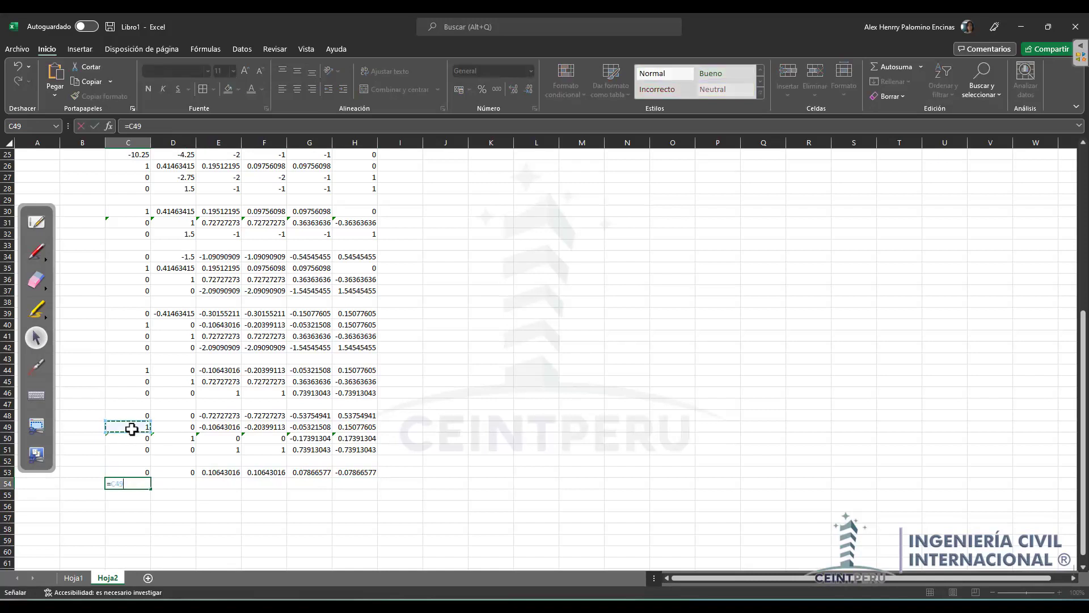
click(134, 471)
key(Return)
click(135, 482)
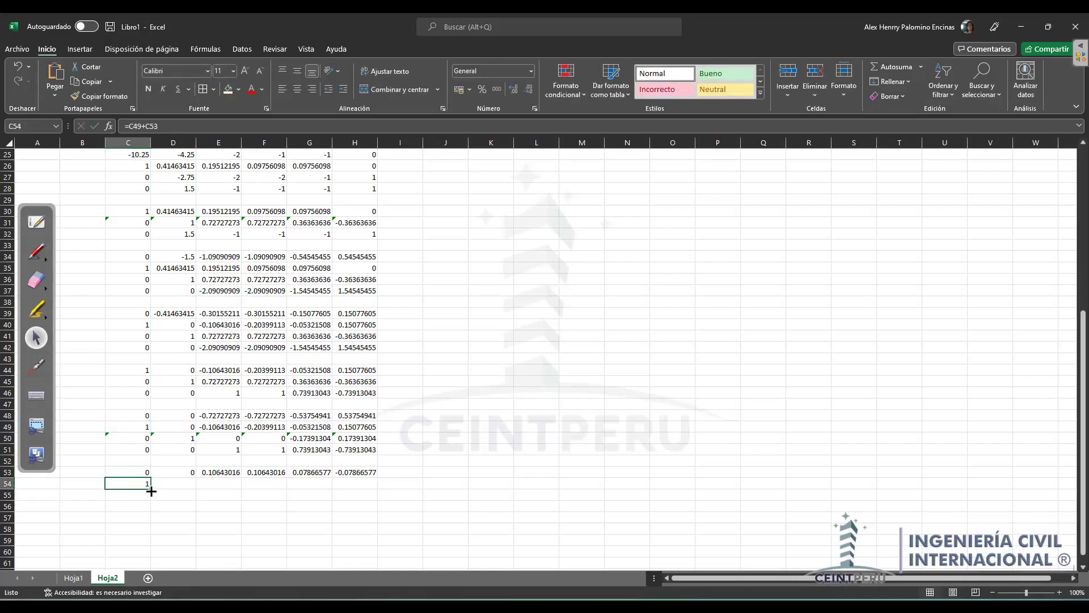
drag(151, 488, 372, 485)
Step: Repeat the second and third rows by entering =C50 in C55 and filling it across to column H and down to row 56
scroll(273, 425, down, 2)
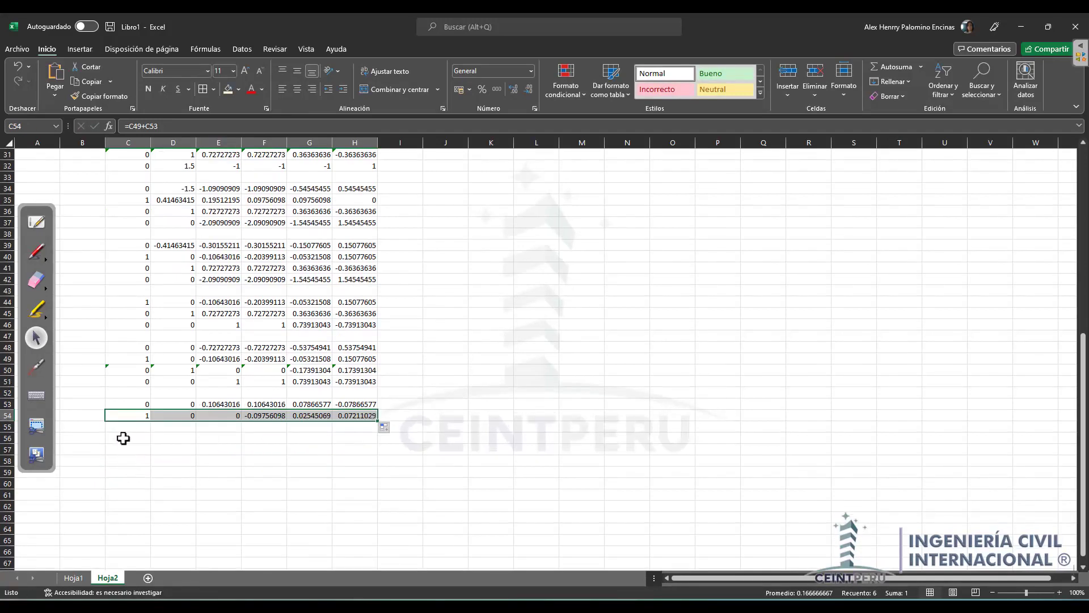
click(129, 427)
text(=)
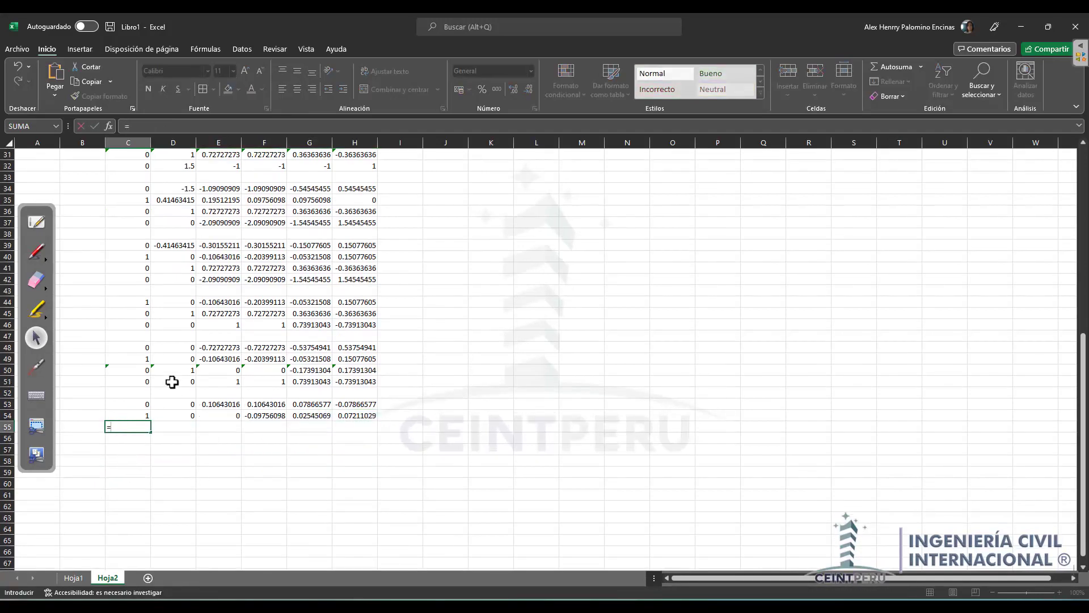
click(144, 370)
key(Return)
click(149, 429)
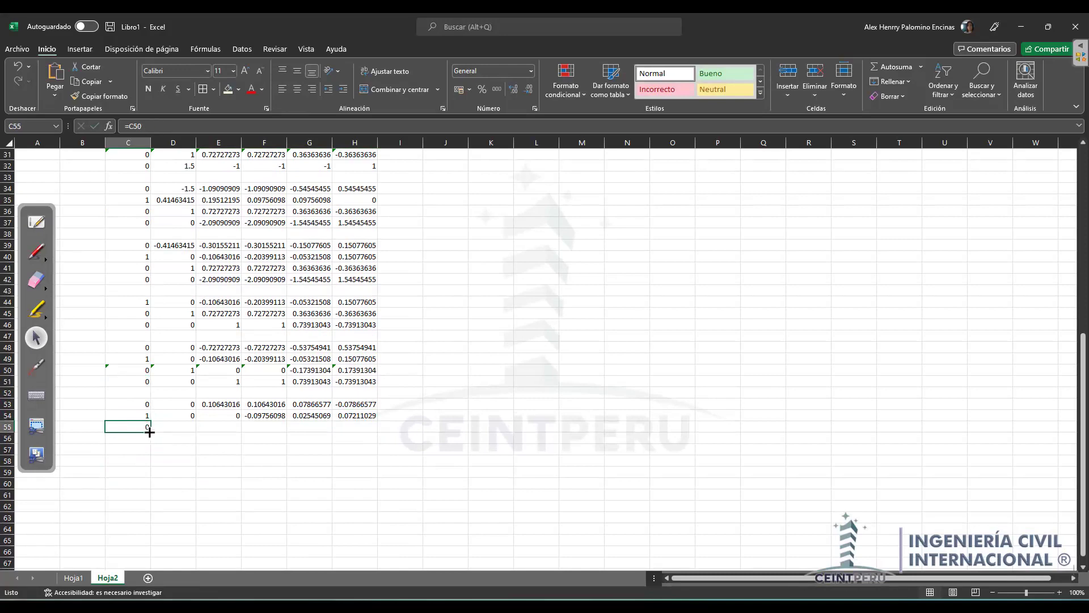
drag(149, 433, 370, 447)
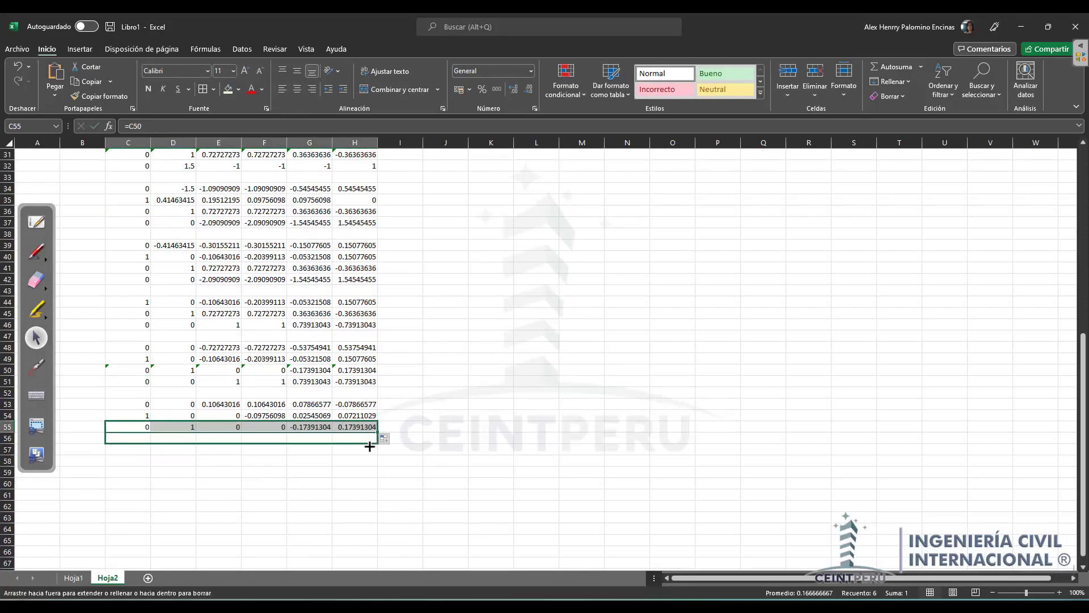
click(185, 472)
click(170, 426)
Step: Copy the shading and alignment of the augmented matrix in C4:H6 onto the block in C8:H10
scroll(246, 337, up, 10)
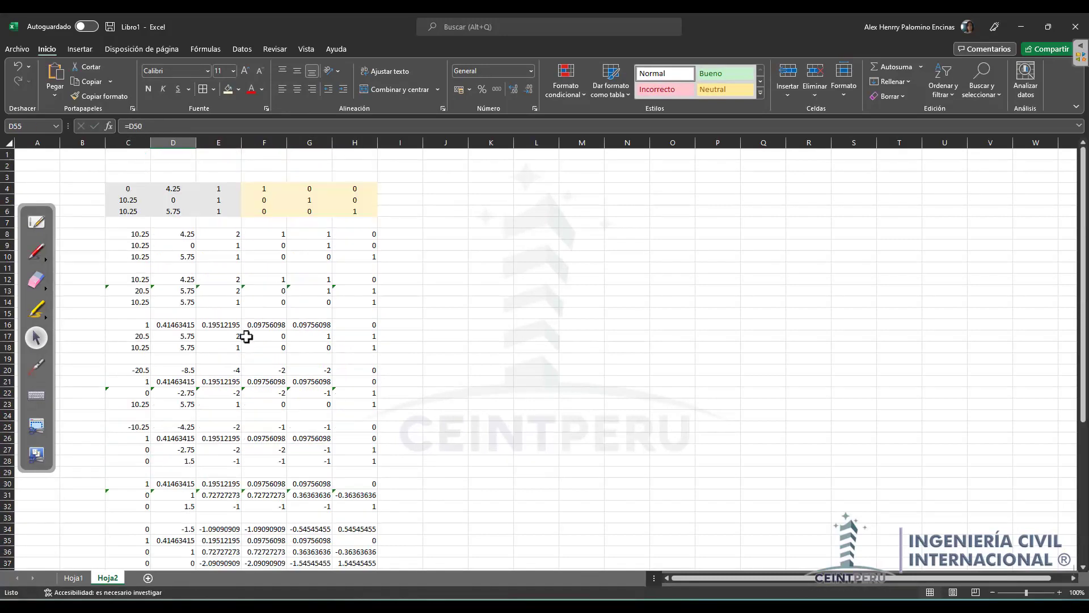
drag(111, 187, 357, 210)
click(94, 96)
click(131, 233)
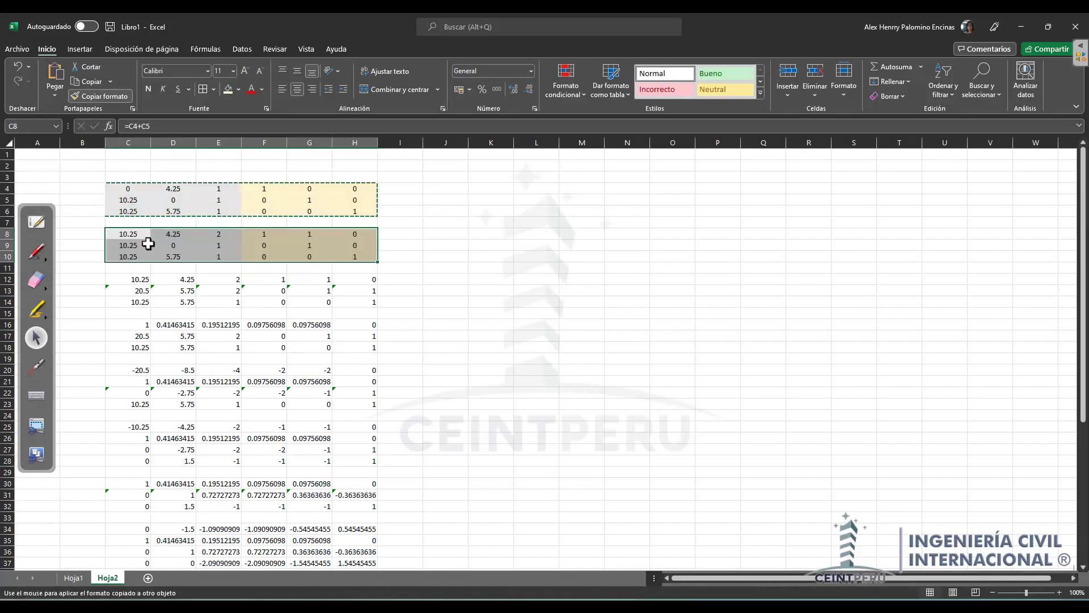
Step: Copy the augmented matrix's shading and alignment onto the blocks in C12:H14, C16:H18 and C21:H23
click(106, 100)
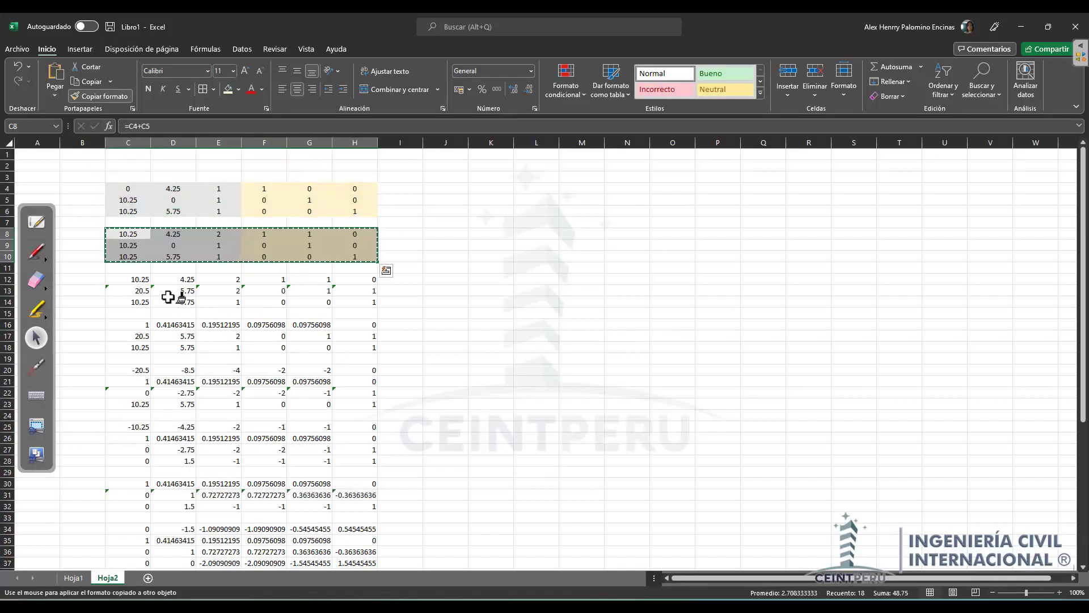
click(129, 279)
click(110, 97)
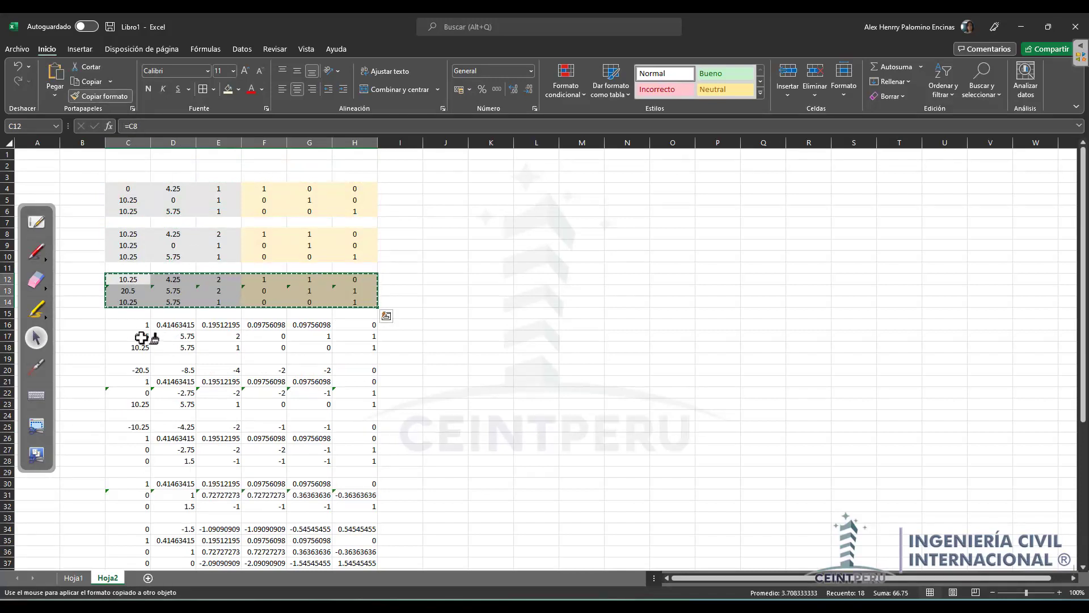
click(129, 325)
scroll(207, 279, down, 1)
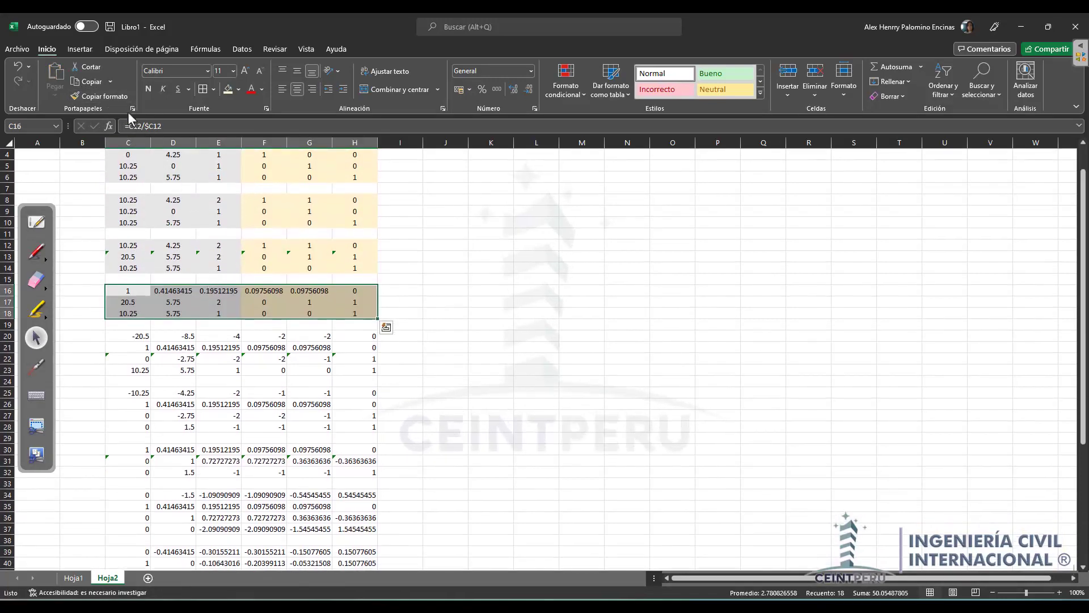
click(123, 97)
click(129, 343)
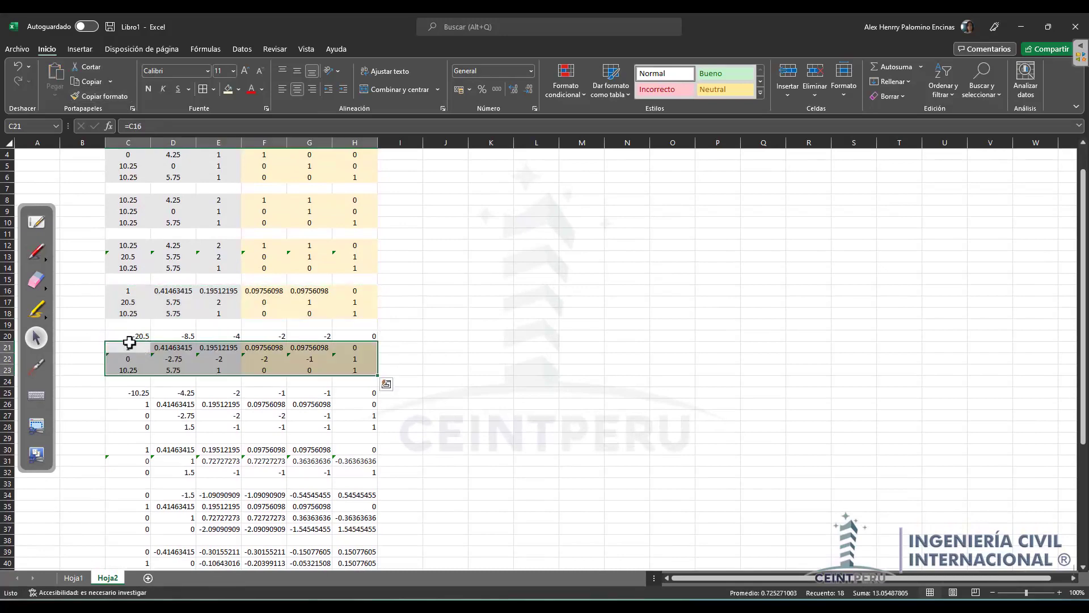
Step: Carry the same shading and alignment on to the blocks in C26:H28, C30:H32 and C35:H37
scroll(130, 342, down, 2)
click(111, 97)
scroll(189, 295, down, 1)
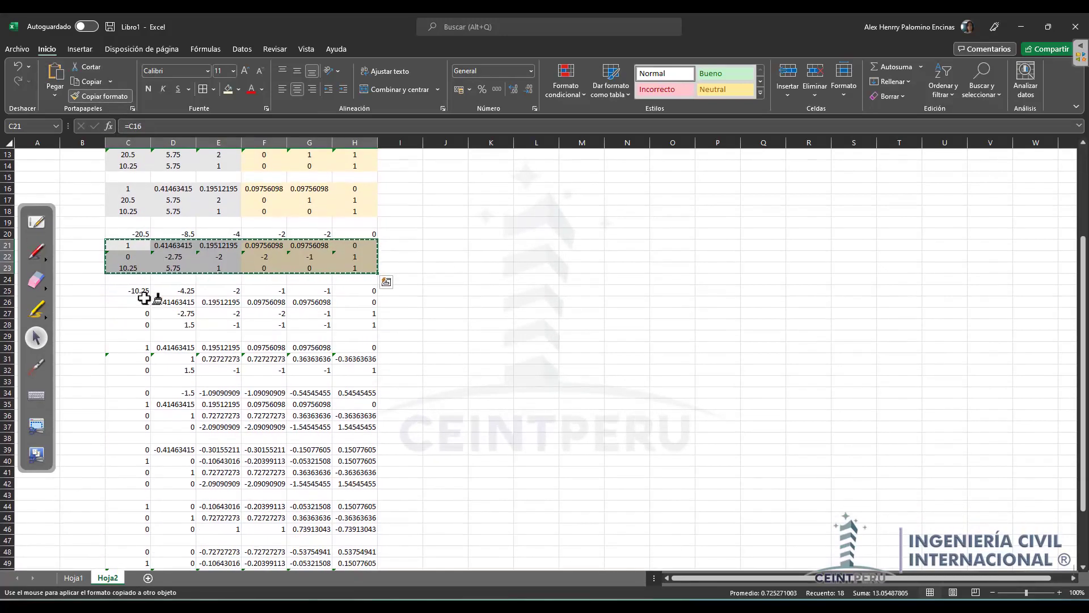
click(130, 303)
click(104, 97)
scroll(170, 307, down, 2)
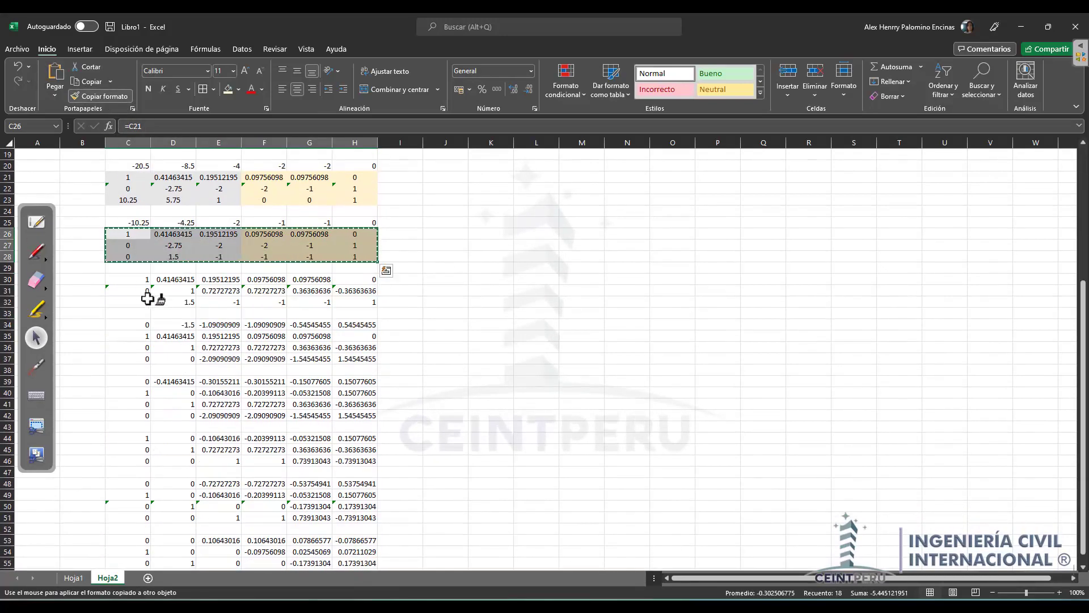
click(136, 278)
click(106, 101)
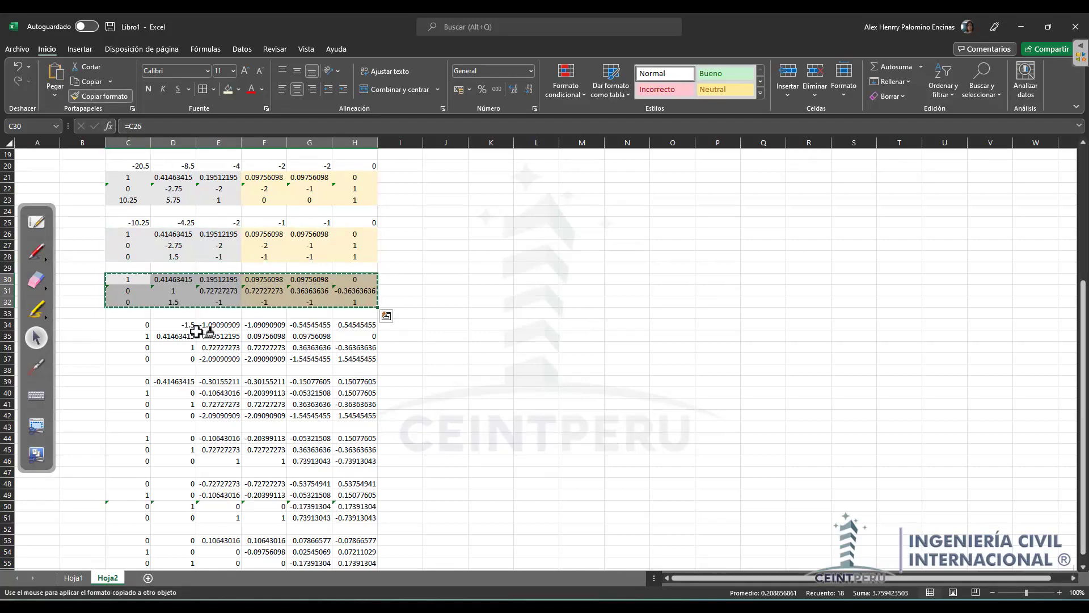
scroll(170, 317, down, 1)
click(147, 302)
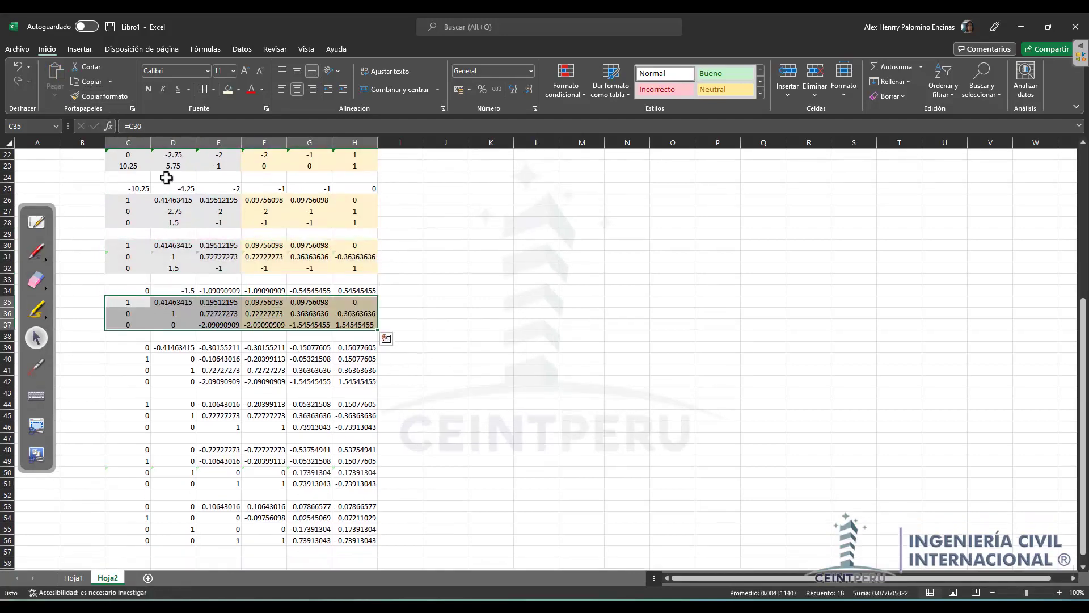
Step: Apply the same block formatting to the remaining matrices in C40:H42, C44:H46, C49:H51 and C54:H56
click(97, 98)
scroll(145, 308, down, 3)
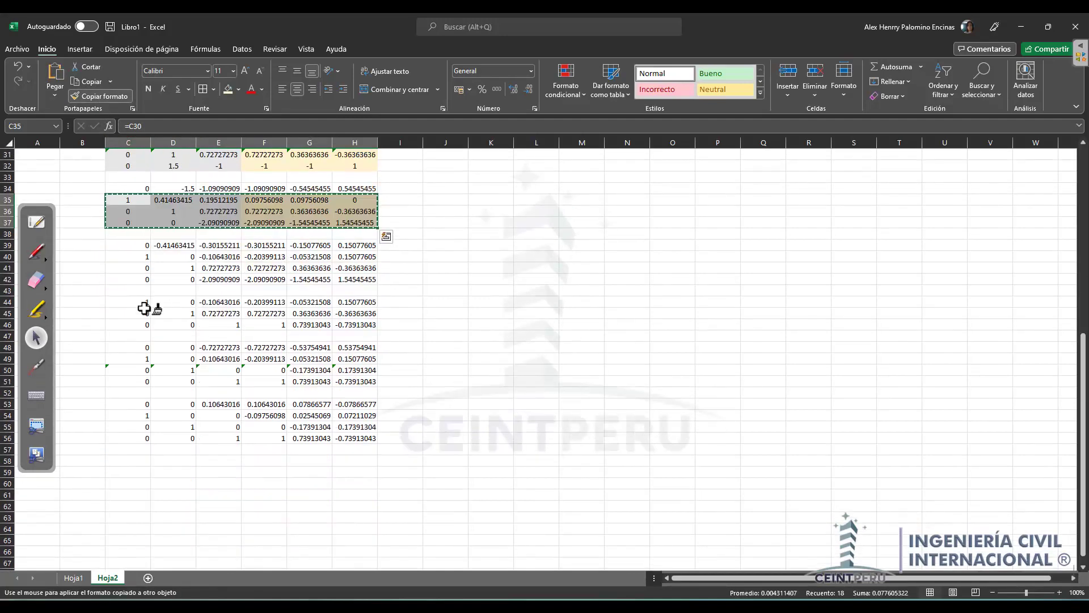
click(134, 258)
click(100, 96)
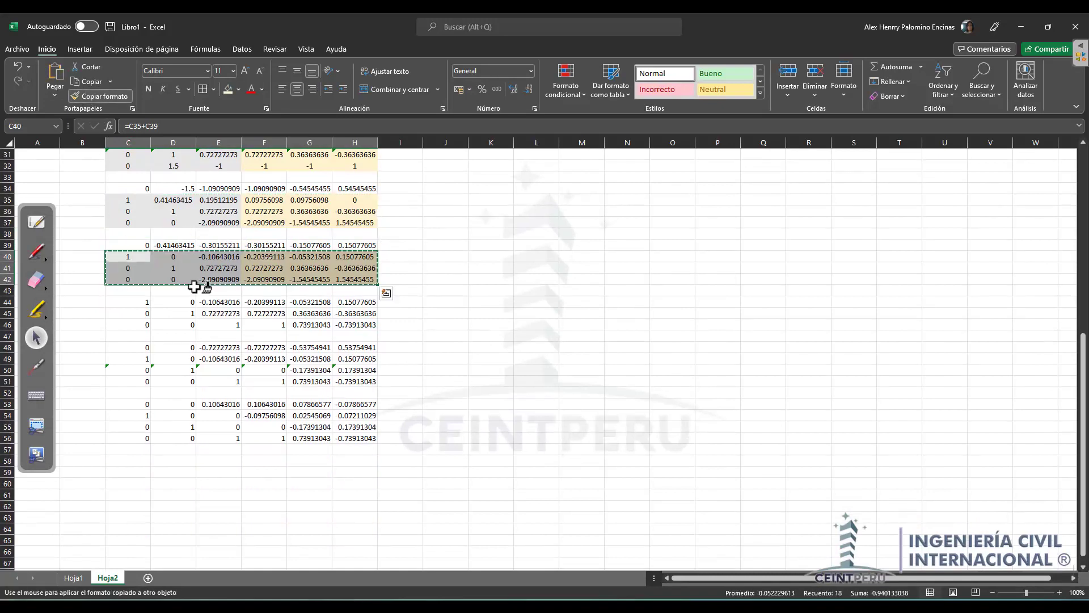
click(146, 303)
click(105, 97)
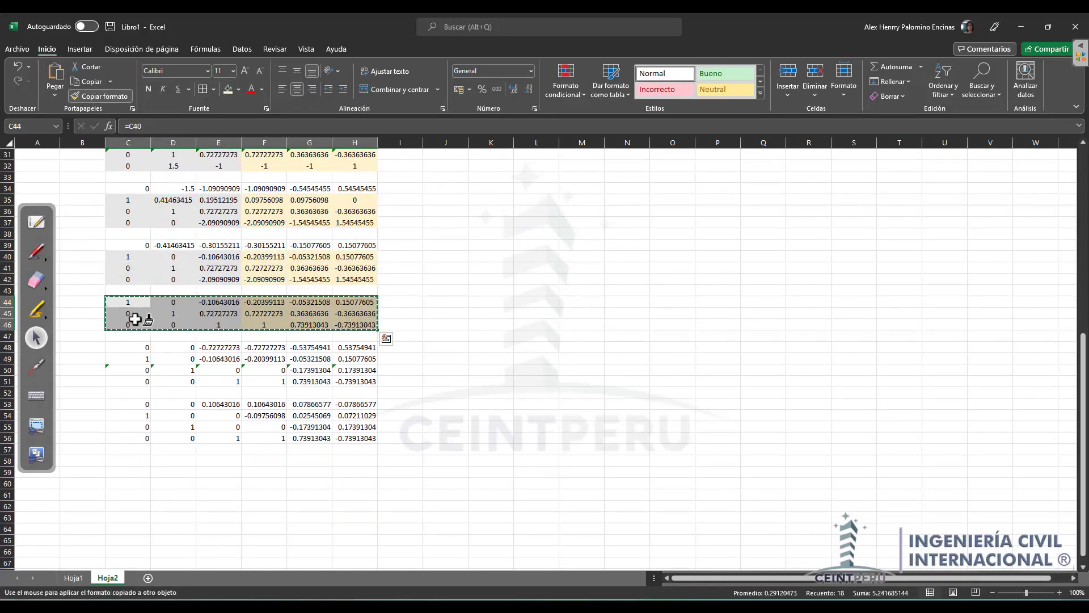
click(134, 358)
click(94, 98)
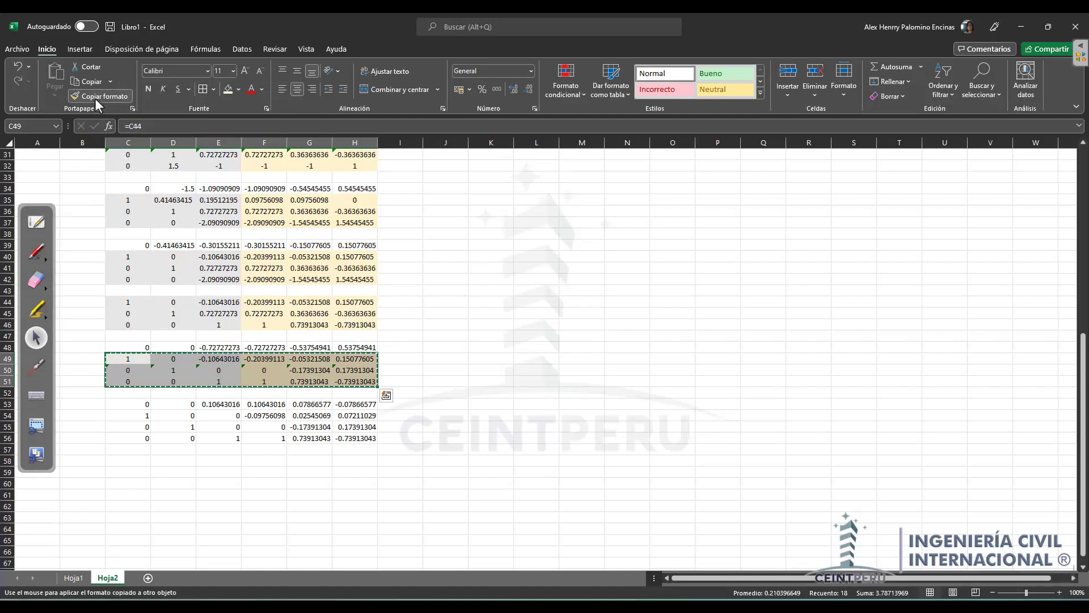
click(137, 416)
scroll(274, 477, down, 1)
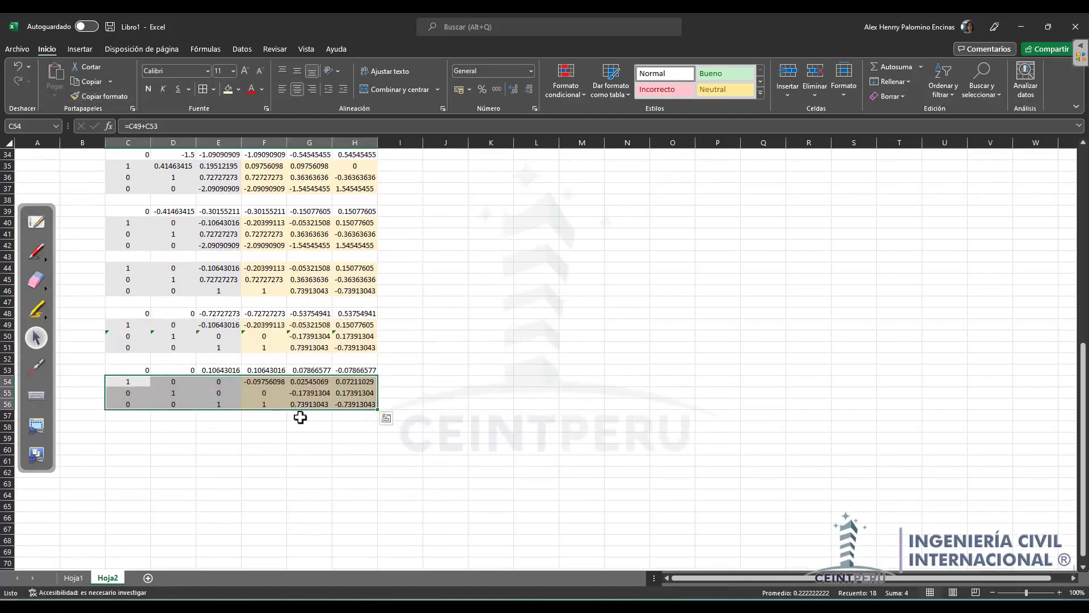
Step: Examine the final reduced block in C54:H56, including F54:H56, against the original matrix in C4:E6
click(281, 400)
drag(272, 382, 349, 404)
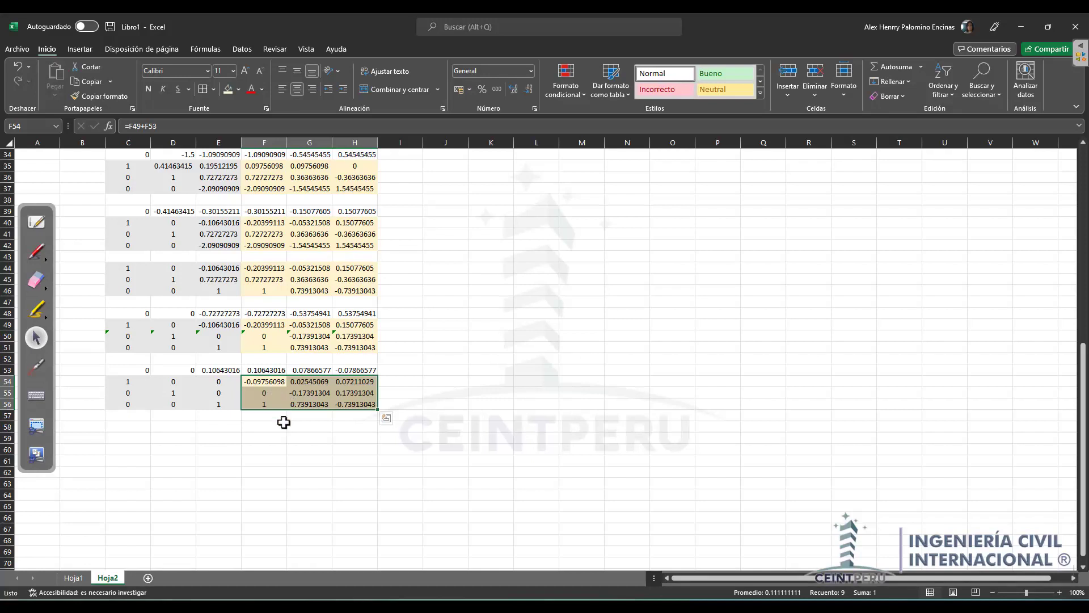
drag(128, 385, 352, 404)
scroll(169, 458, up, 11)
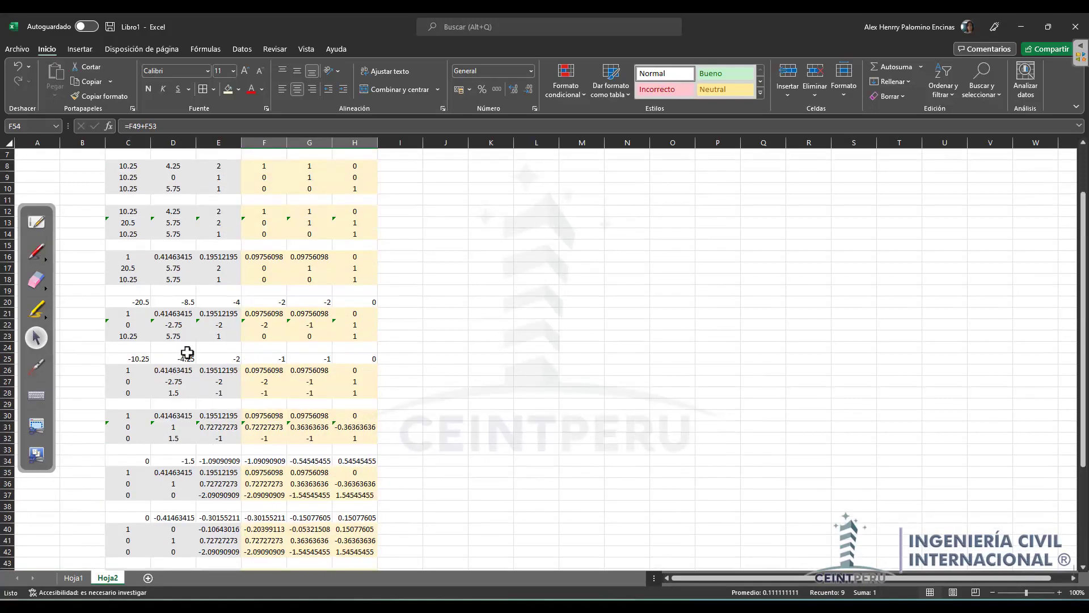
drag(128, 192, 219, 214)
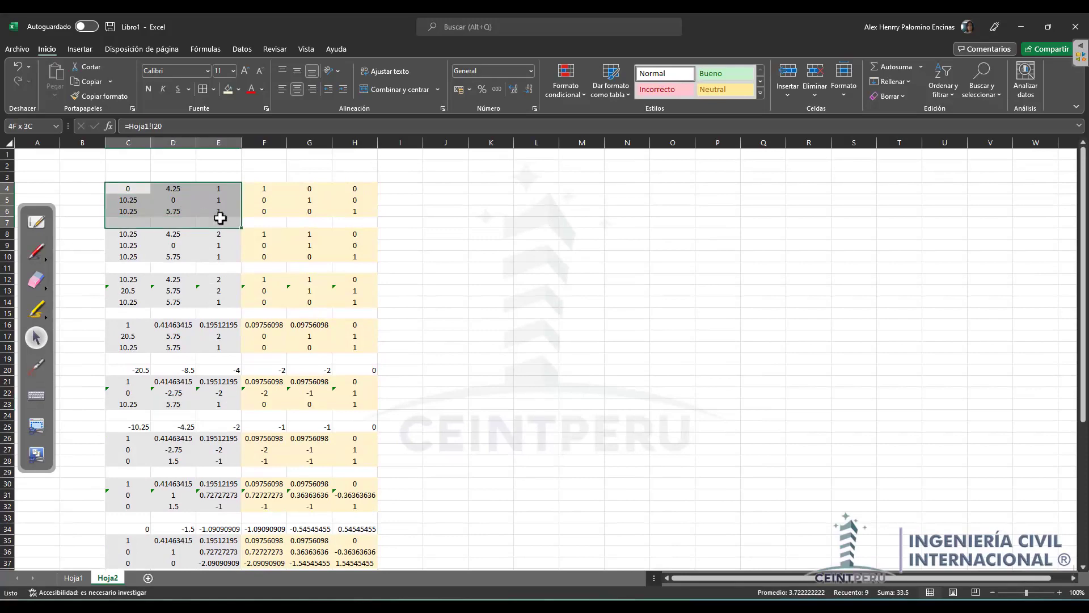
click(219, 214)
drag(129, 192, 223, 216)
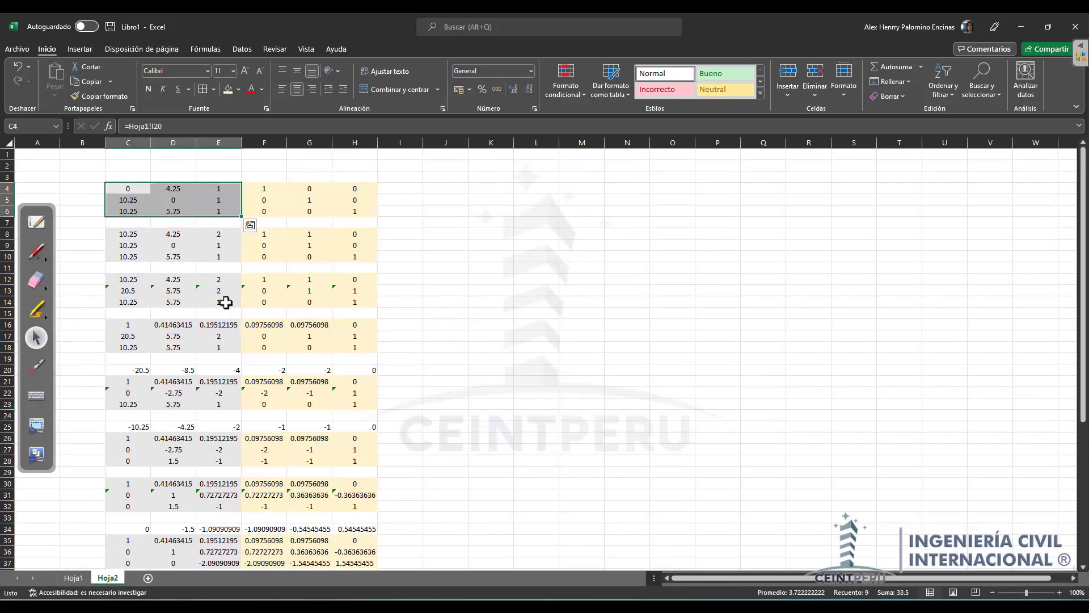
scroll(244, 351, down, 13)
Step: Copy the inverse matrix in F54:H56 and paste it as values only on sheet Hoja1 starting at I28
drag(258, 317, 335, 336)
key(ctrl+q)
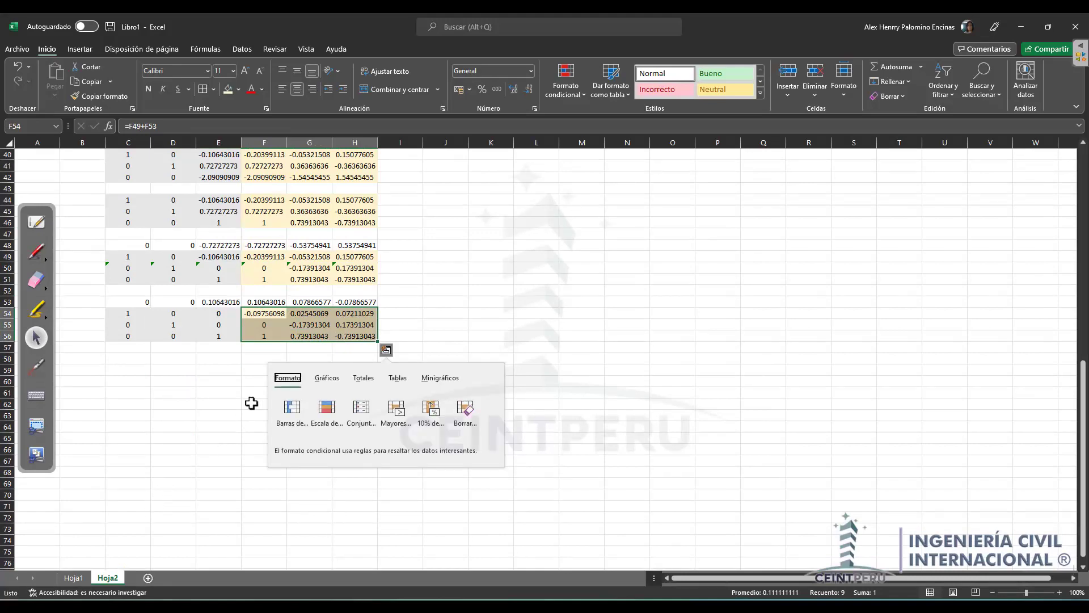
click(258, 367)
drag(257, 315, 348, 335)
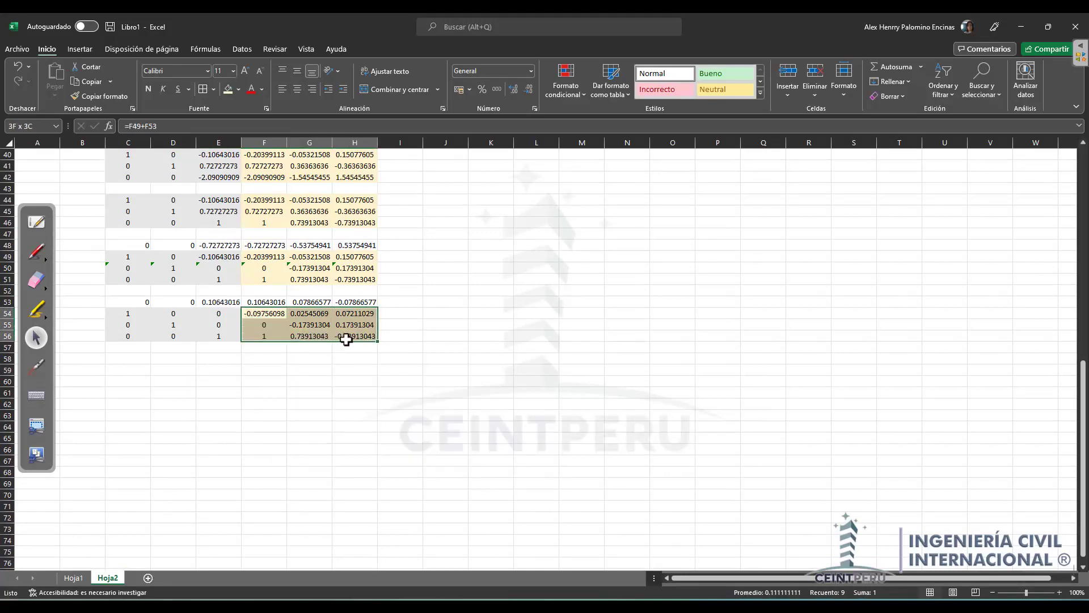
key(ctrl+c)
key(ctrl+q)
click(71, 577)
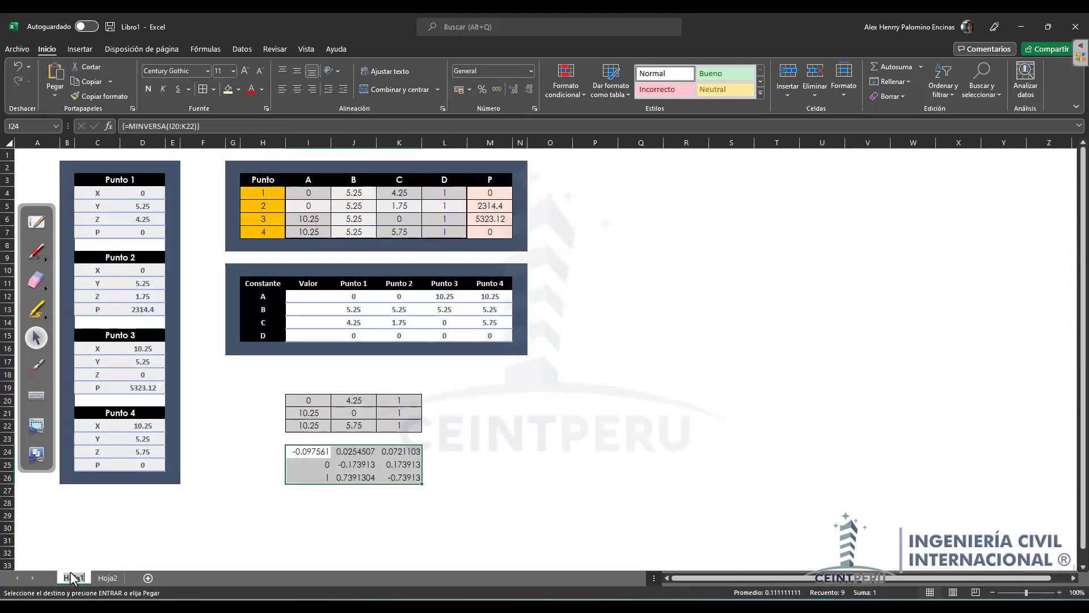
click(314, 491)
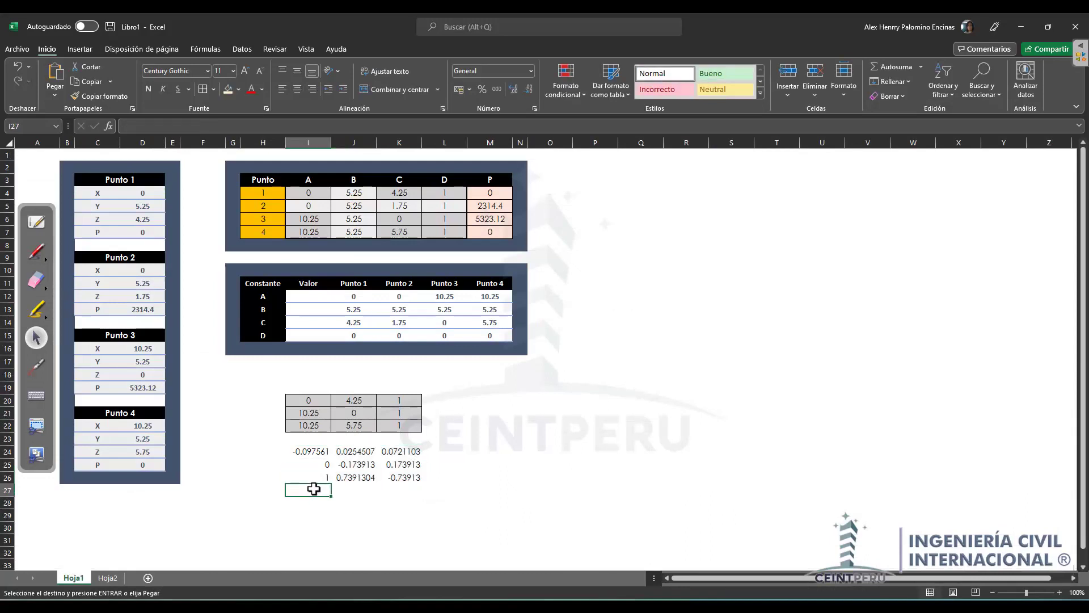
scroll(310, 454, down, 3)
click(312, 390)
right_click(315, 392)
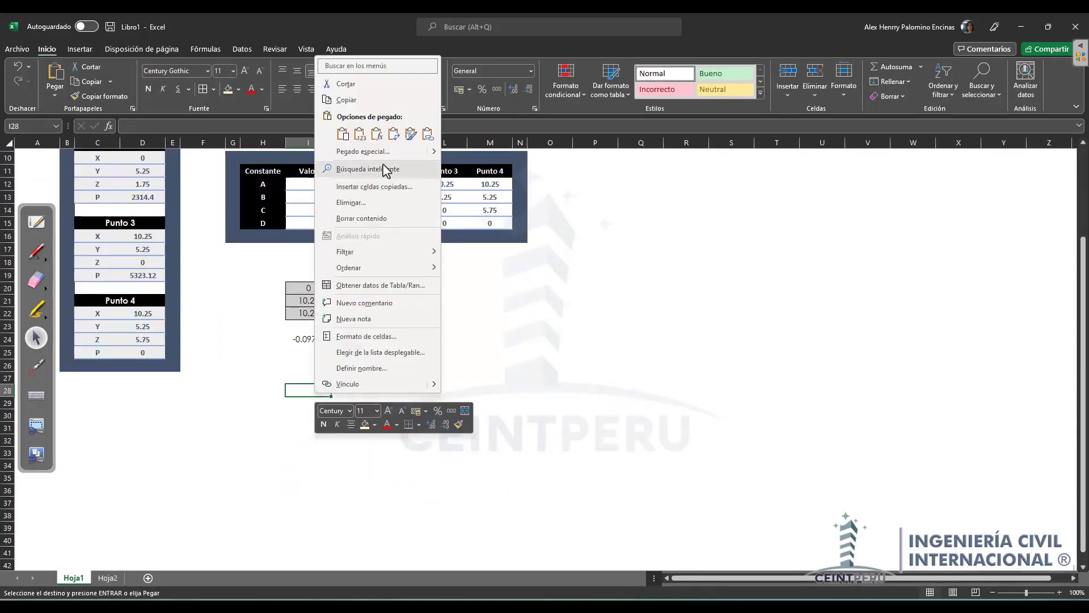
click(360, 133)
click(472, 380)
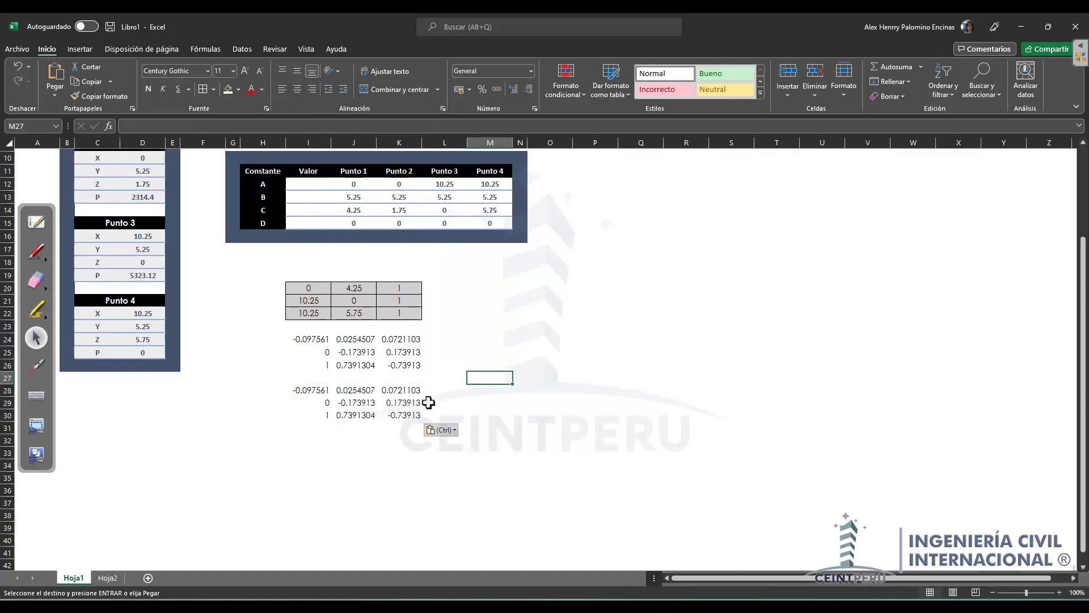
Step: Compare the pasted inverse in I28:K30 with the MINVERSA result in I24:K26
click(404, 416)
click(341, 403)
drag(294, 391, 384, 419)
drag(304, 342, 414, 365)
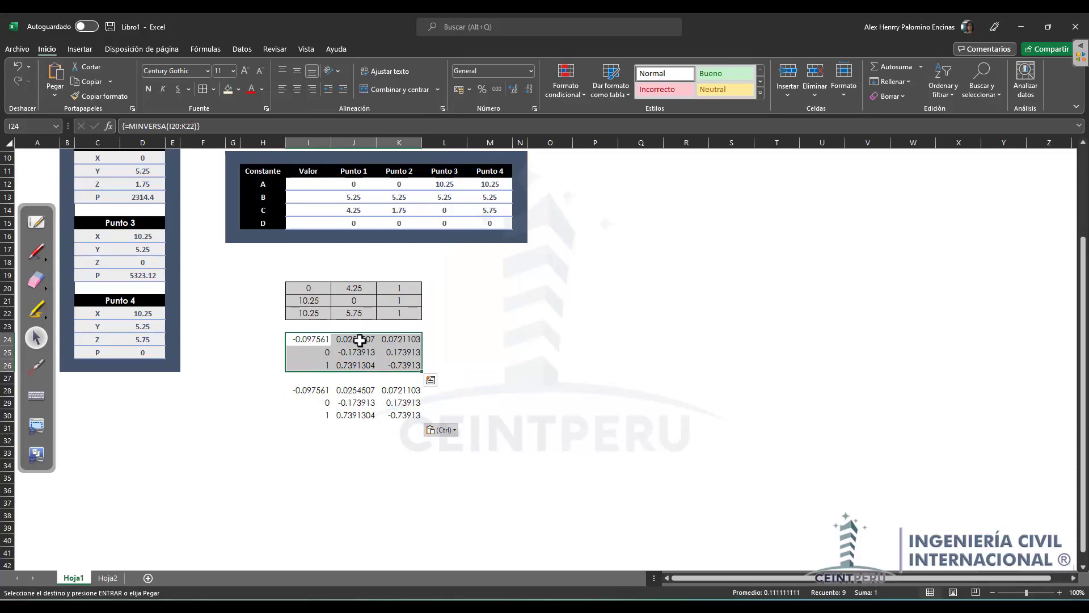
scroll(348, 391, up, 3)
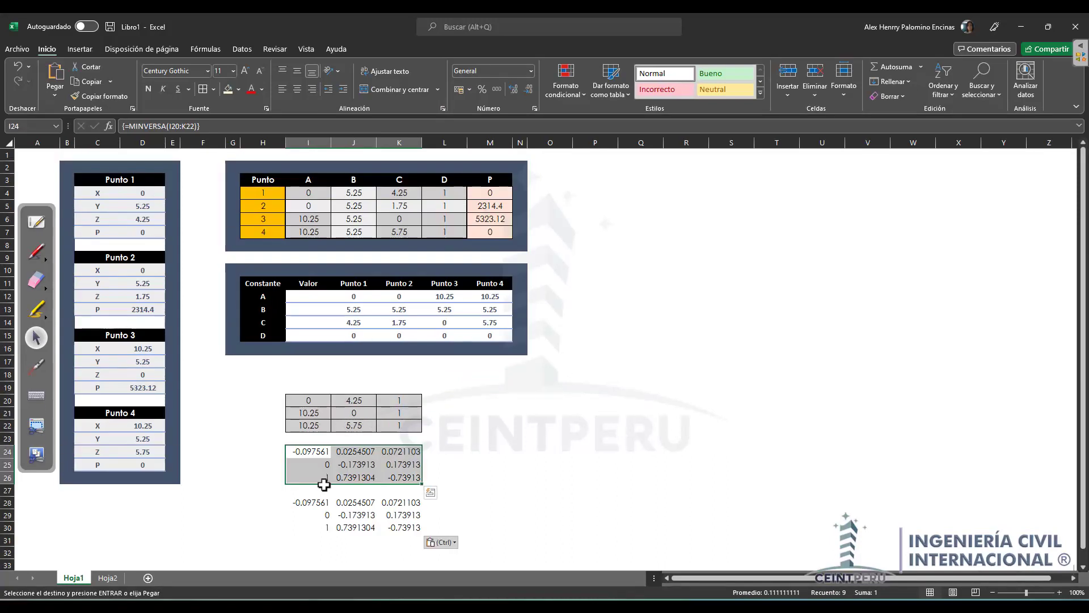
drag(308, 458, 401, 473)
click(436, 452)
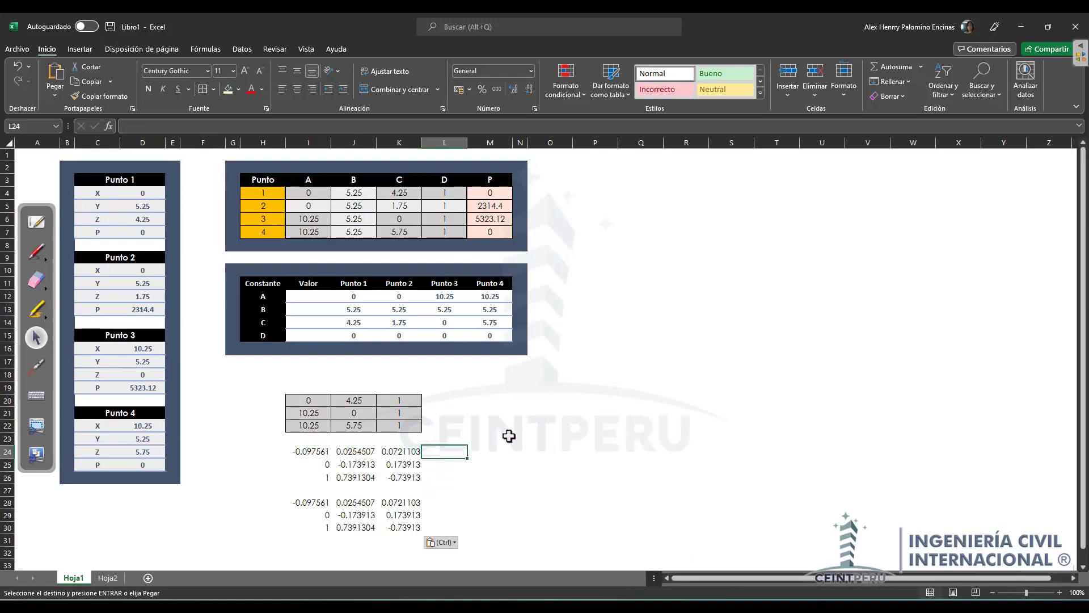
text(=)
key(Escape)
Step: Bring point 1's P value beside the pasted inverse by entering =M4 in L28
scroll(460, 477, down, 1)
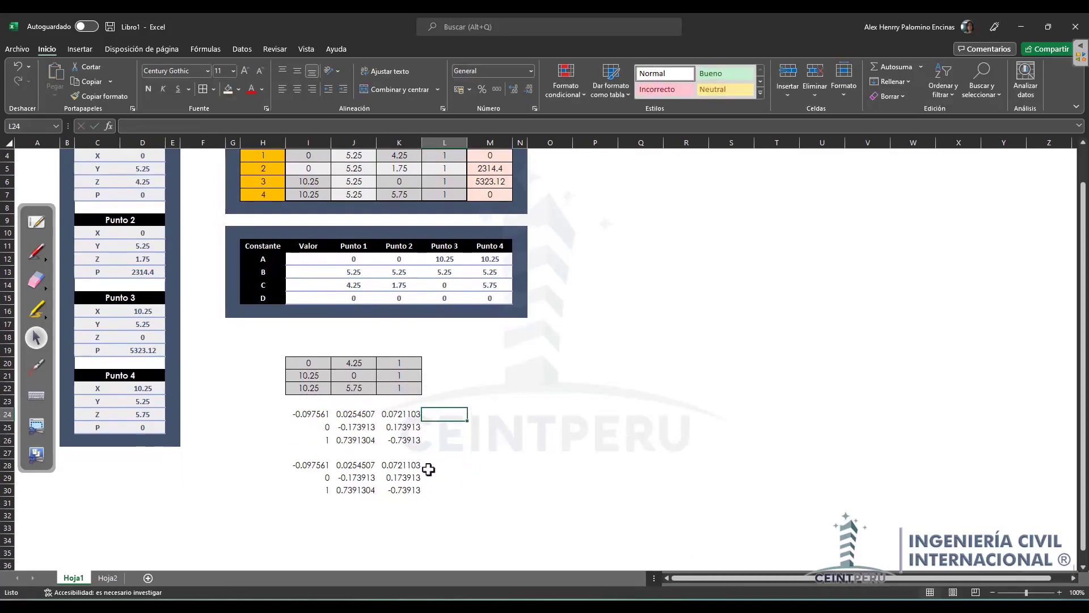
click(444, 464)
text(=)
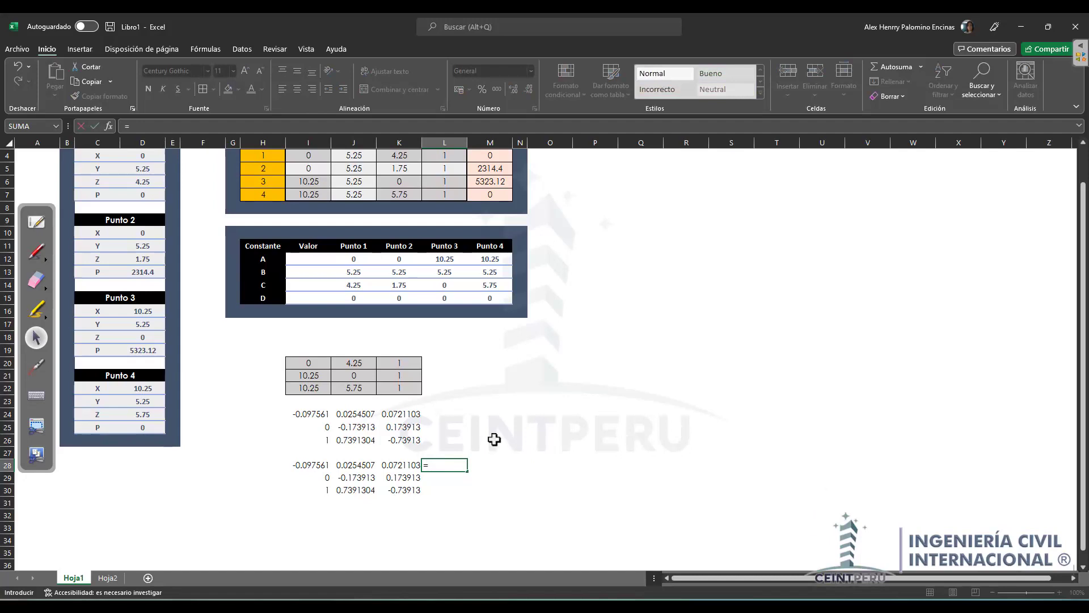
scroll(498, 259, up, 1)
click(489, 192)
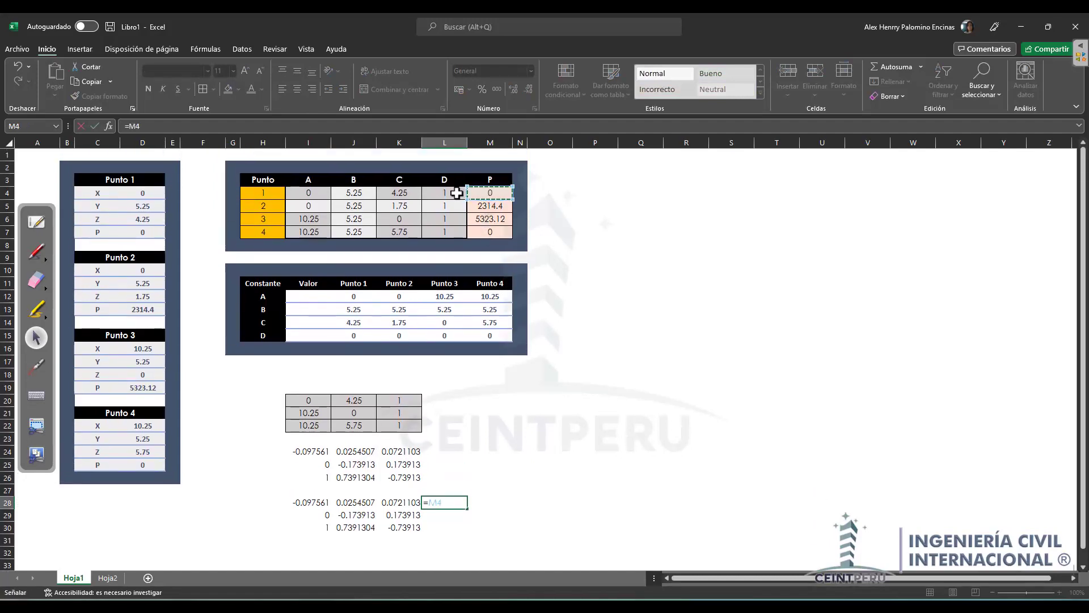
key(Return)
Step: Complete the P vector beside the pasted inverse by entering =M6 in L29 and =M7 in L30
text(=)
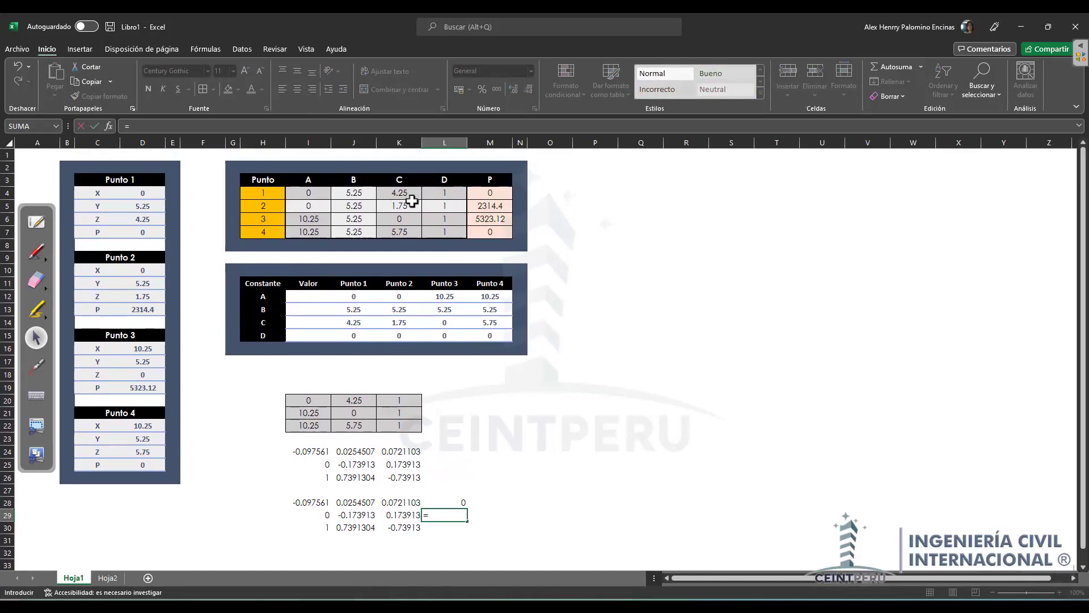
click(485, 216)
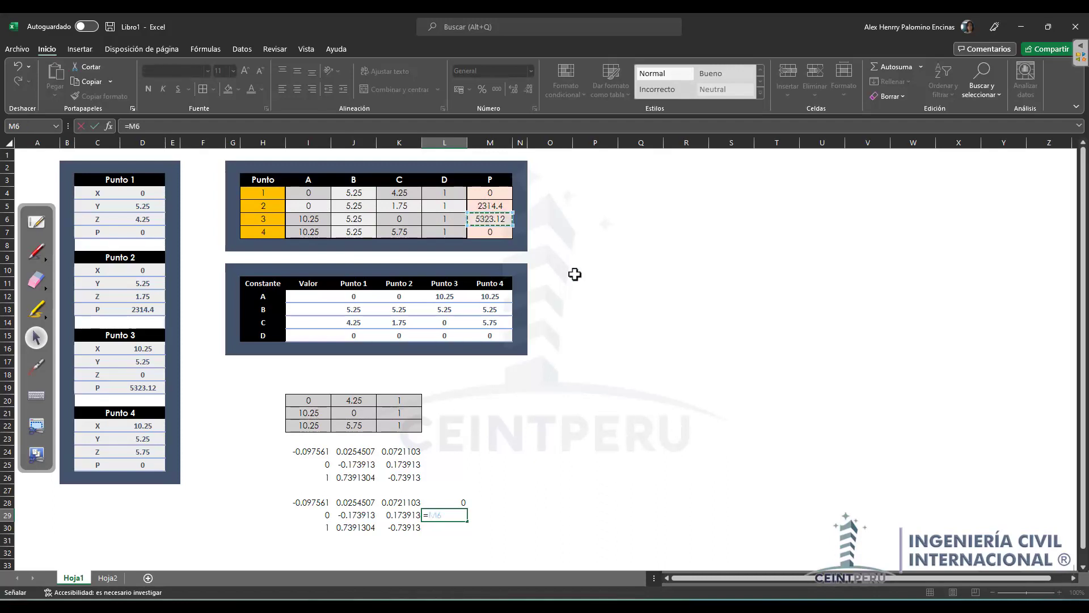
scroll(576, 250, down, 1)
key(Return)
text(=)
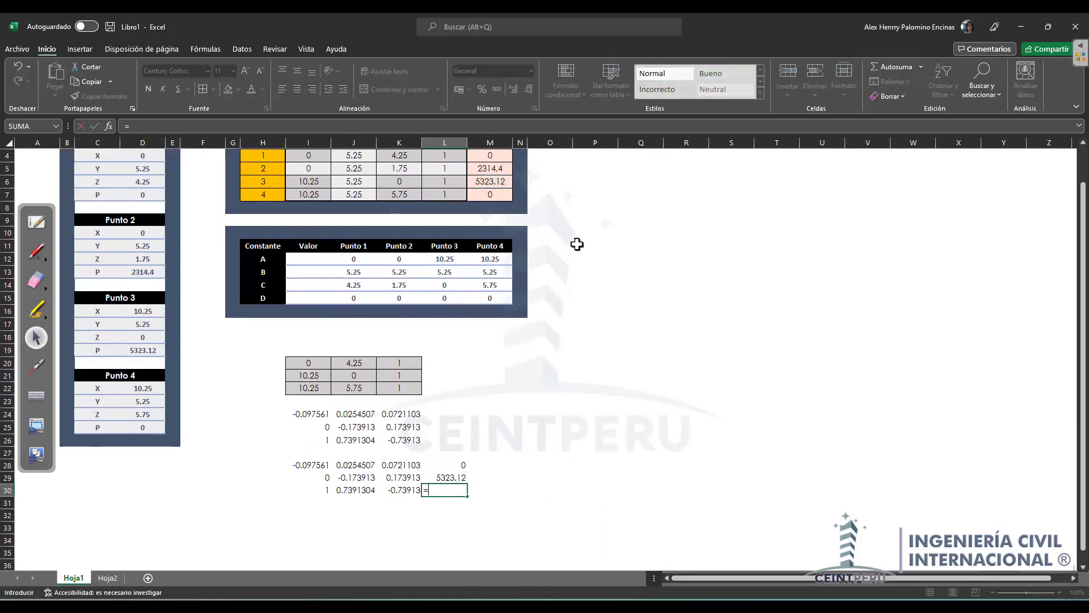
click(506, 198)
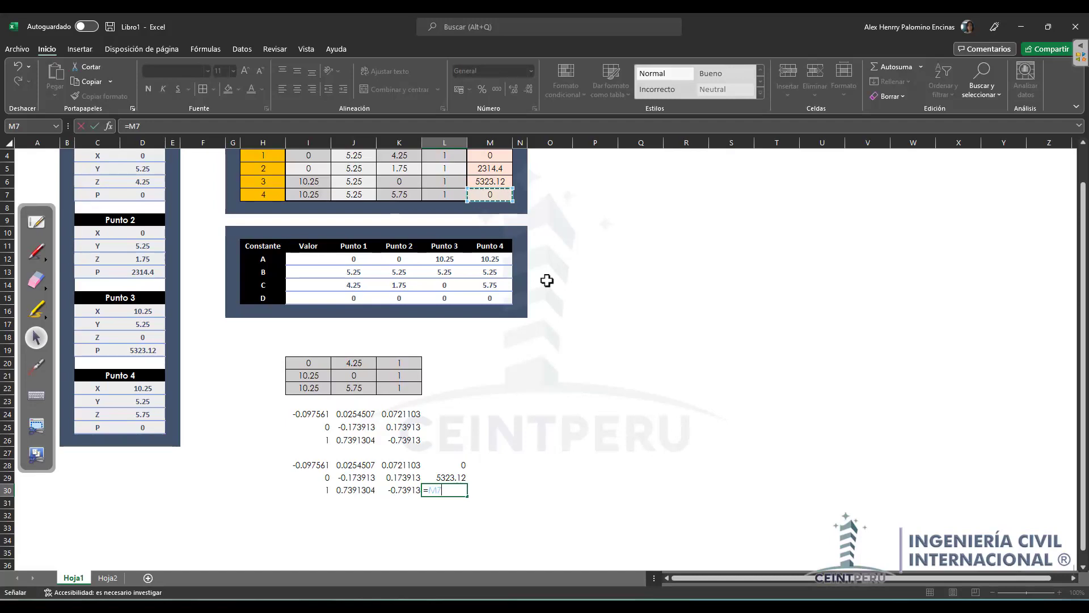
key(Return)
Step: Review the P vector in L28:L30 and select the Valor cells of constants A to D in I12:I15
scroll(547, 280, down, 2)
drag(460, 434, 446, 393)
key(Escape)
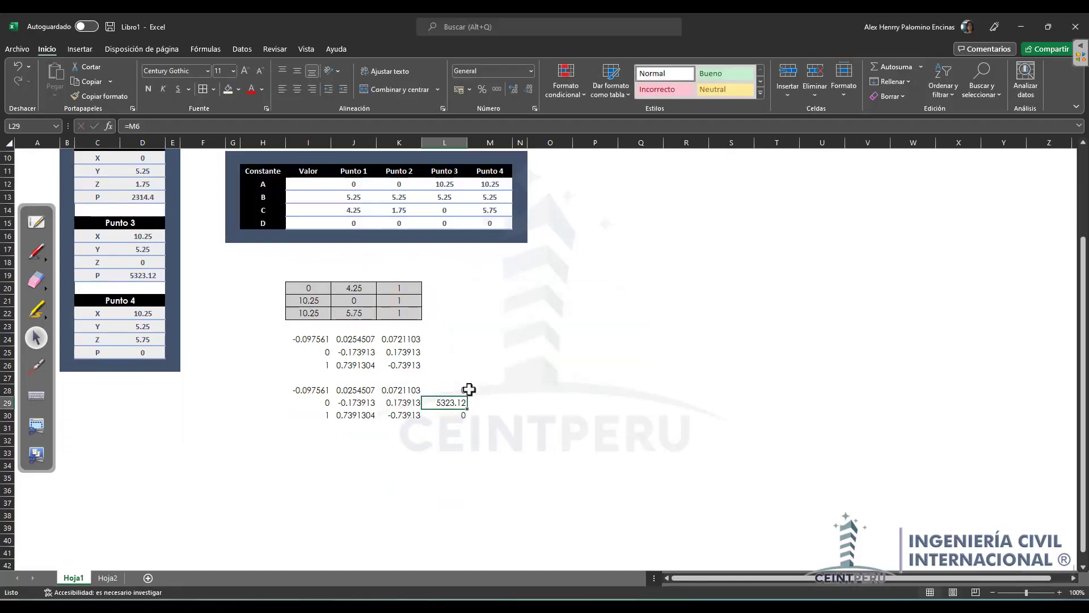
scroll(428, 358, up, 2)
drag(308, 260, 308, 296)
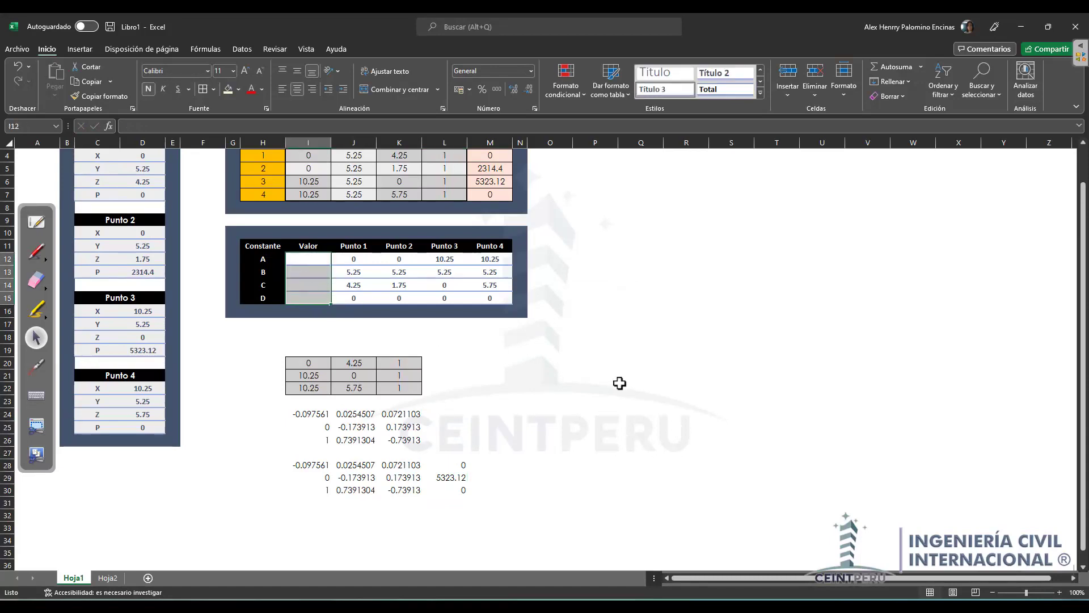
Step: Try to fill the Valor cells I12:I15 with the matrix product =MMULT(I28:K30;L28:L30) as an array formula
text(=mmul)
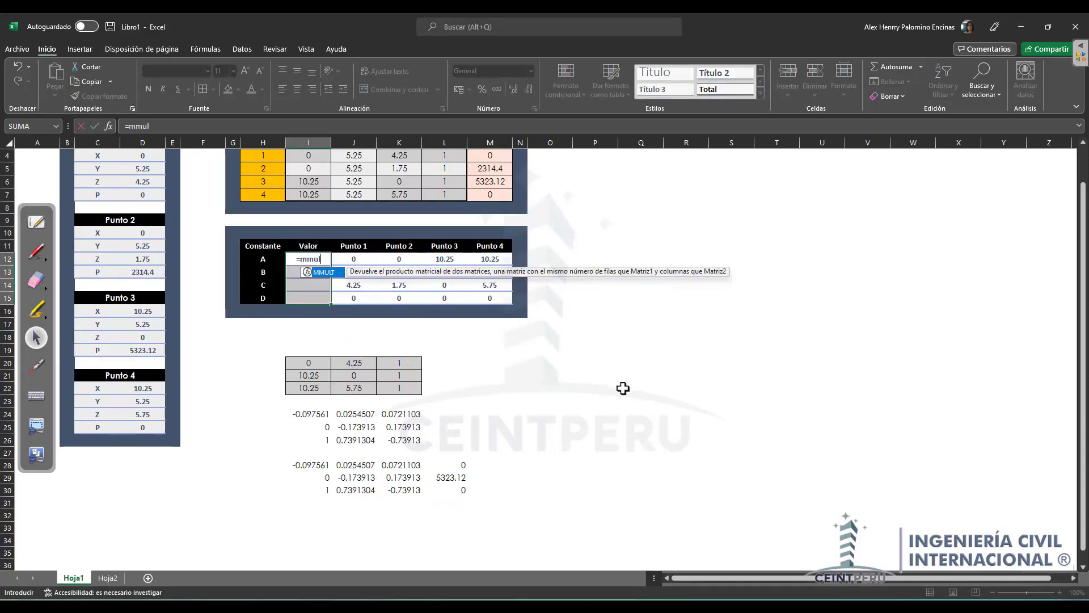
key(Tab)
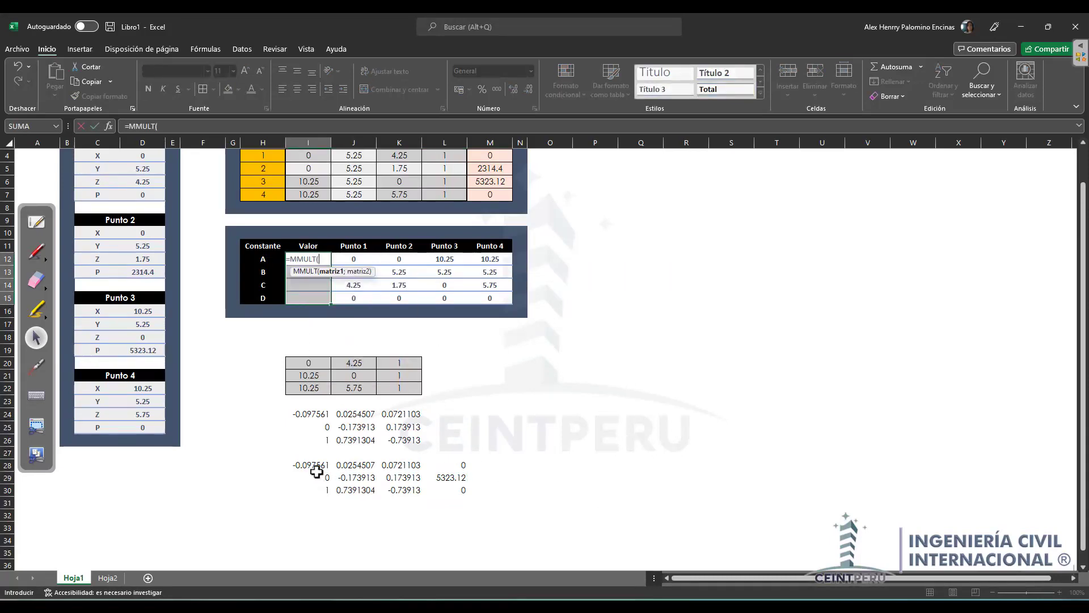
drag(316, 471, 411, 491)
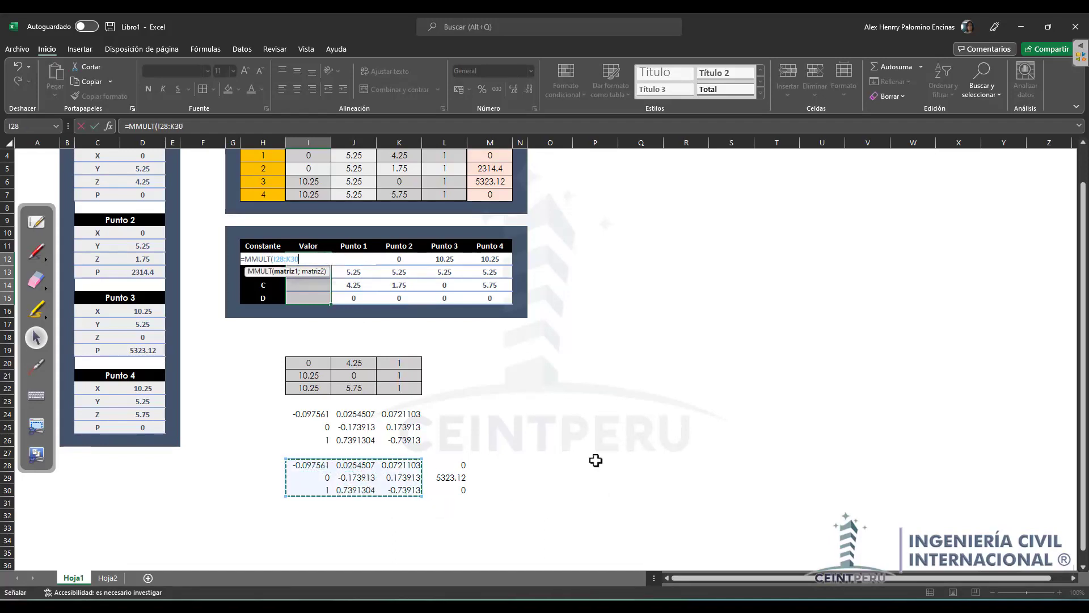
text(;)
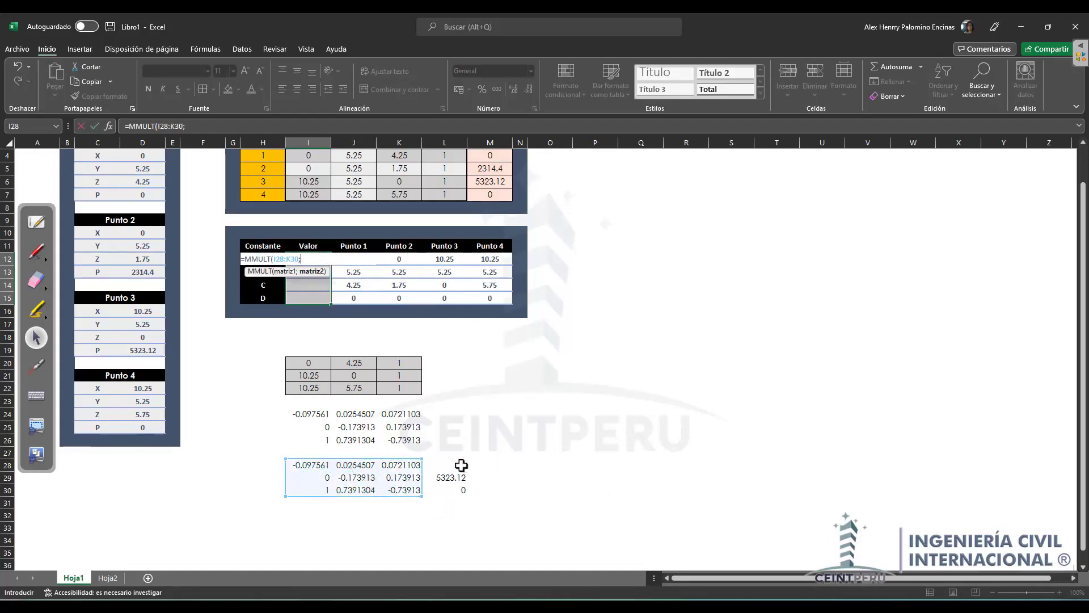
drag(461, 465, 463, 490)
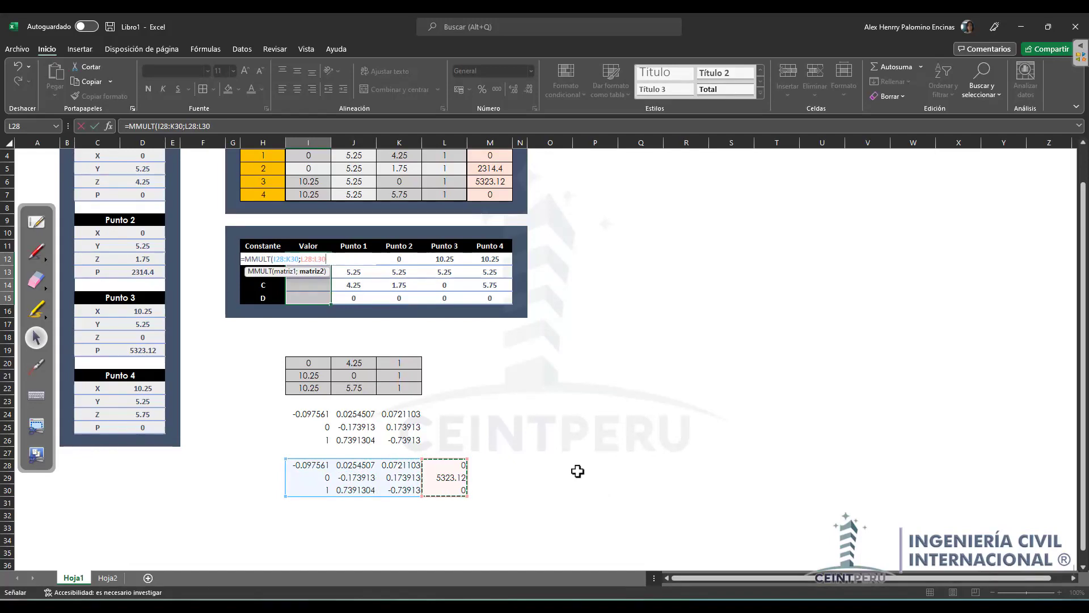
text())
key(ctrl+shift+Return)
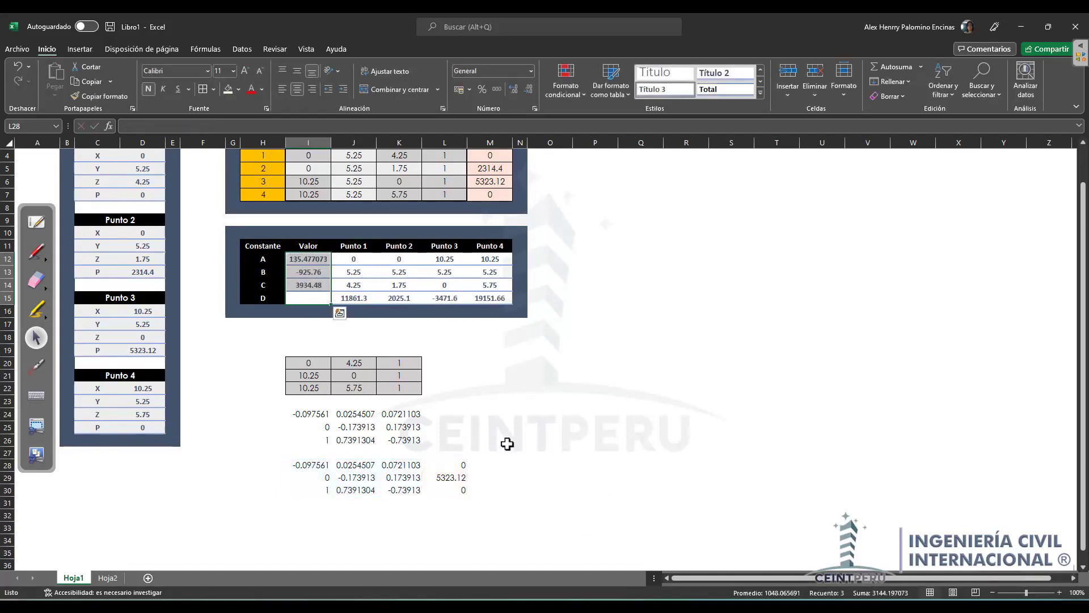
Step: Undo the matrix product entered in the Valor cells of the constants table
scroll(500, 420, up, 1)
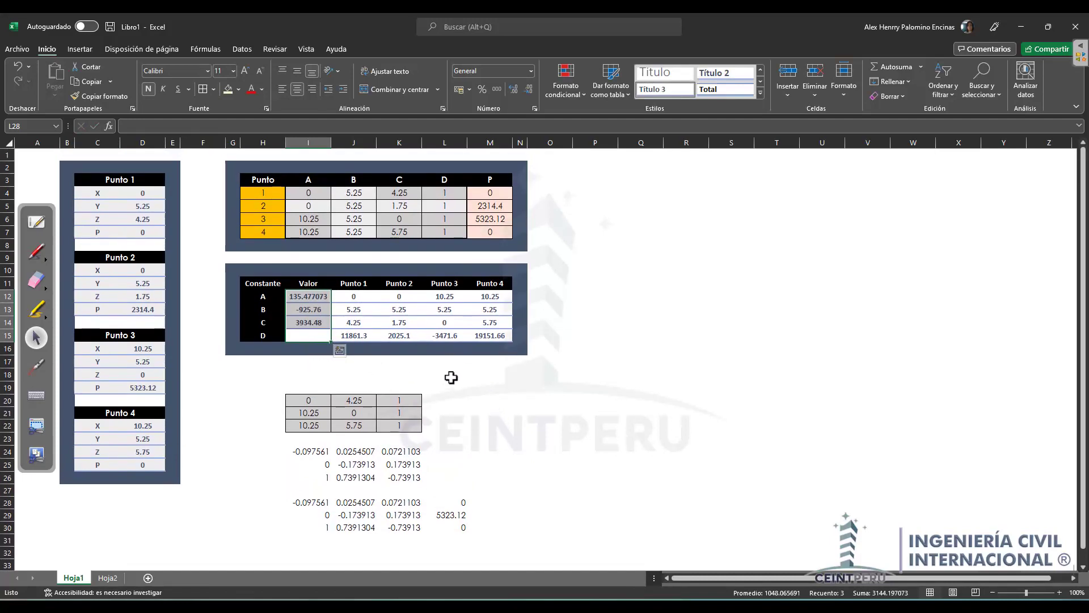
scroll(389, 376, down, 1)
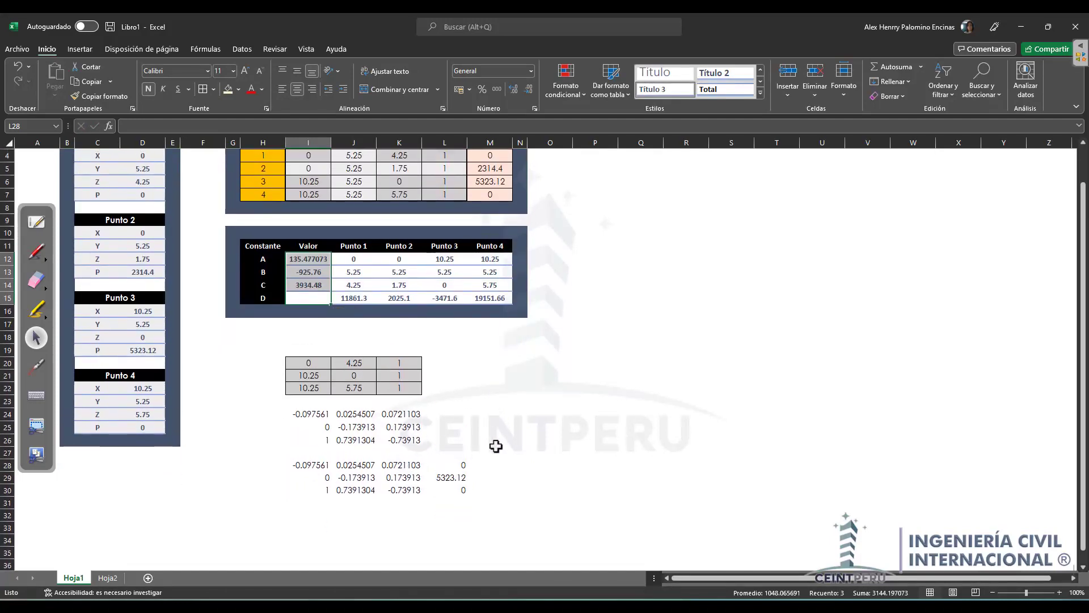
key(ctrl)
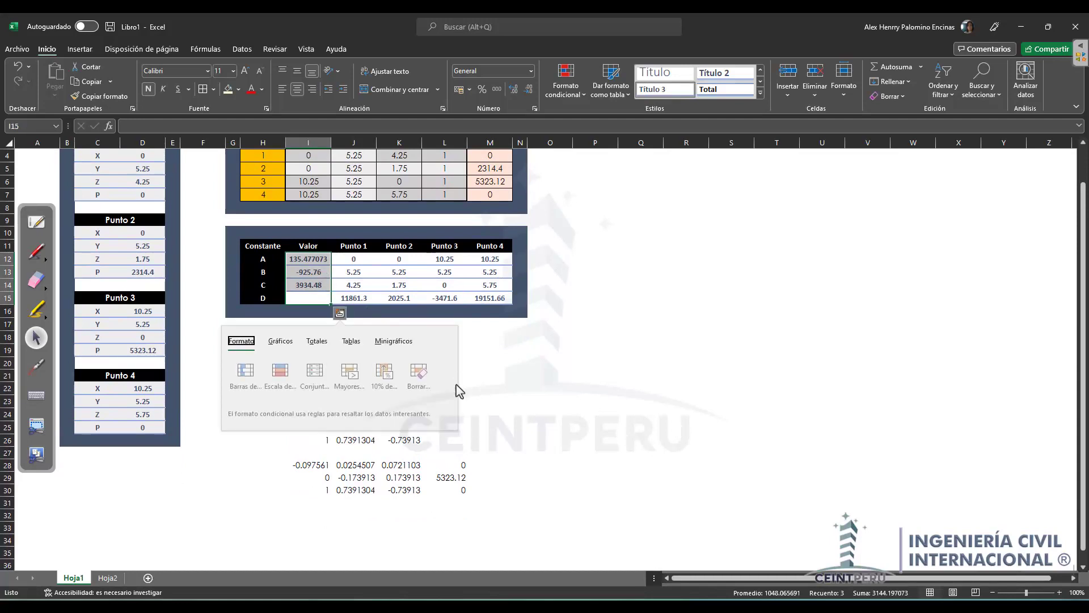
key(ctrl+z)
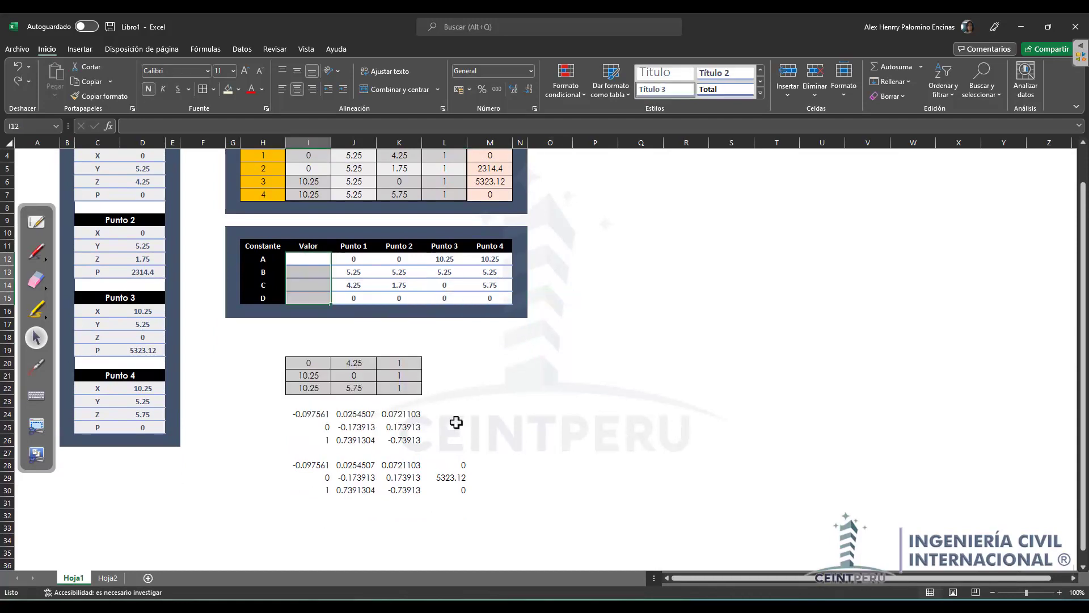
Step: Multiply the pasted inverse by the P vector in M28:M30 with the array formula =MMULT(I28:K30;L28:L30)
scroll(456, 422, down, 1)
drag(495, 426, 503, 452)
text(=m)
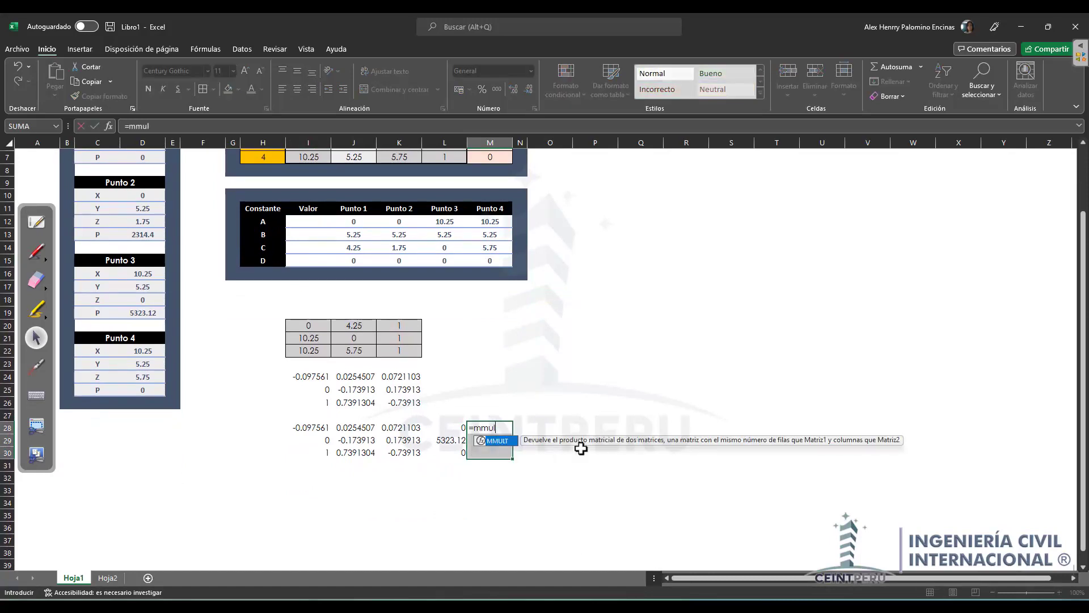
text(mul)
key(Tab)
drag(325, 427, 378, 452)
text(;)
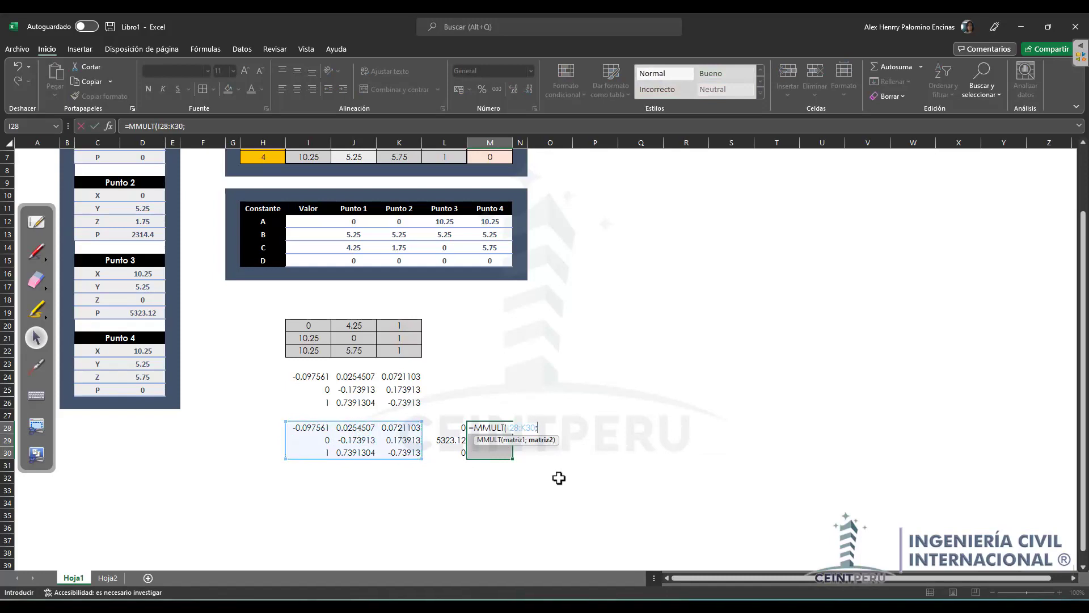
drag(450, 426, 451, 453)
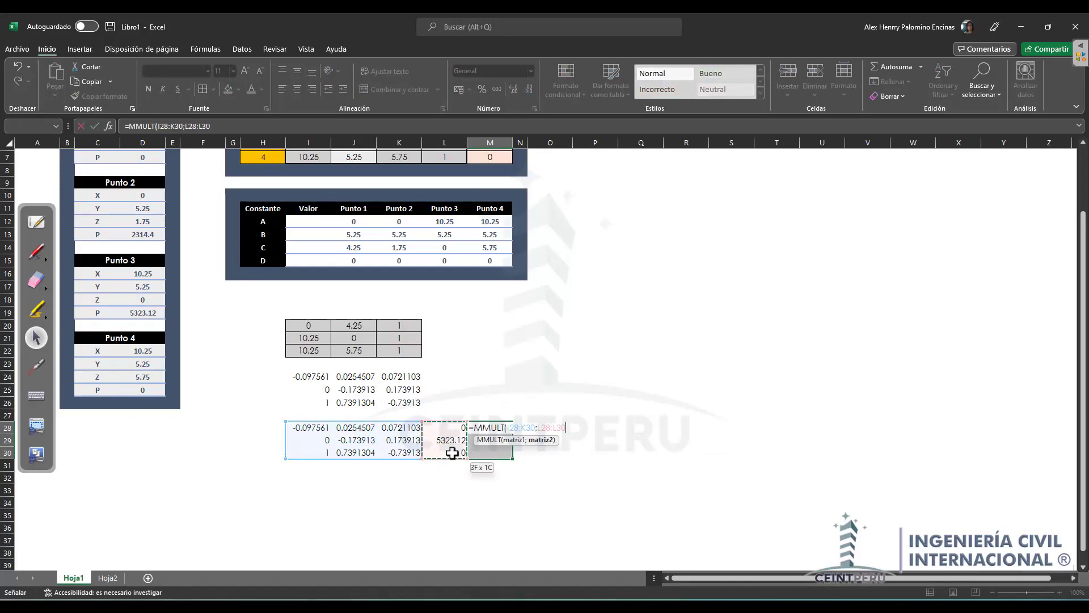
key(ctrl+shift+Return)
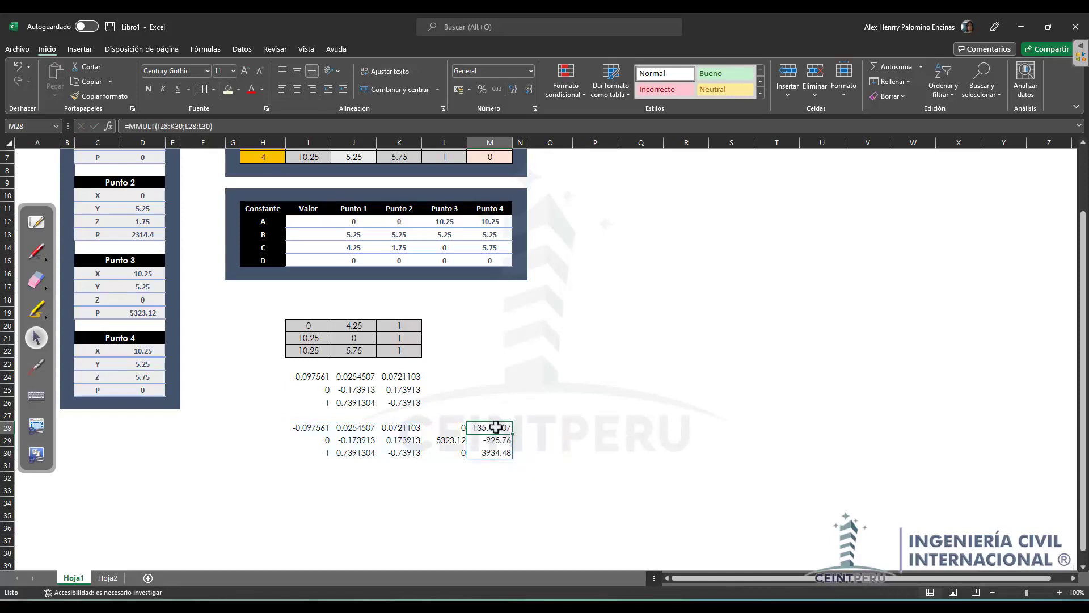
Step: Review the product in M28 against point 1's coordinates and P value in row 4
scroll(488, 448, up, 2)
click(533, 481)
click(490, 505)
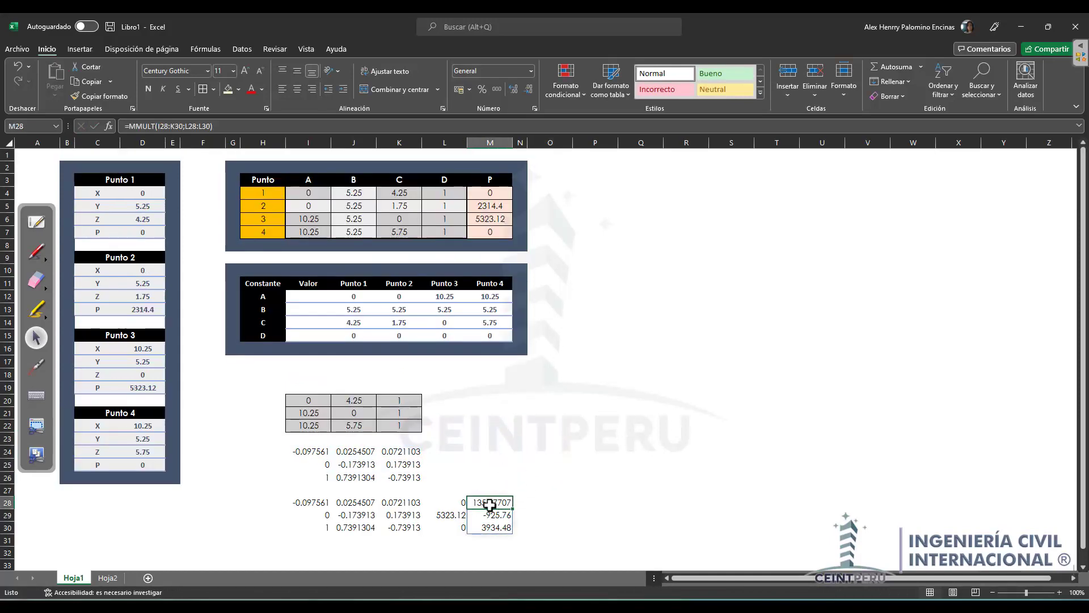
click(262, 197)
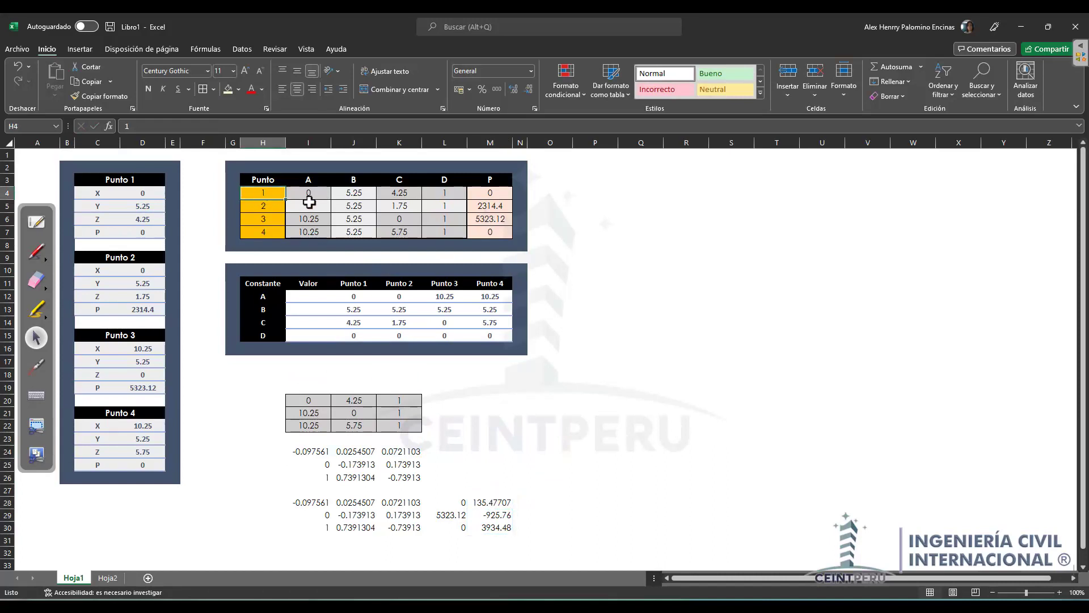
click(309, 195)
click(482, 194)
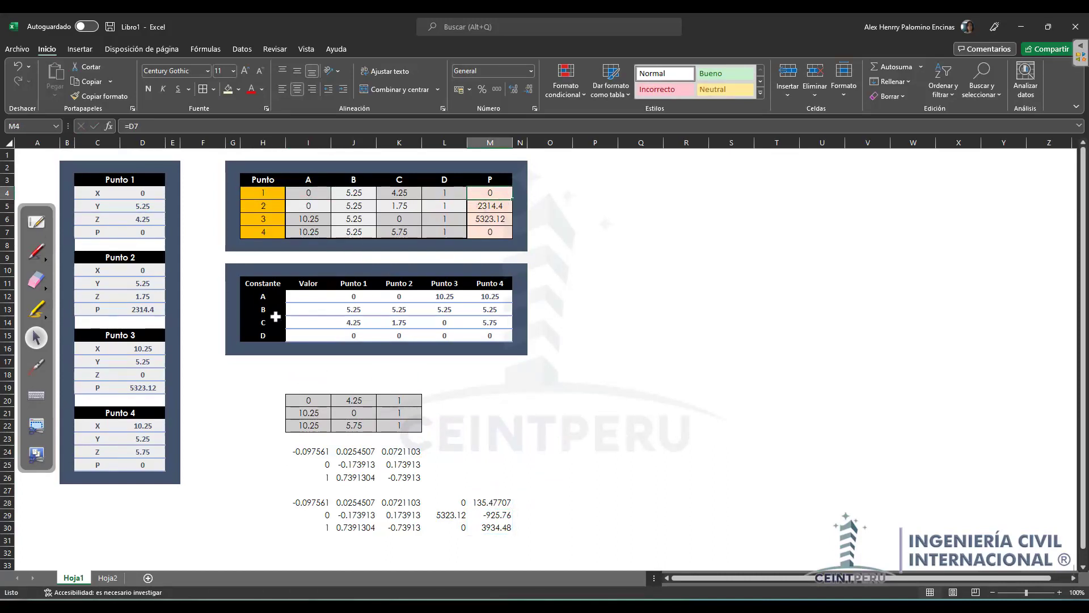
Step: Label the rows beside the points table with A, B, C and D in O4:O7
click(541, 195)
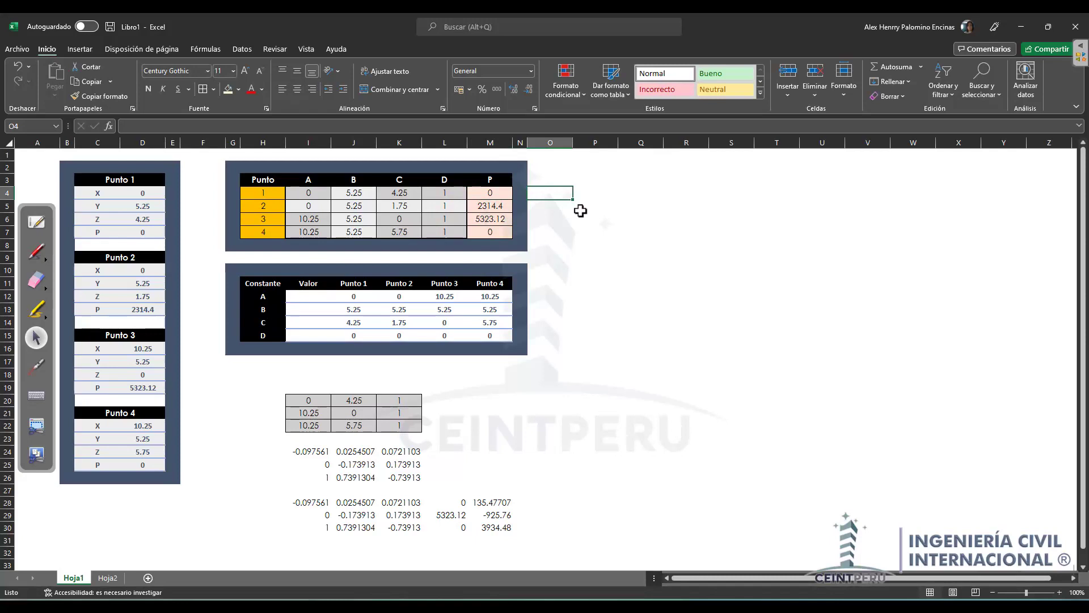
text(A)
key(Return)
text(B)
key(Return)
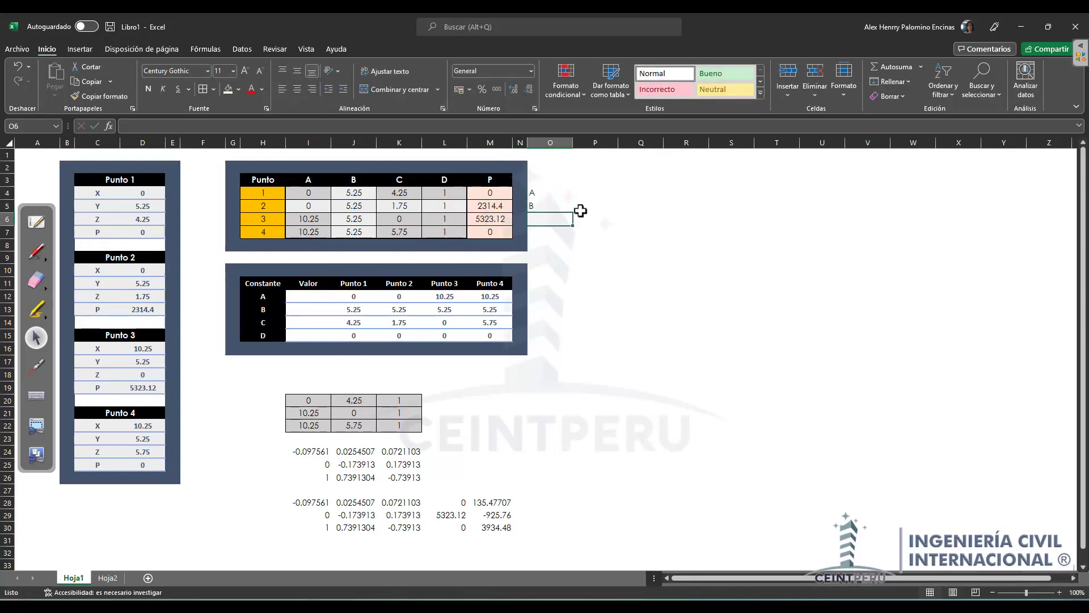
text(C)
key(Return)
text(D)
key(Return)
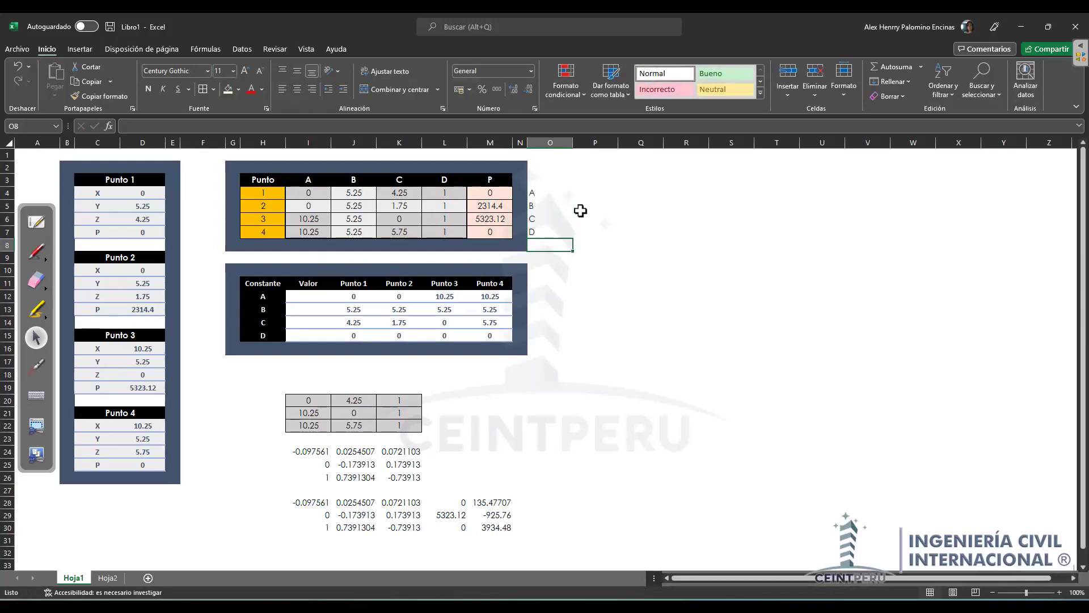
Step: Check point 2's row and set the Valor of constant B in I13 to 0
drag(301, 206, 532, 205)
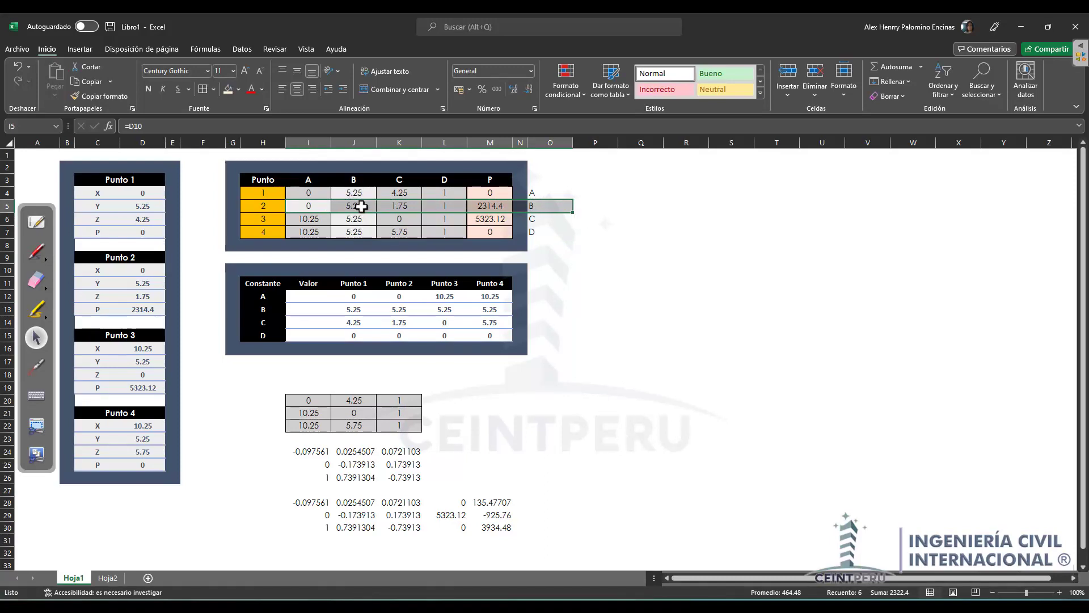
click(308, 311)
text(0)
key(Return)
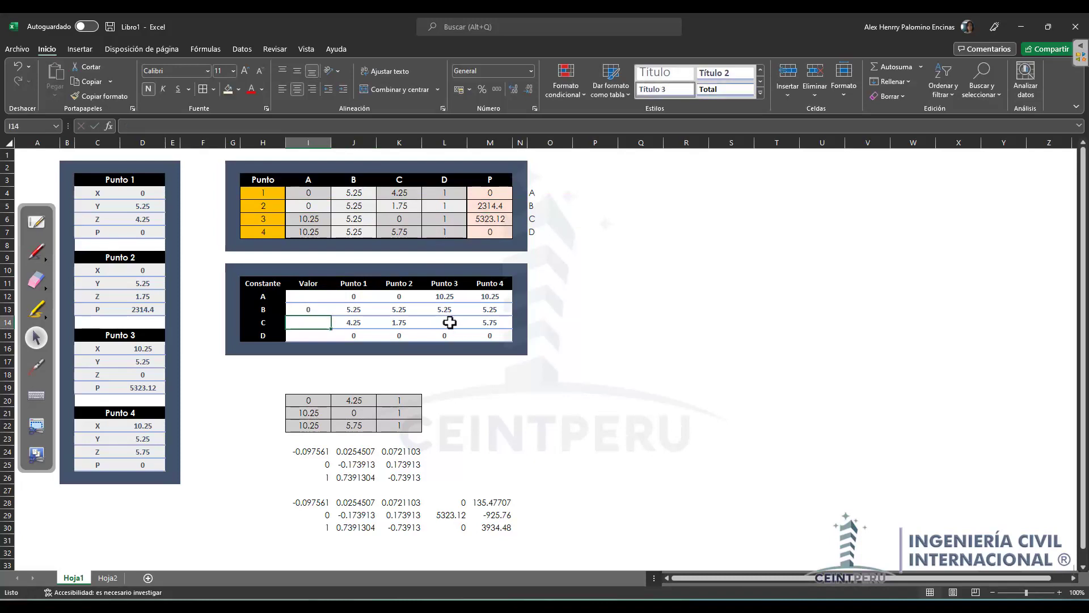
Step: Link the Valor of constant A to the first product result by entering =M28 in I12
click(287, 297)
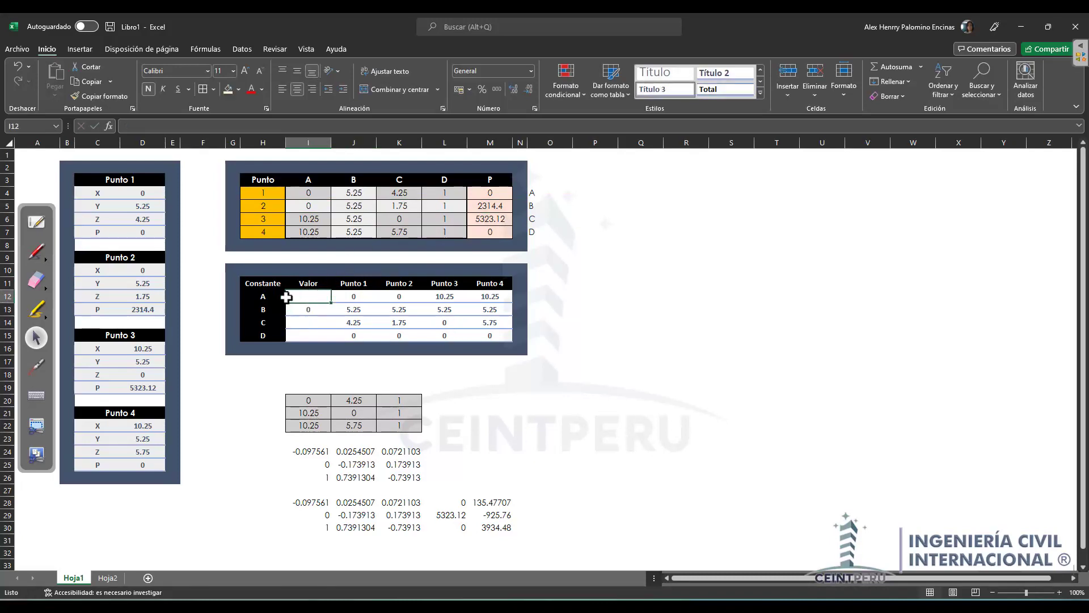
text(=)
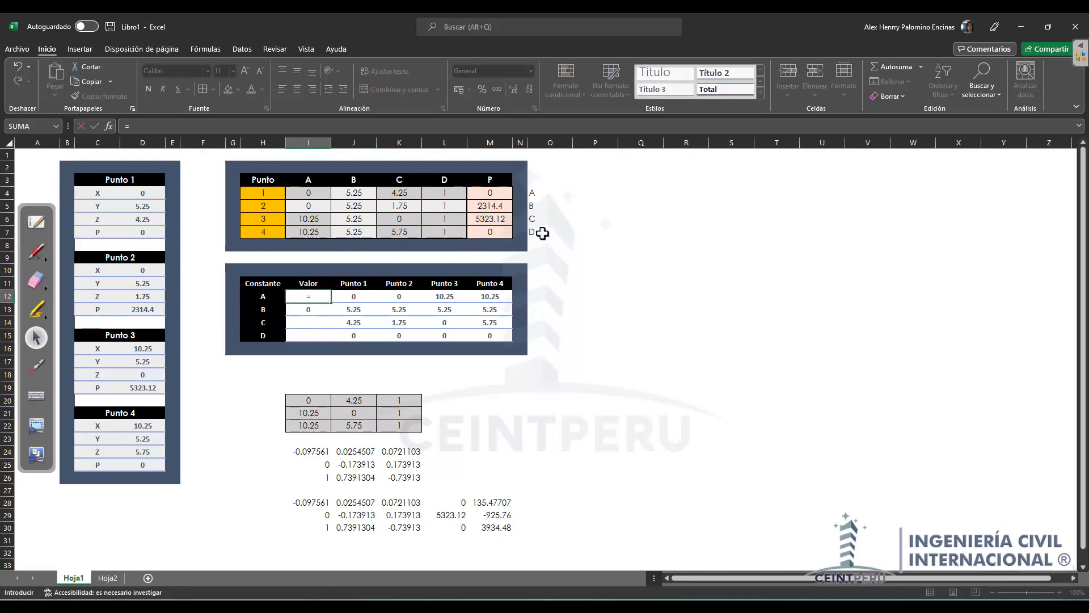
click(487, 502)
scroll(525, 433, down, 1)
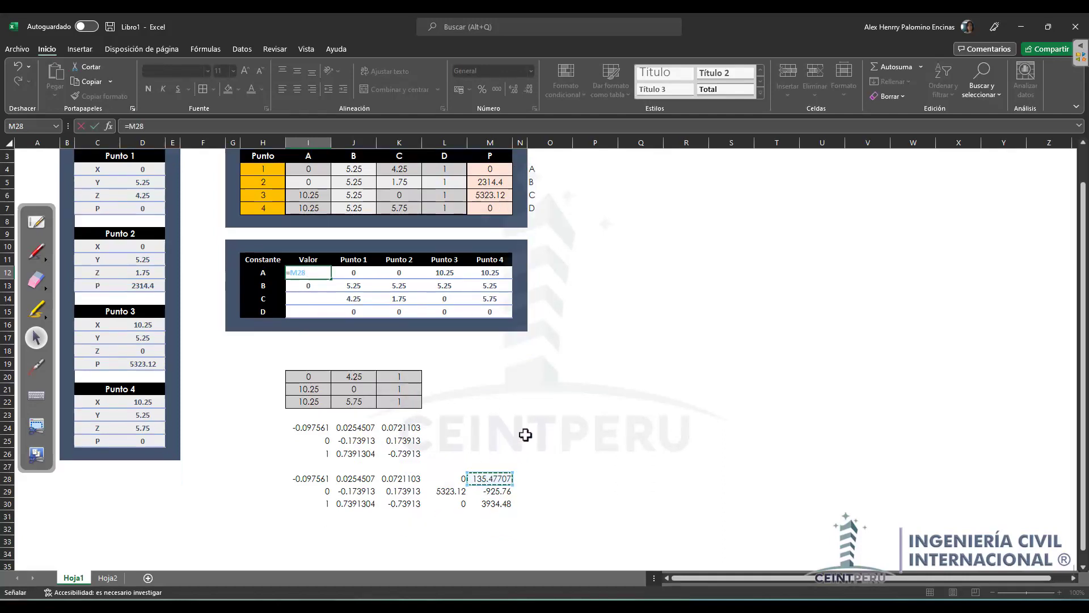
key(Return)
key(Return)
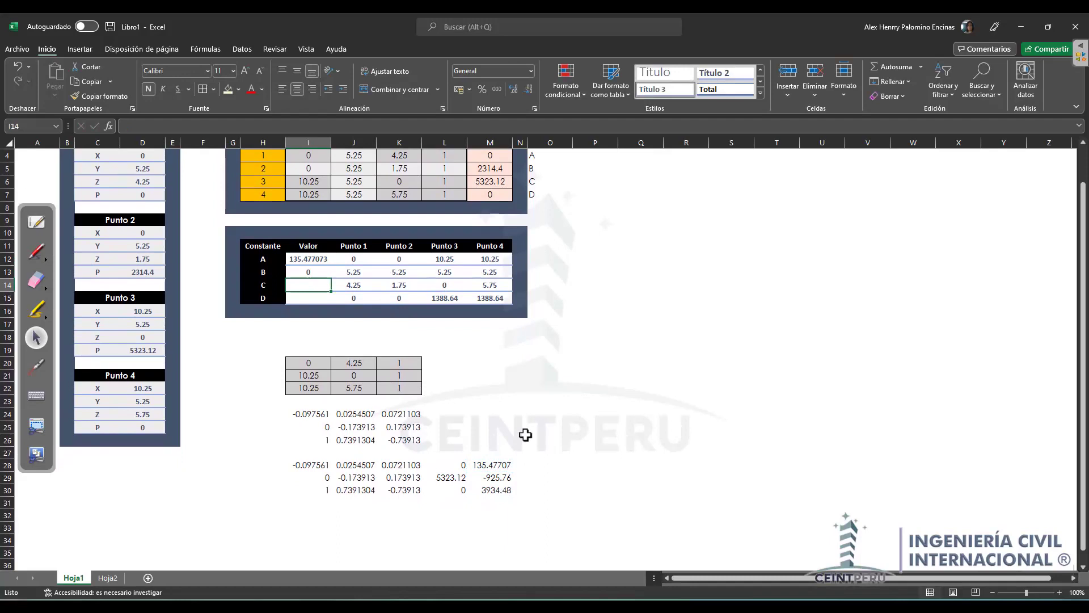
Step: Link the Valor of constants C and D to the remaining product results with =M29 in I14 and =M30 in I15
text(=)
click(498, 481)
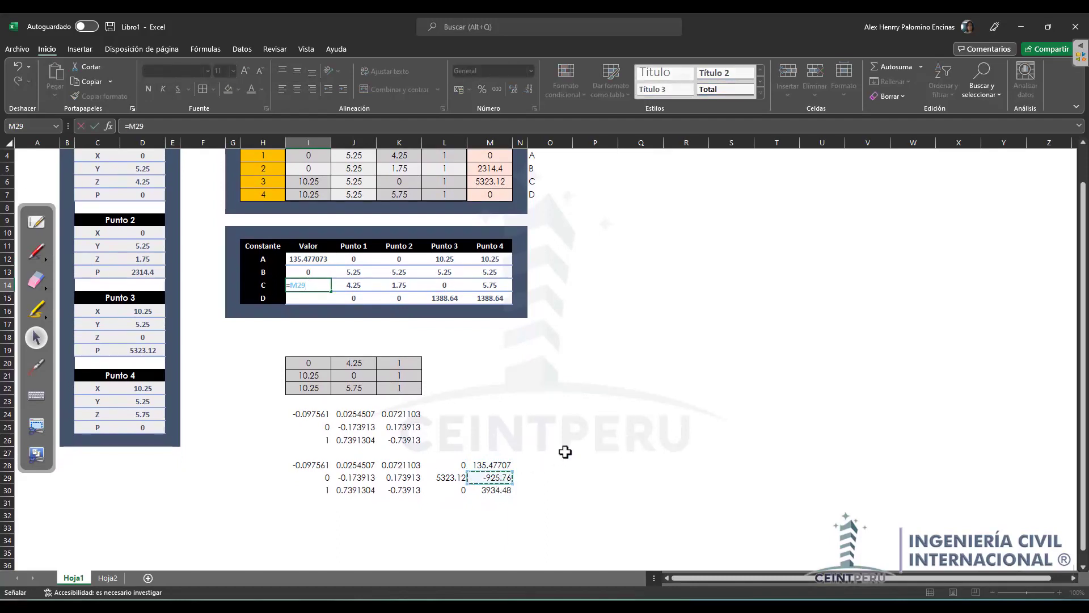
key(Return)
text(=)
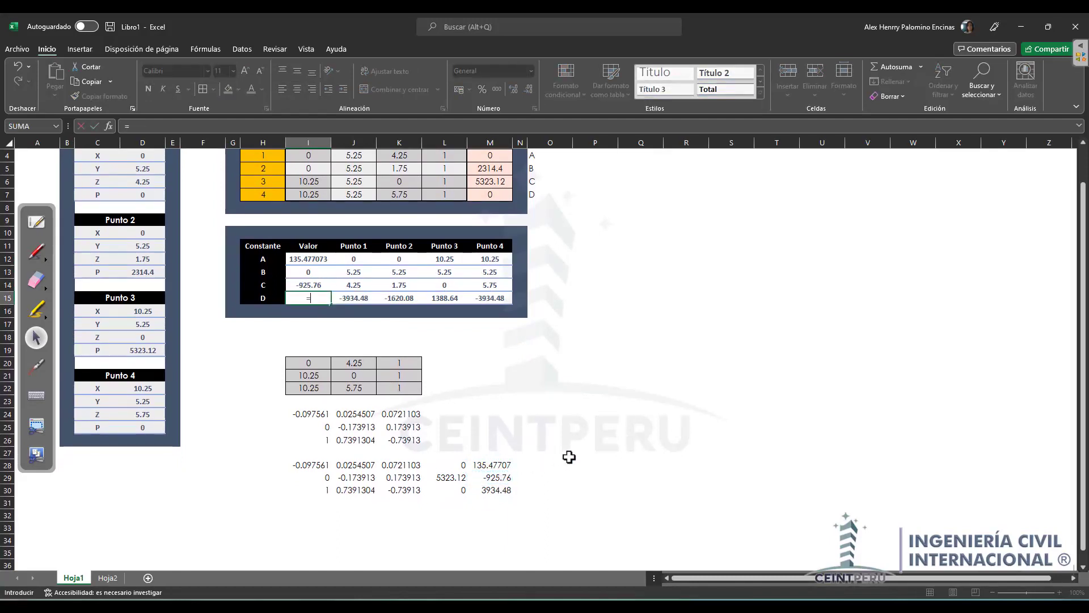
click(498, 490)
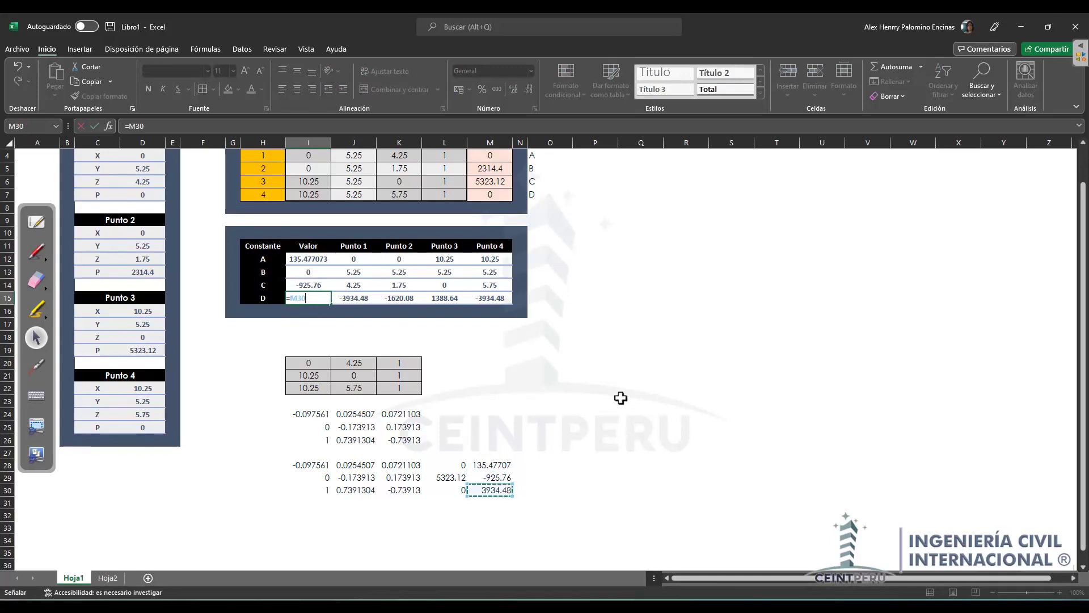
key(Return)
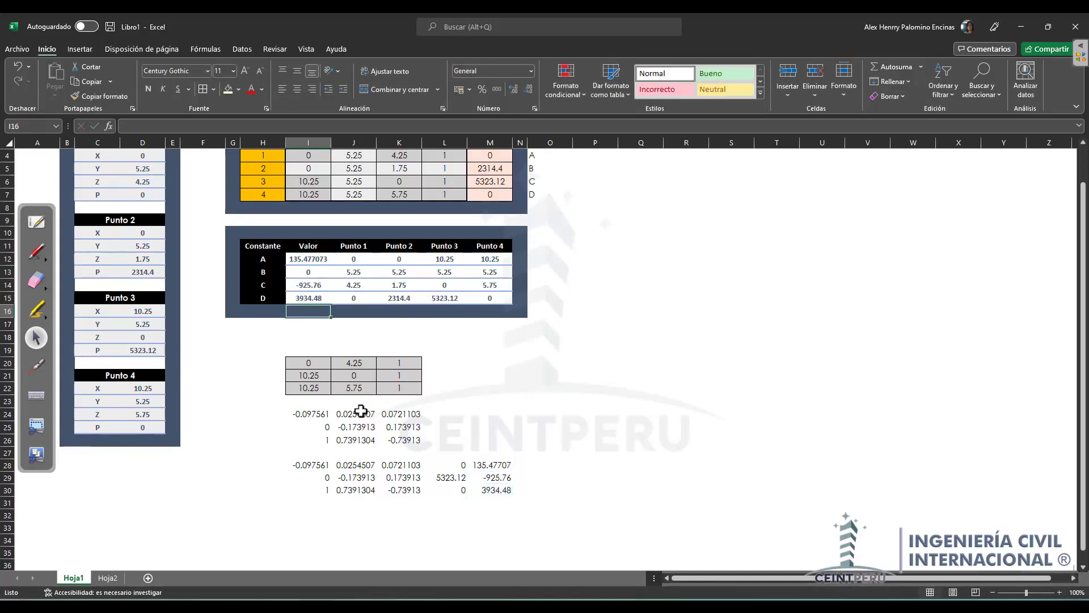
Step: Review the Valor results of constants A to D in I12:I15
scroll(361, 409, up, 1)
drag(318, 301, 321, 329)
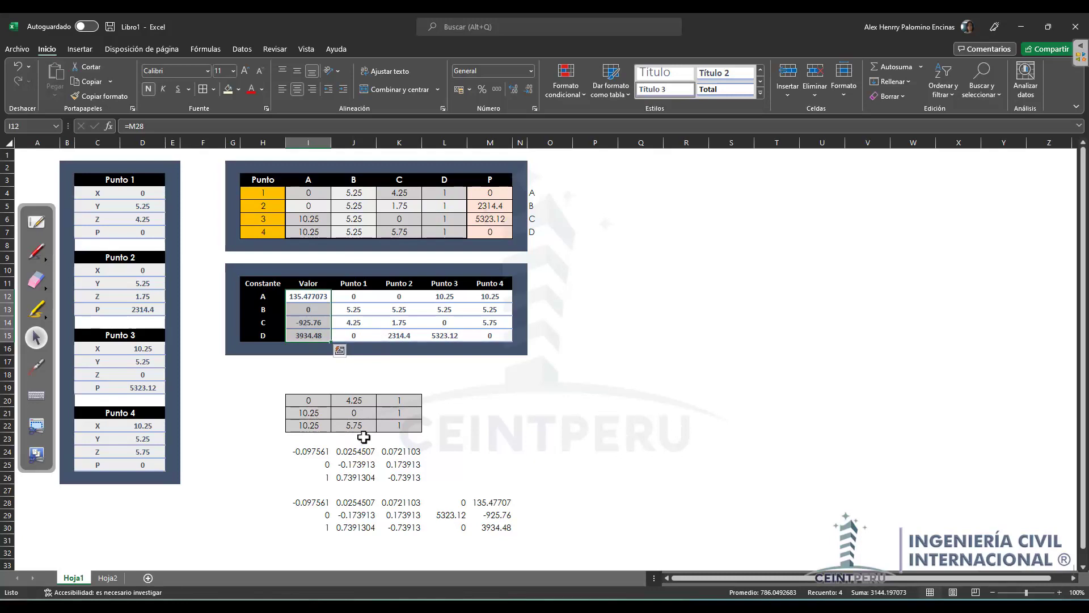
click(401, 363)
drag(309, 296, 312, 336)
click(466, 361)
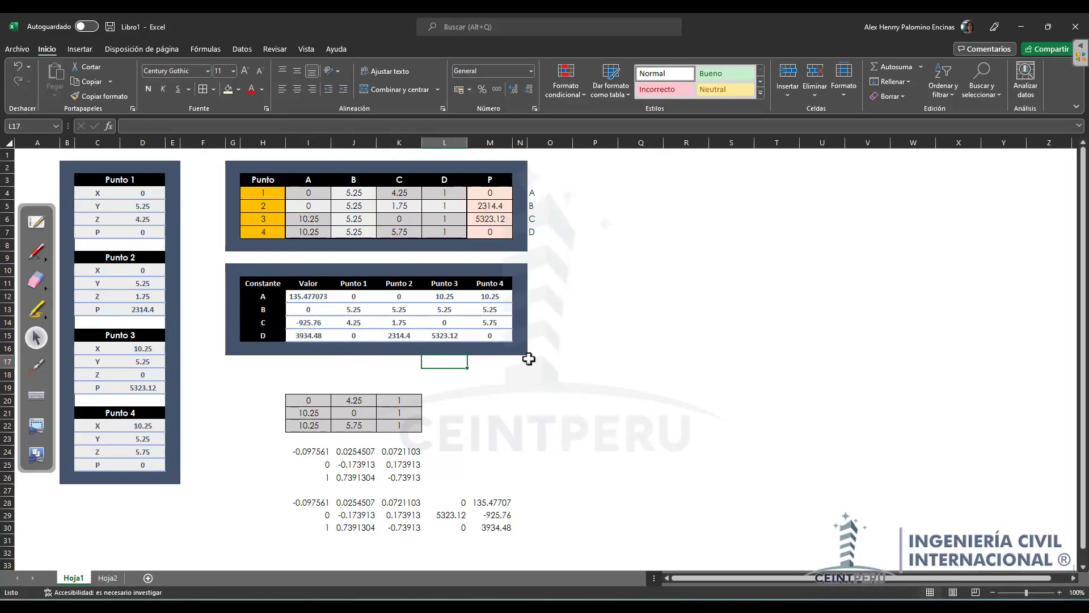
click(579, 338)
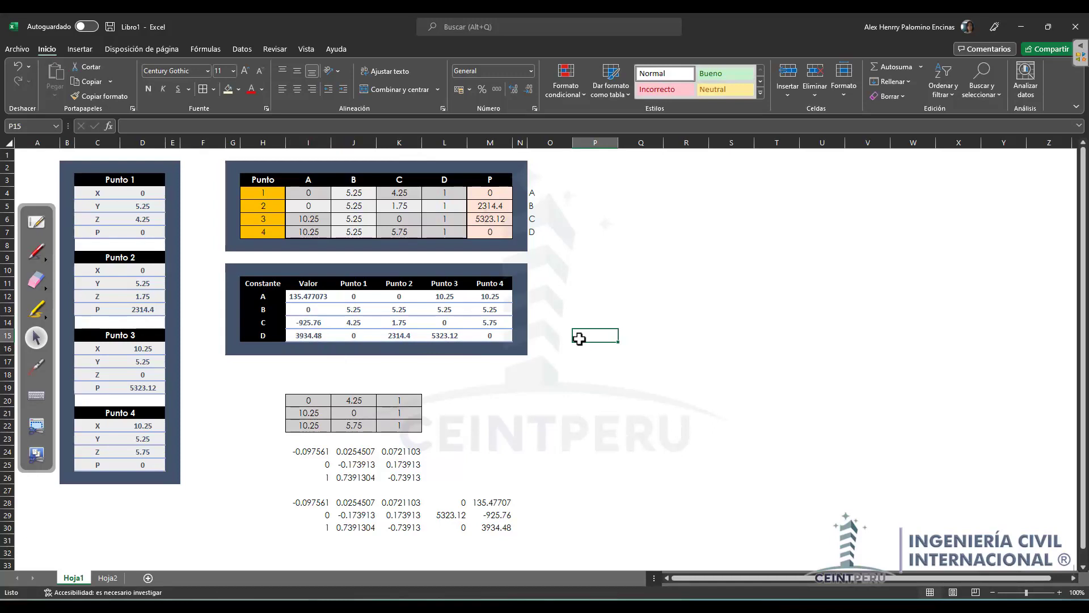
Step: Inspect how the Punto 1 formula in J15 combines the constants in I12:I15 with the point's coordinates
click(311, 300)
drag(312, 305, 309, 341)
key(ctrl+v)
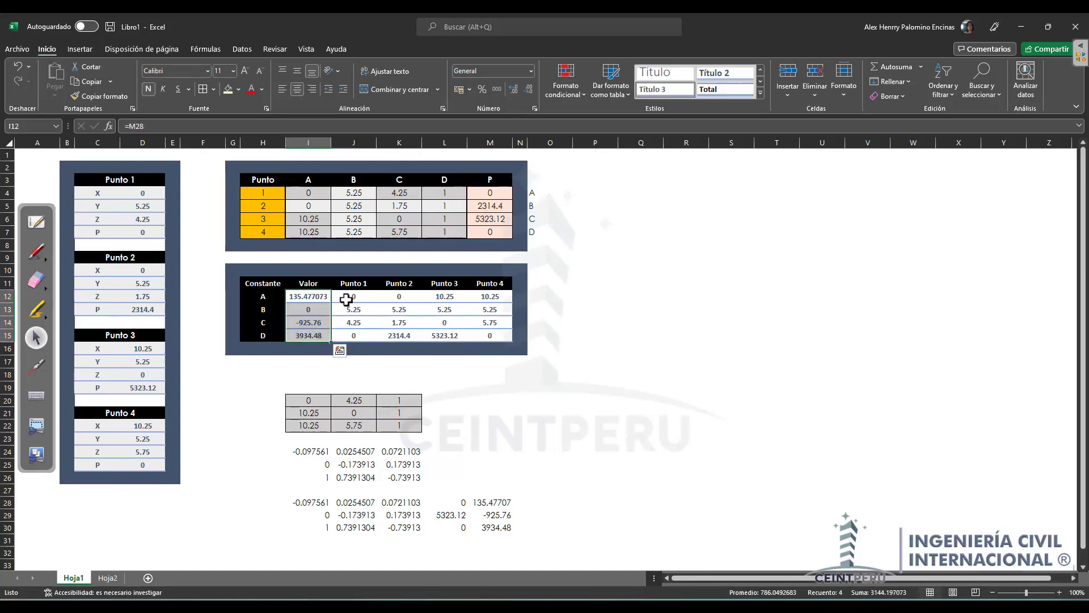
drag(351, 296, 339, 336)
double_click(351, 339)
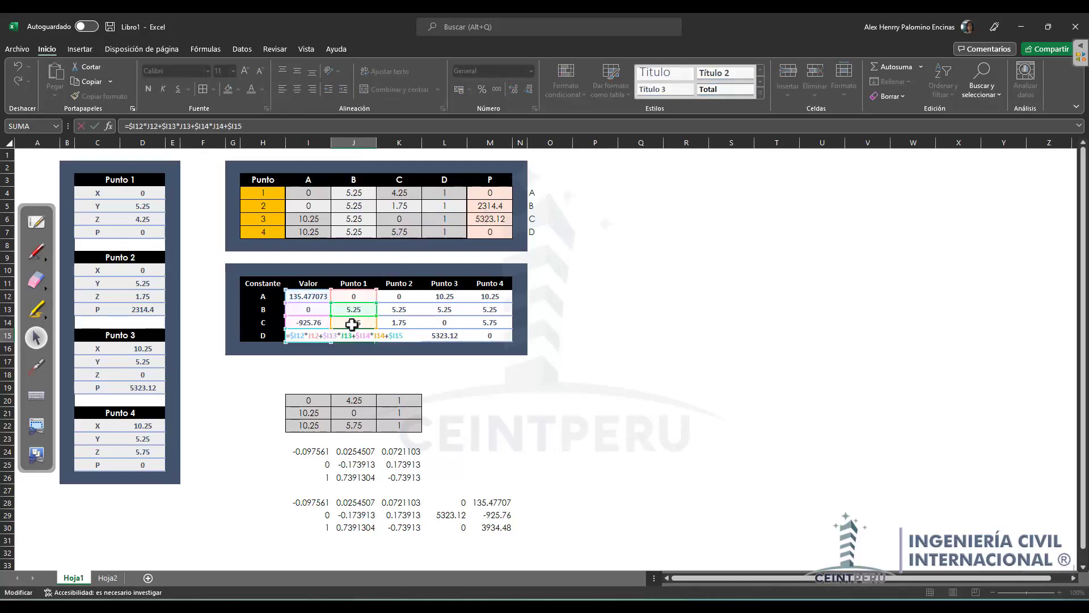
Step: Compare the Punto 1 result in J15 with the point's P value in D7 and examine its formula
key(Escape)
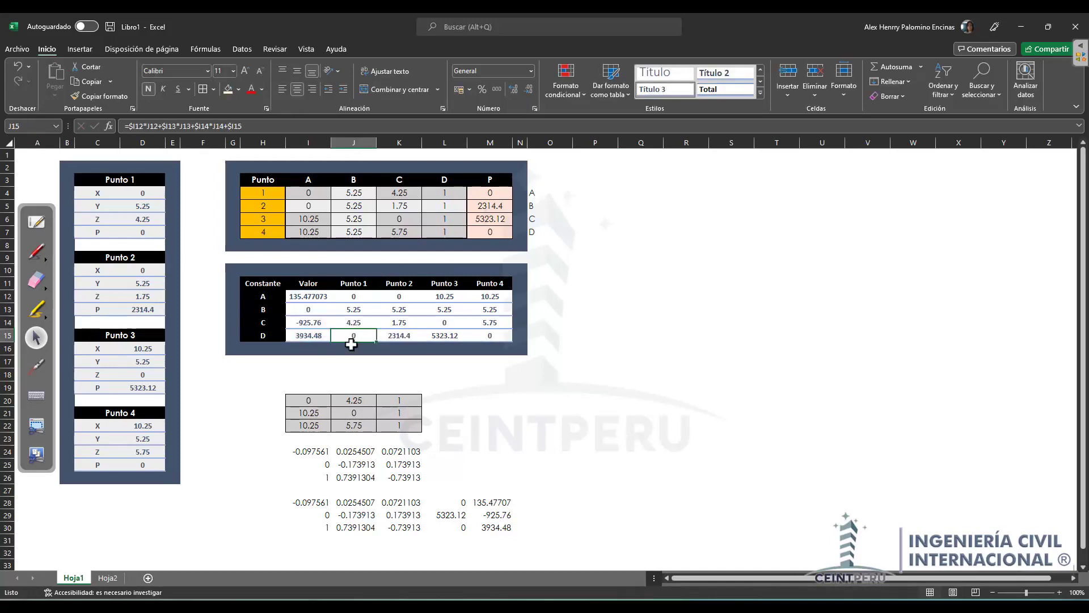
click(355, 285)
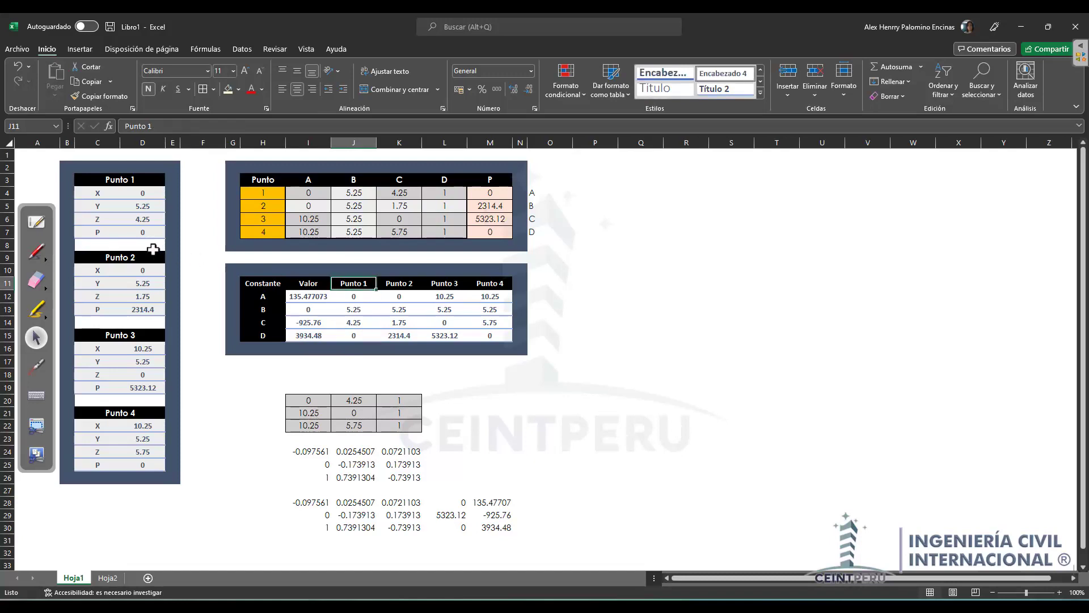
click(143, 233)
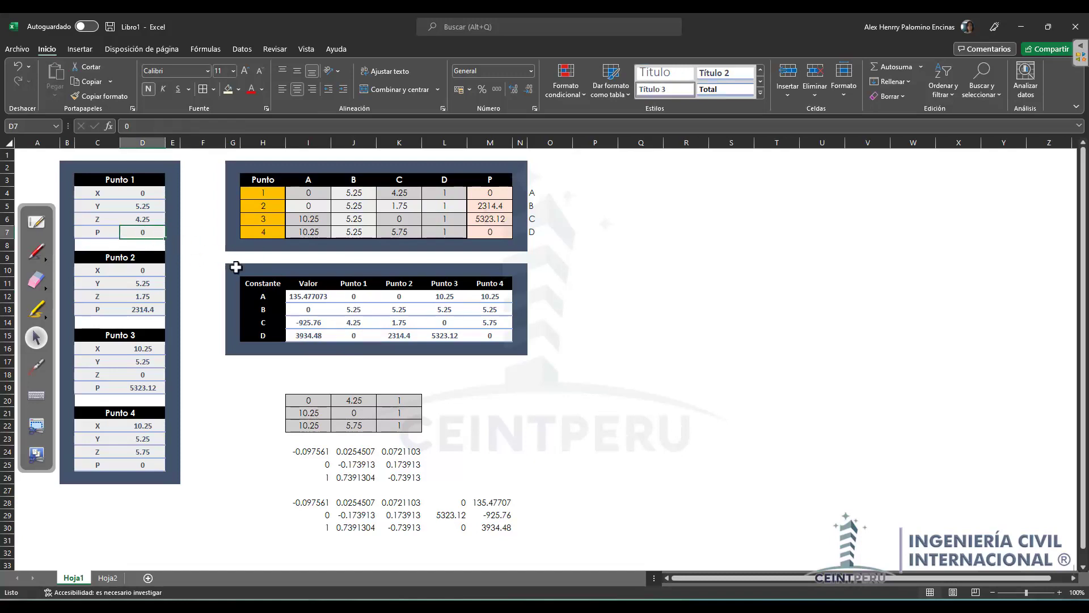
double_click(356, 335)
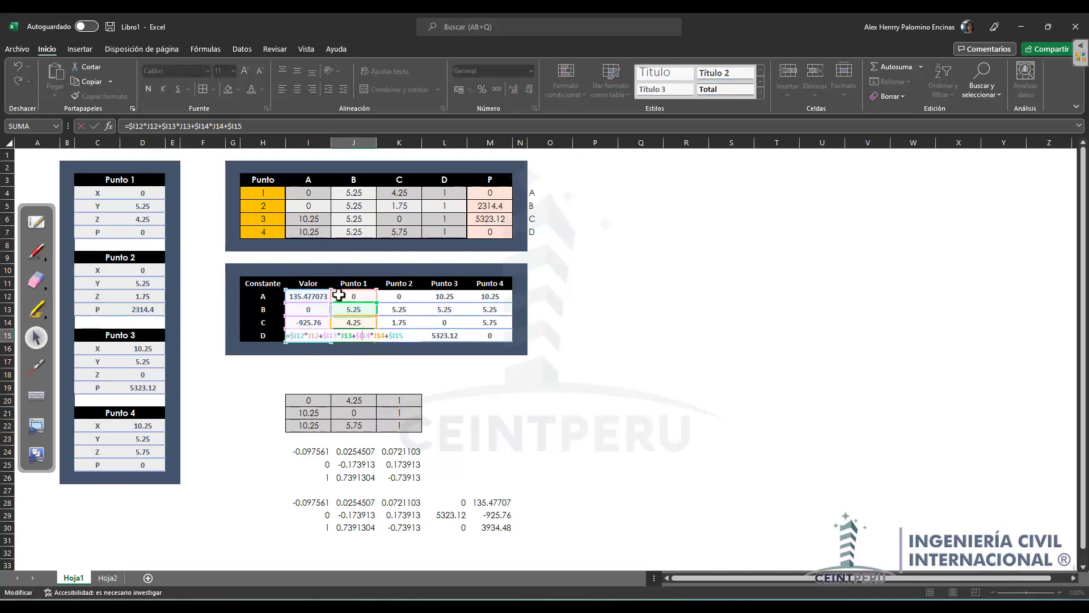
key(Escape)
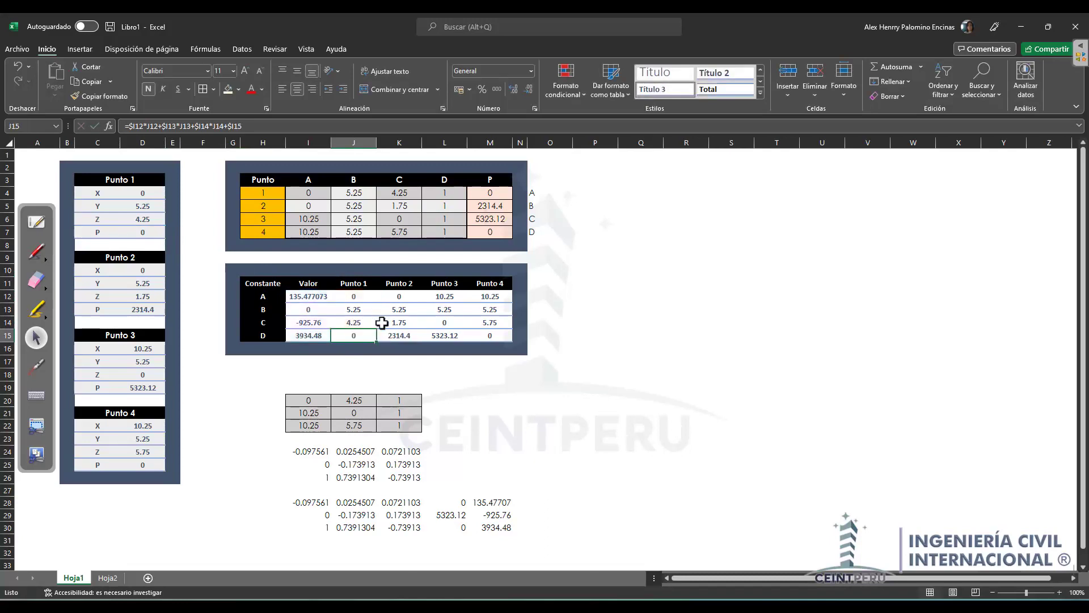
Step: Check the Punto 2 formula in K15 against the point's coordinates and its P value in D13
double_click(398, 336)
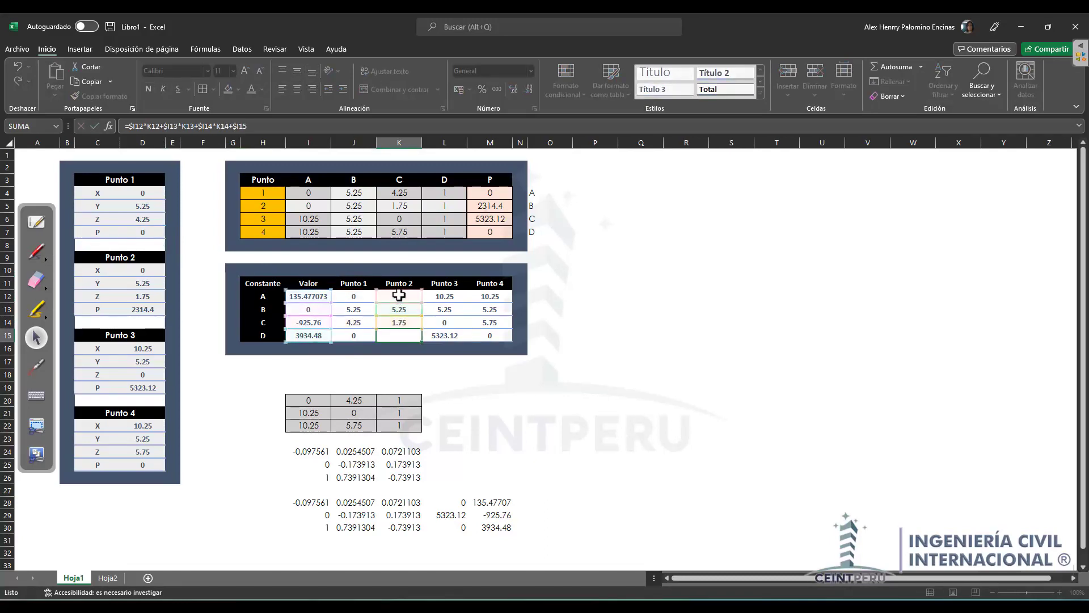
key(Escape)
drag(398, 295, 402, 332)
drag(156, 271, 158, 289)
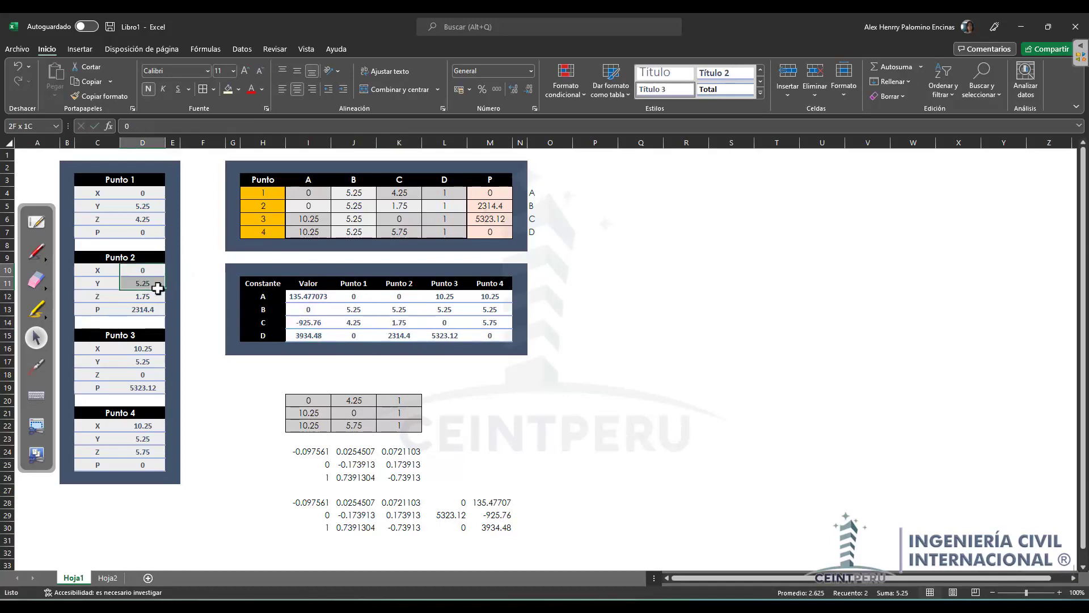
click(148, 309)
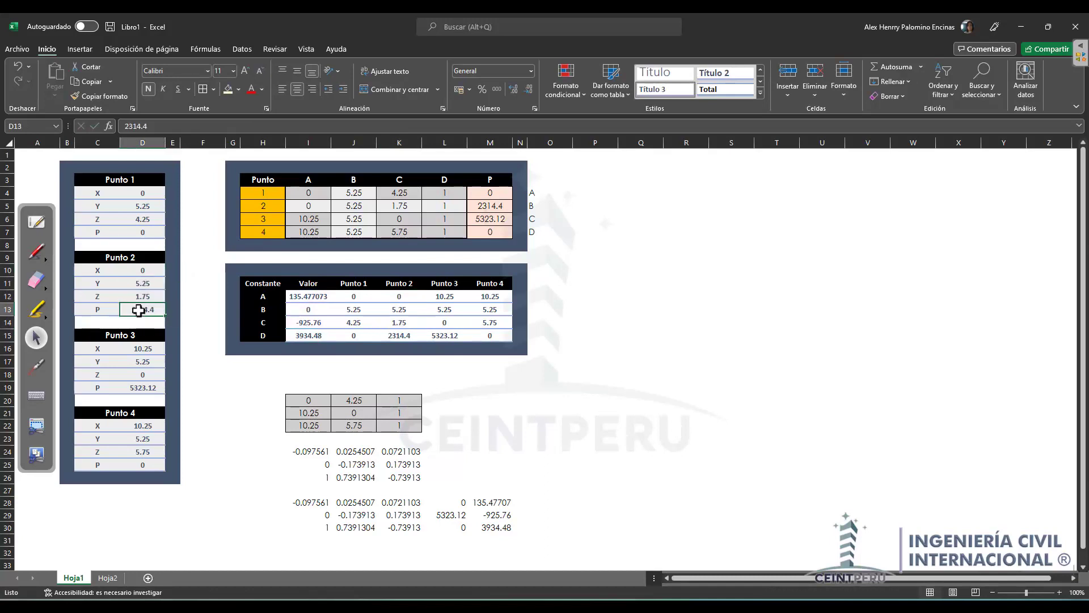
double_click(393, 335)
key(Return)
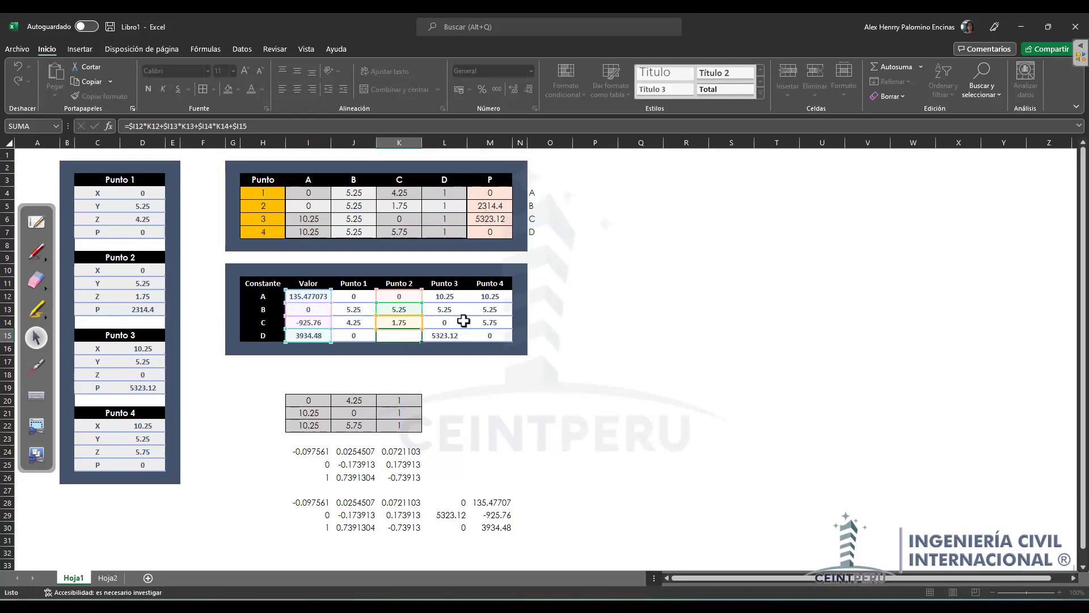
Step: Check the Punto 3 coordinates and the L15 formula against the source coordinates and P value in D19
drag(448, 295, 445, 323)
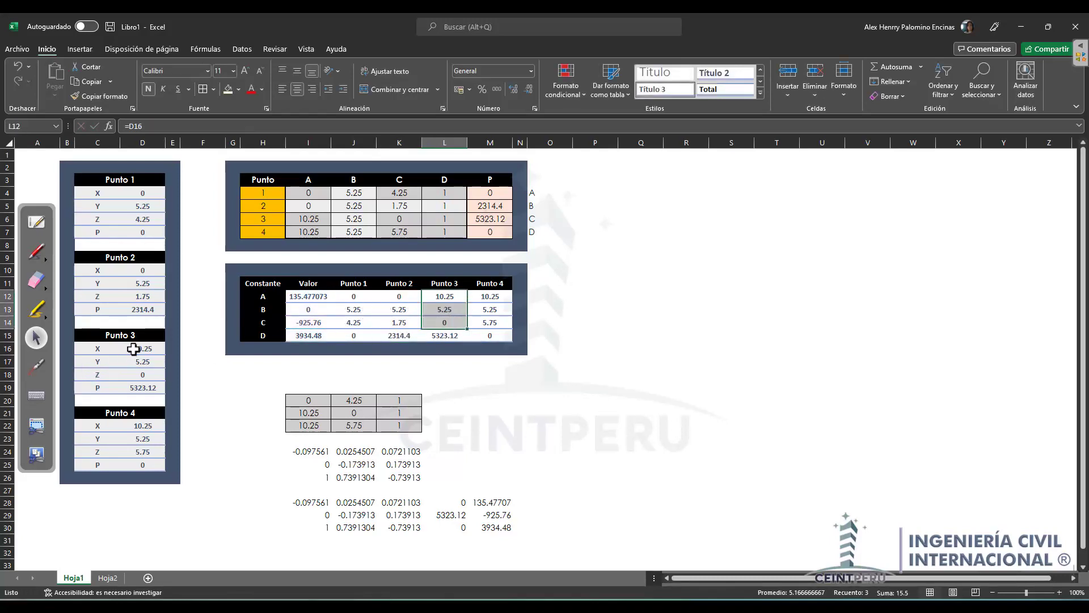
drag(135, 349, 141, 375)
double_click(432, 335)
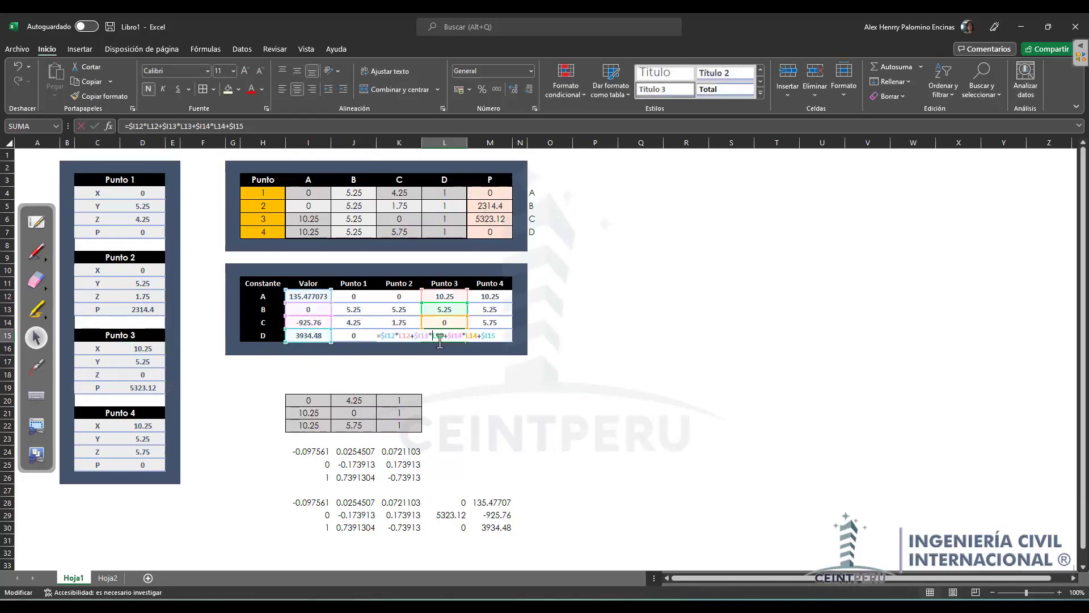
click(147, 389)
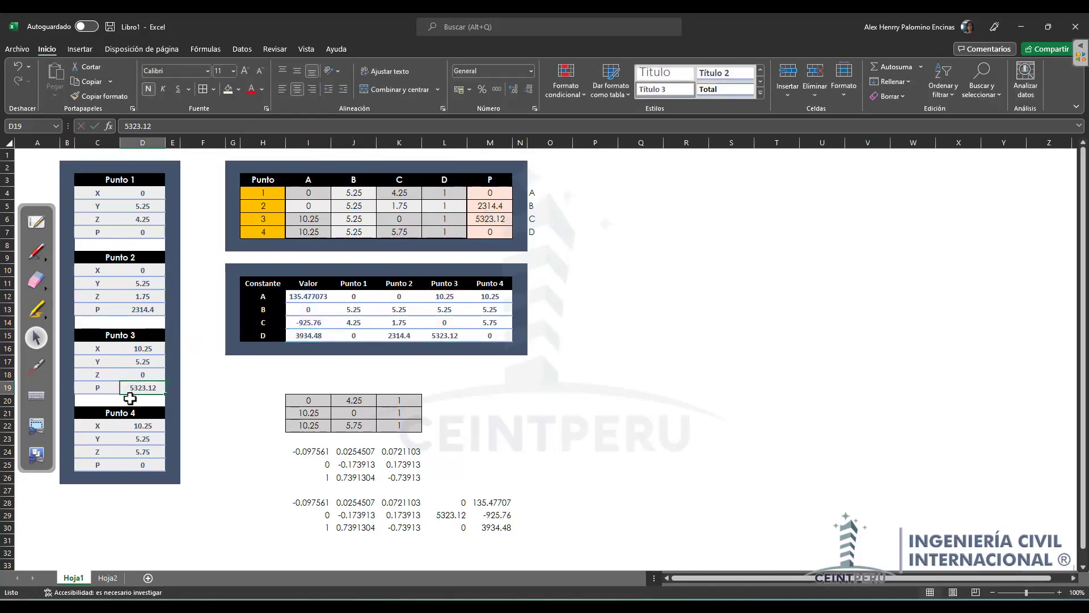
click(468, 335)
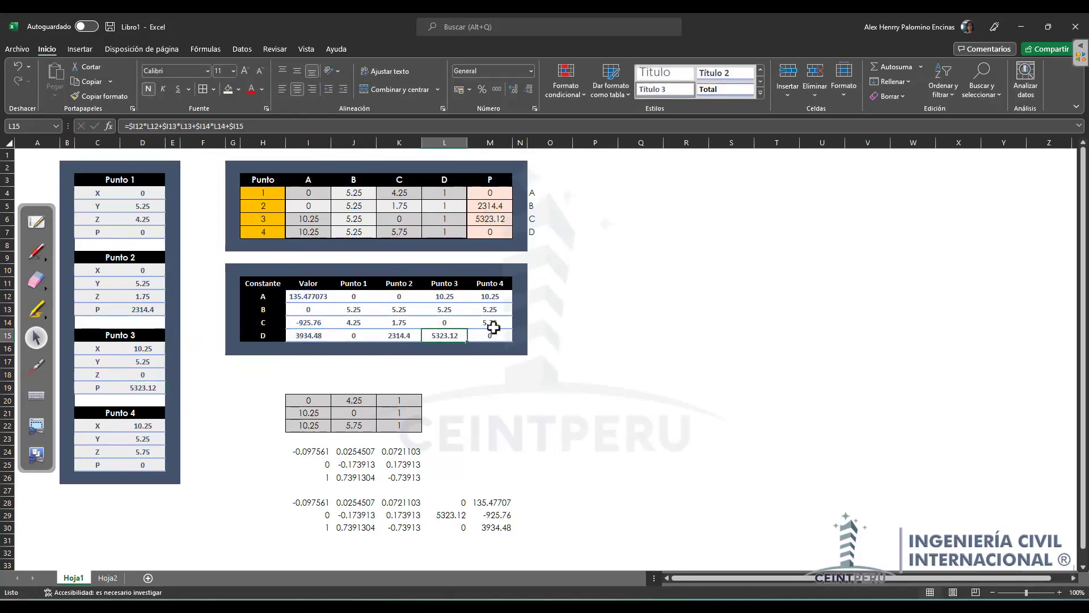
Step: Compare the Punto 4 coordinates and its result in M15 with the point's P value in D25
drag(494, 296, 497, 321)
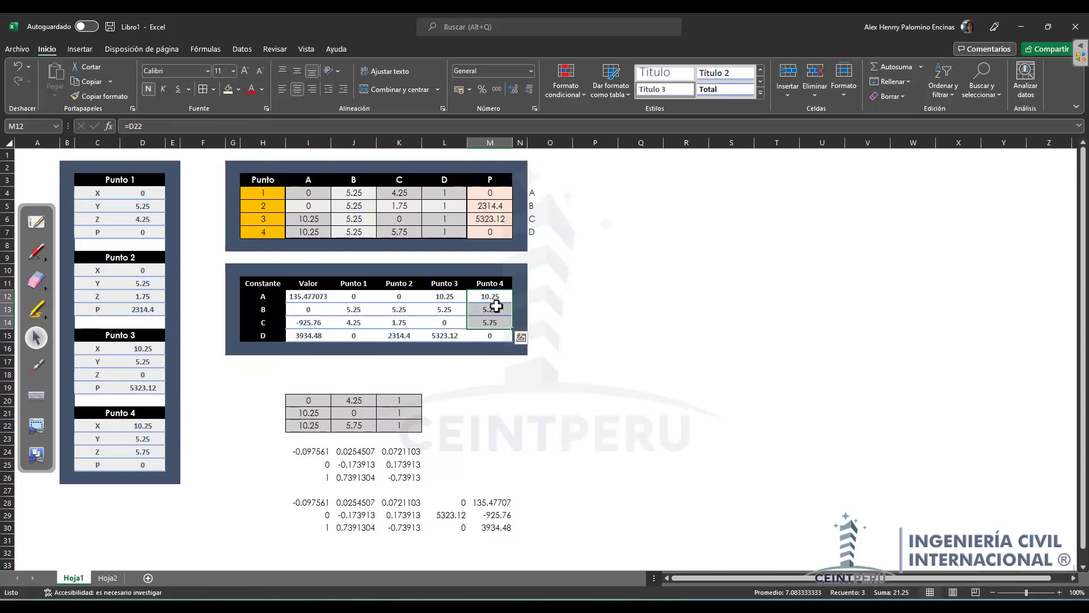
click(490, 335)
click(130, 466)
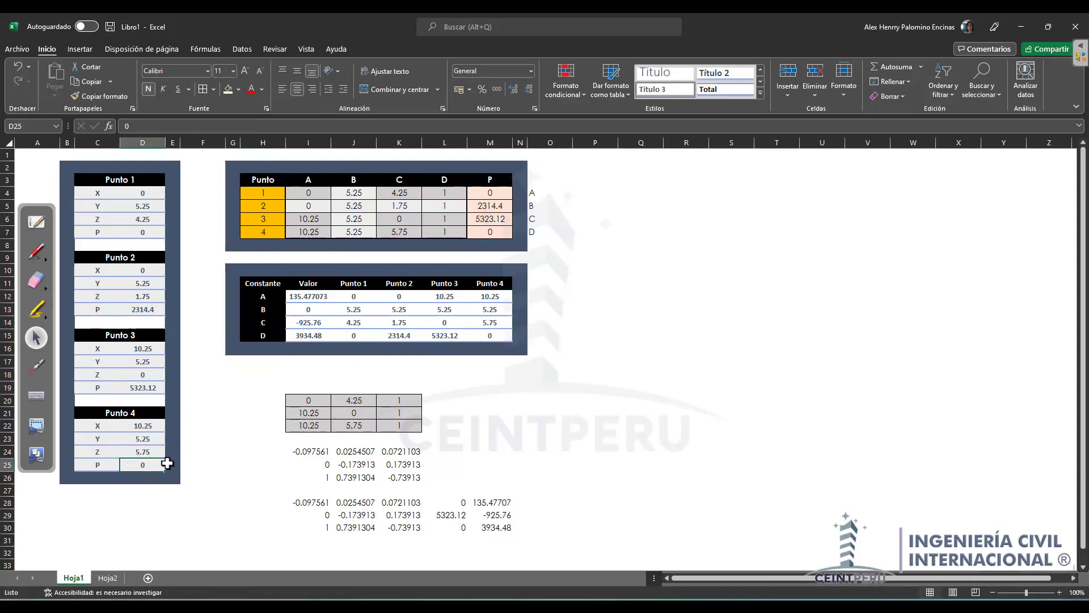
click(366, 395)
Step: Review the results in J15:M15, the matrix product in I28:M30, the inverse in I24:K26 and the linked constants
drag(357, 335, 471, 335)
scroll(341, 384, down, 2)
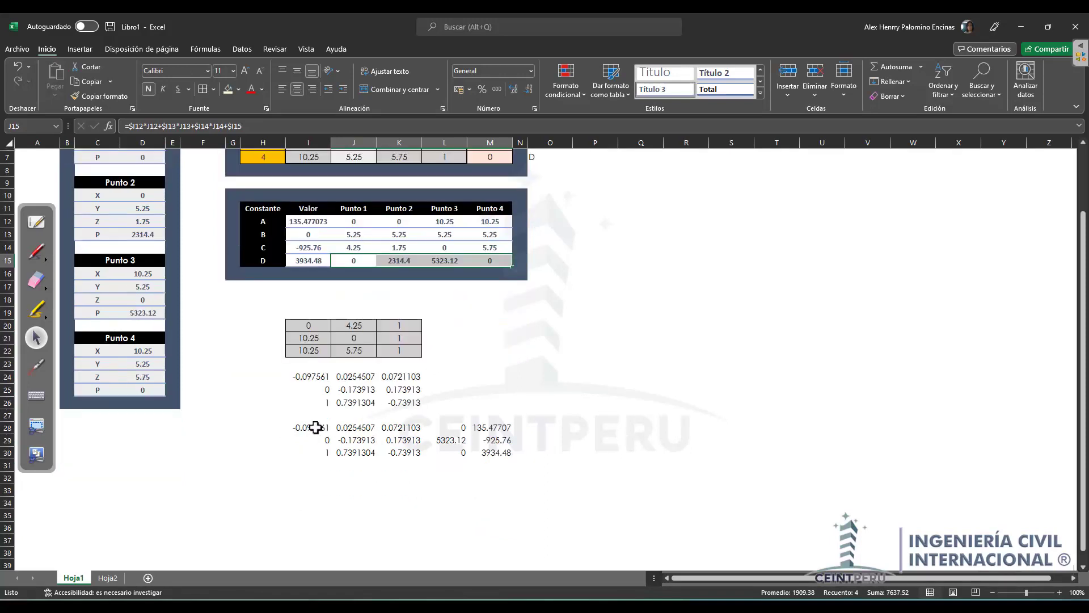
drag(317, 427, 499, 445)
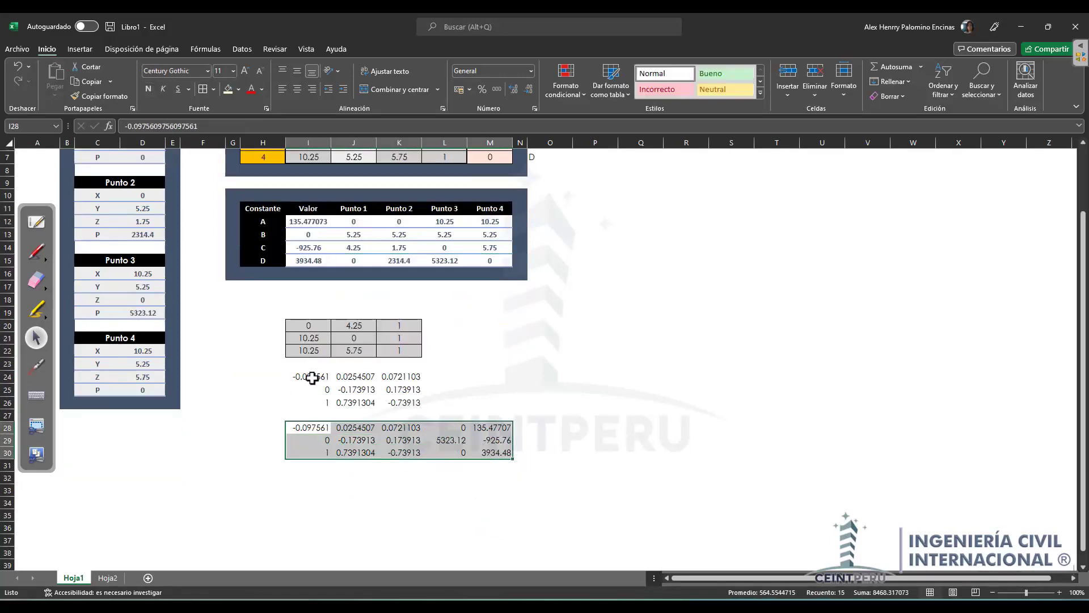
drag(309, 382, 397, 401)
scroll(397, 392, up, 2)
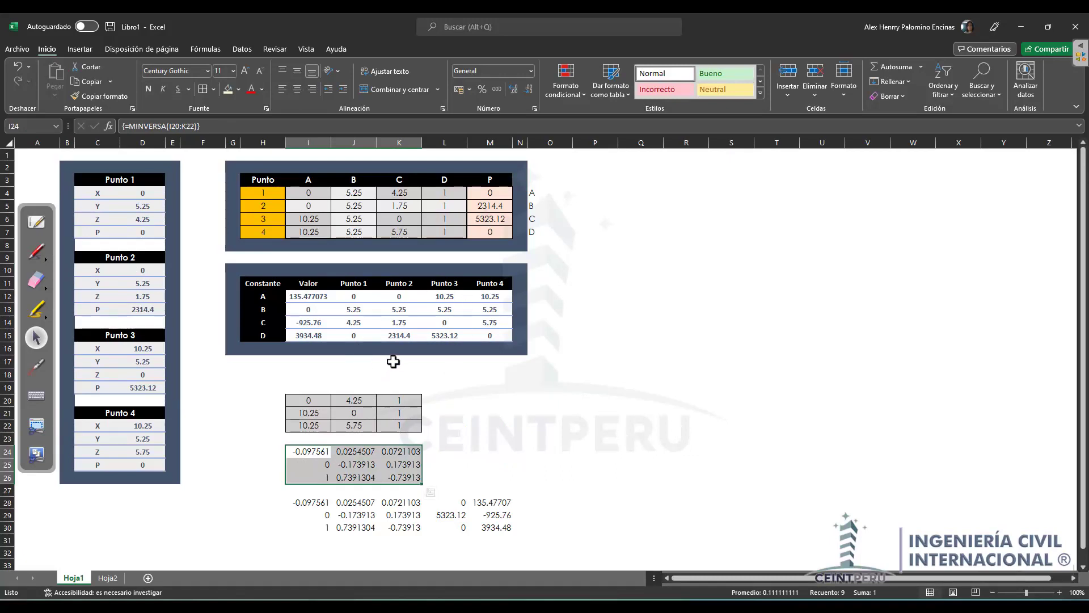
click(341, 344)
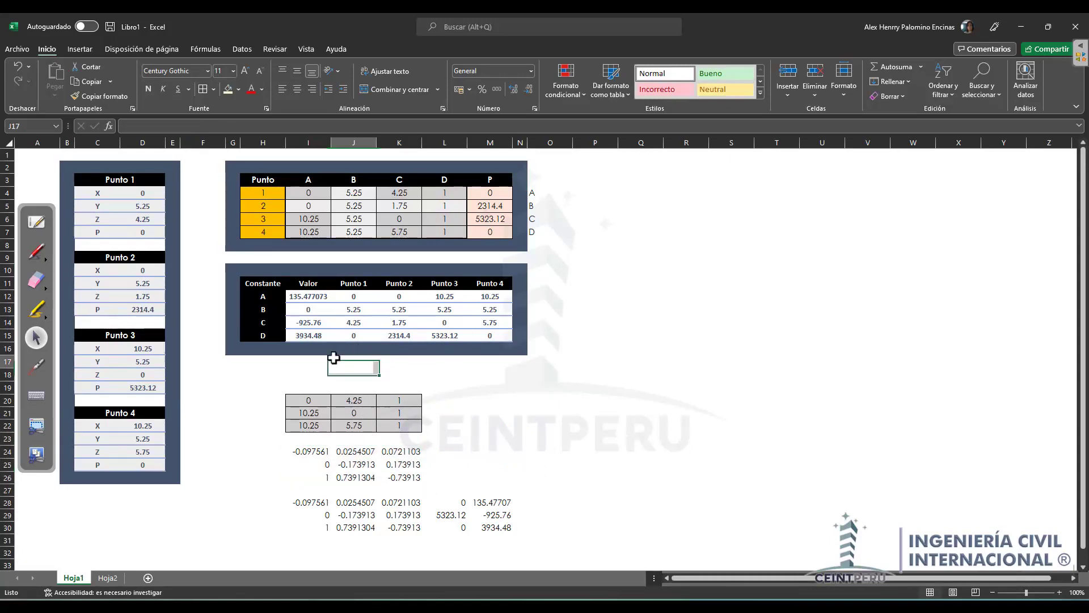
click(321, 316)
click(321, 309)
click(316, 300)
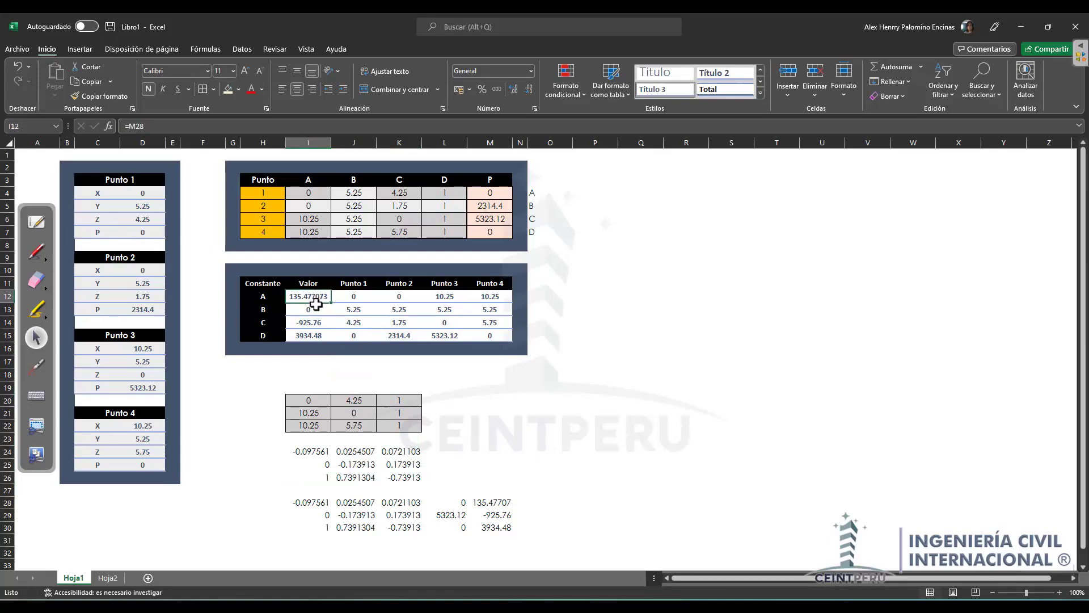
Step: Restore the Excel workbook to a smaller window, widen it to fit the constants table, and minimize it to return to the SAP2000 model
double_click(339, 38)
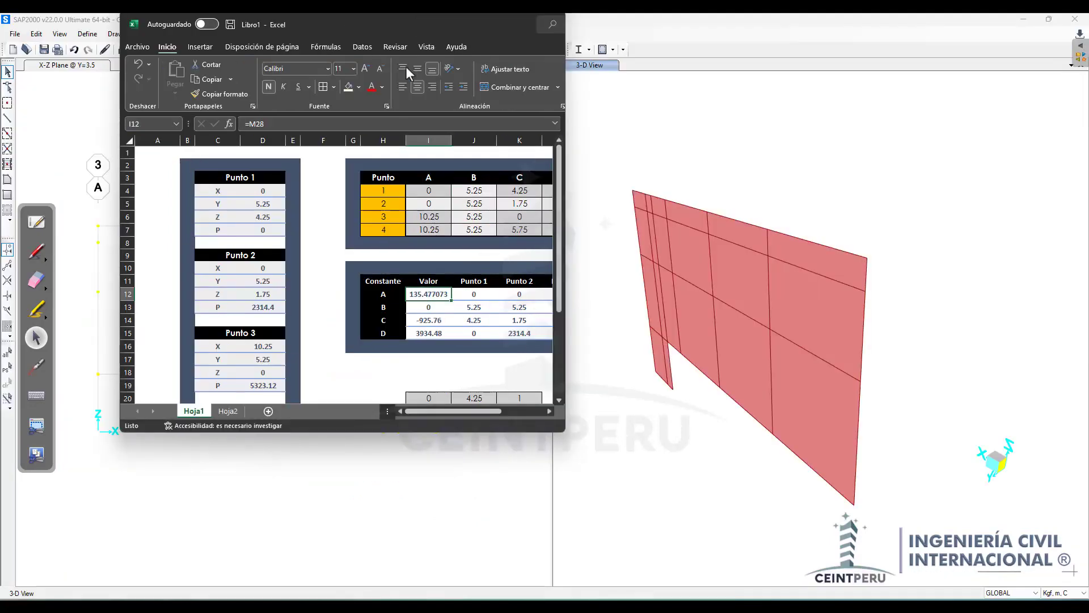
drag(423, 97, 258, 84)
scroll(363, 340, down, 1)
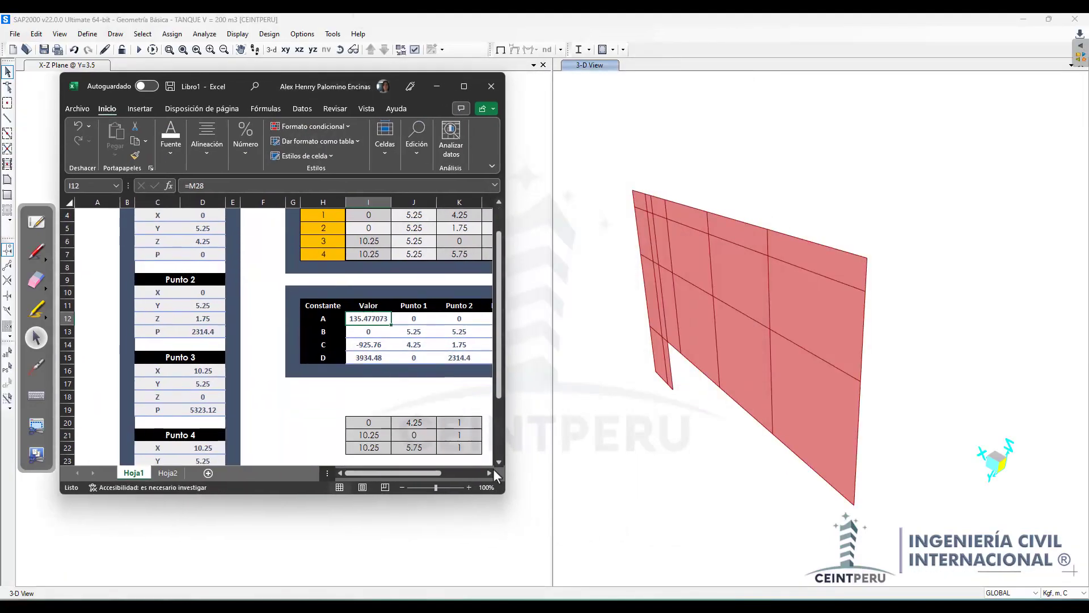
drag(502, 492, 663, 485)
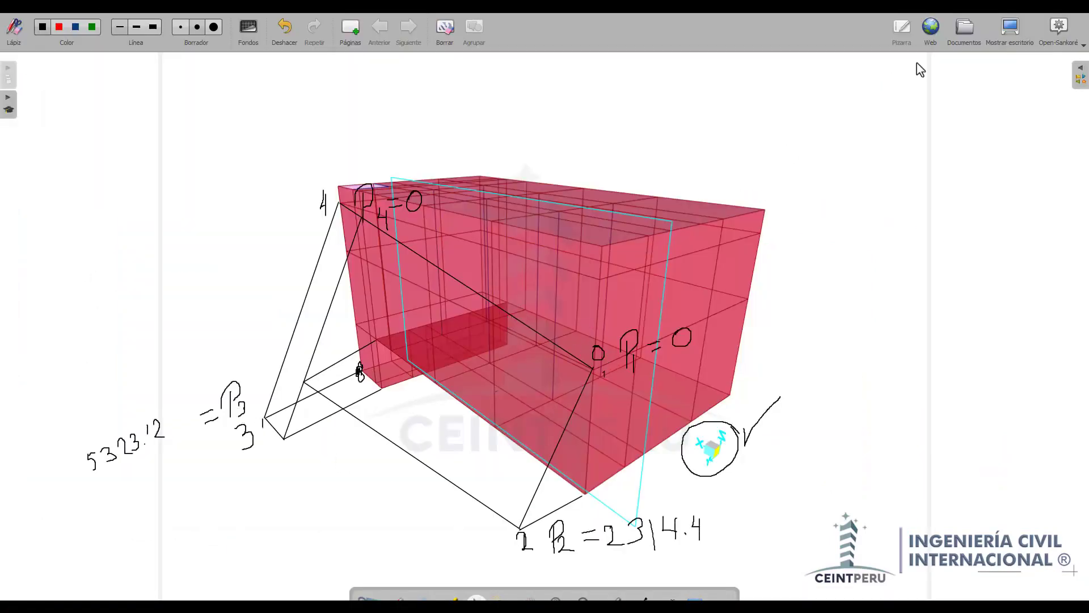
click(1011, 30)
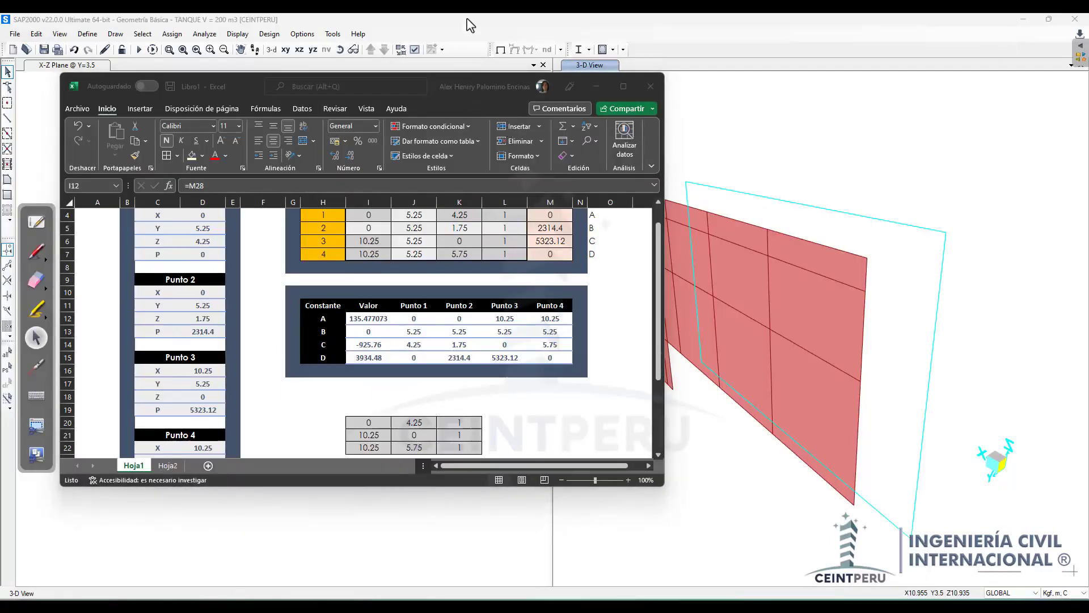
click(596, 87)
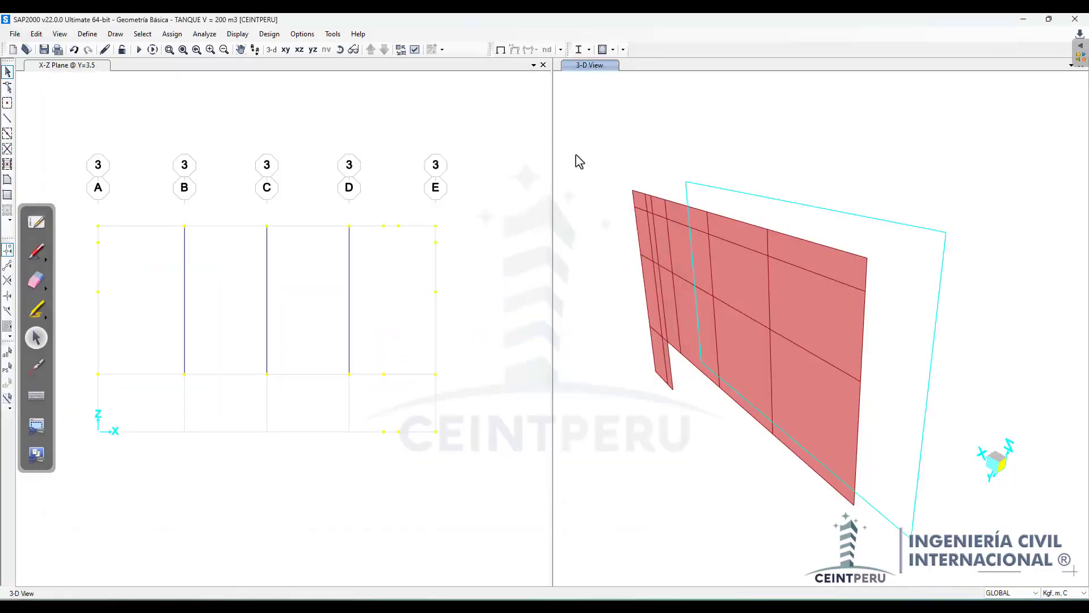
Step: Define a new joint pattern named P-1
click(87, 34)
mouse_move(60, 33)
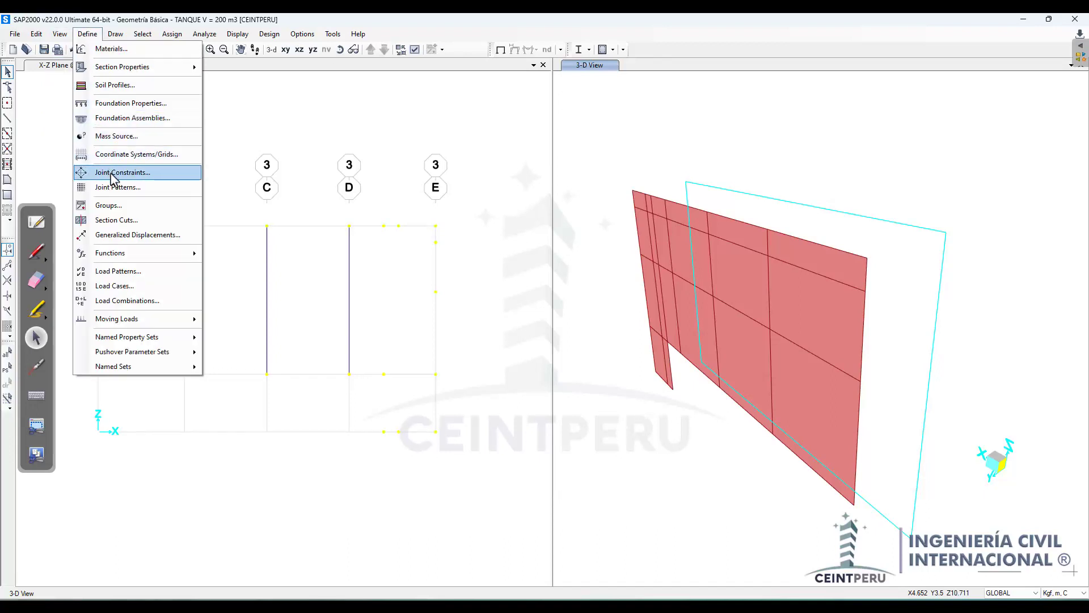
click(124, 189)
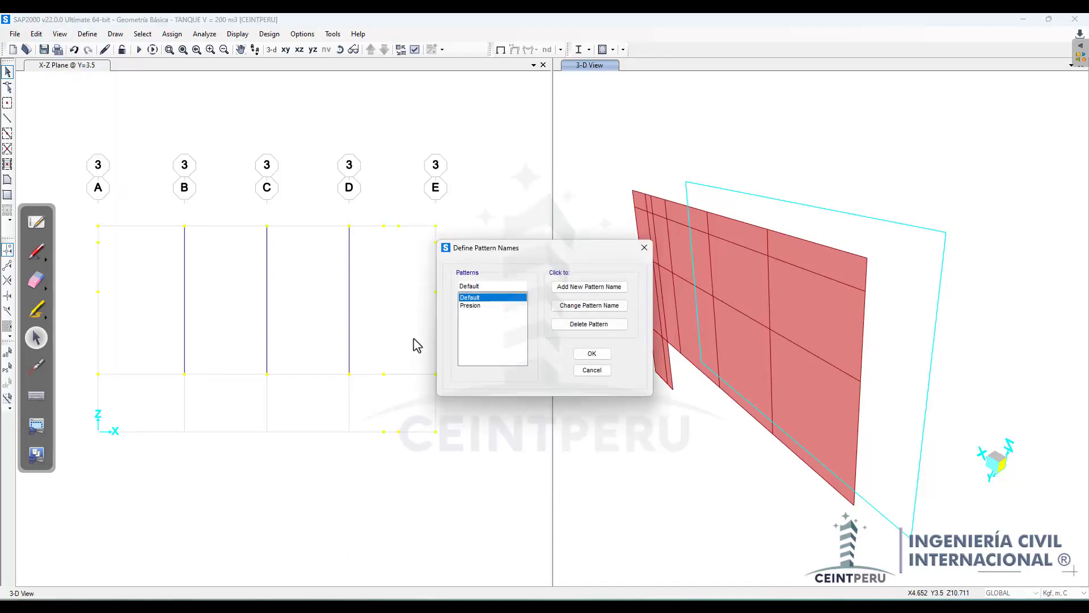
double_click(492, 287)
drag(547, 259, 417, 277)
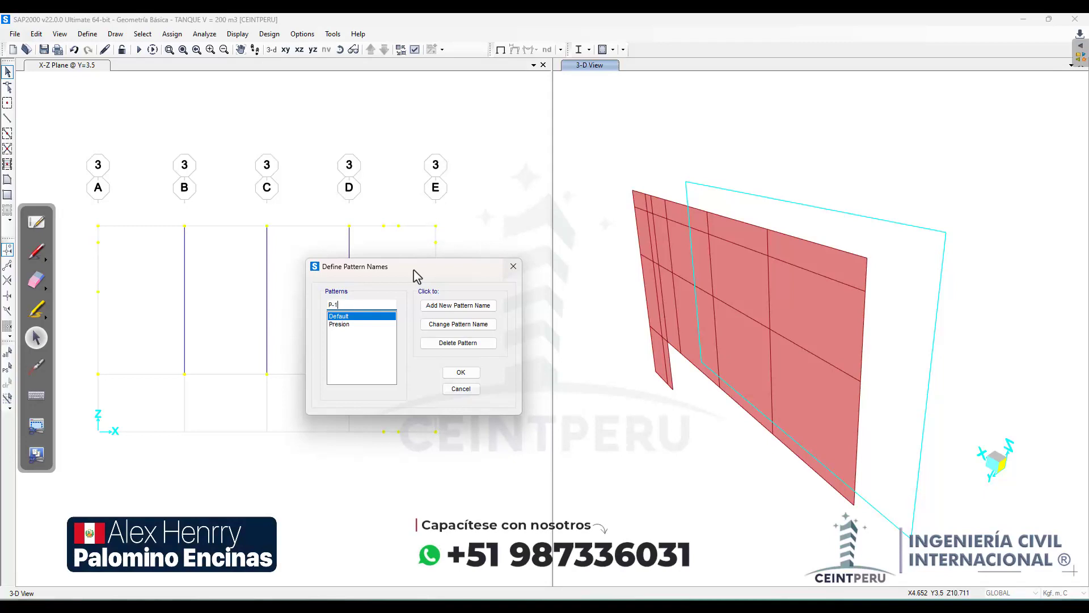
click(451, 306)
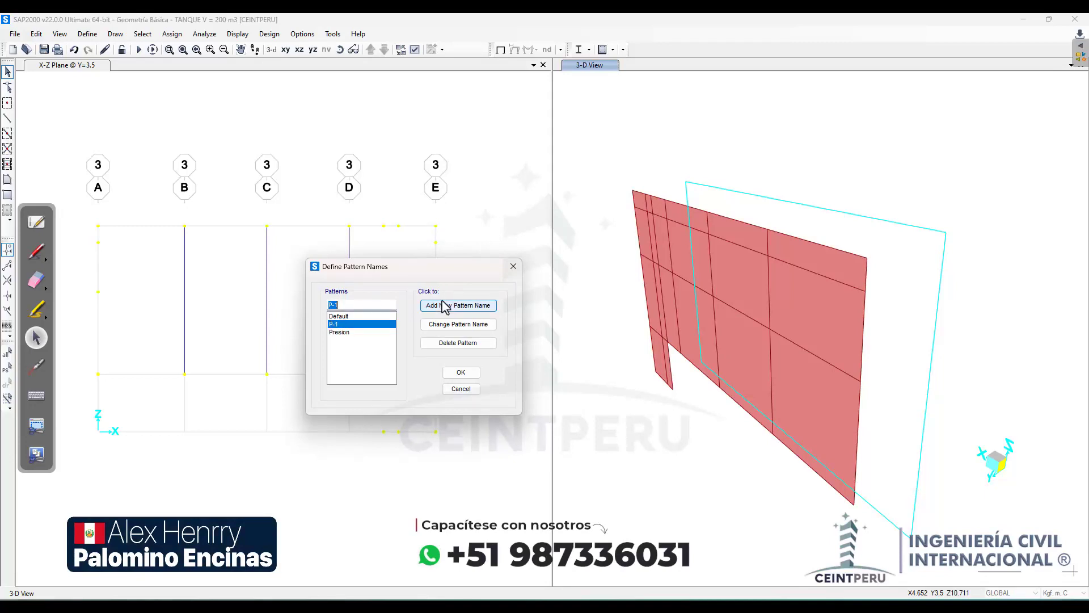
click(460, 373)
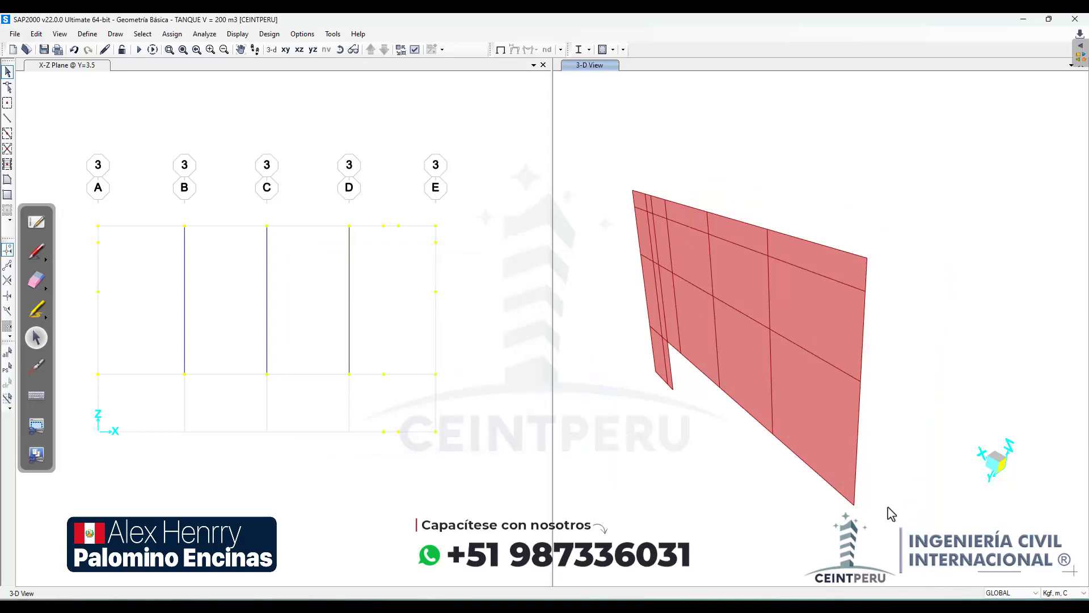
Step: Select the tank wall's area panels and joints below the top strip in the 3-D view
drag(831, 513, 883, 440)
scroll(843, 423, down, 2)
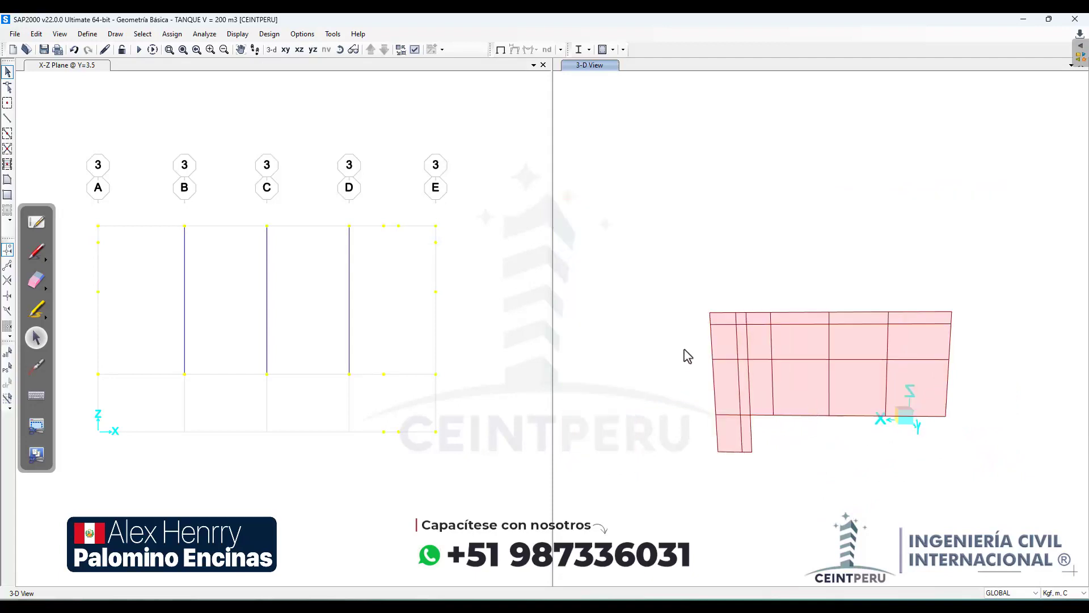
drag(693, 329, 1021, 526)
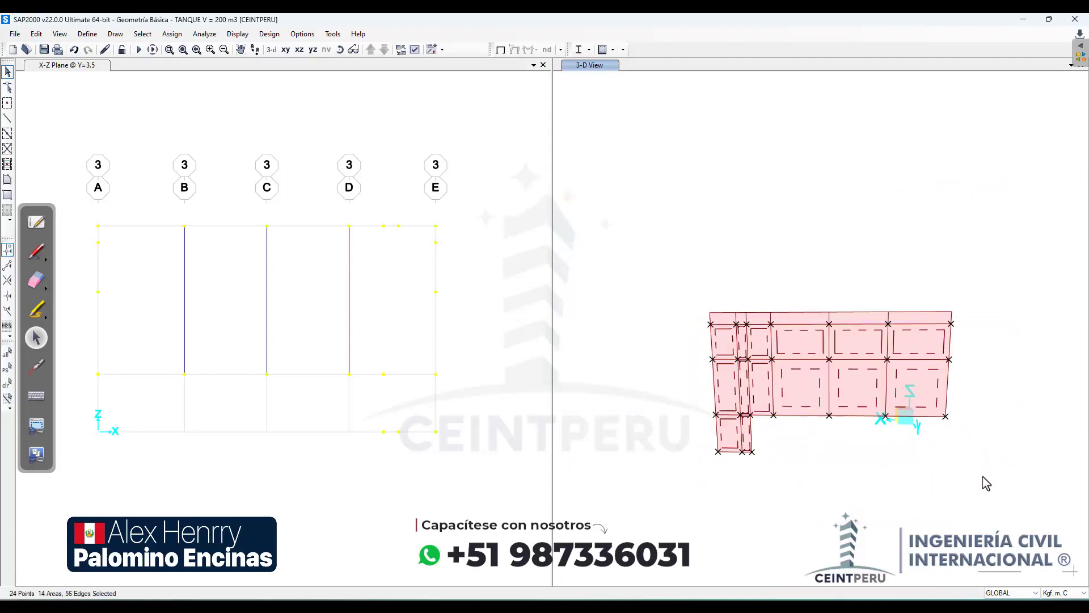
drag(790, 492, 747, 492)
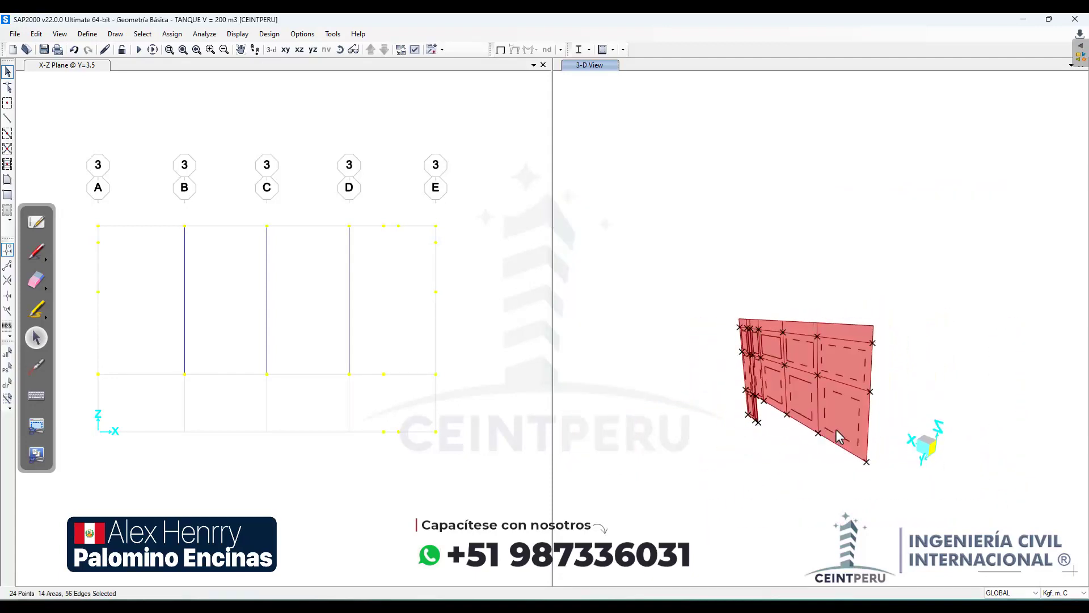
mouse_move(839, 437)
mouse_down()
mouse_move(801, 434)
mouse_move(844, 453)
mouse_up()
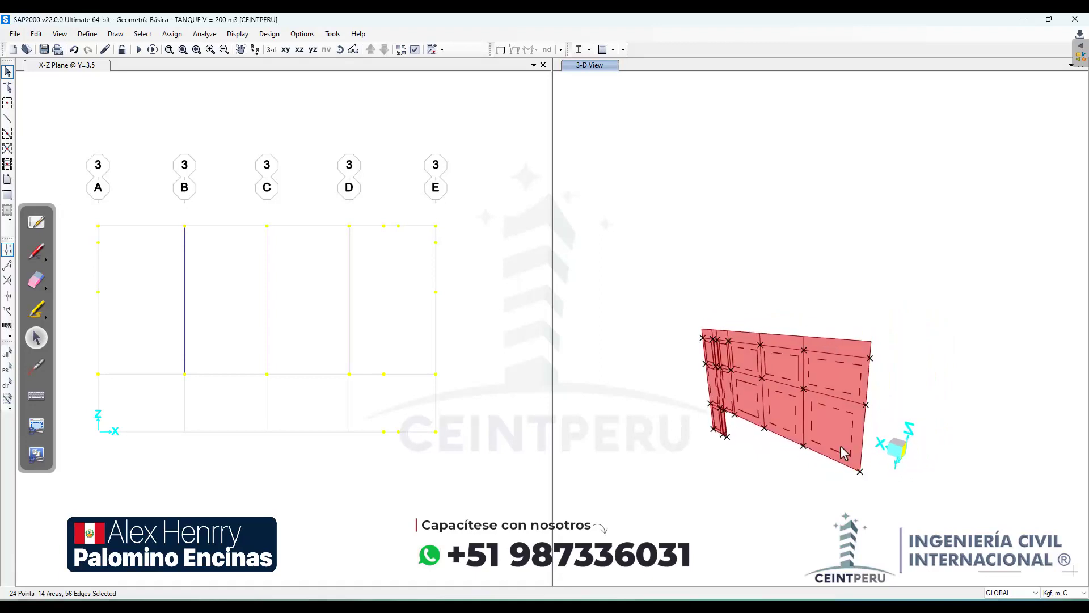
scroll(842, 451, up, 2)
drag(787, 430, 735, 403)
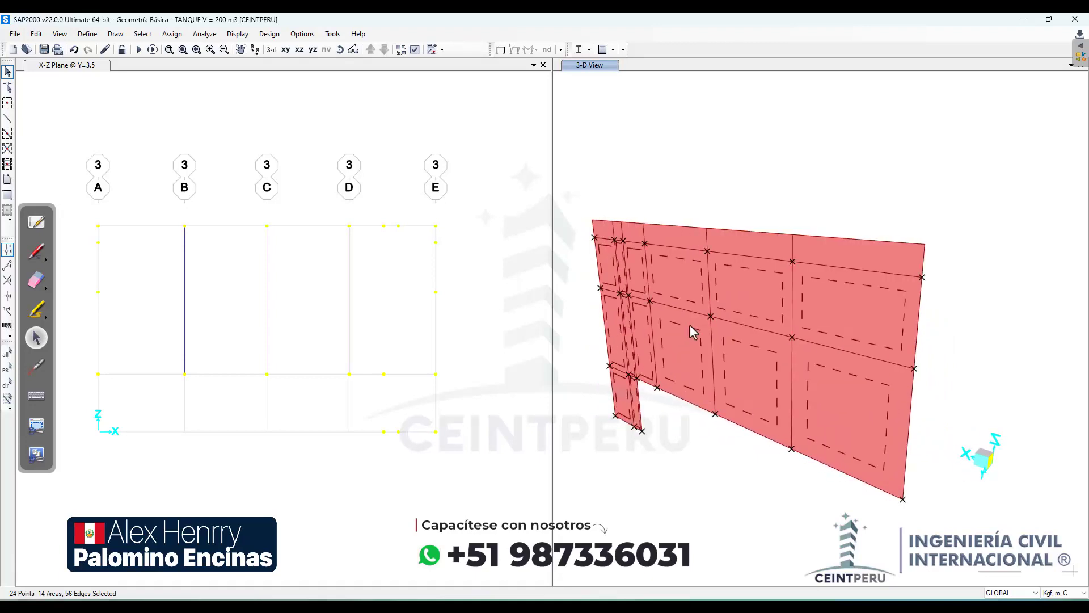
Step: Draw a freehand annotation line across the wall from the near edge's mid-height joint to the far edge's upper joint
click(37, 251)
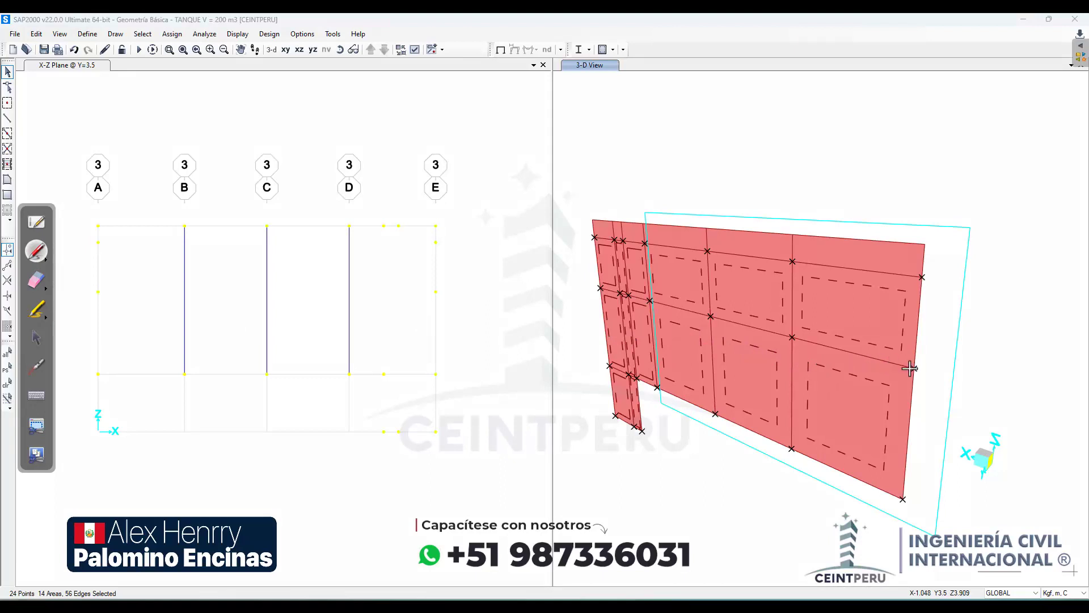
drag(888, 354, 714, 283)
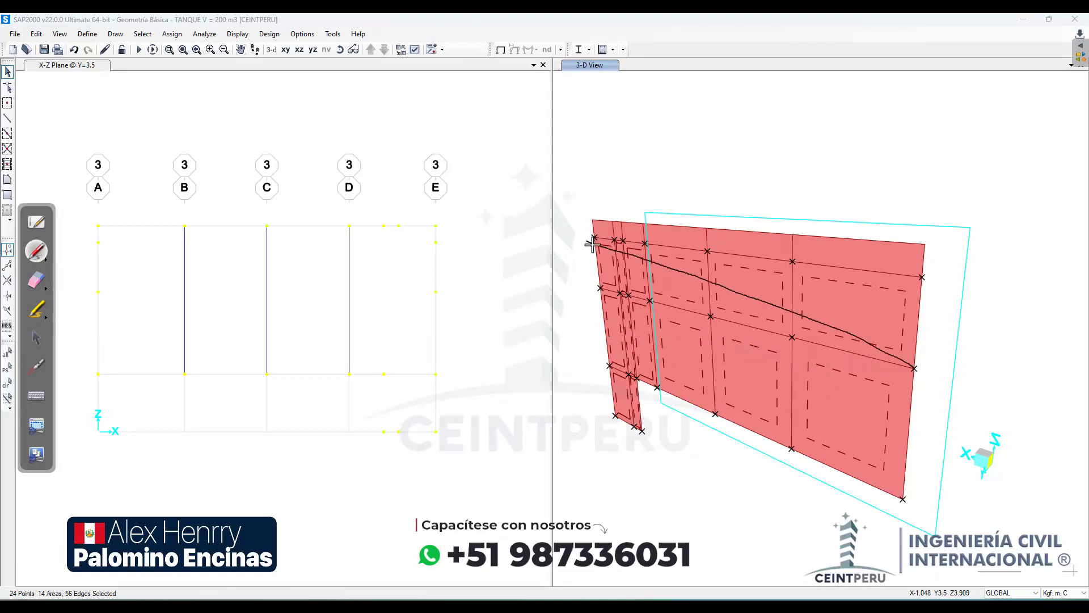